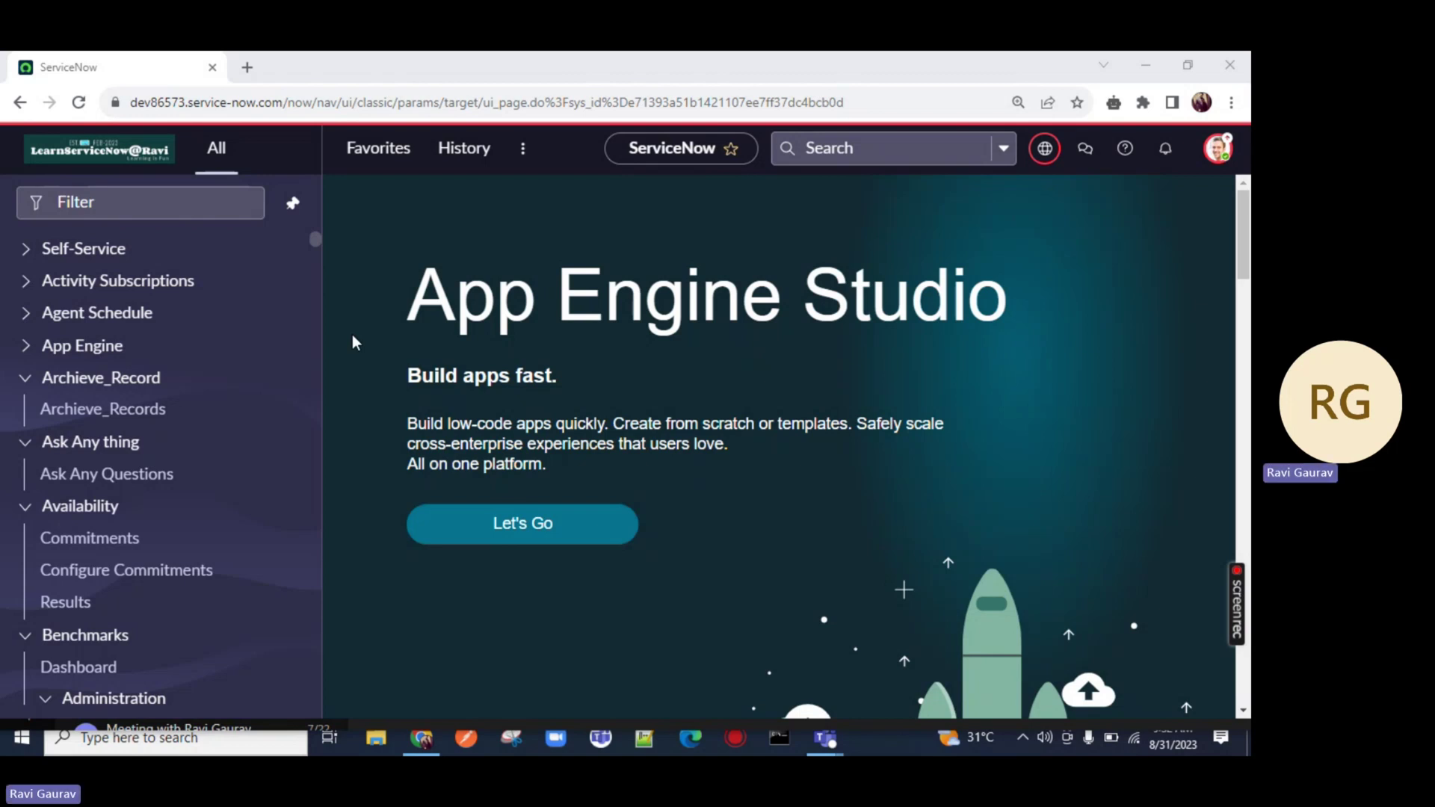
Replace the original tab with a new one and load the 'dev' ServiceNow instance
left_click(244, 66)
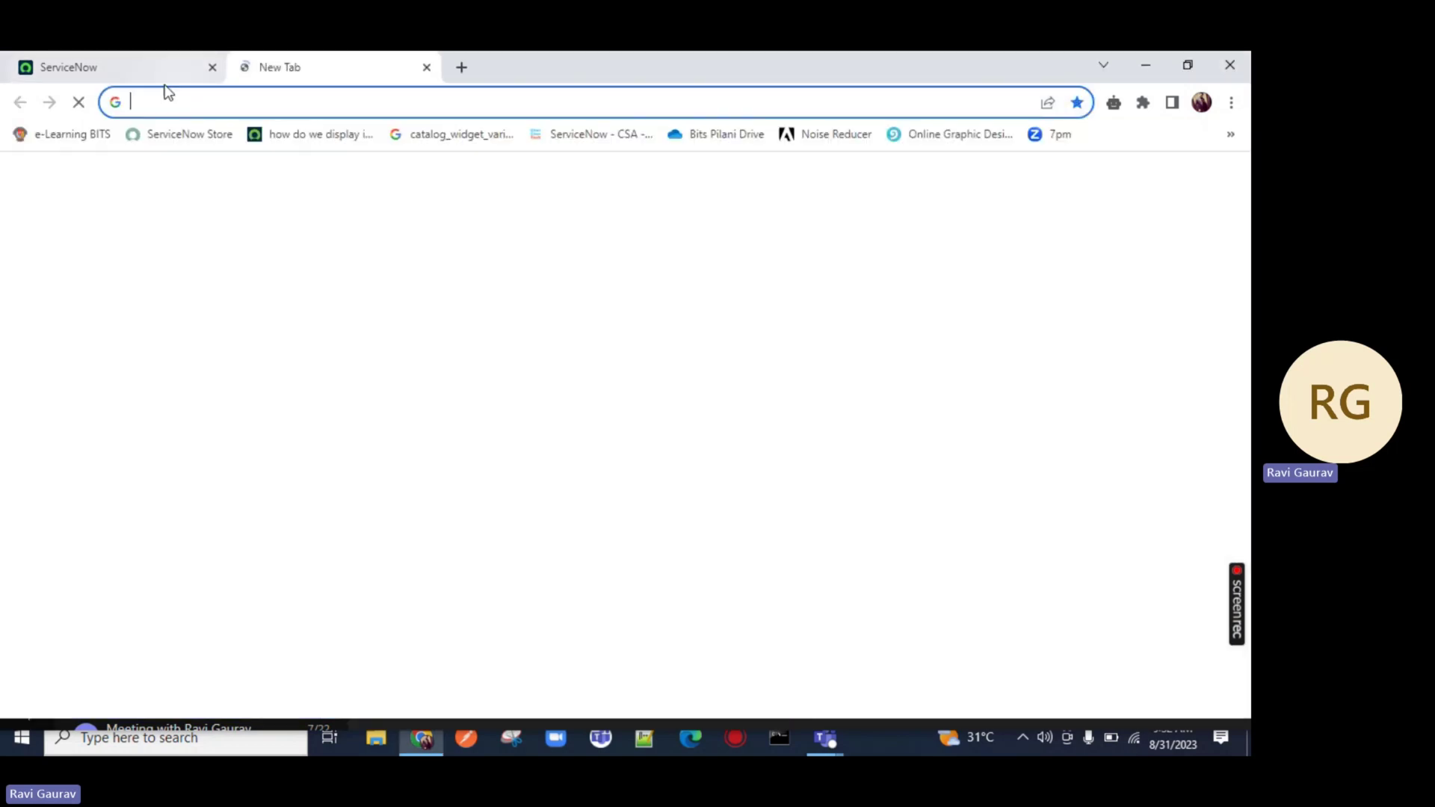
left_click(212, 67)
left_click(216, 103)
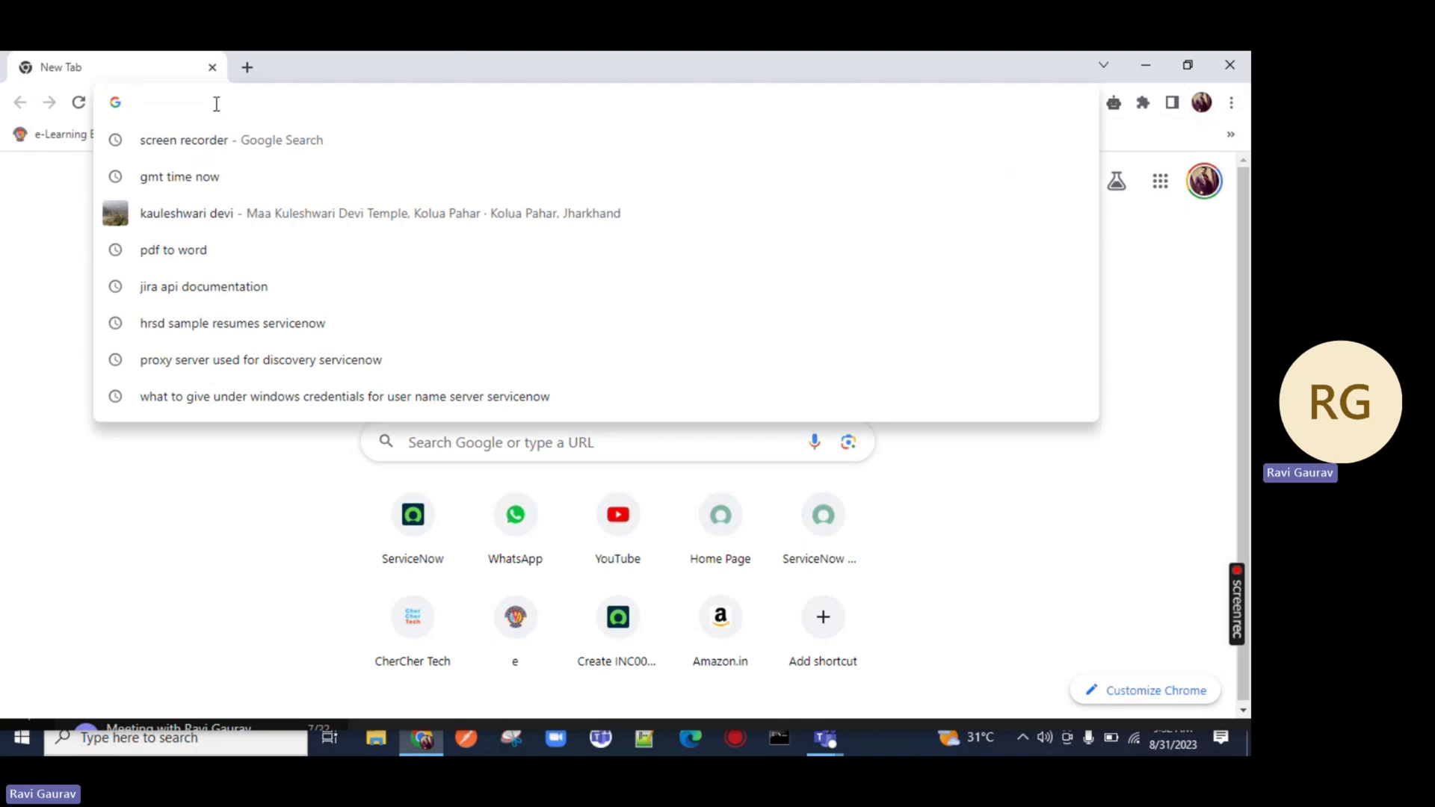
type("dev")
key("Return")
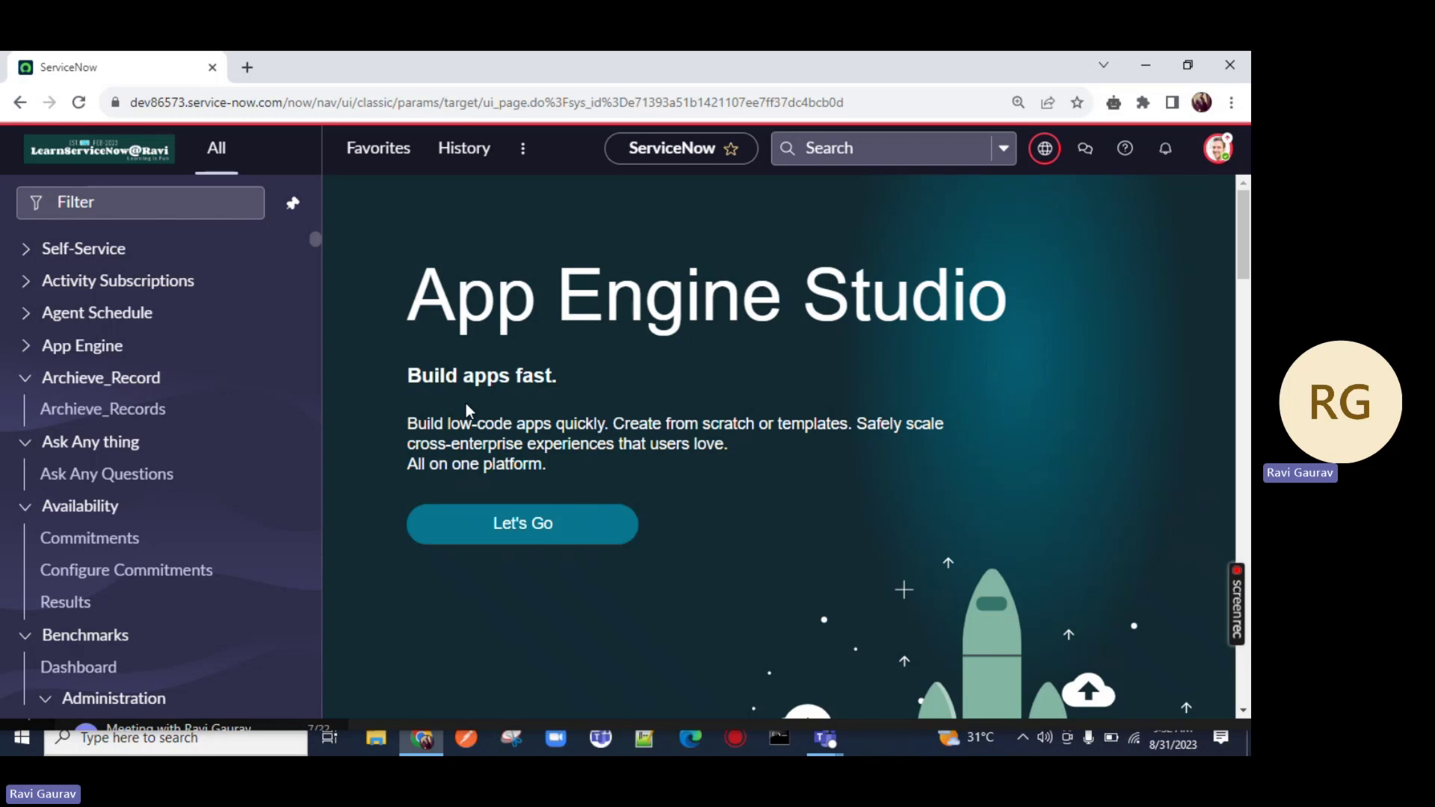
Filter the navigator for 'incident' and open Incident > All in a new tab
left_click(224, 193)
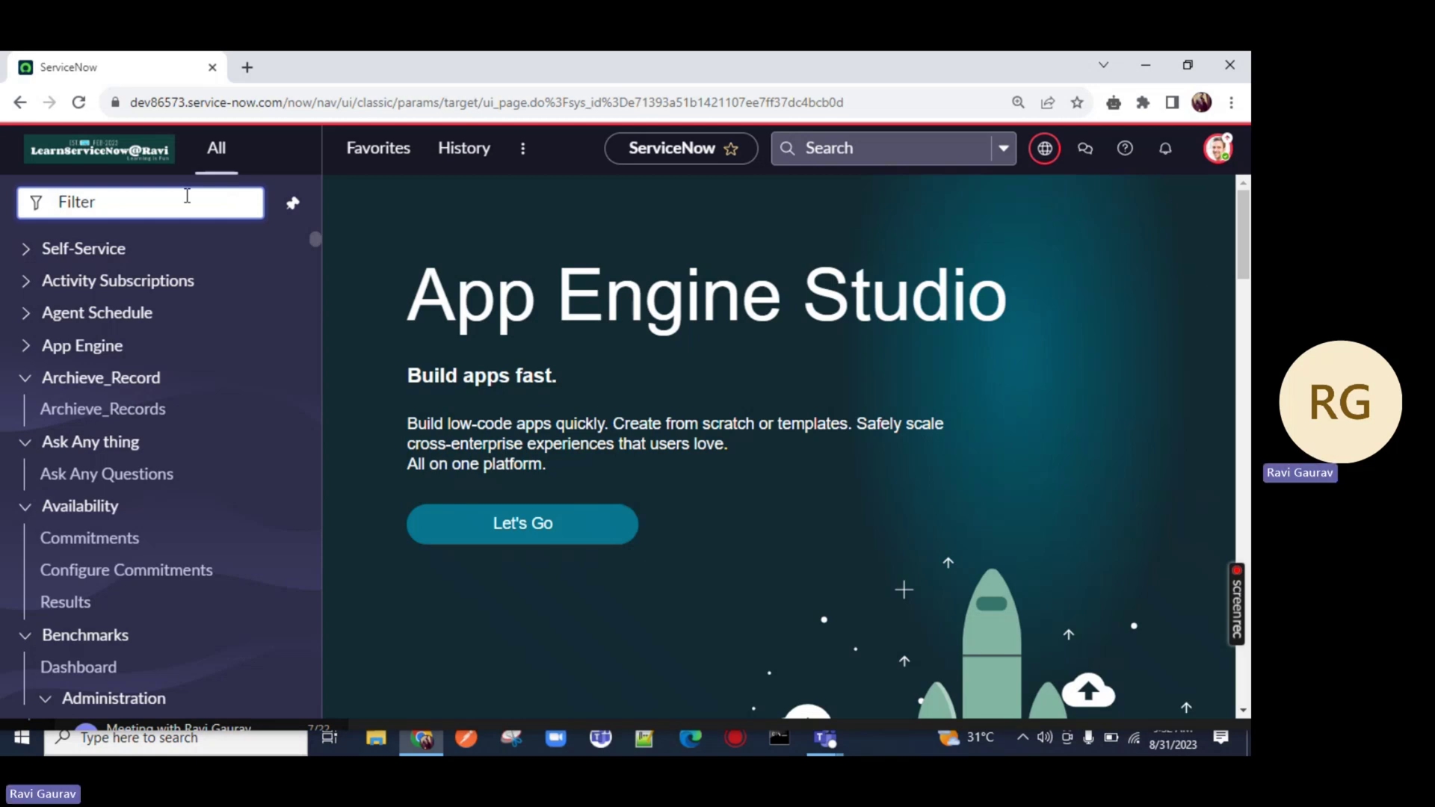
type("incideny")
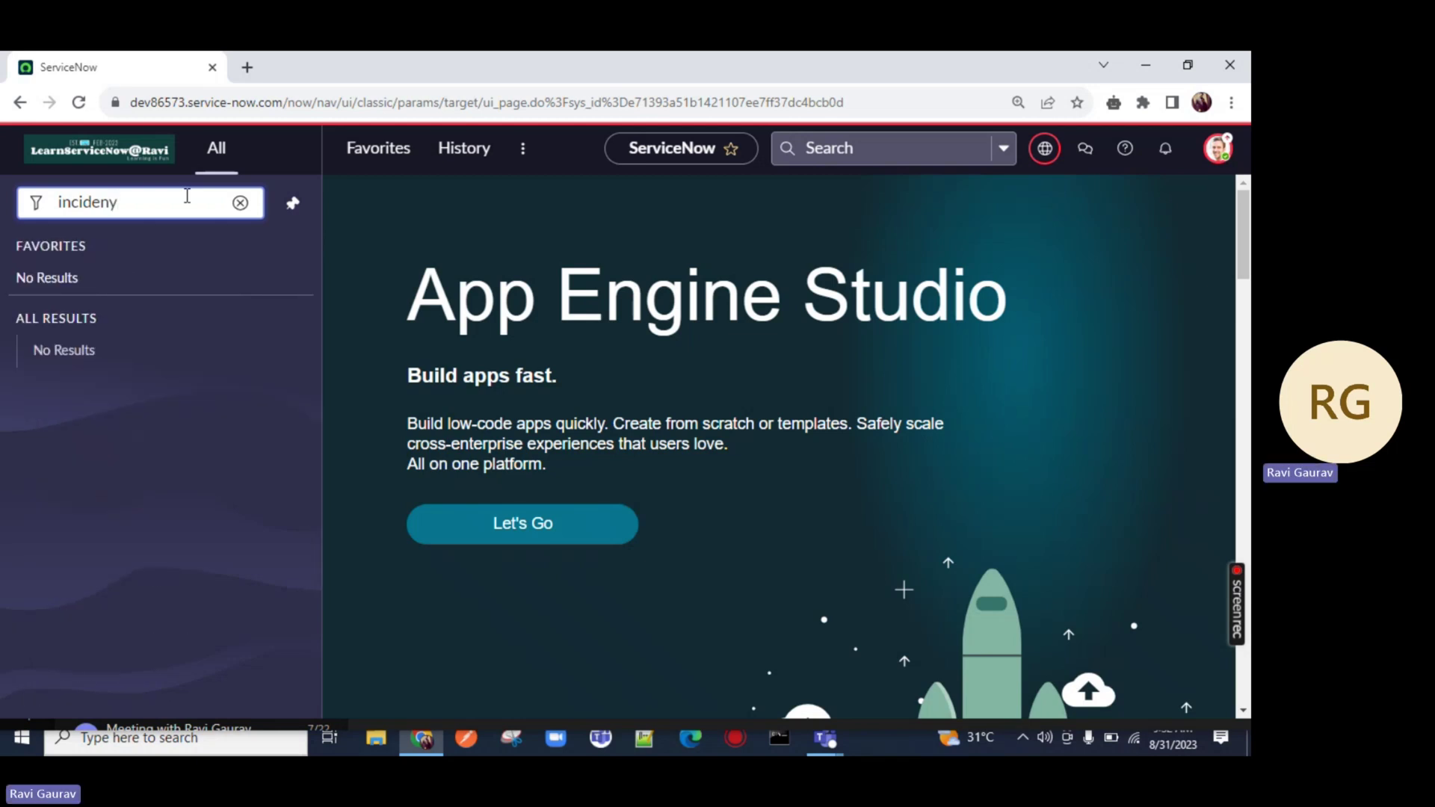
key("BackSpace")
type("t")
scroll(157, 431, "down", 1)
scroll(157, 431, "down", 3)
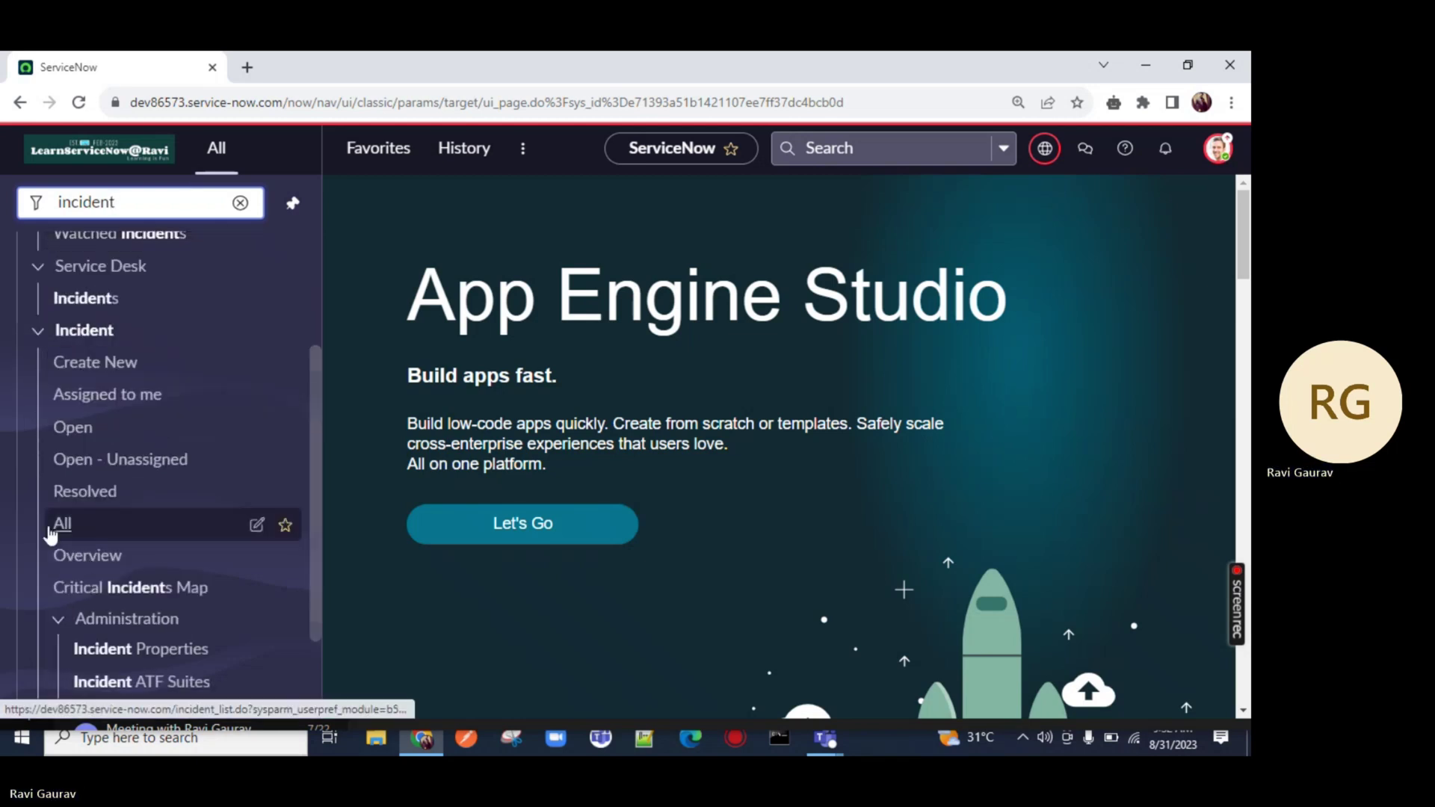
middle_click(45, 527)
left_click(317, 60)
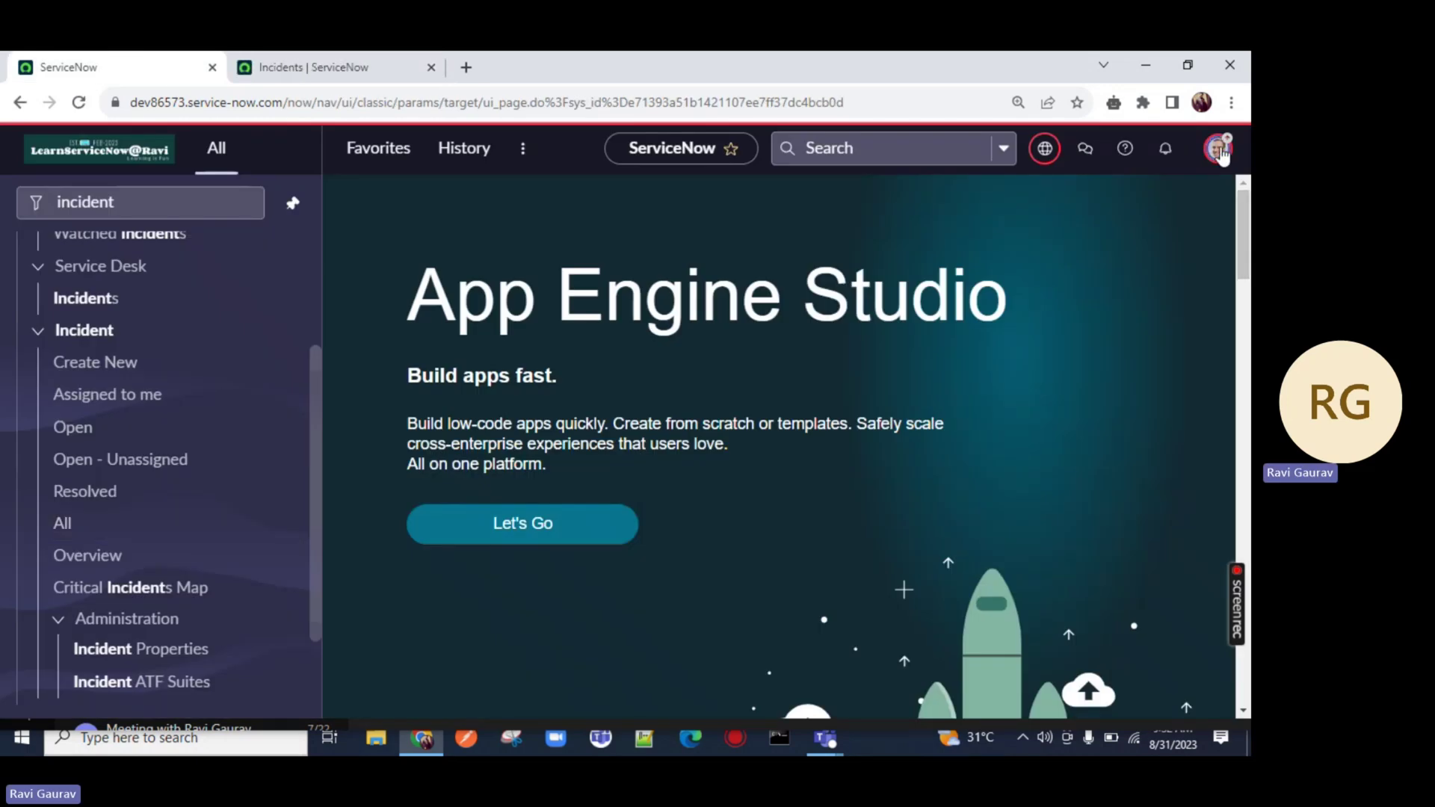
Elevate the session to security_admin from the account menu, then return to the incident list
left_click(1218, 149)
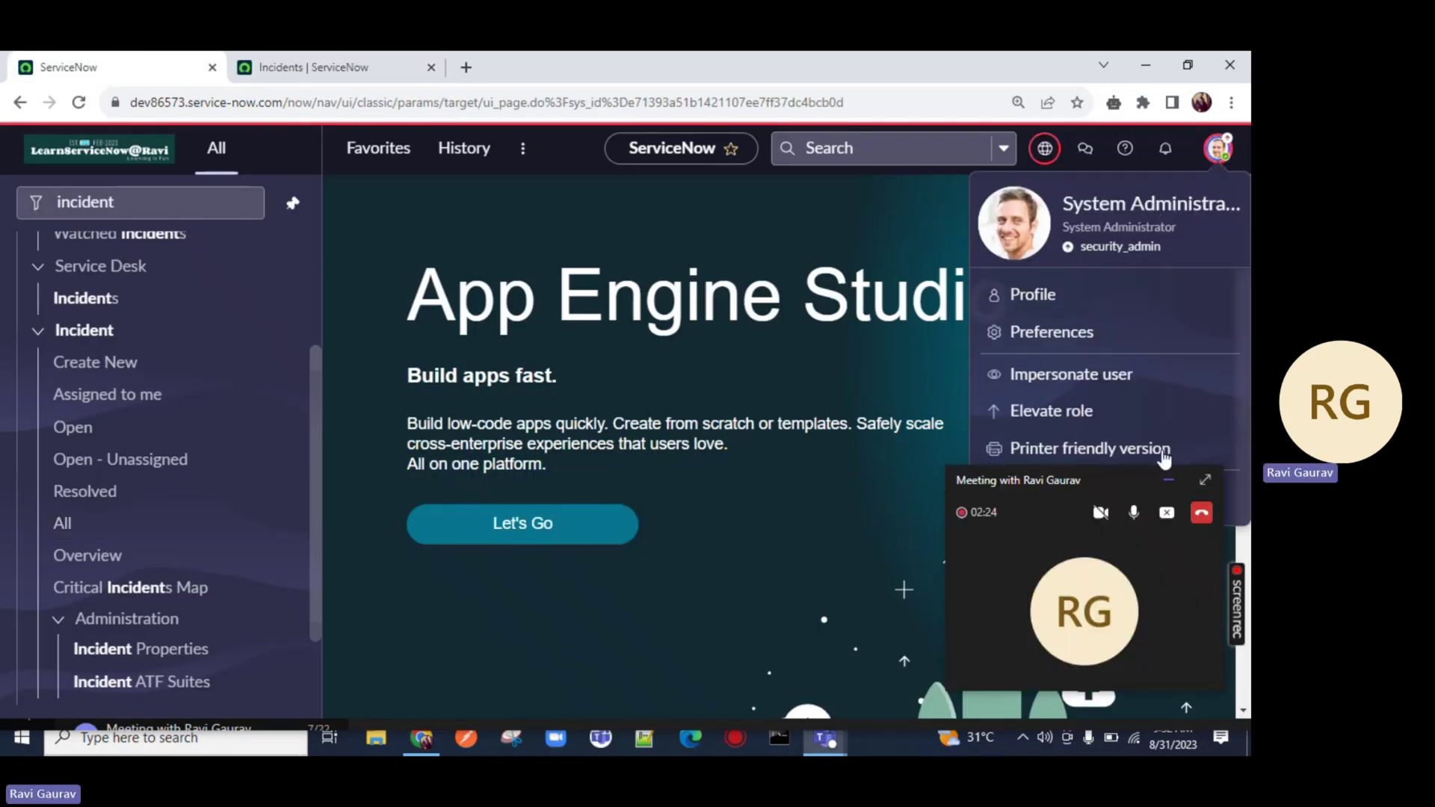
left_click(1050, 411)
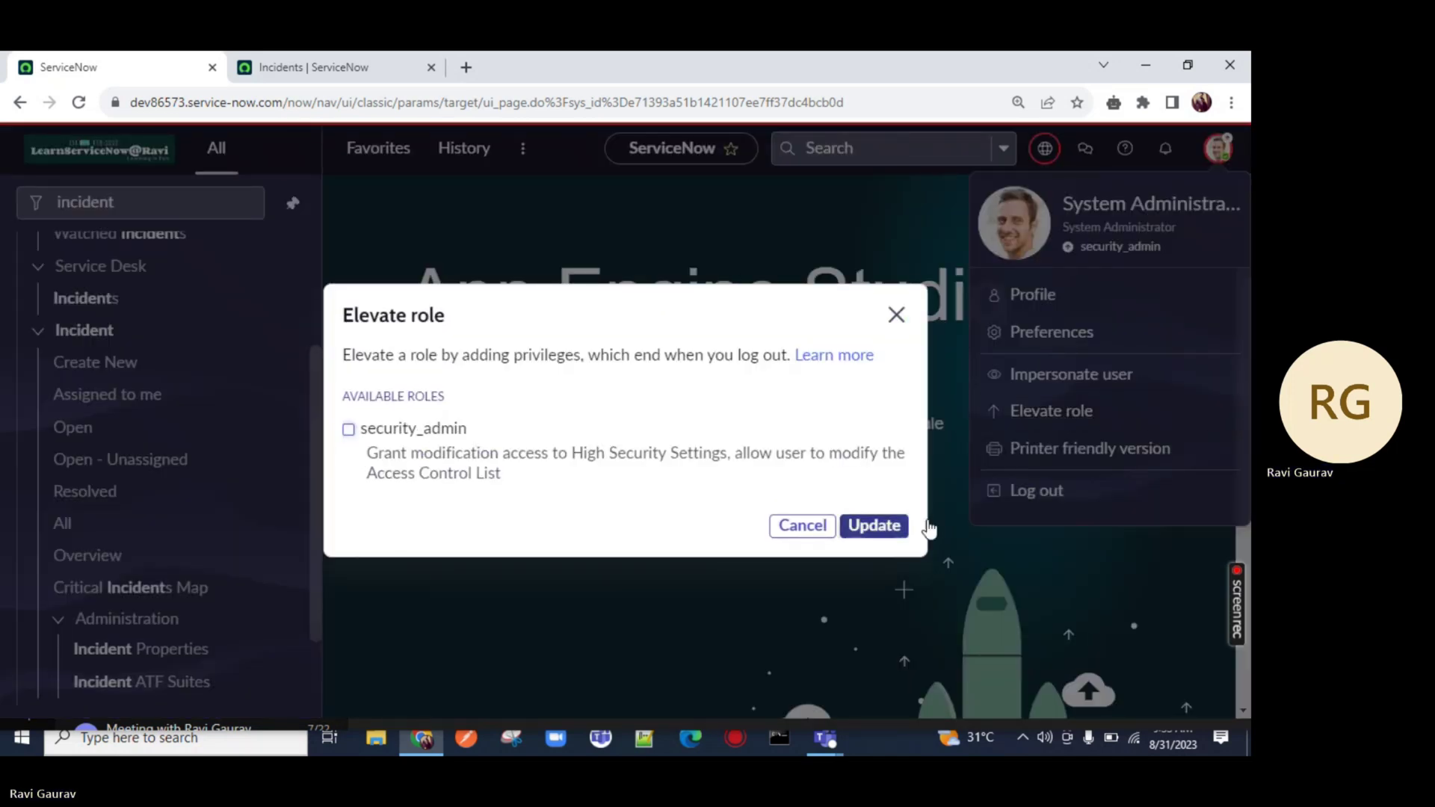
left_click(875, 526)
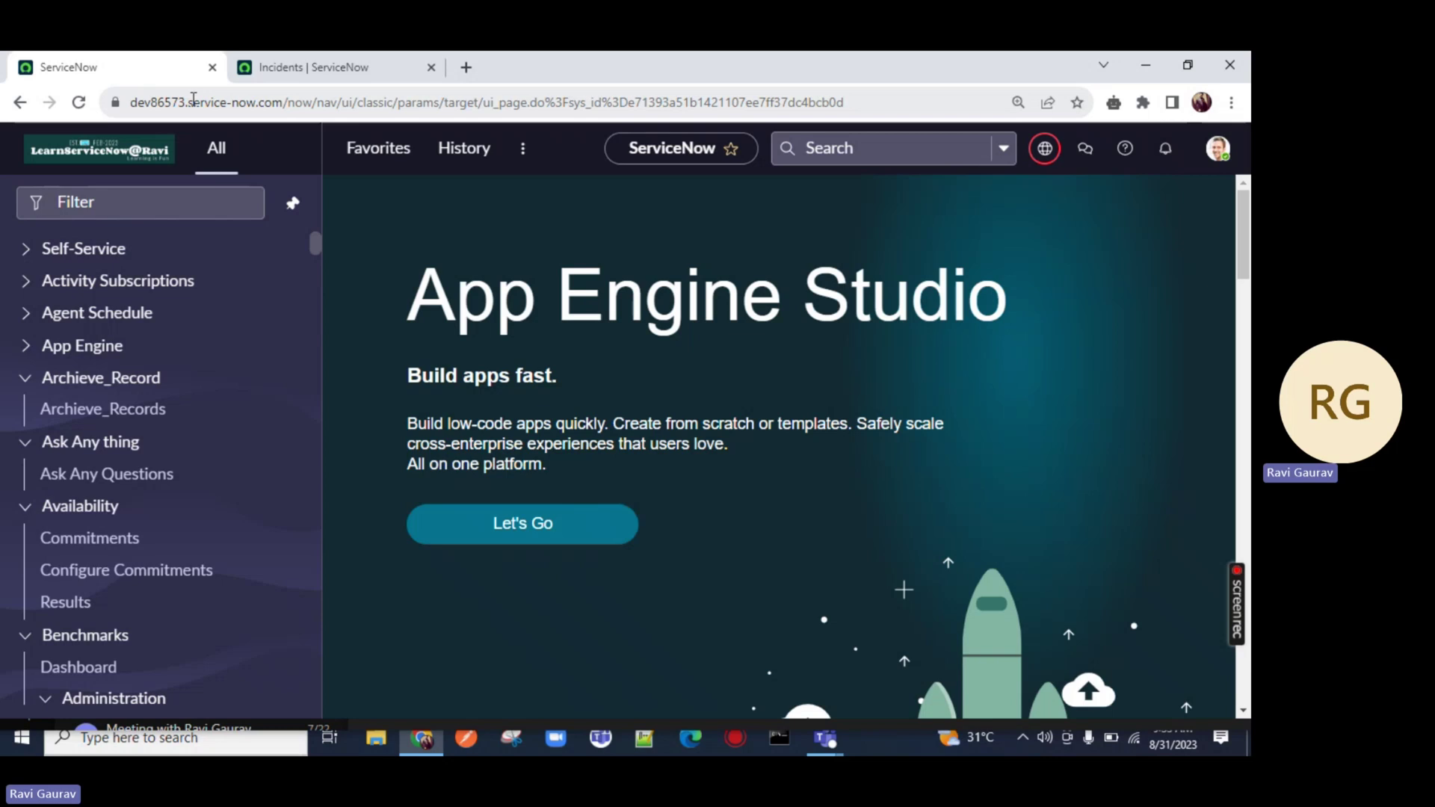
left_click(1219, 148)
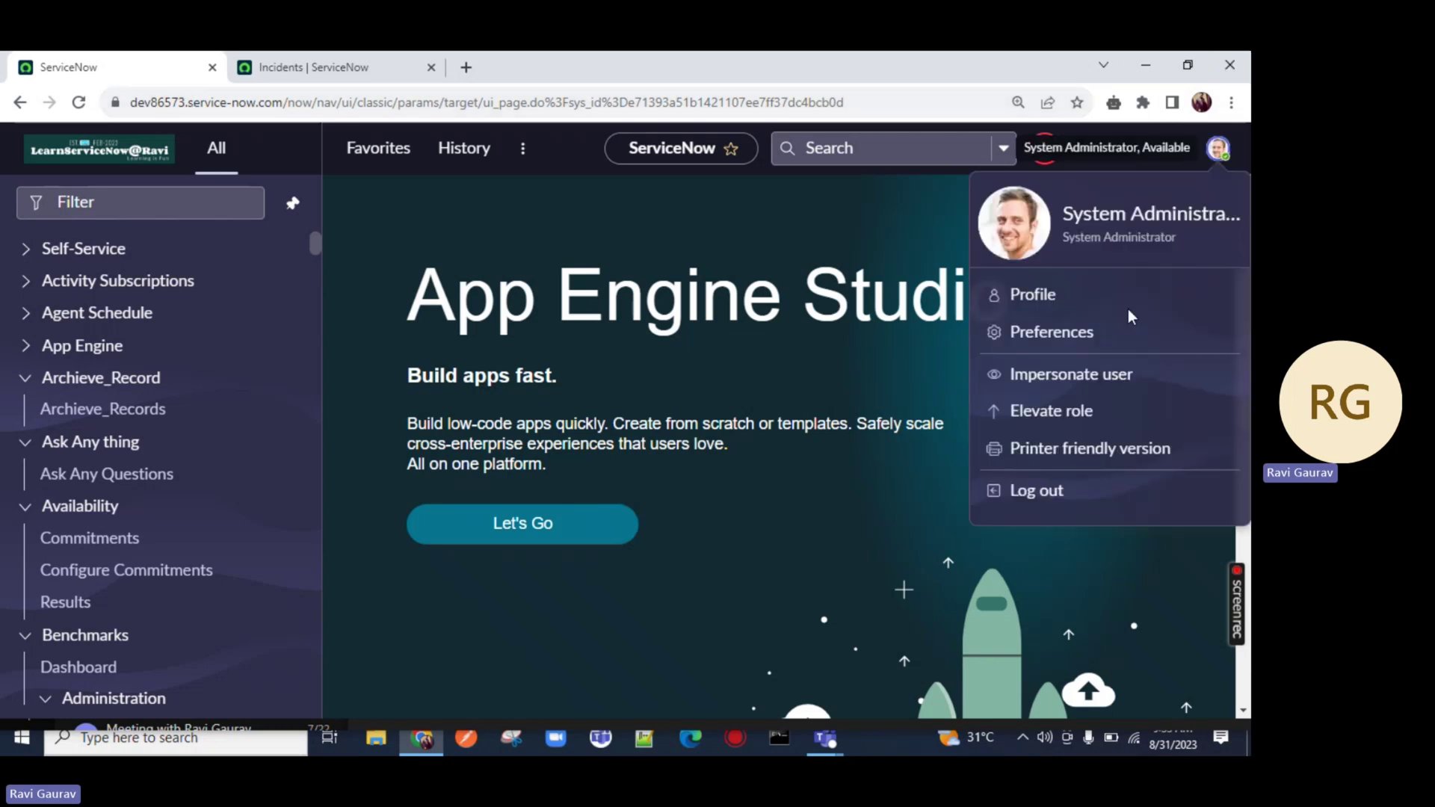
left_click(1051, 411)
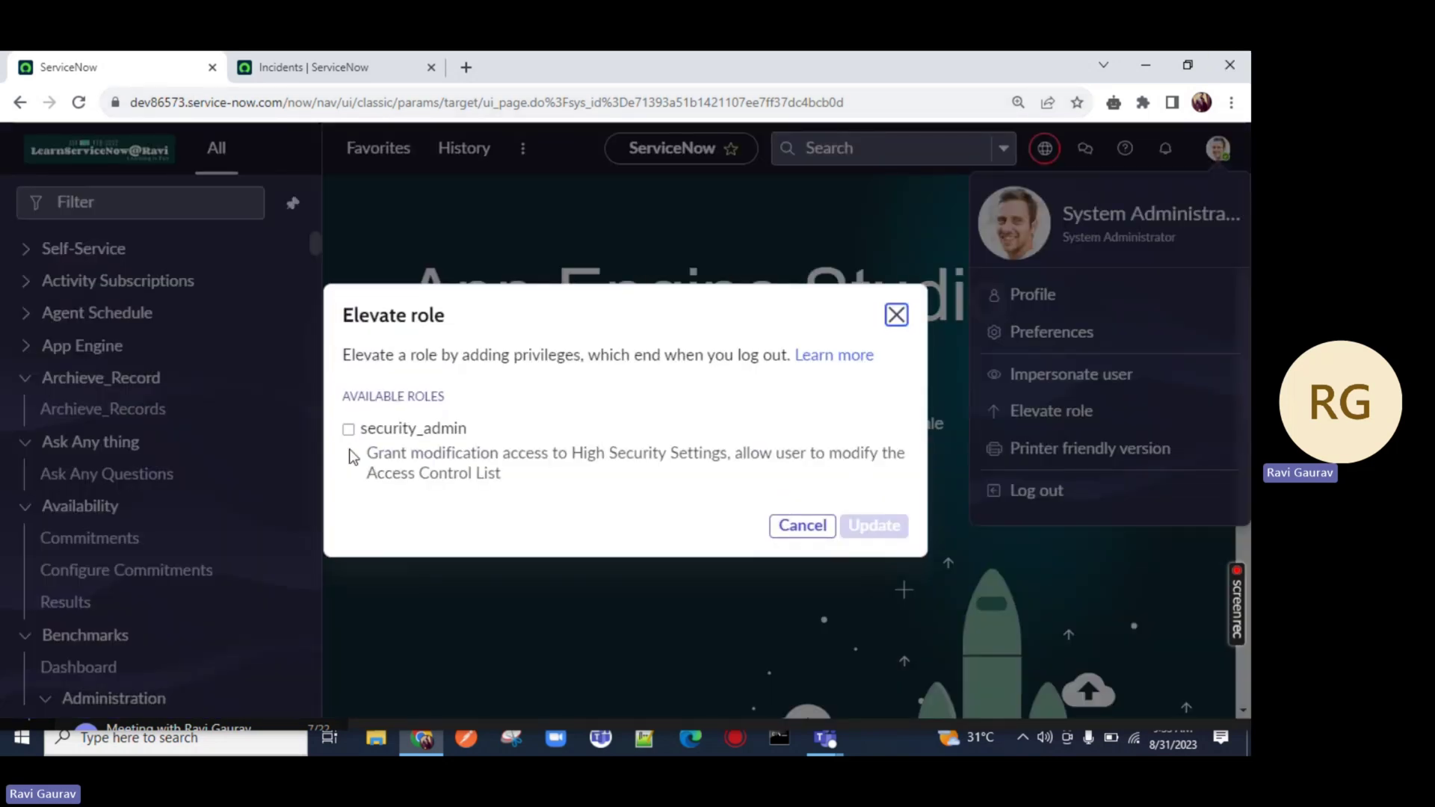
left_click(348, 429)
left_click(874, 527)
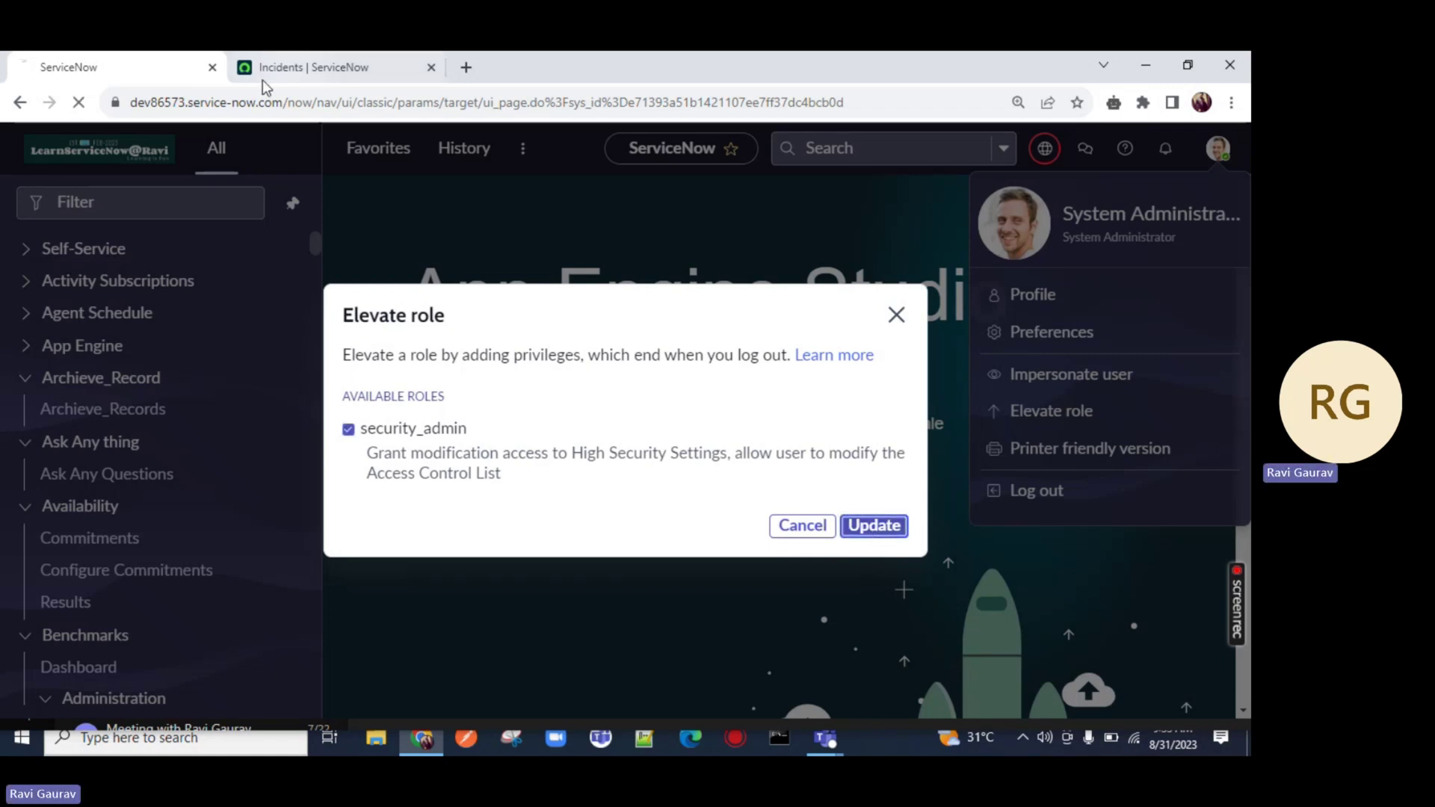
left_click(298, 67)
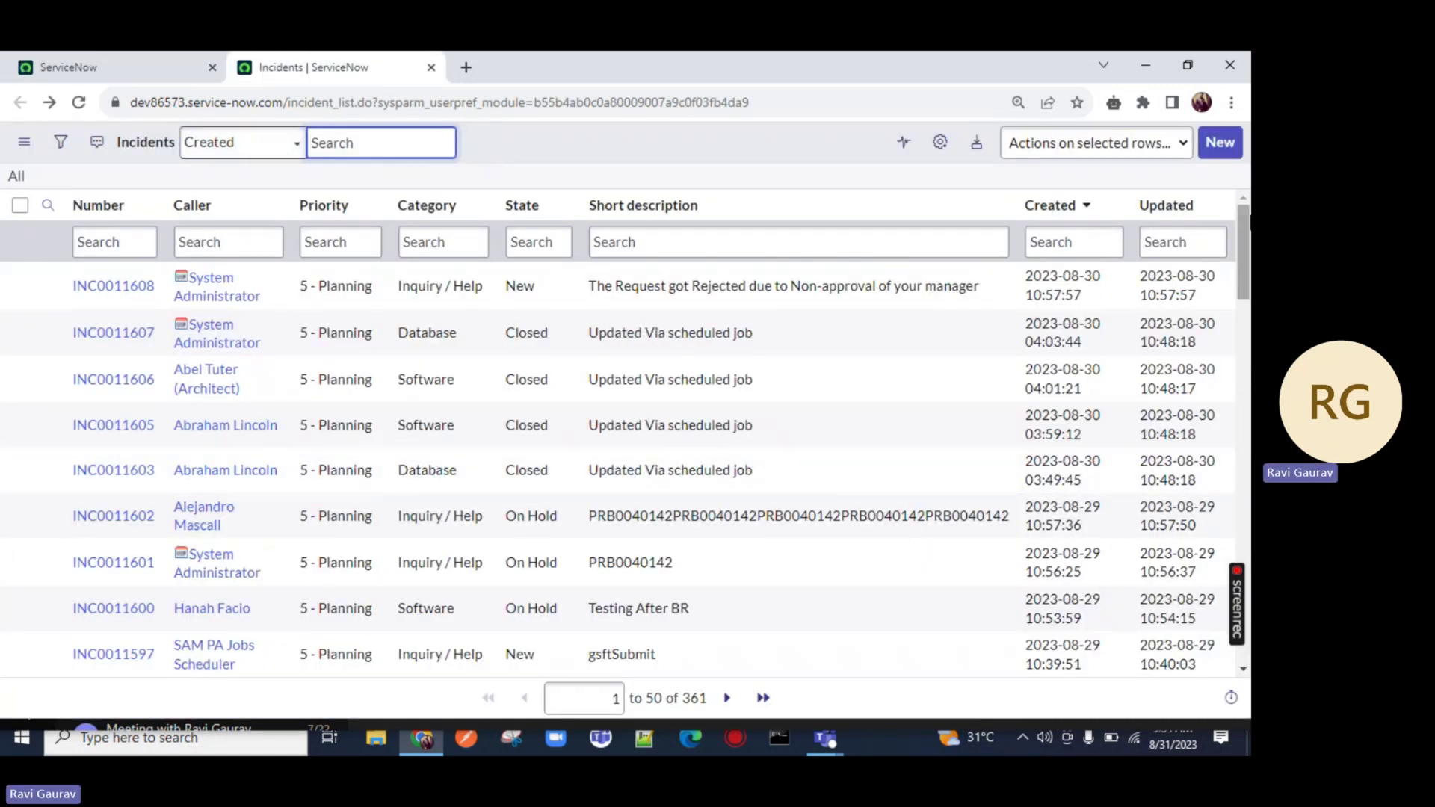
Create a new incident and write 'If user who is not having admin role can't write to emailid field' in Description
left_click(1220, 142)
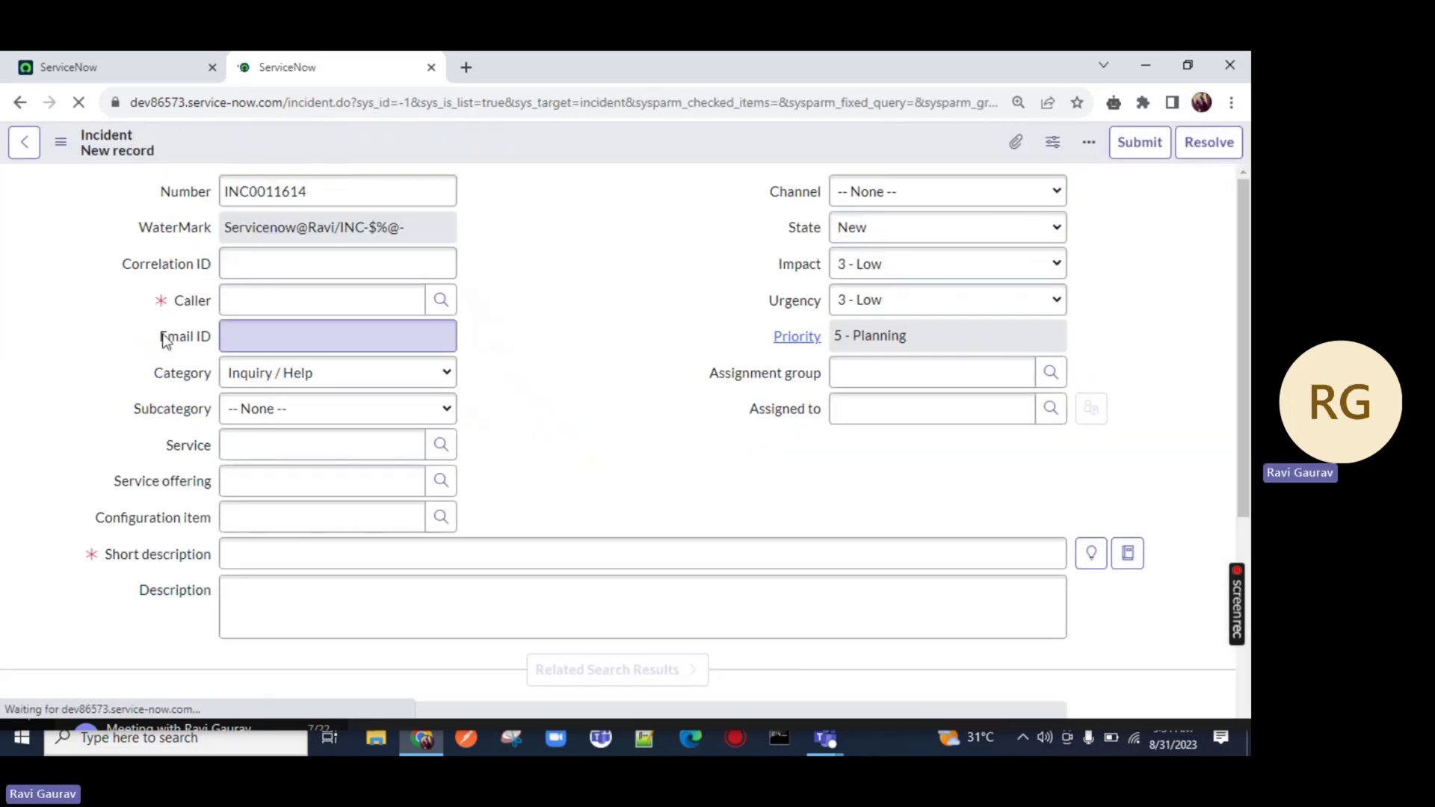
left_click_drag(160, 336, 219, 344)
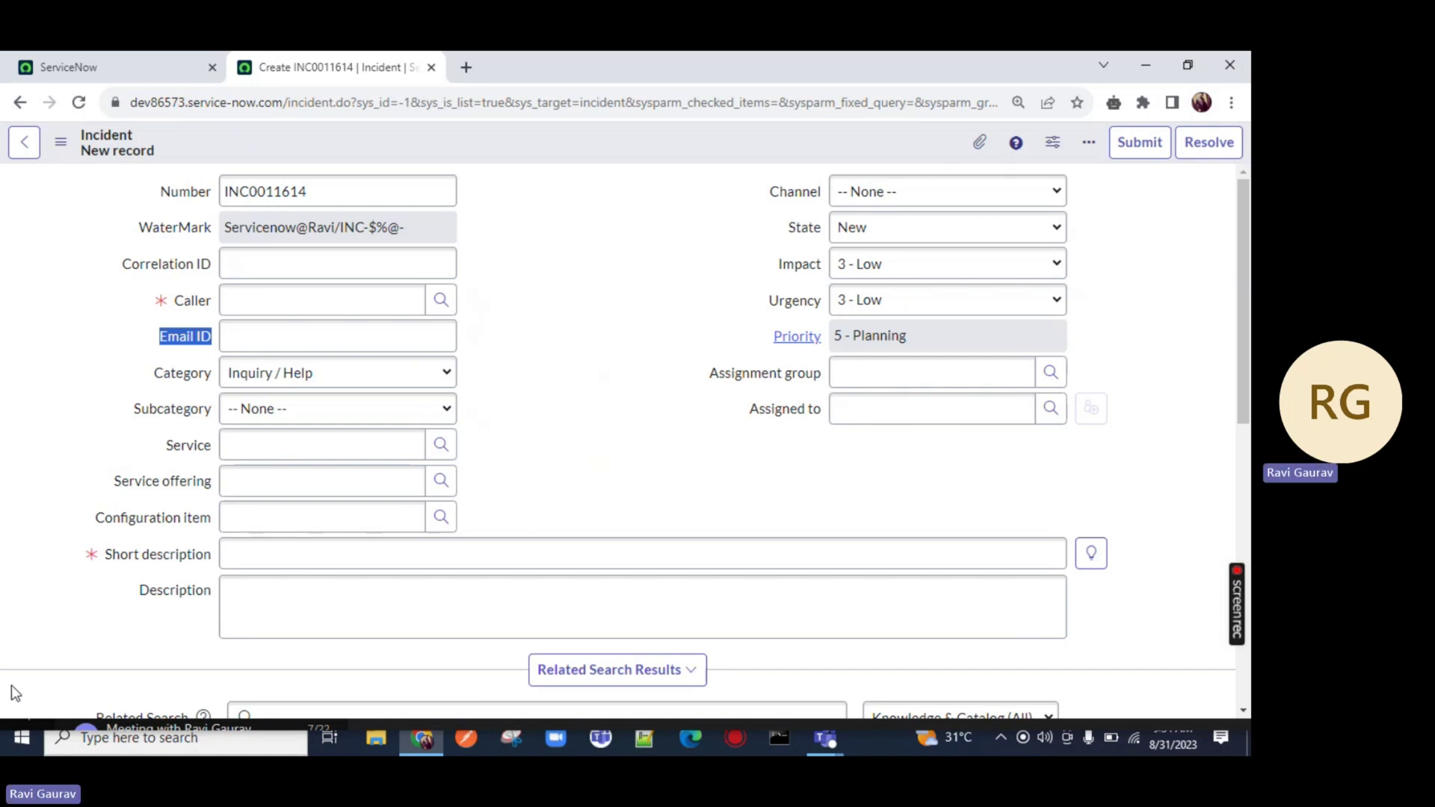
left_click(305, 349)
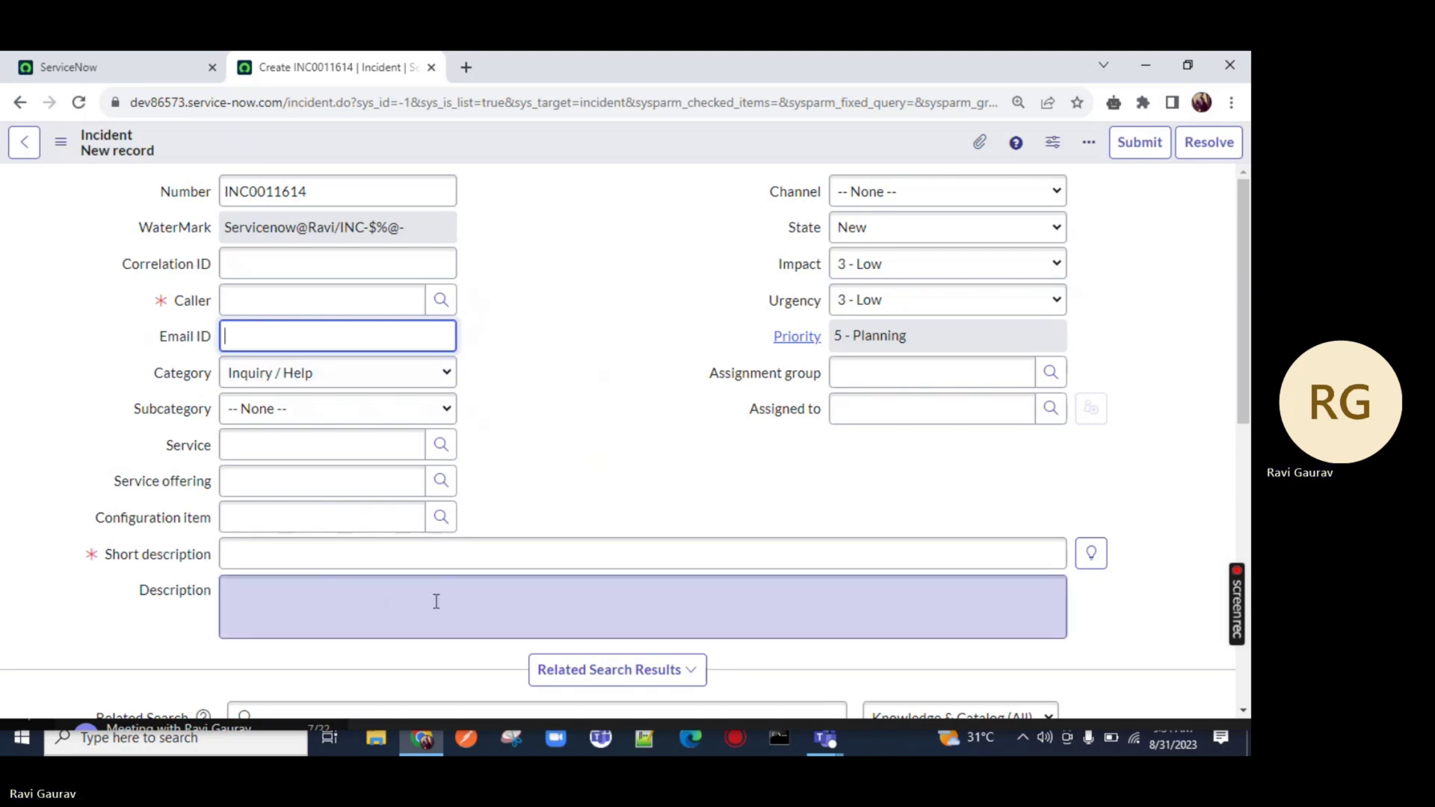
left_click(397, 605)
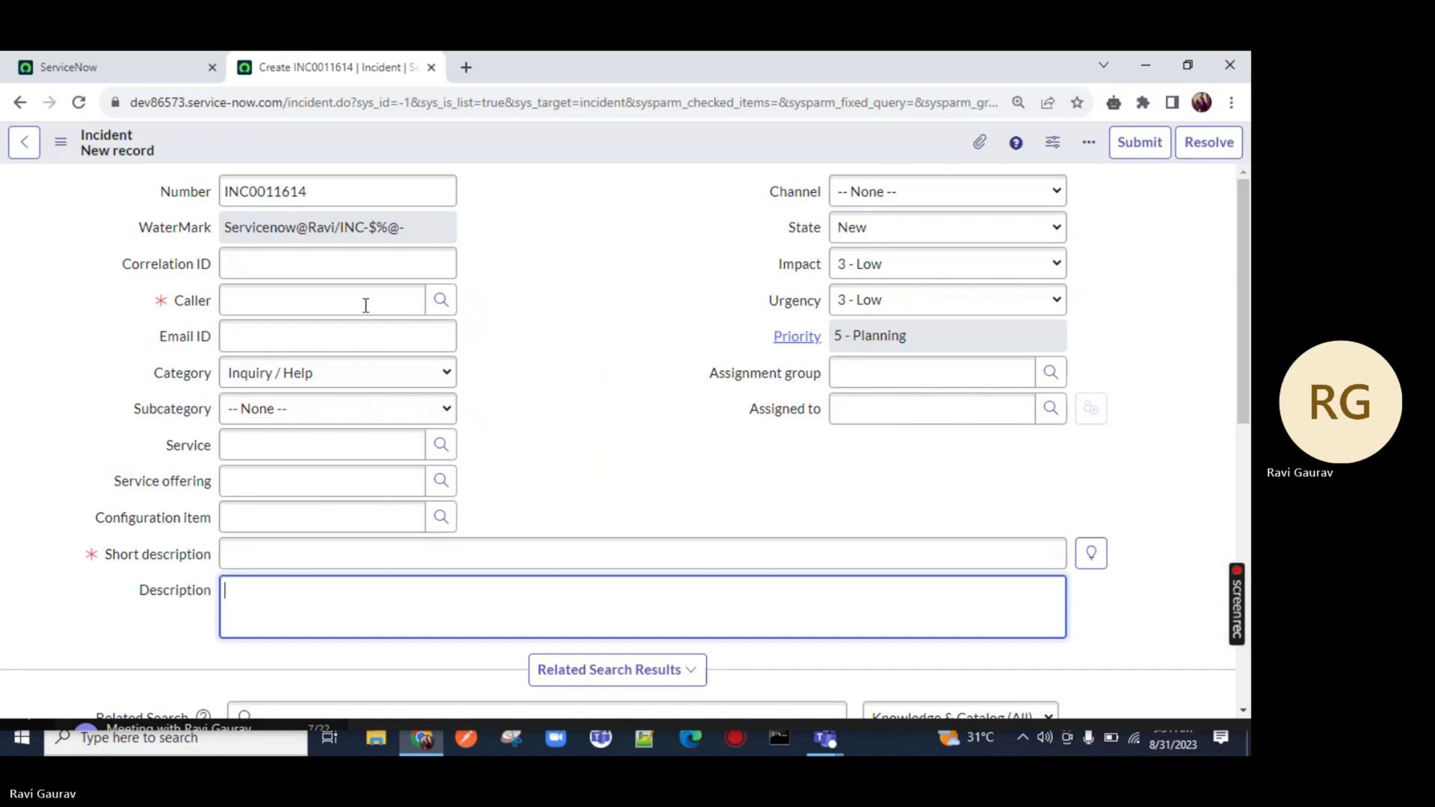
type("If")
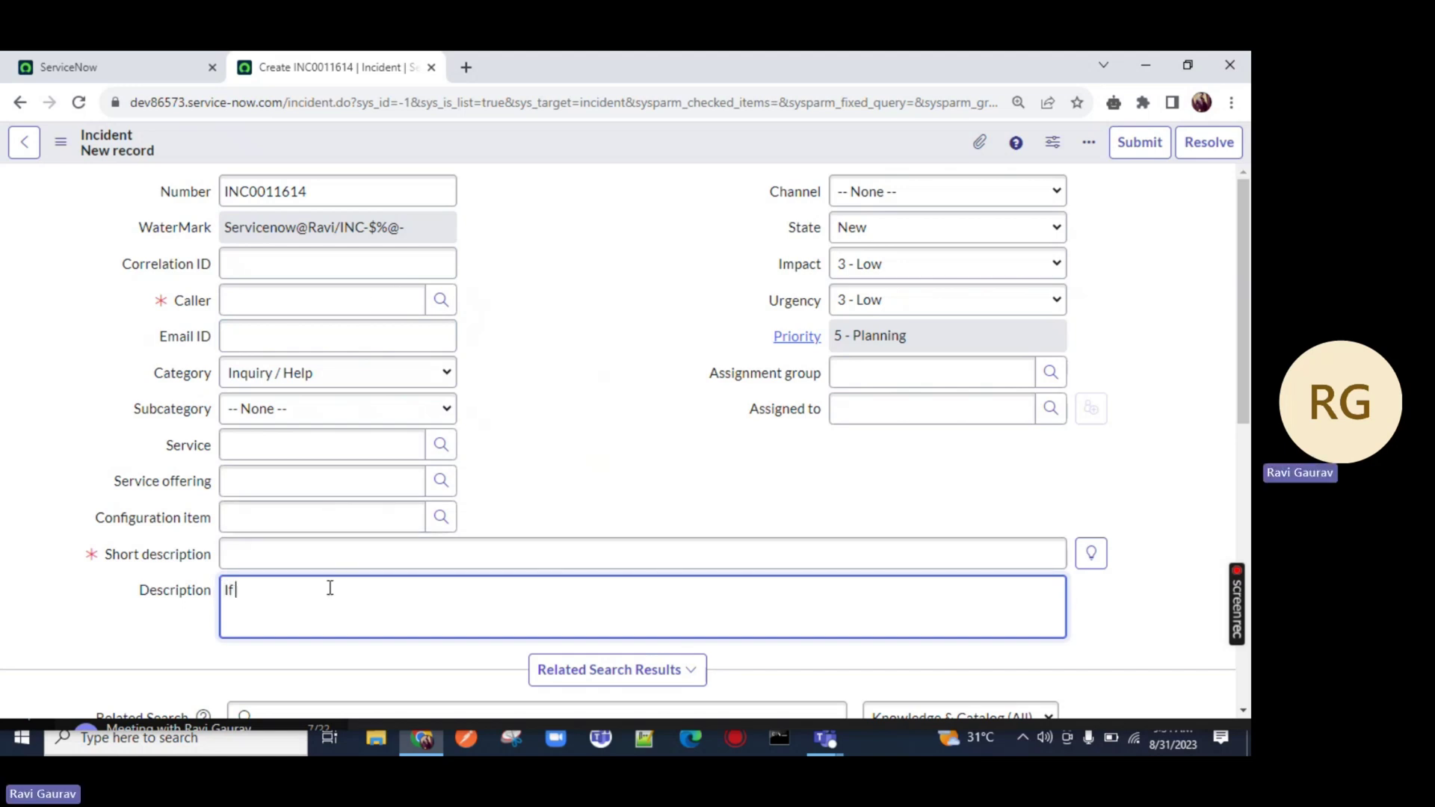
type(" user w")
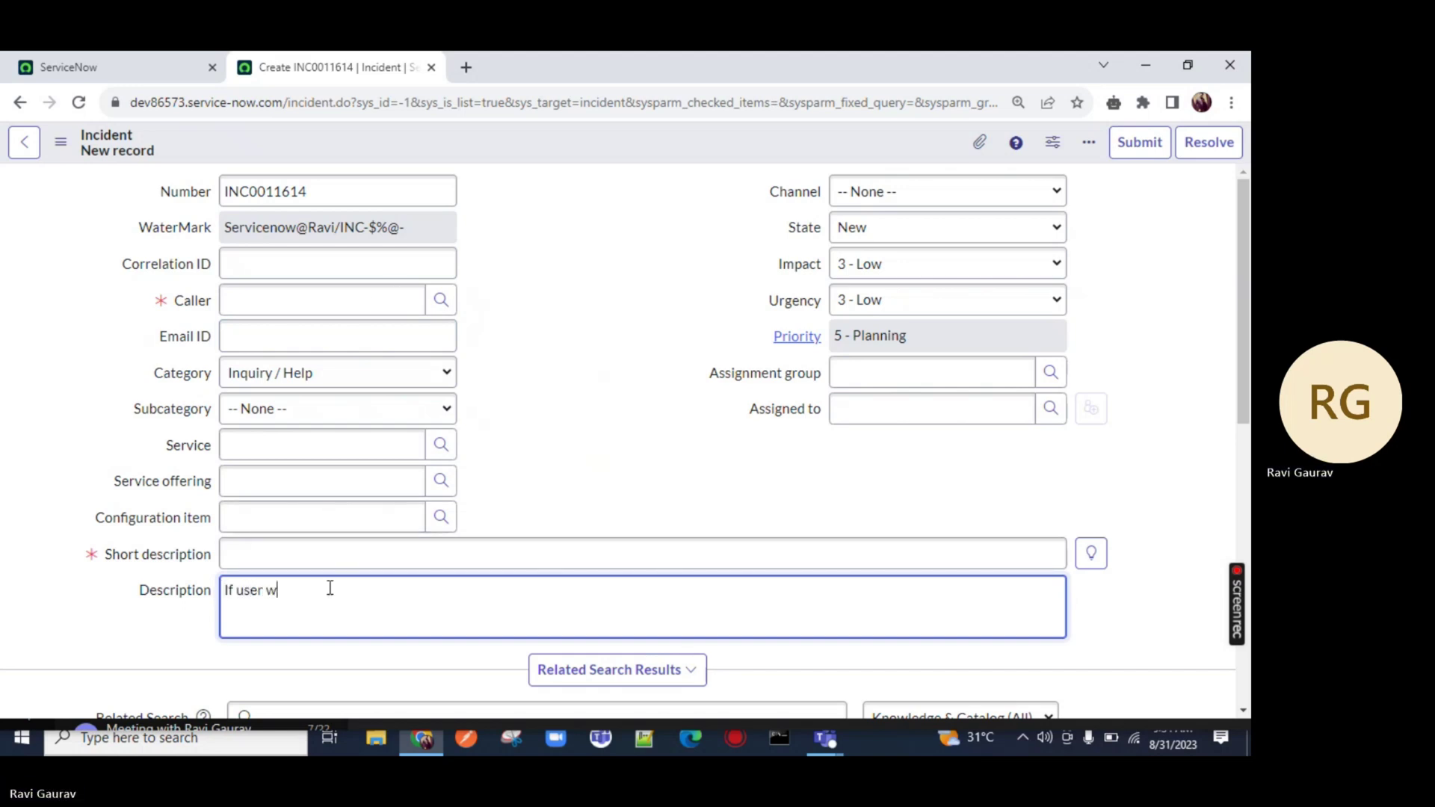
type("ho is m")
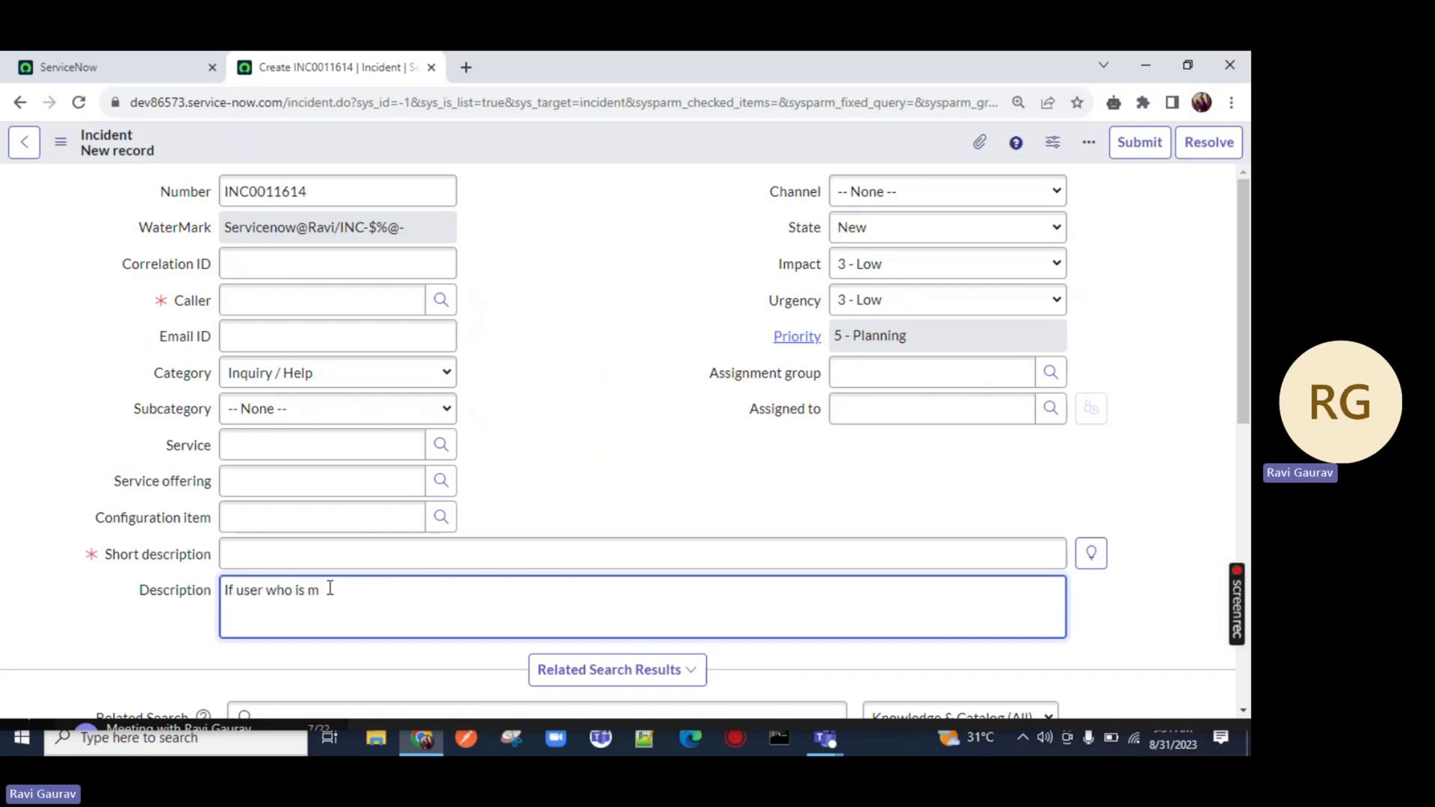
key("BackSpace")
key("BackSpace")
type("not hav")
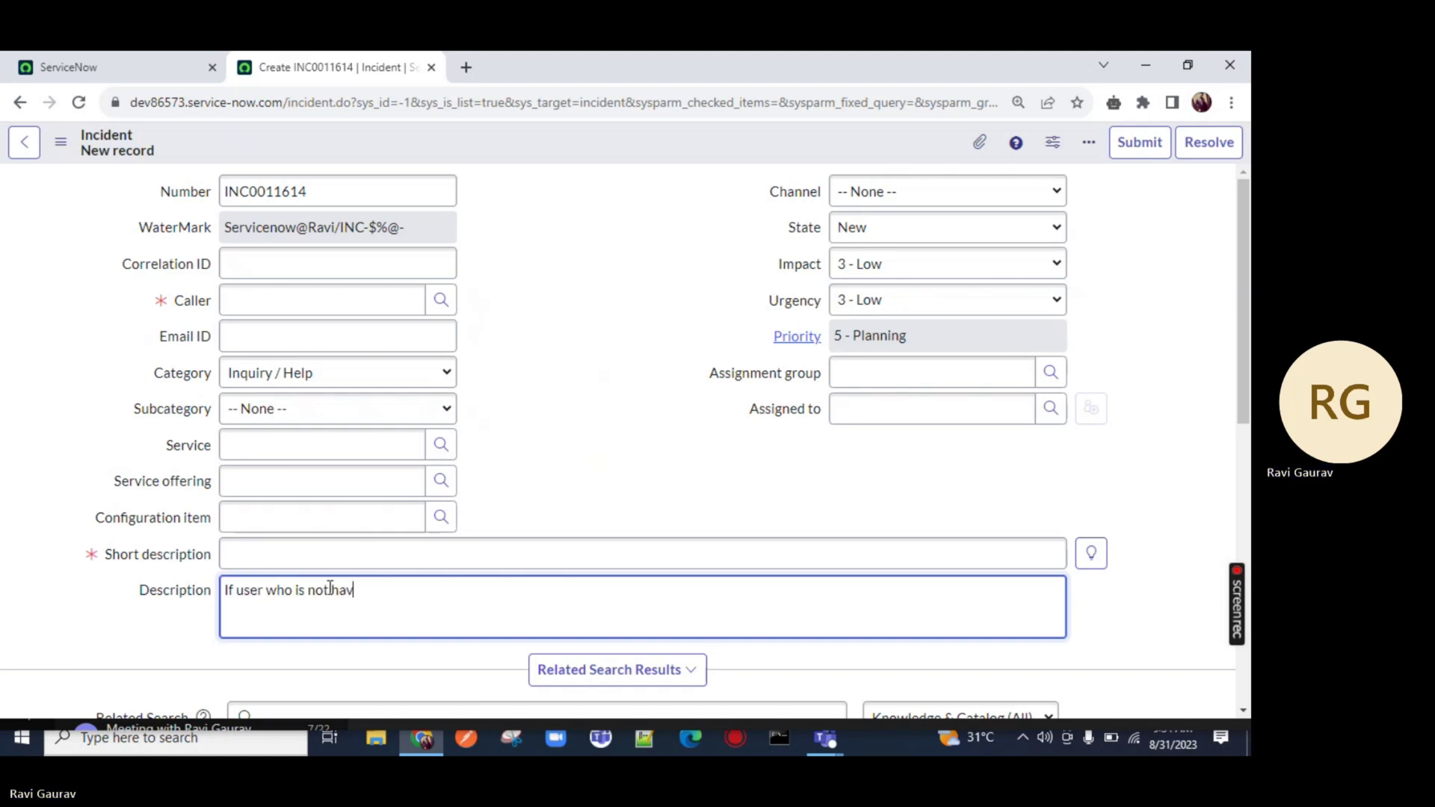
type("ing admin ")
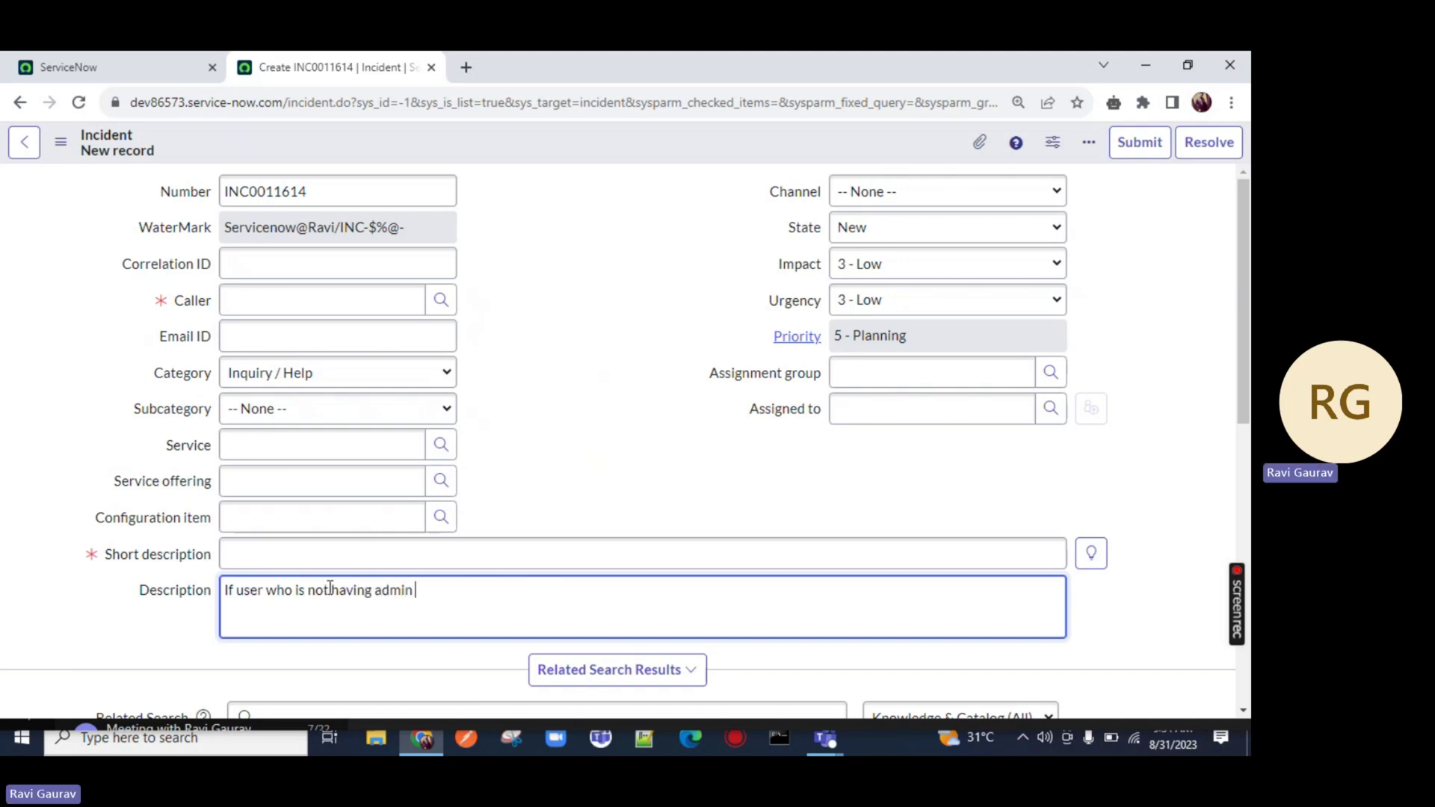
type("role can't wr")
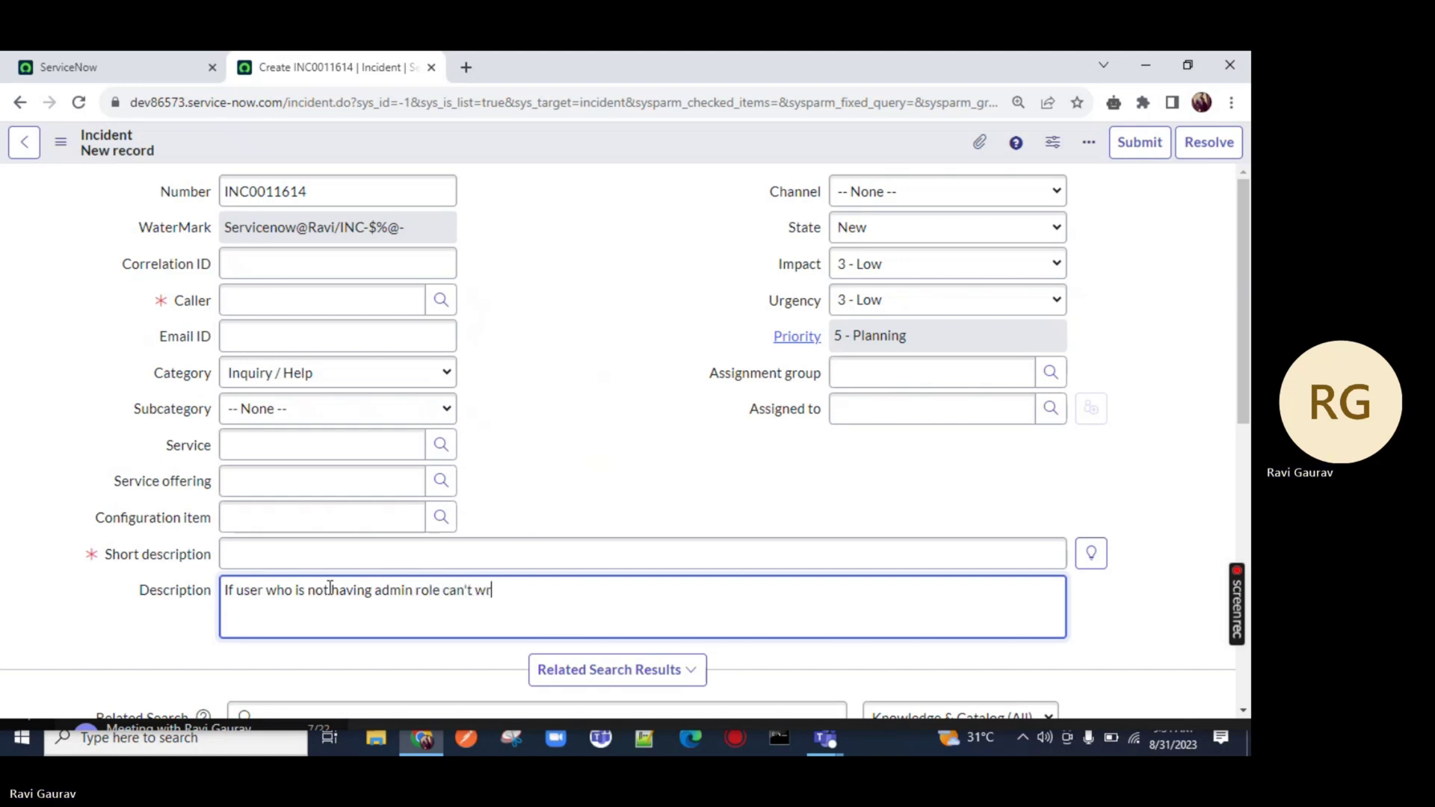
type("ite to emaild")
key("BackSpace")
key("BackSpace")
type("id fiel")
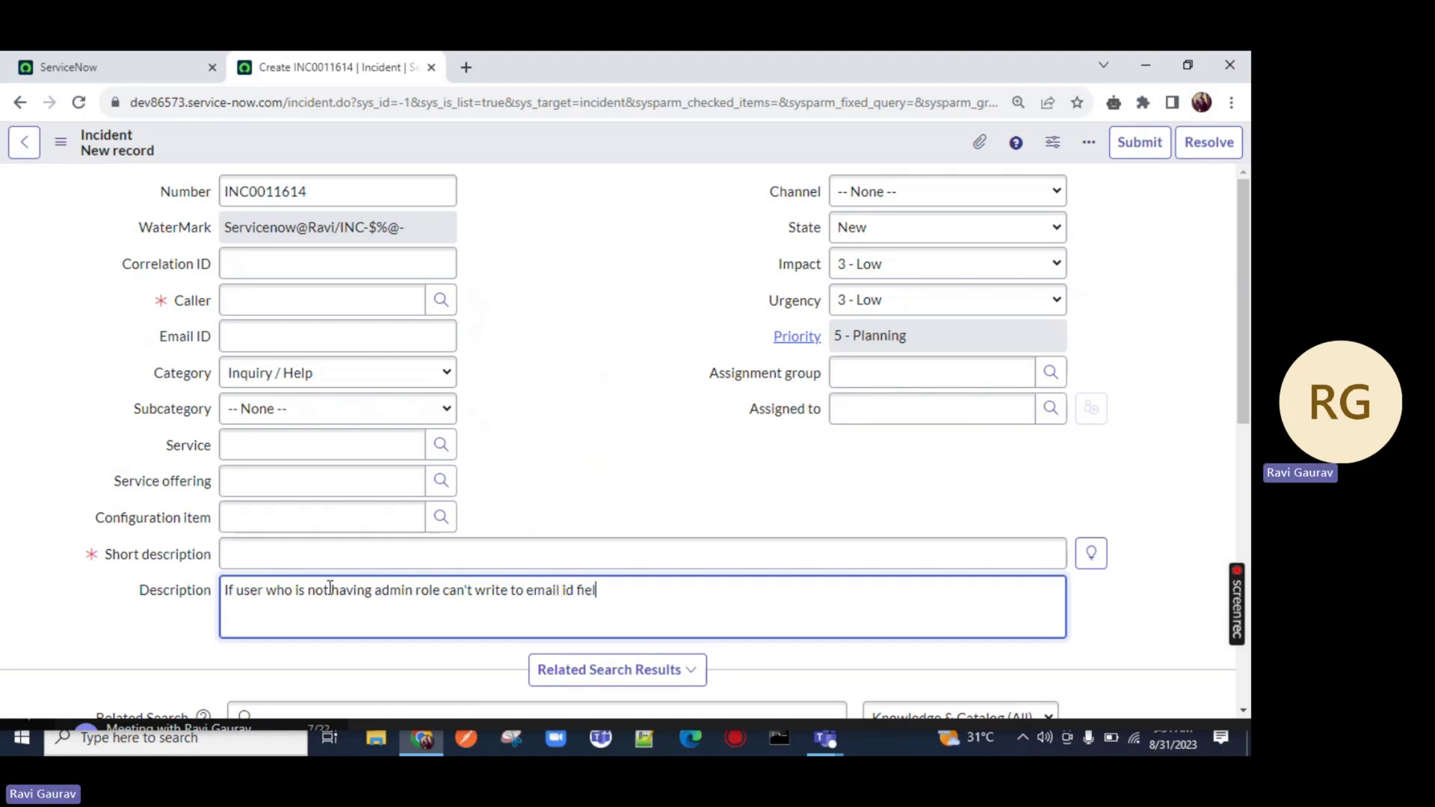
type("d")
Zoom the page in, delete the Description note, and restore the zoom to 110%
left_click_drag(743, 604, 109, 590)
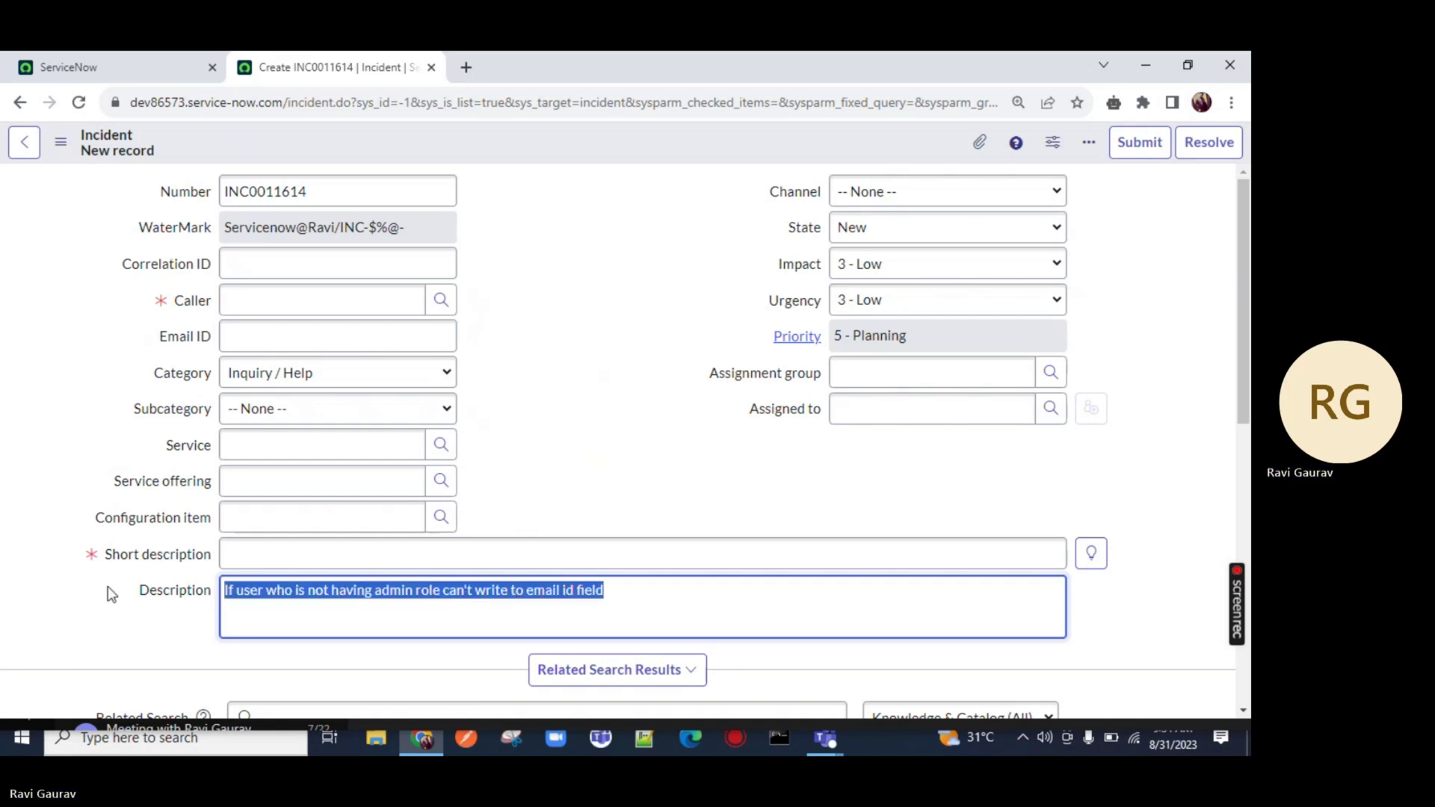
left_click(1019, 102)
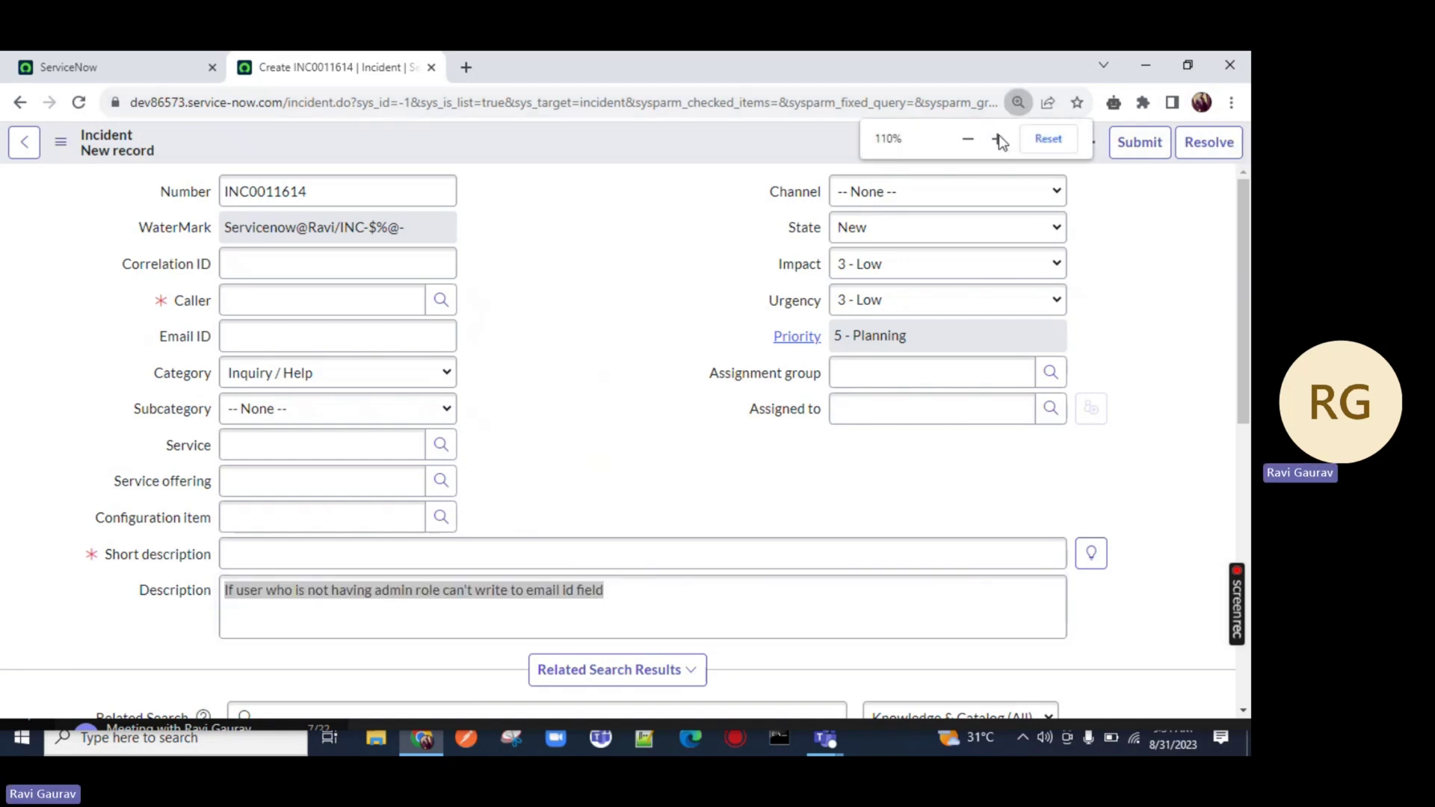
left_click(997, 138)
left_click(998, 138)
left_click(250, 275)
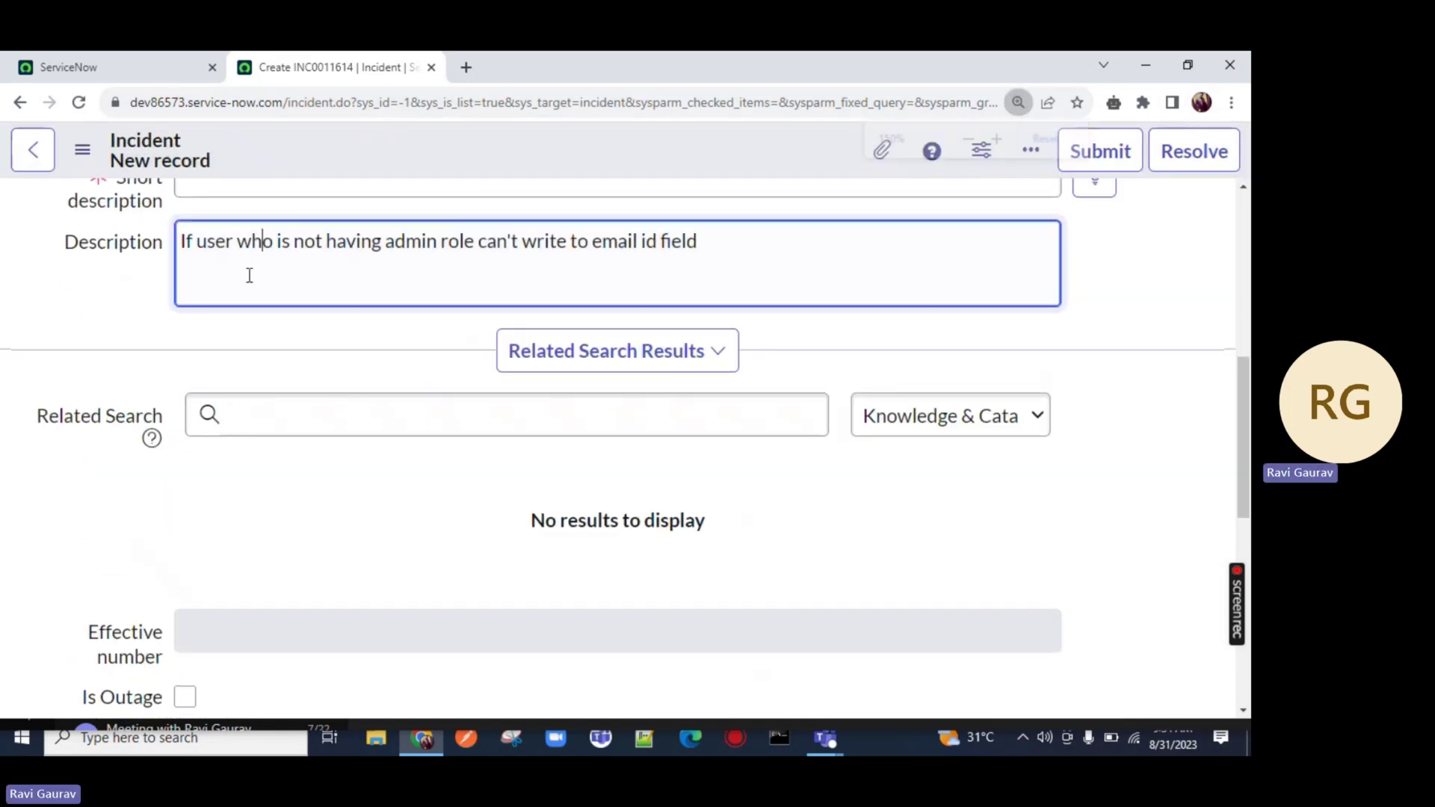
left_click_drag(184, 239, 153, 241)
left_click(764, 236)
key("BackSpace")
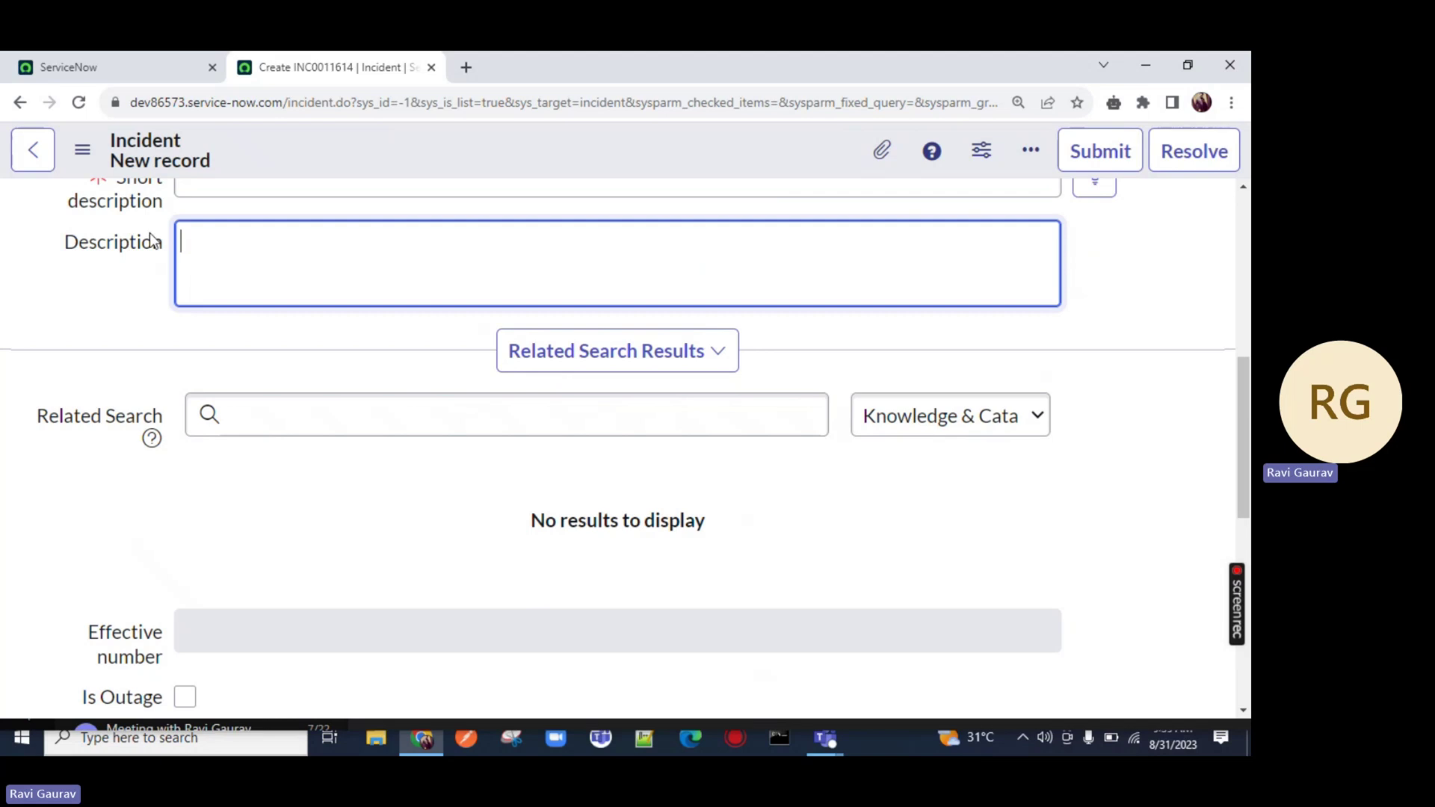
left_click(1018, 102)
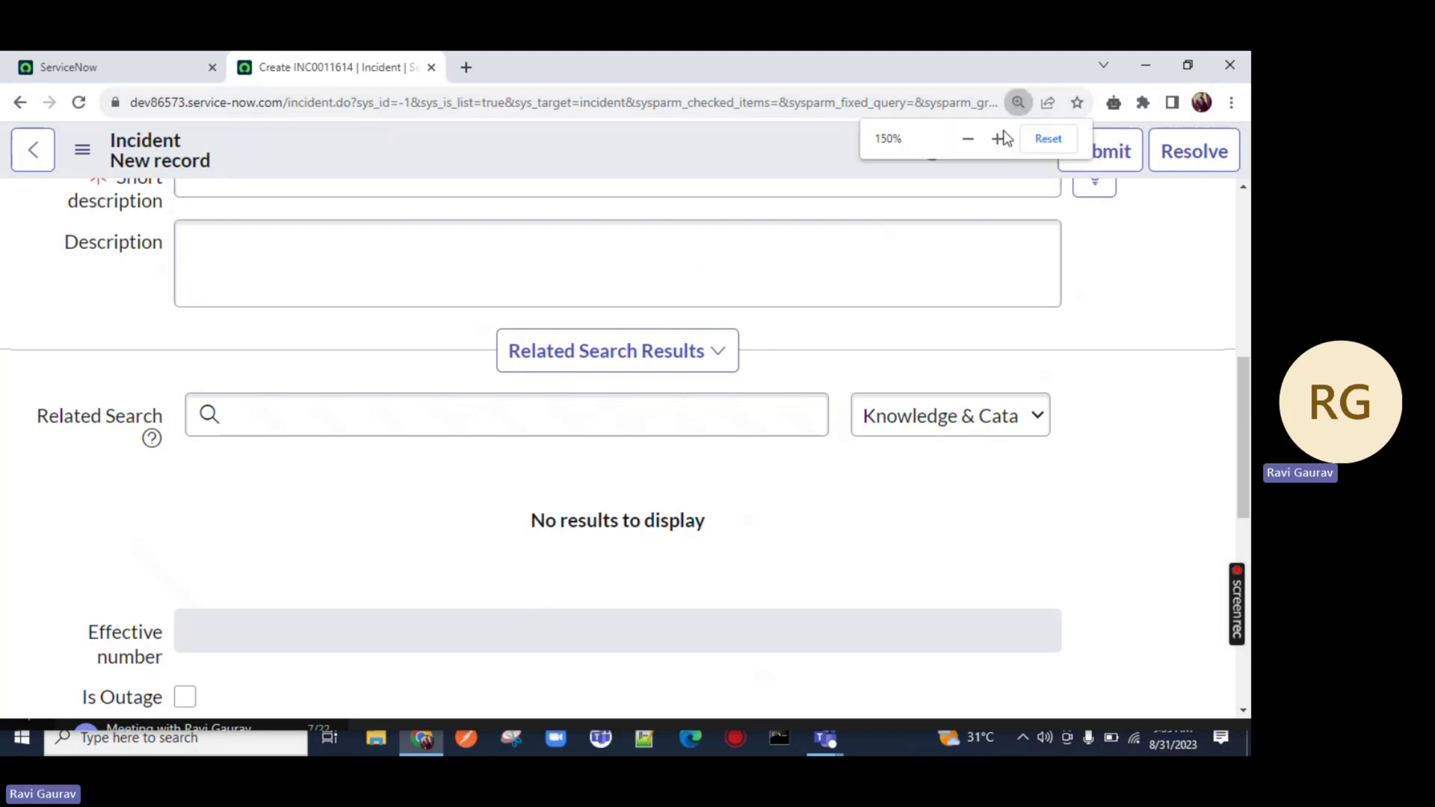
left_click(969, 138)
left_click(968, 138)
scroll(404, 374, "up", 5)
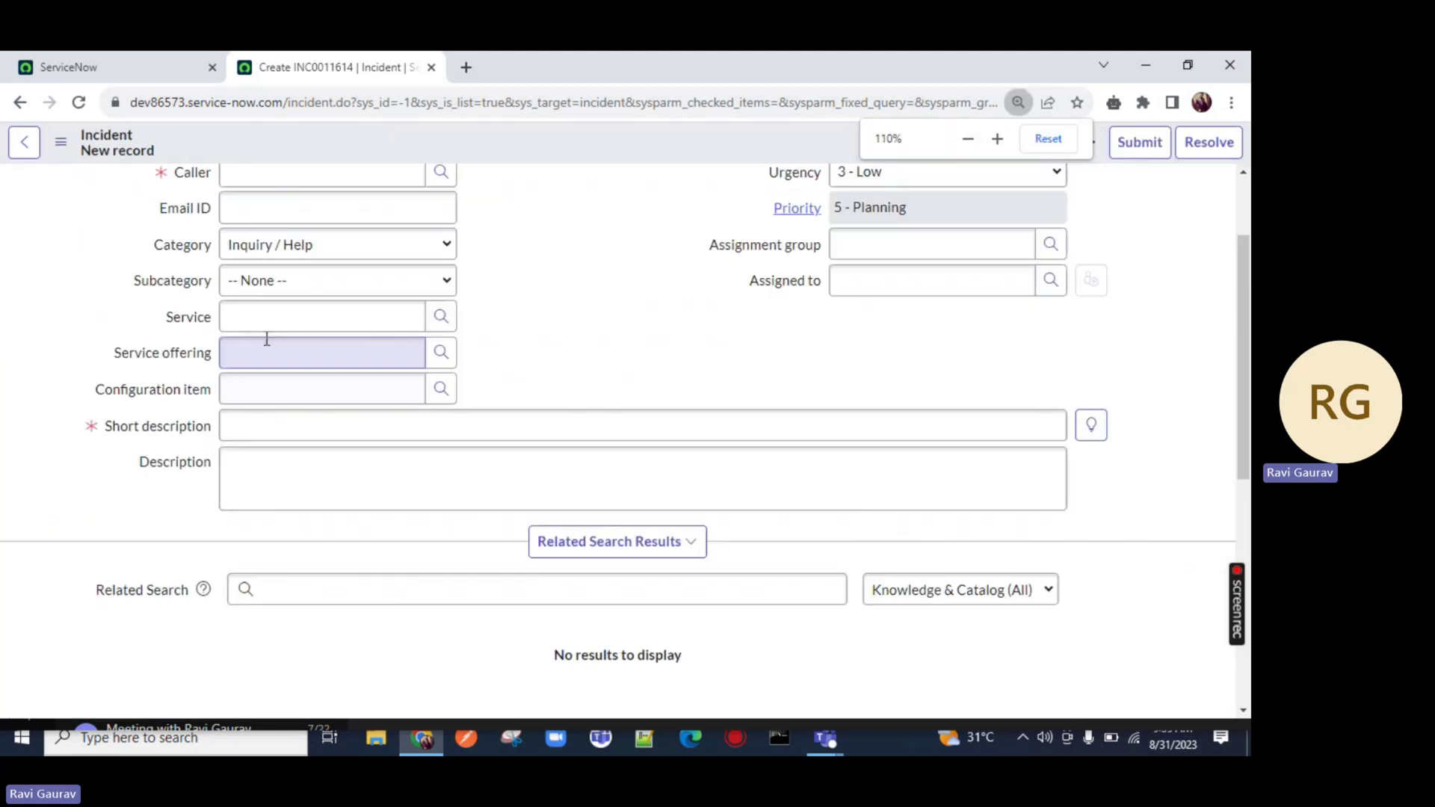
Confirm the security_admin role is active in the main tab's profile menu
left_click(87, 54)
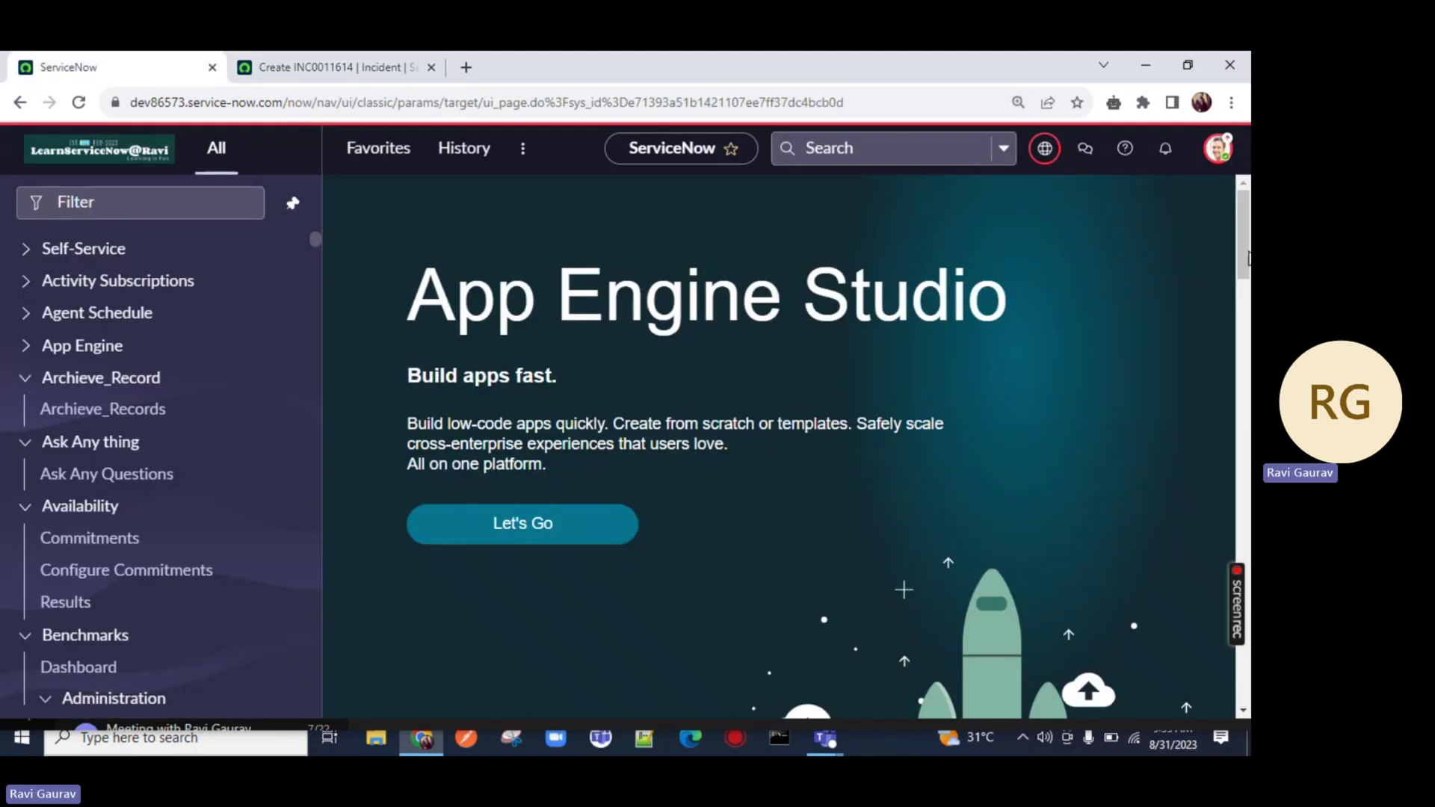
left_click(1219, 150)
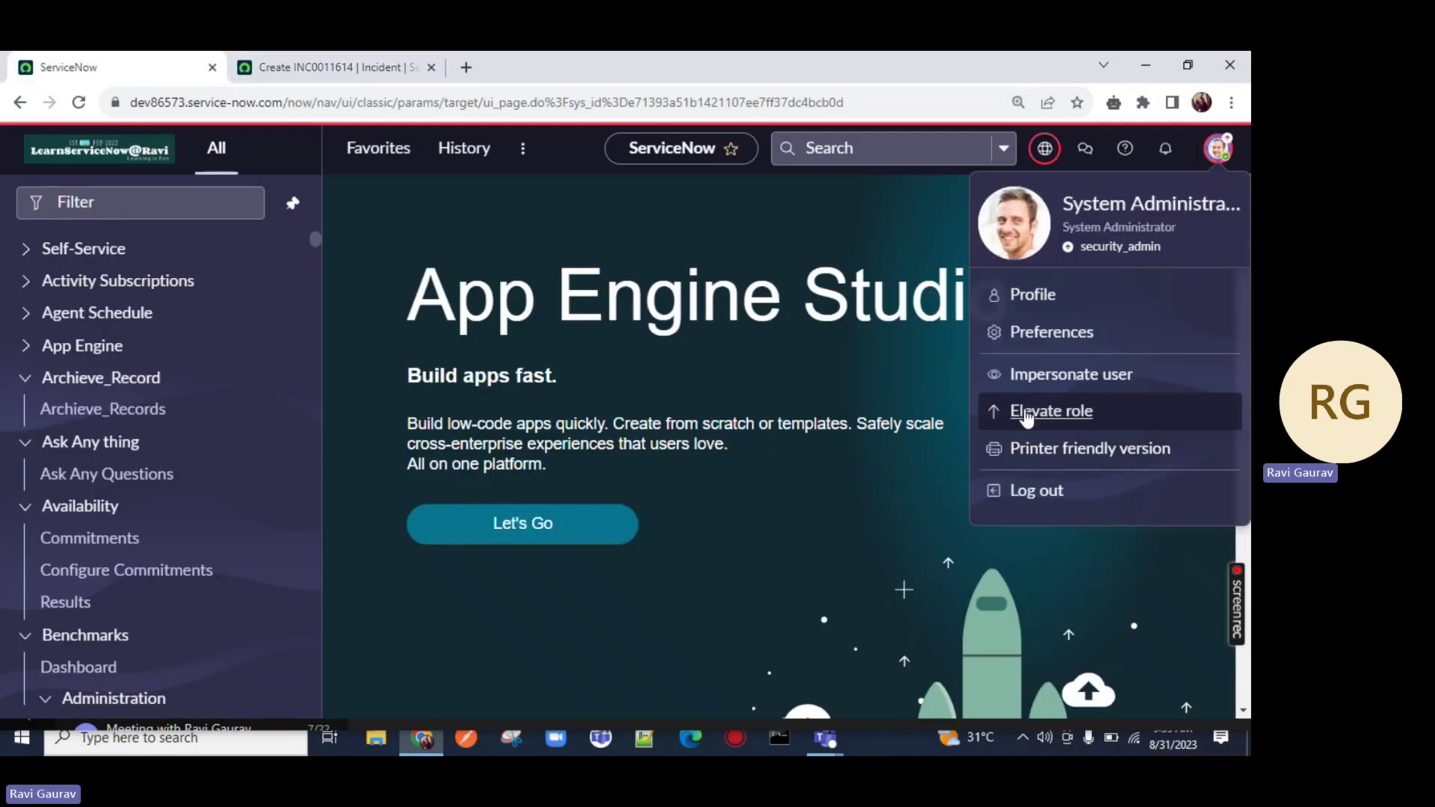
left_click_drag(1080, 245, 1111, 245)
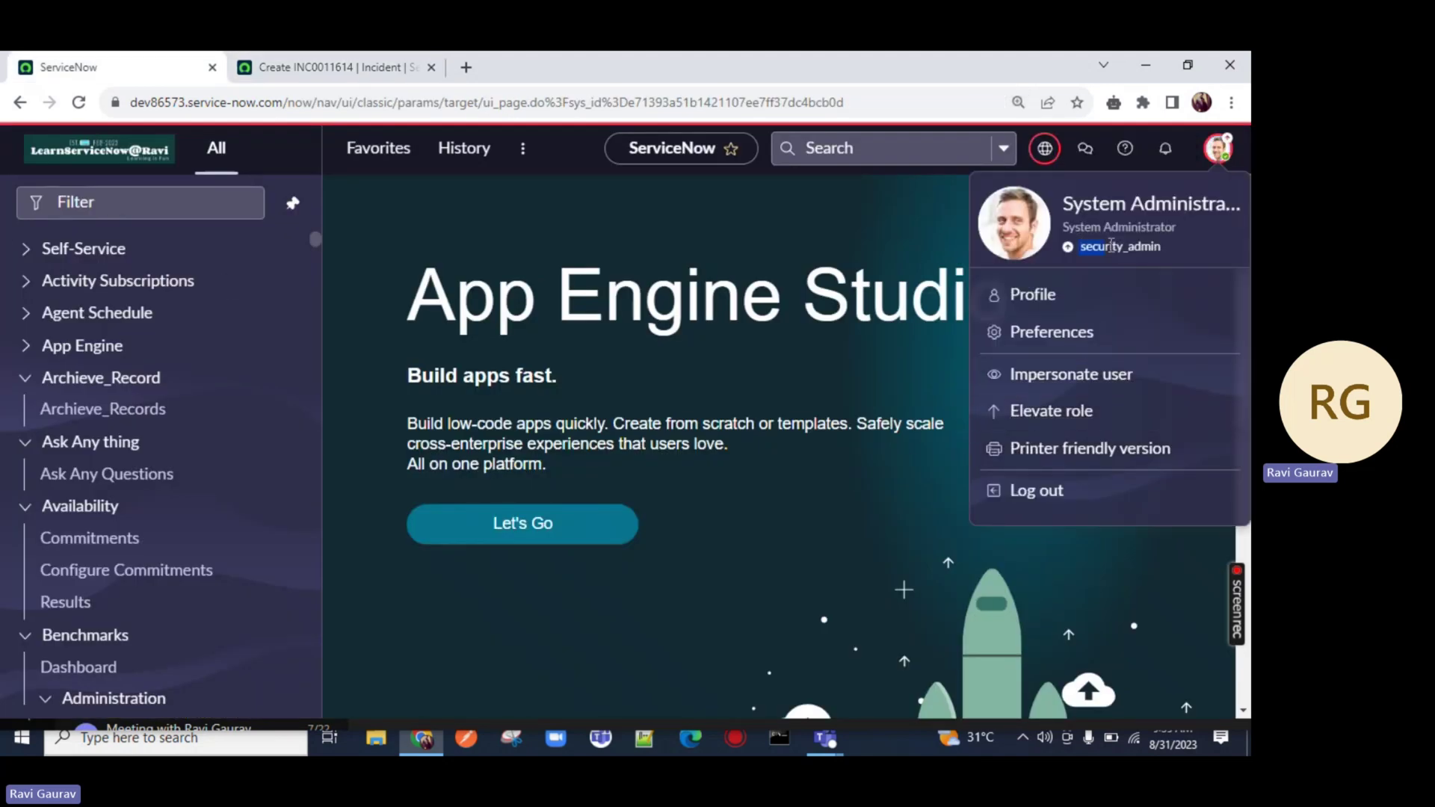
Open Access Control (ACL) from the navigator filtered for 'ACL', moving its tab into second position
left_click(183, 196)
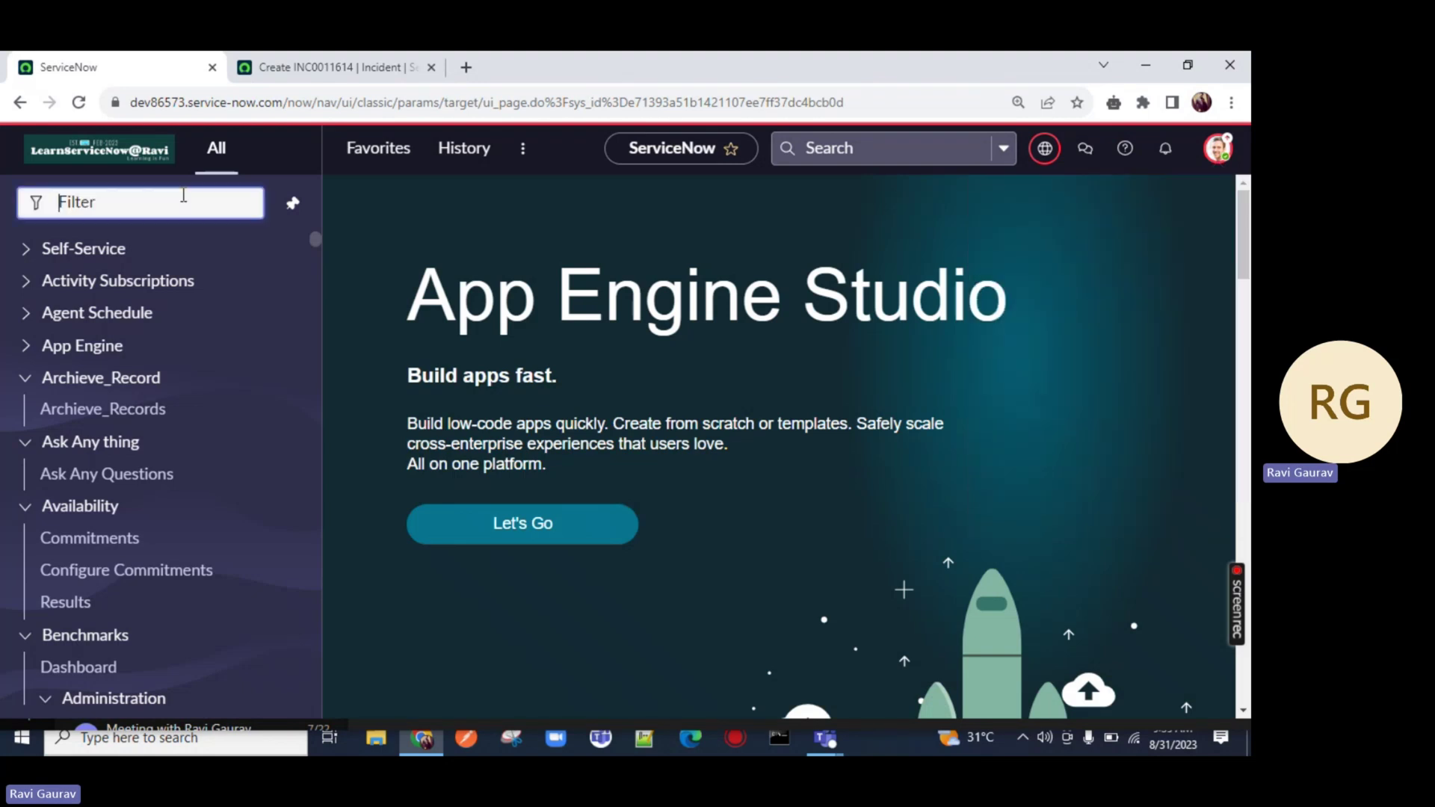
type("ACL")
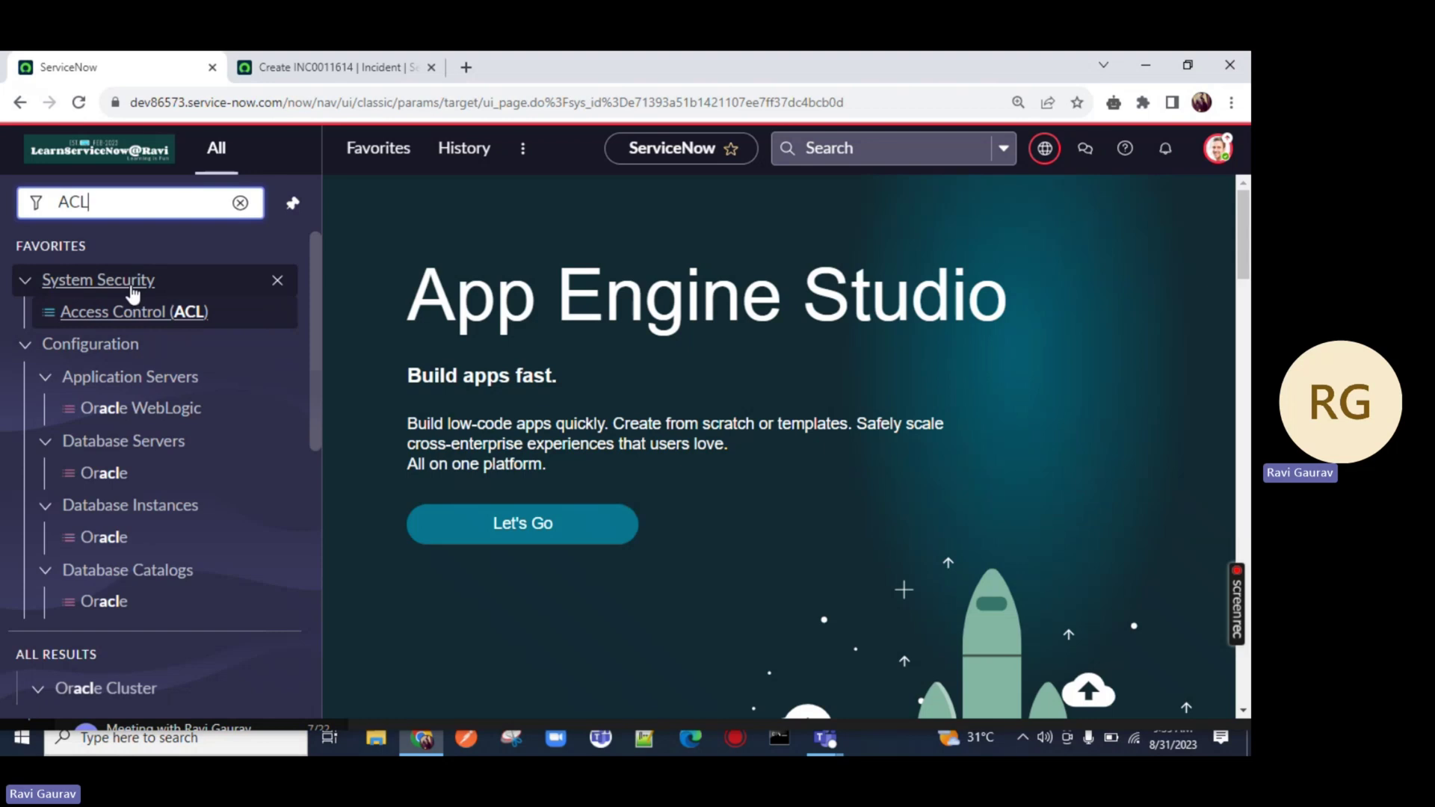
left_click(178, 321, "ctrl")
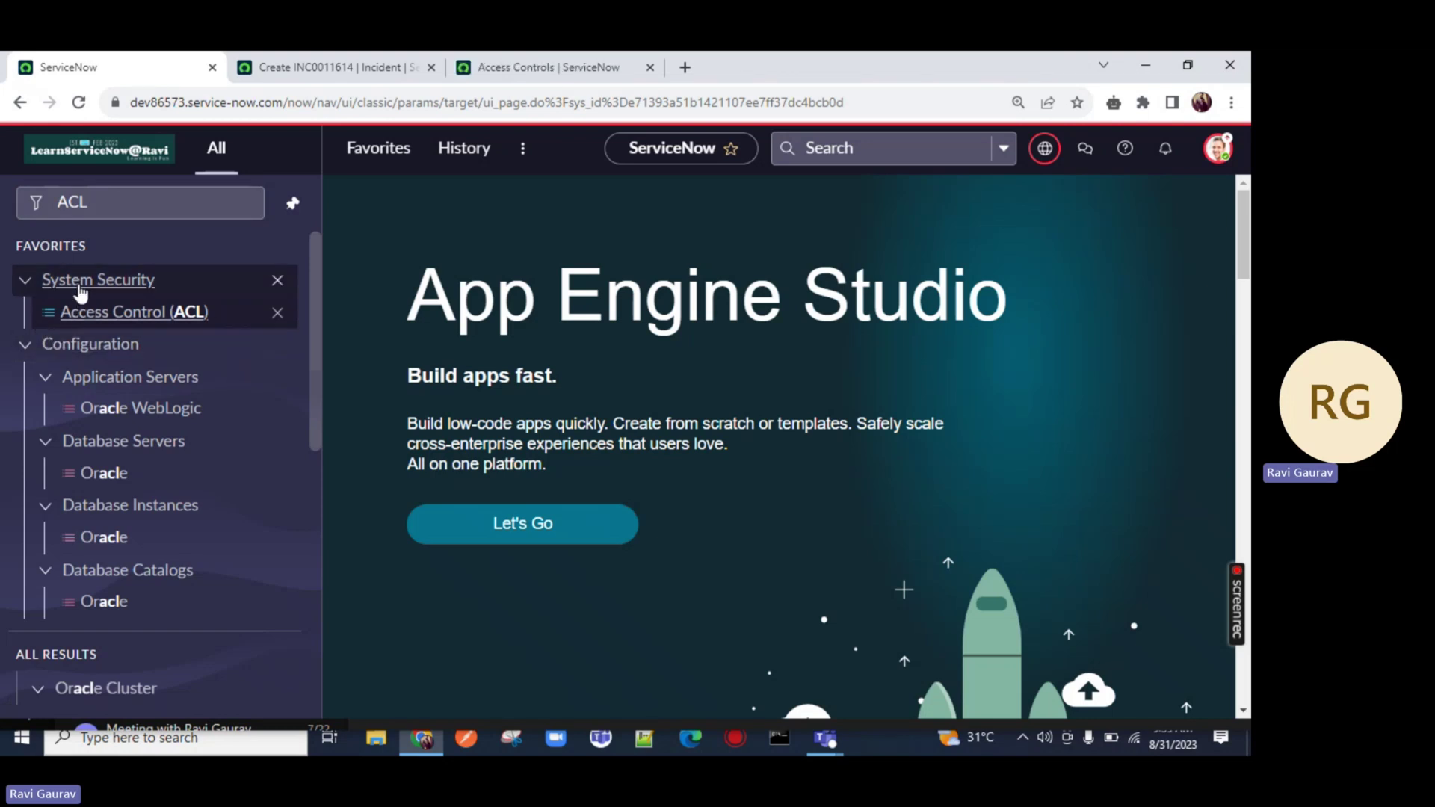
scroll(160, 362, "down", 6)
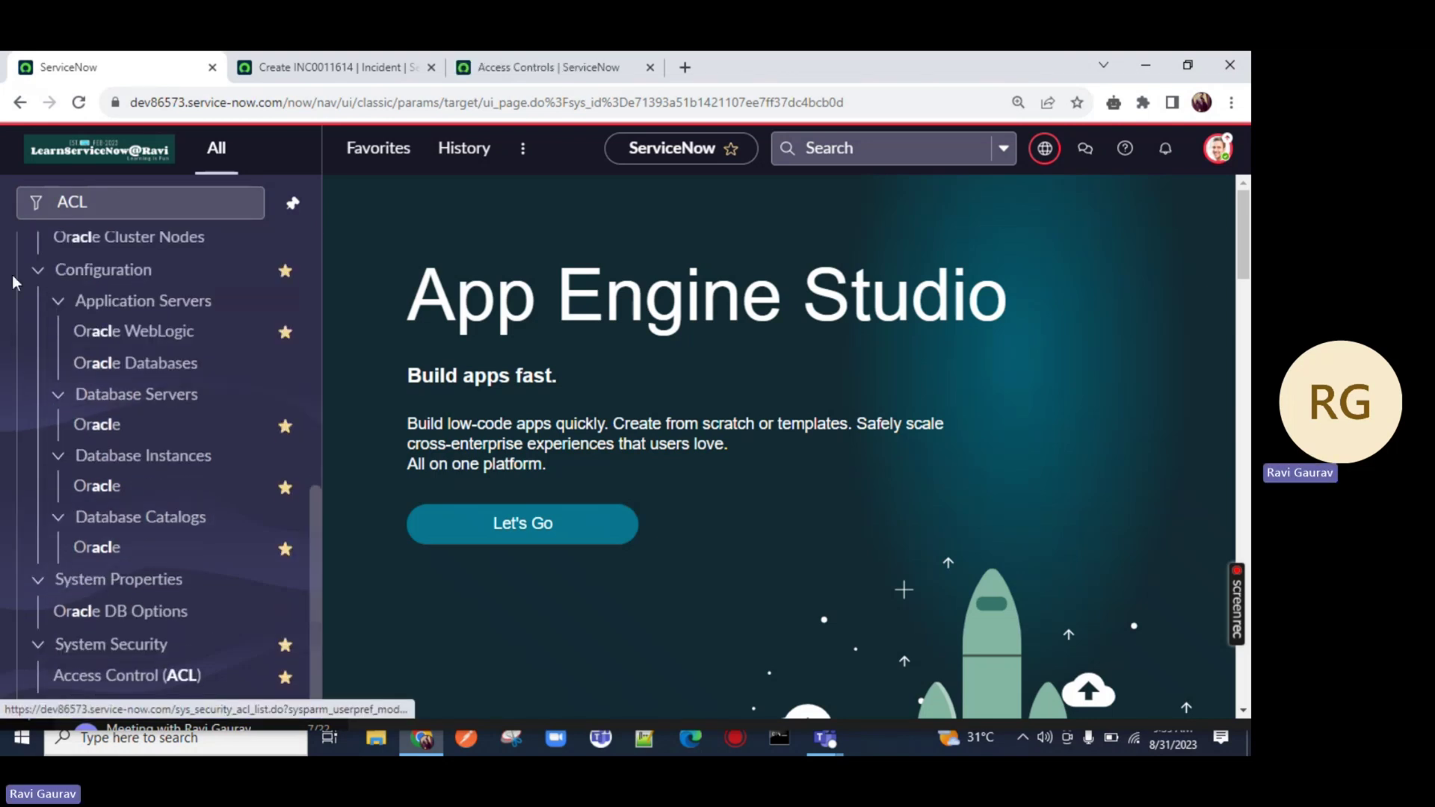
left_click(39, 275)
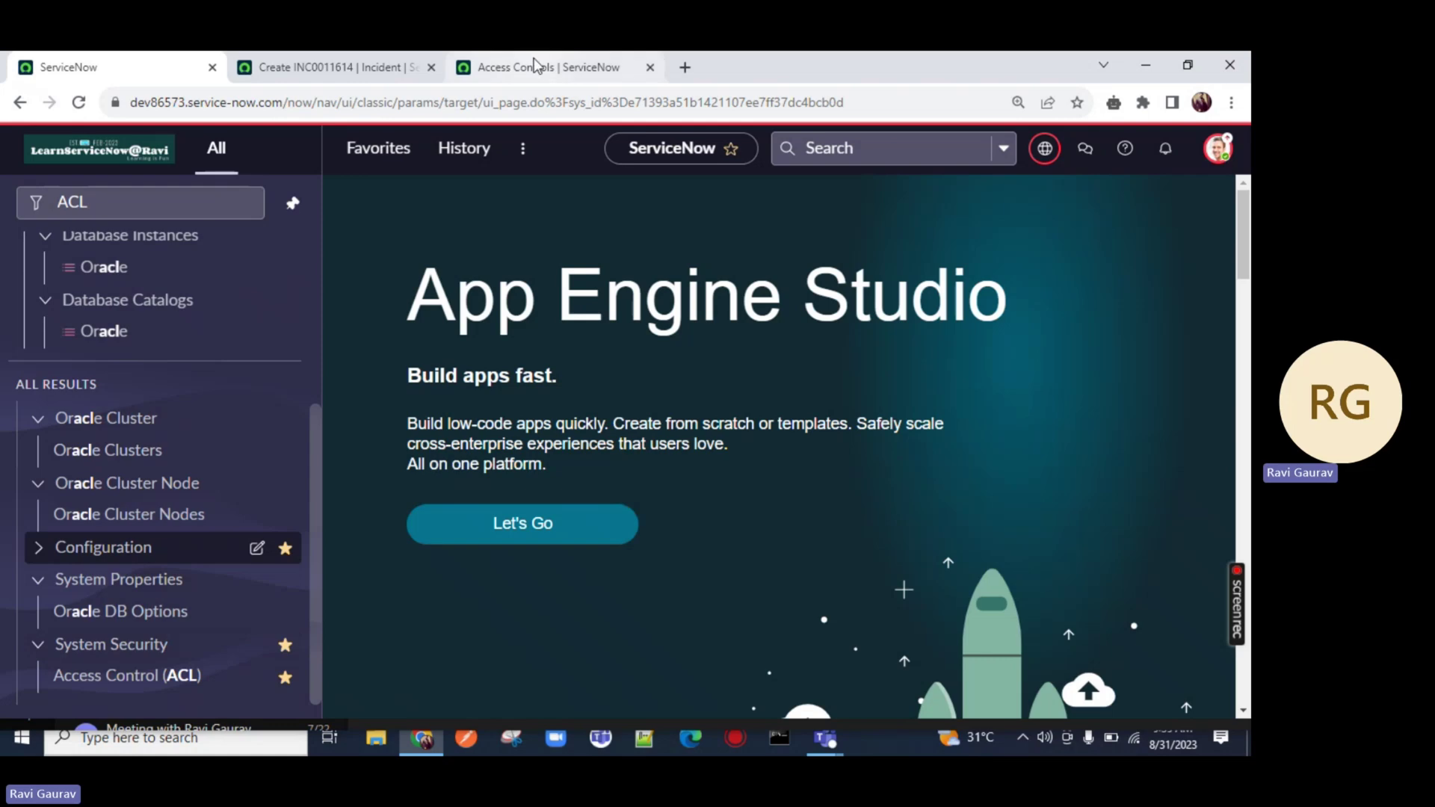
left_click_drag(512, 68, 303, 67)
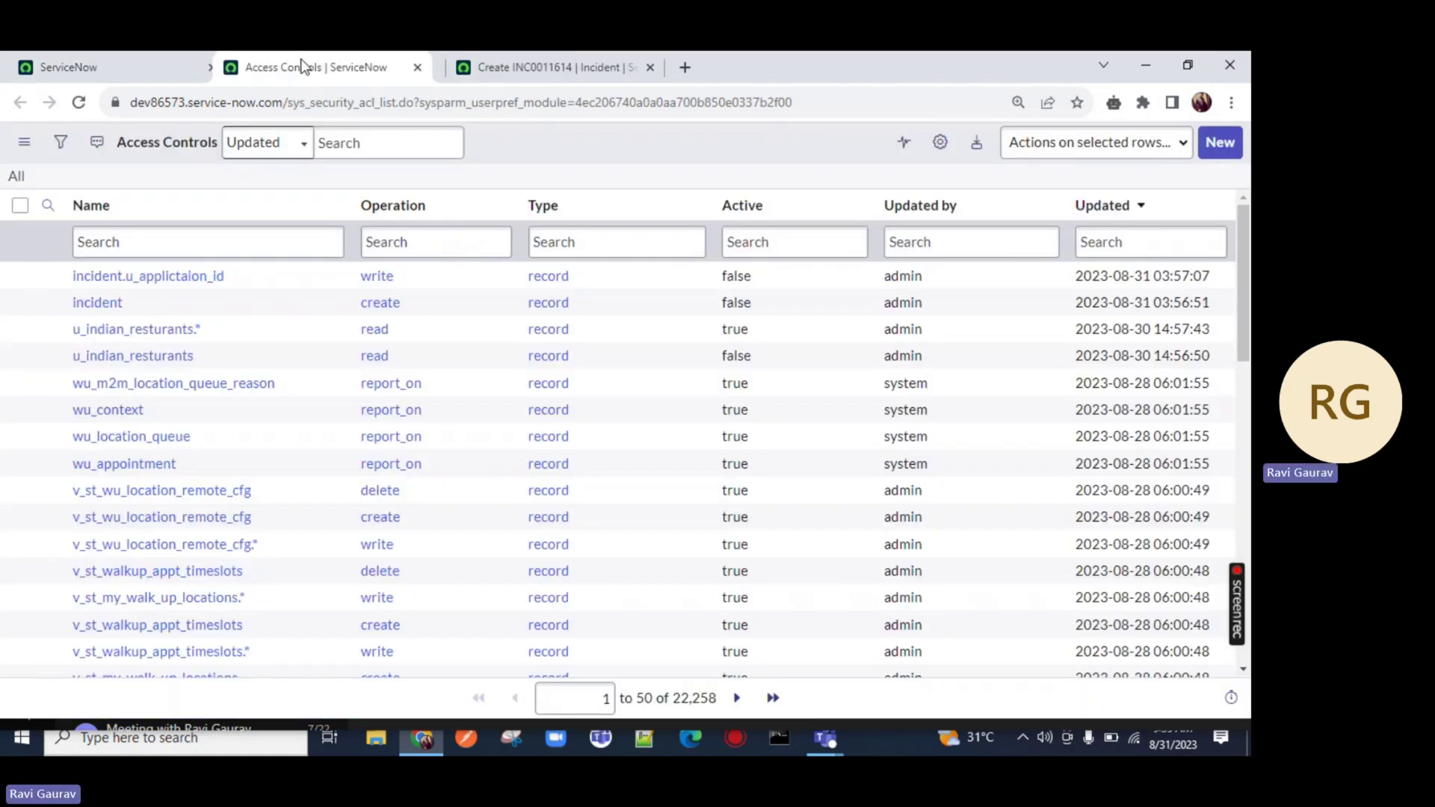
Start a new access control with Operation write and Admin overrides unchecked
left_click(1219, 145)
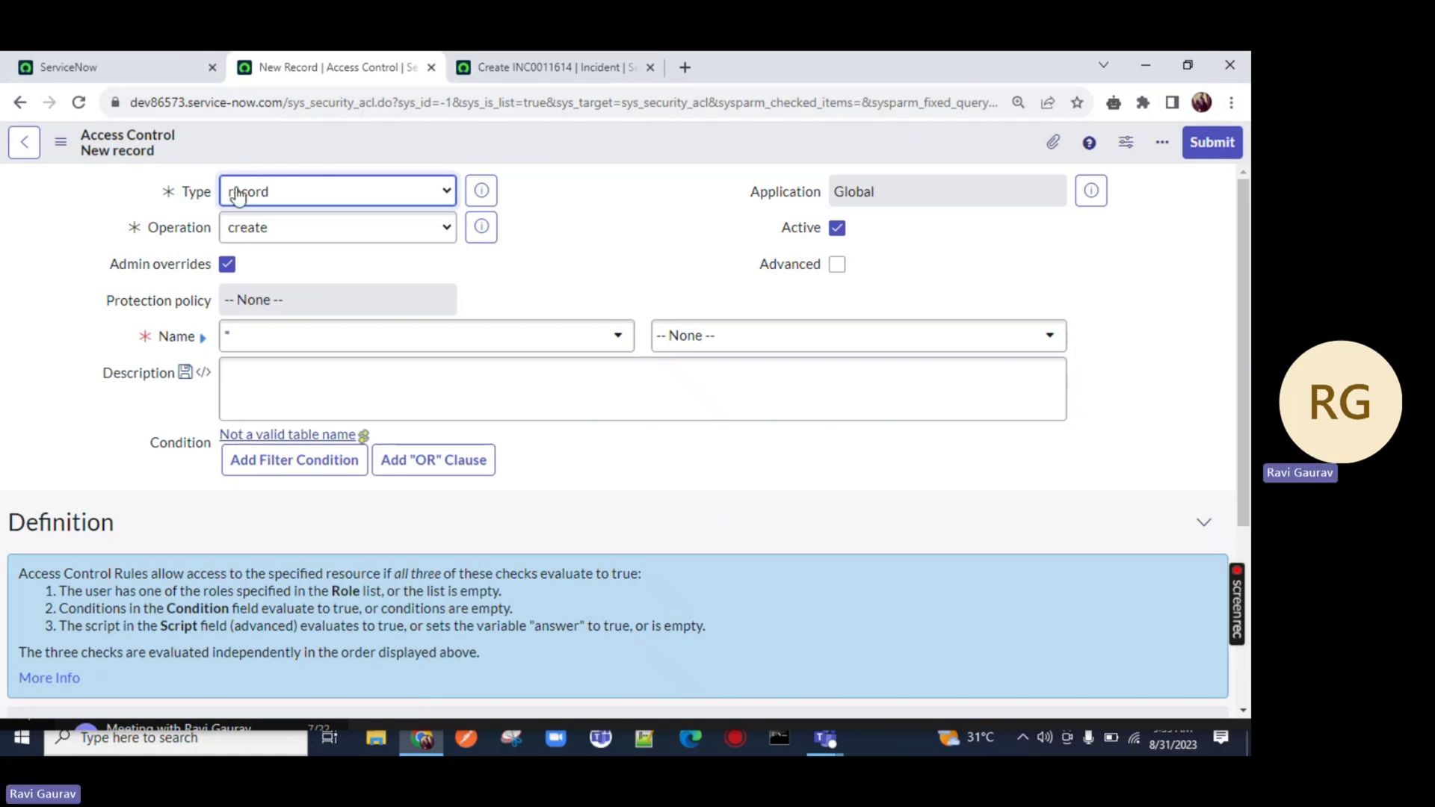
double_click(199, 193)
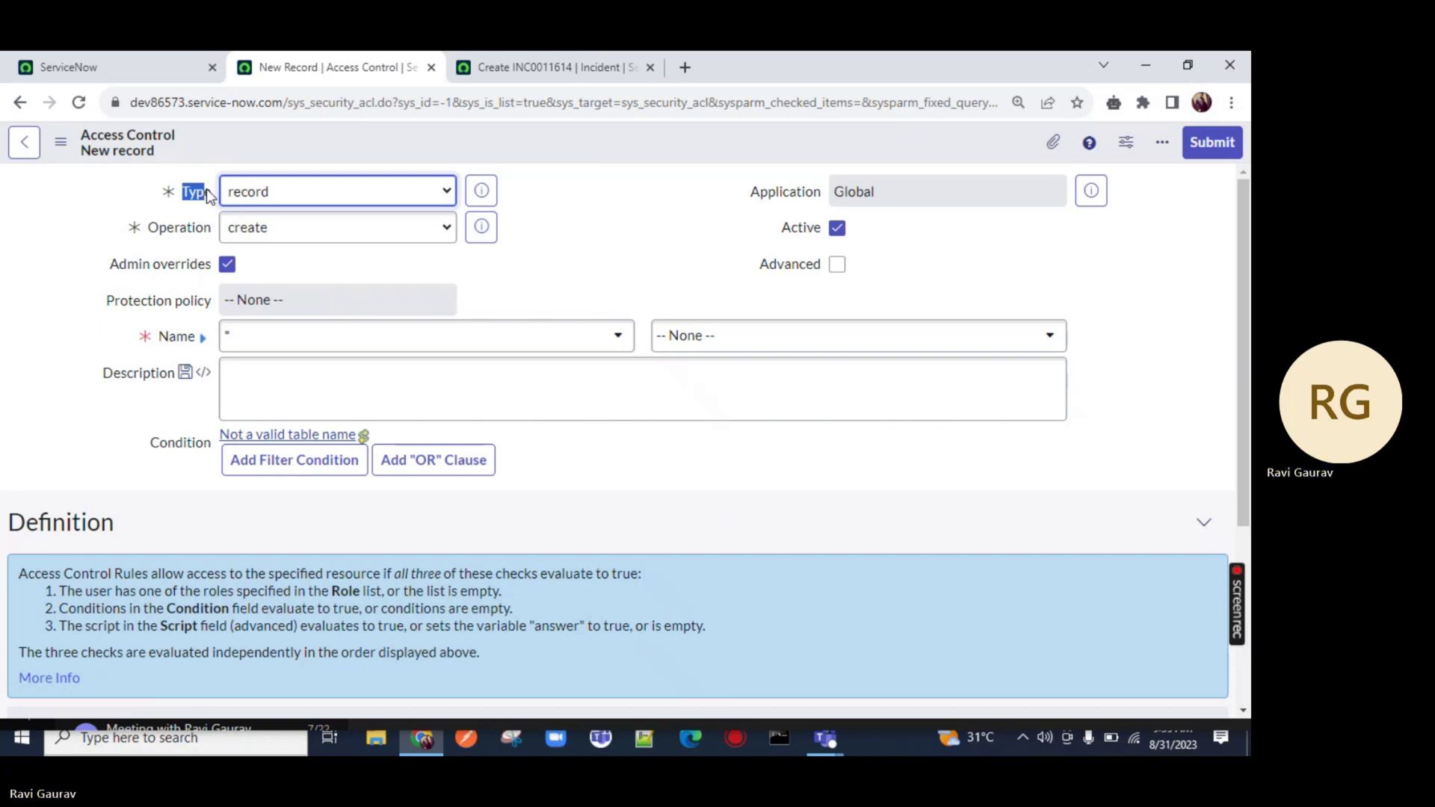
double_click(146, 228)
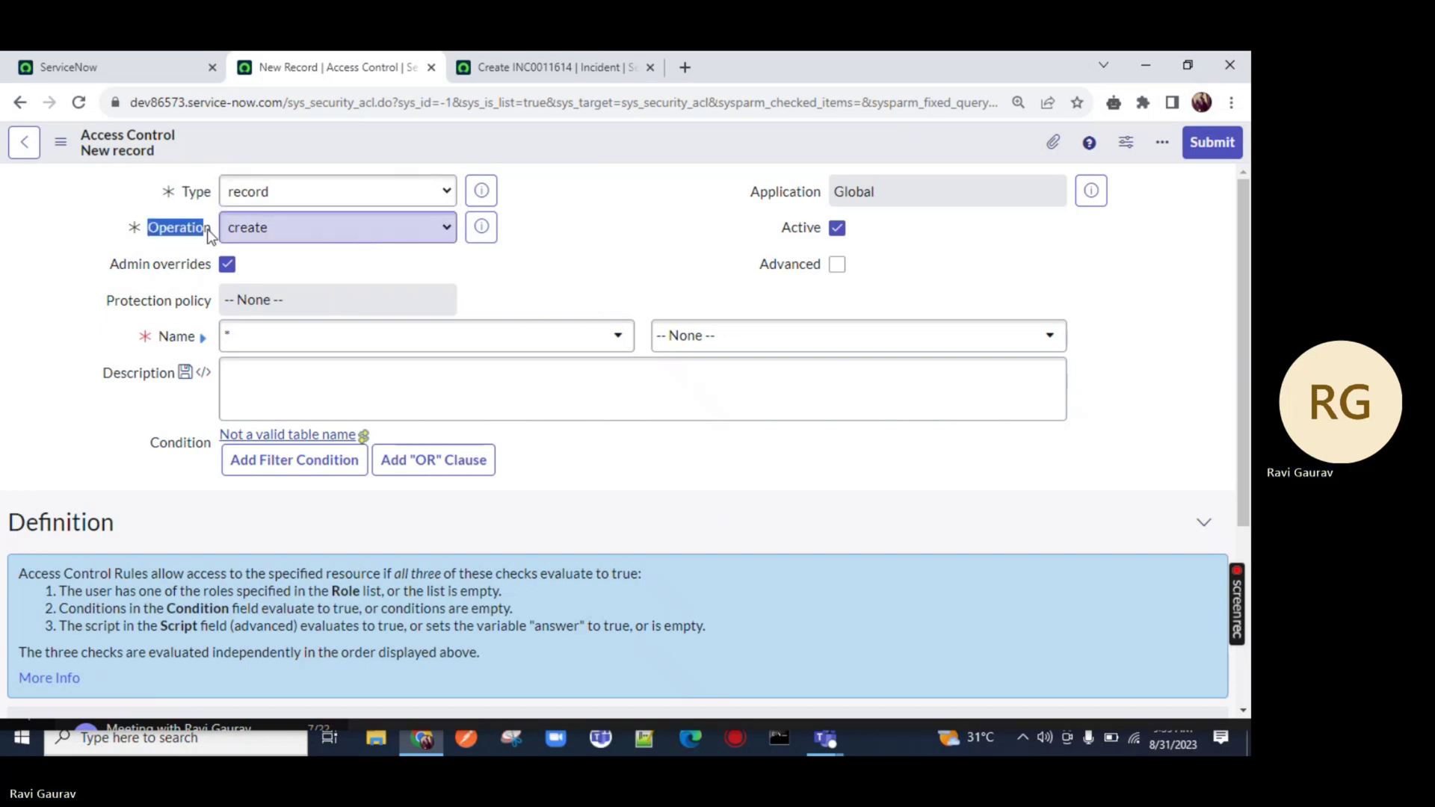
left_click(253, 231)
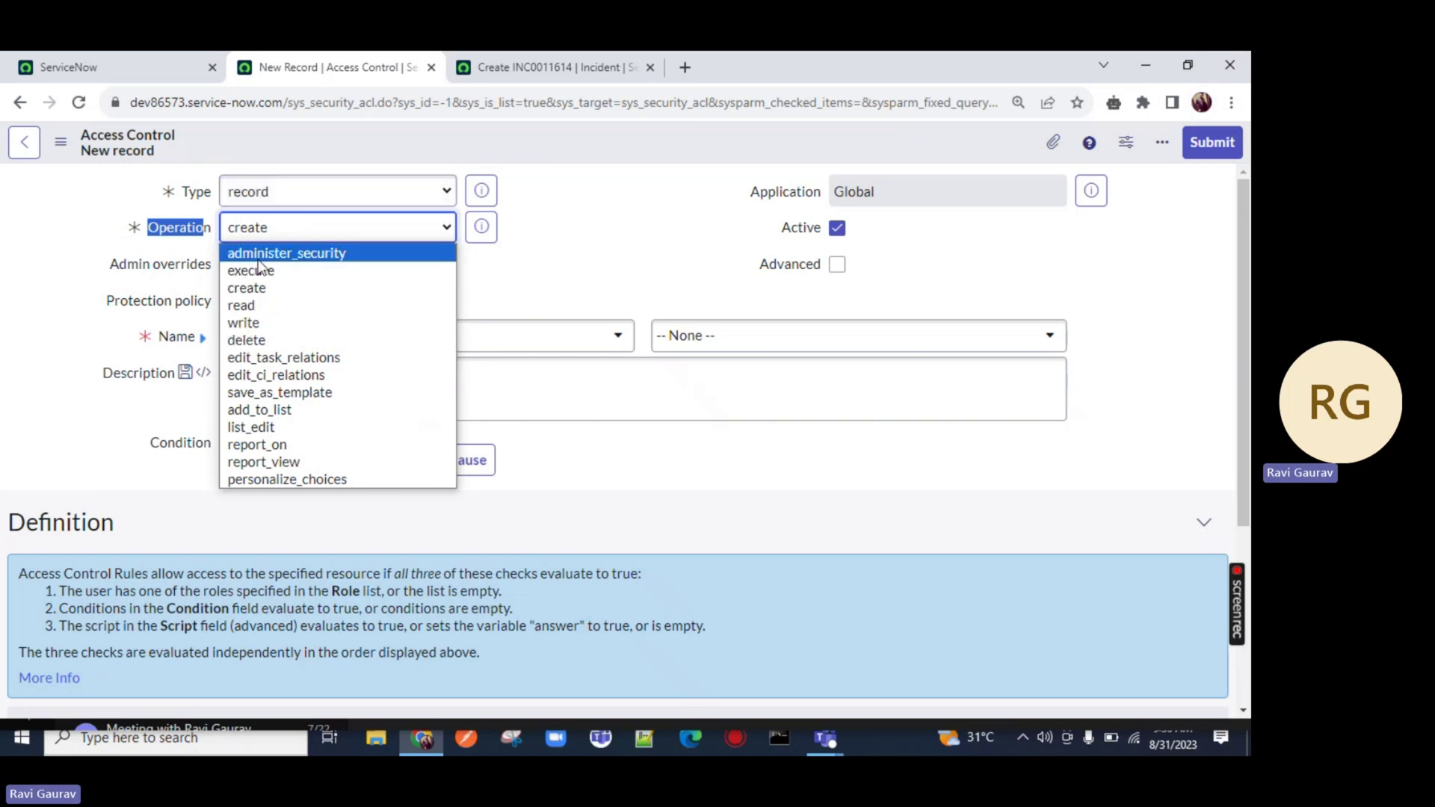
left_click(246, 324)
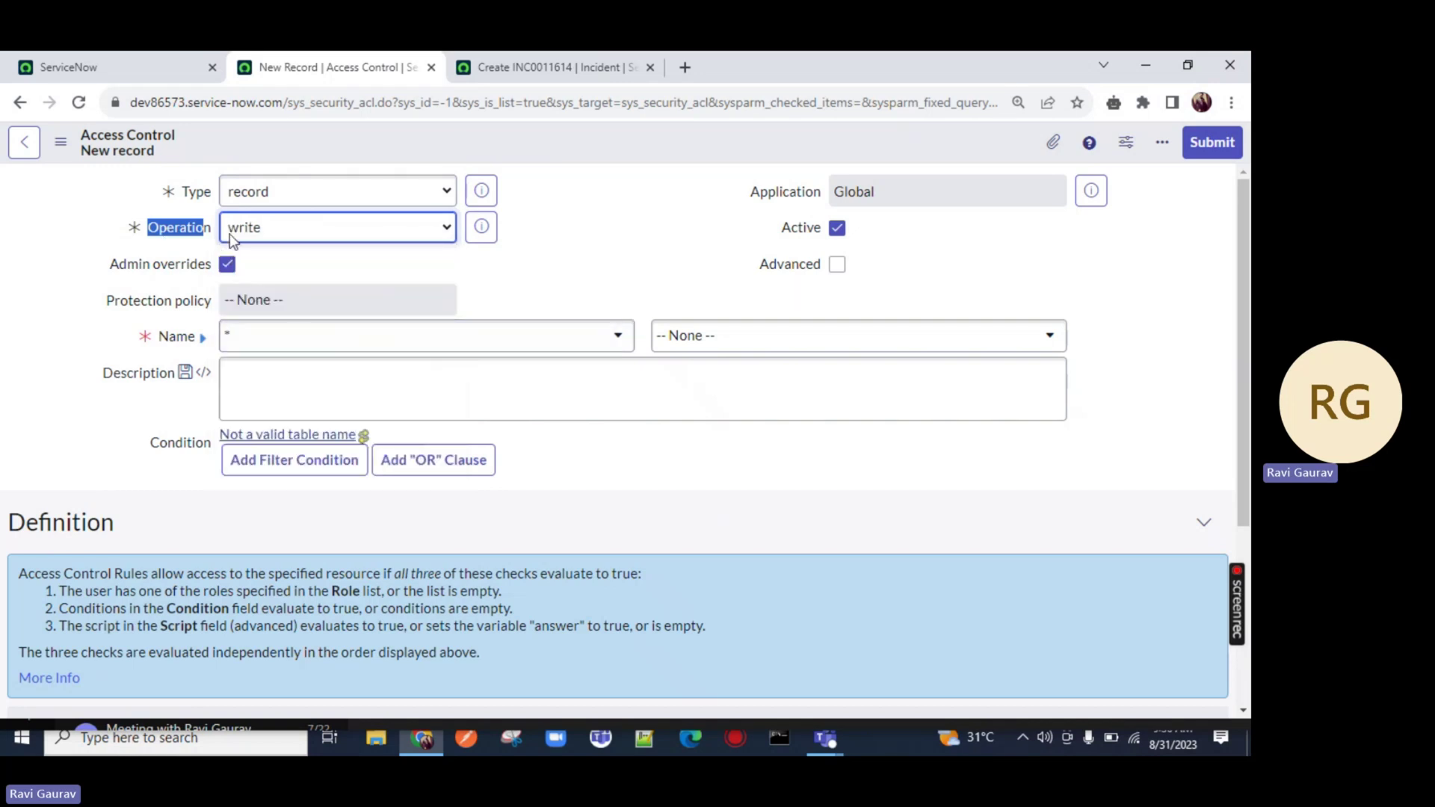
left_click_drag(109, 265, 221, 272)
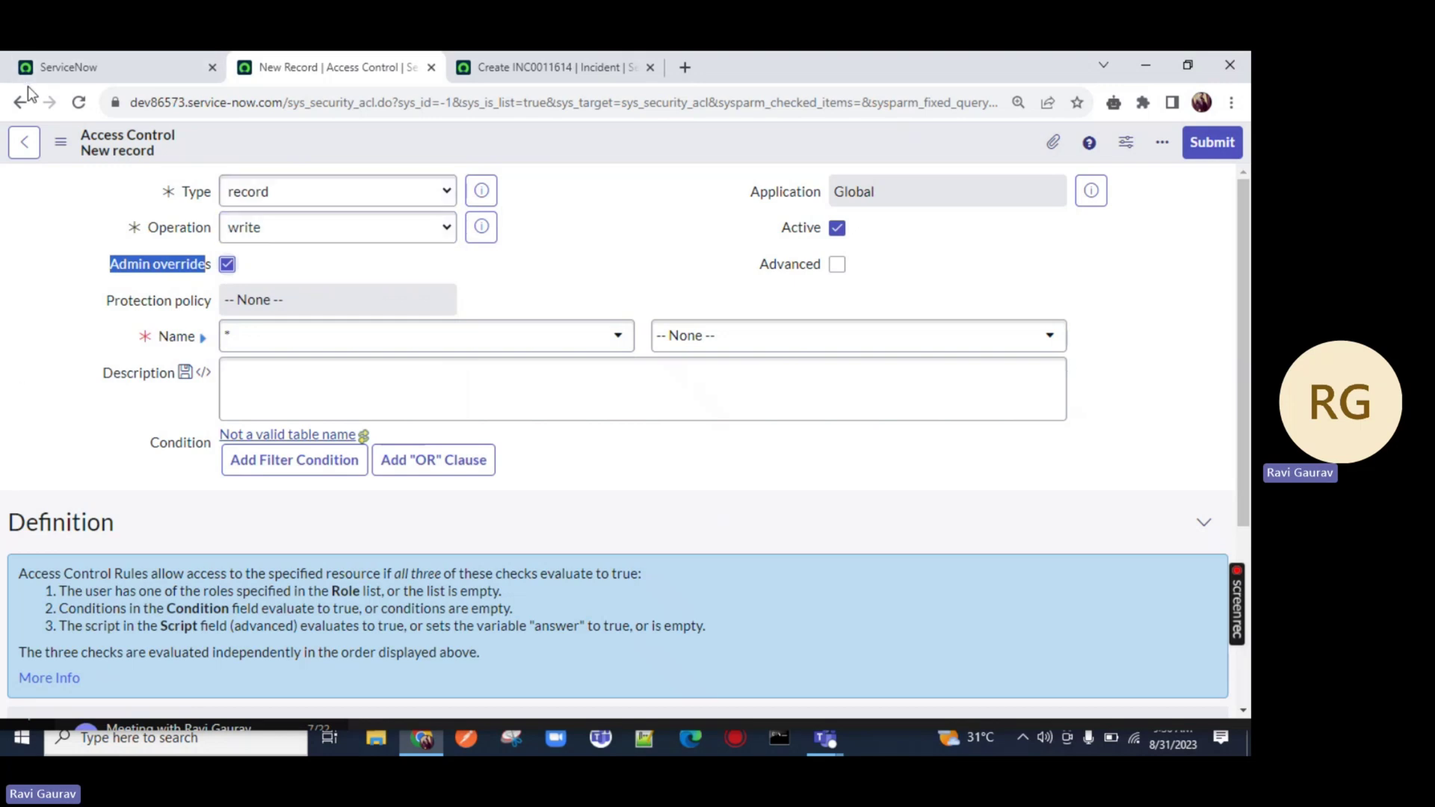
left_click(226, 267)
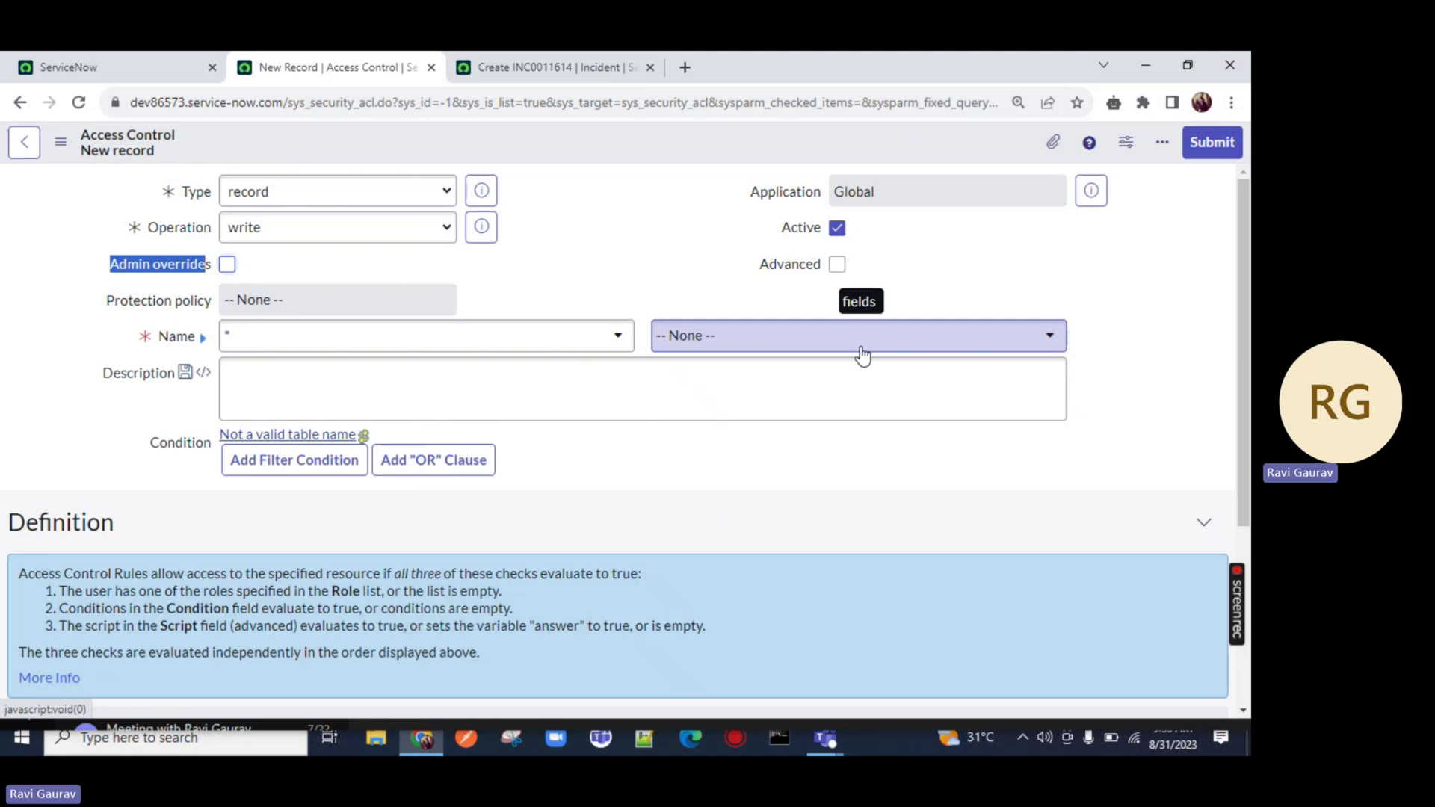
Target the rule at the Incident [incident] table's Email ID field
left_click(466, 349)
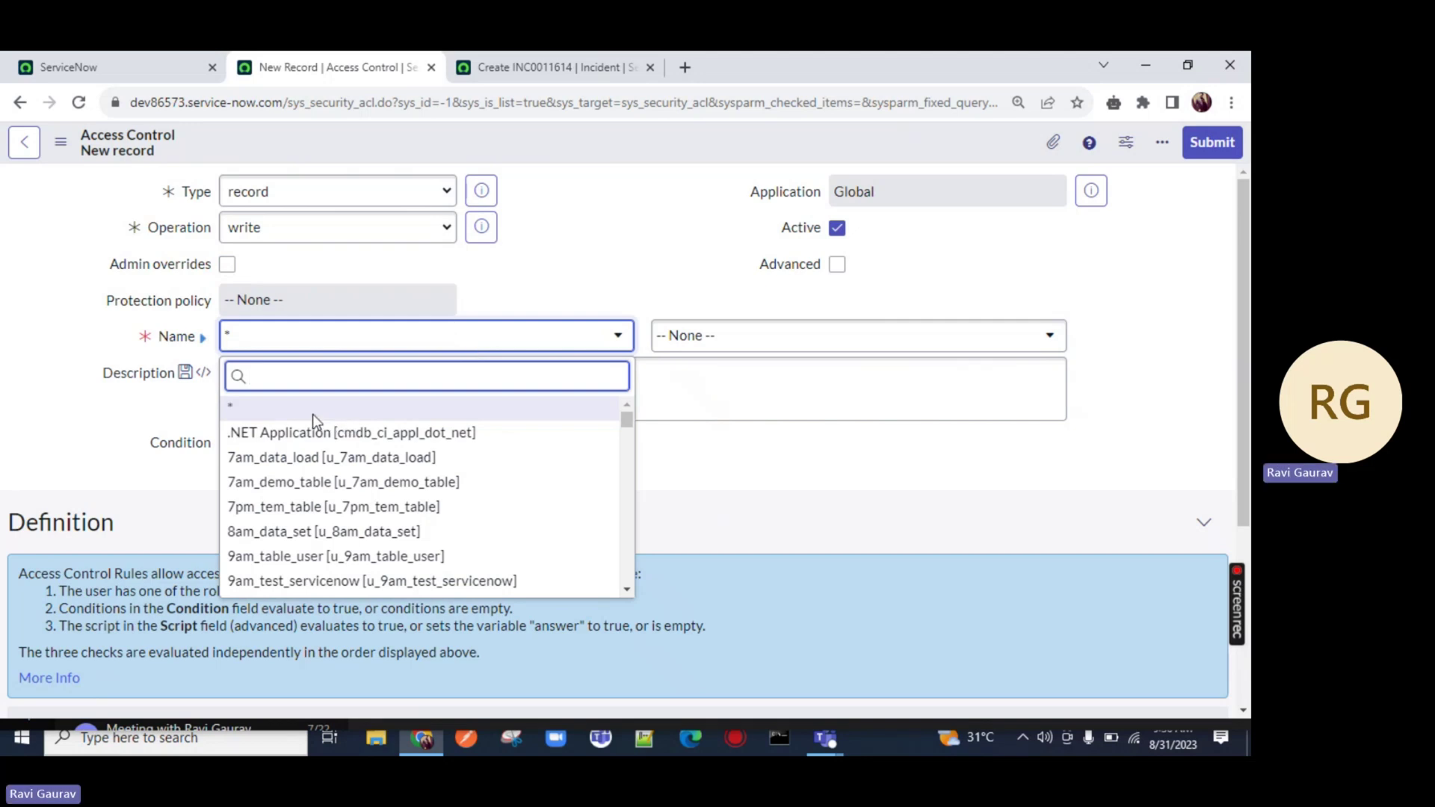
type("incident")
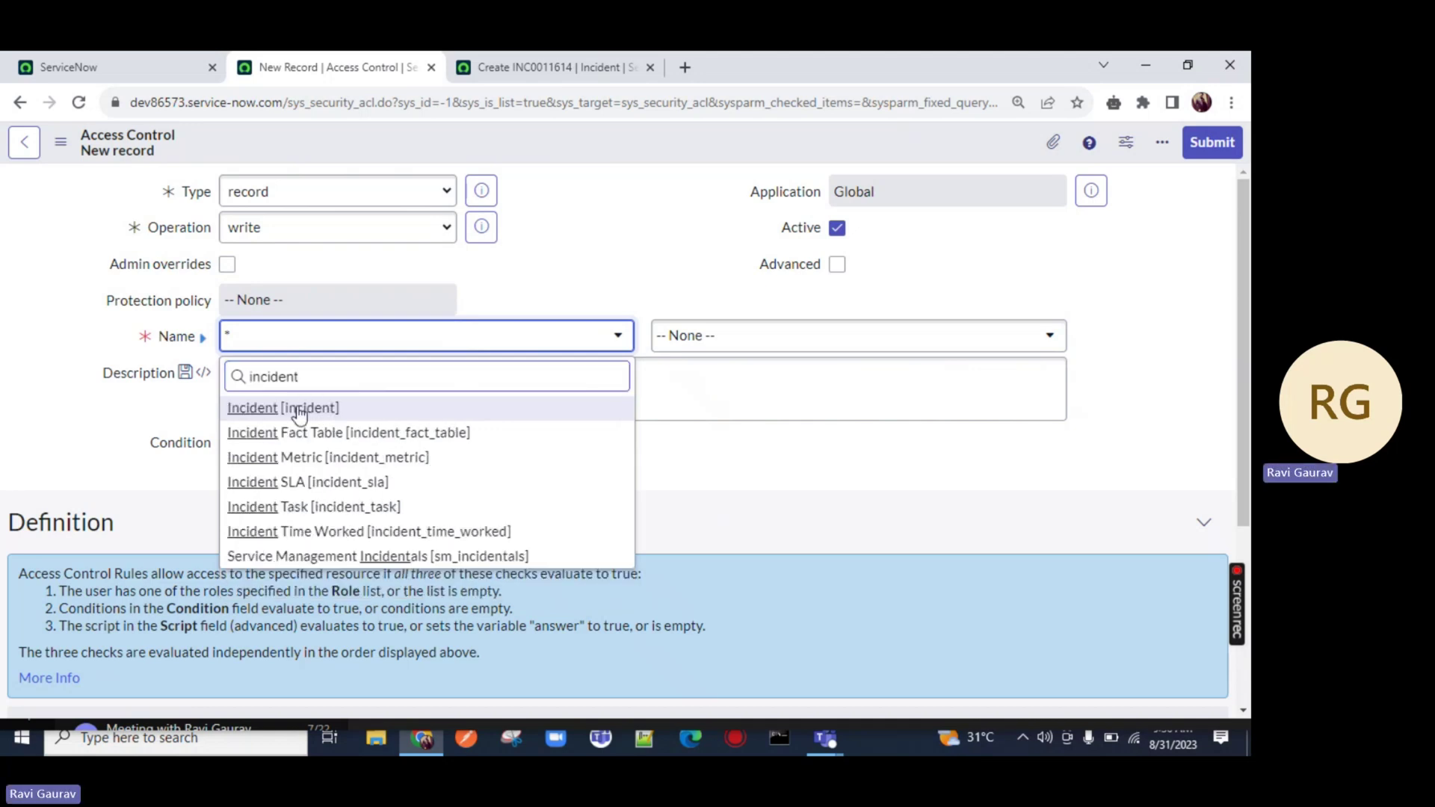
left_click(288, 407)
left_click(823, 343)
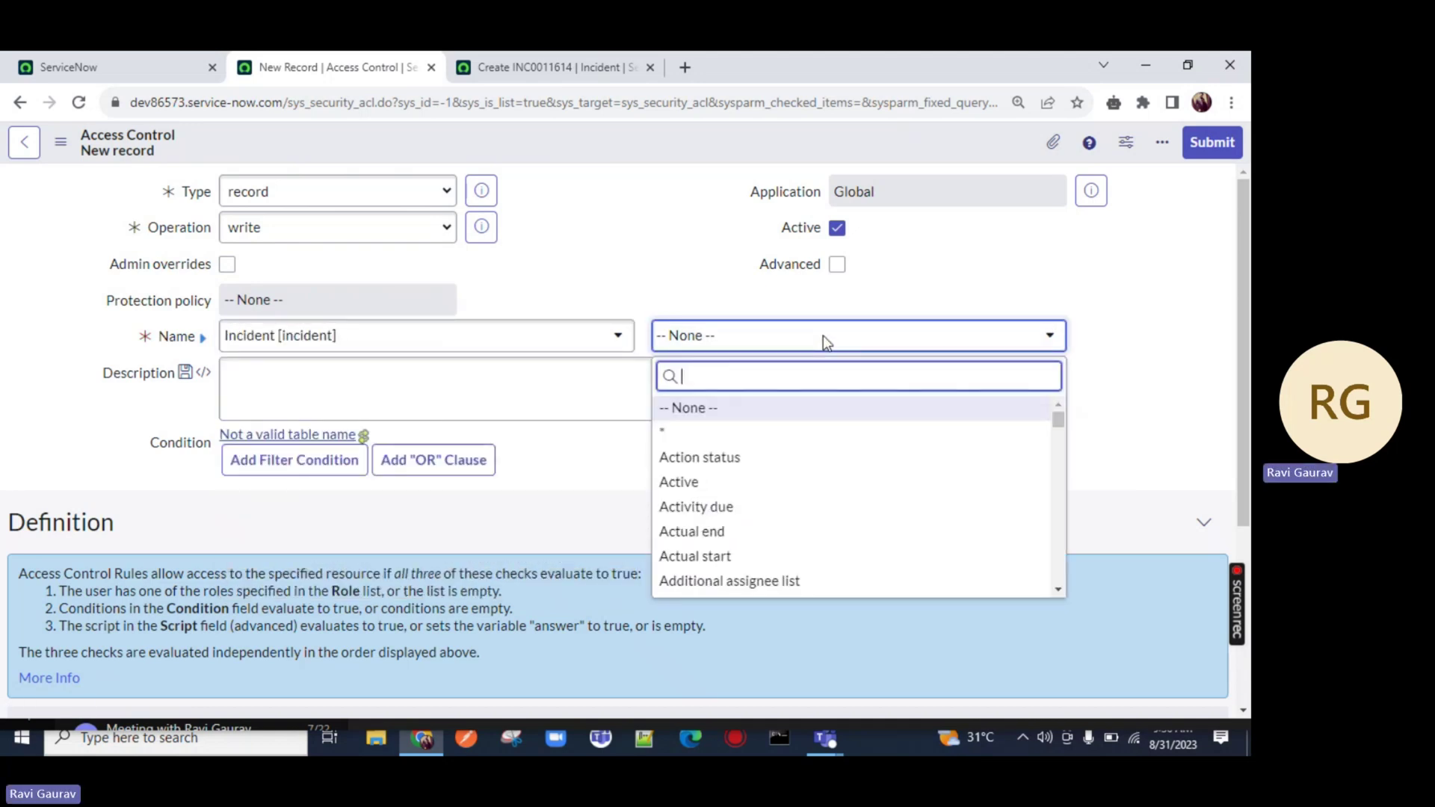
type("email")
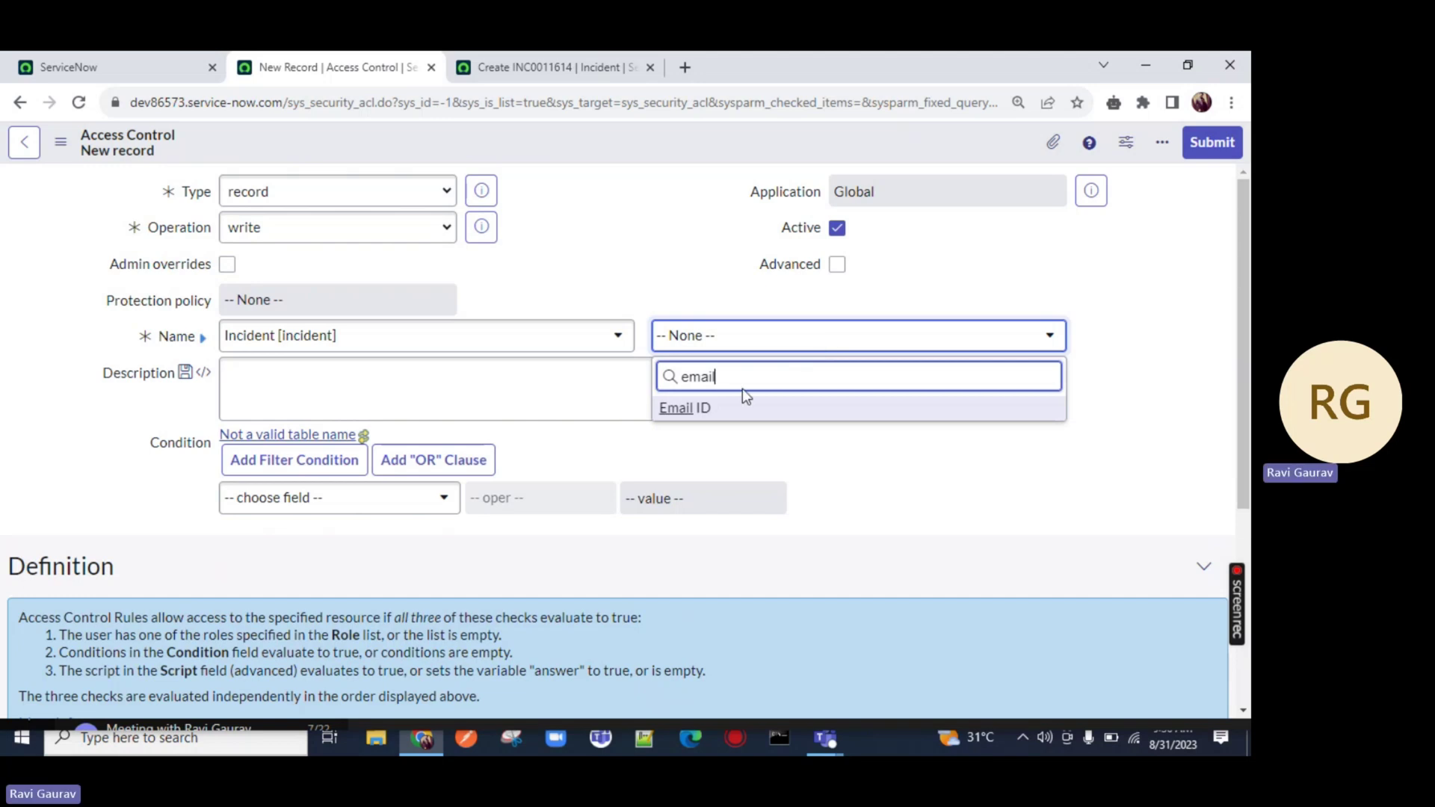
left_click(740, 403)
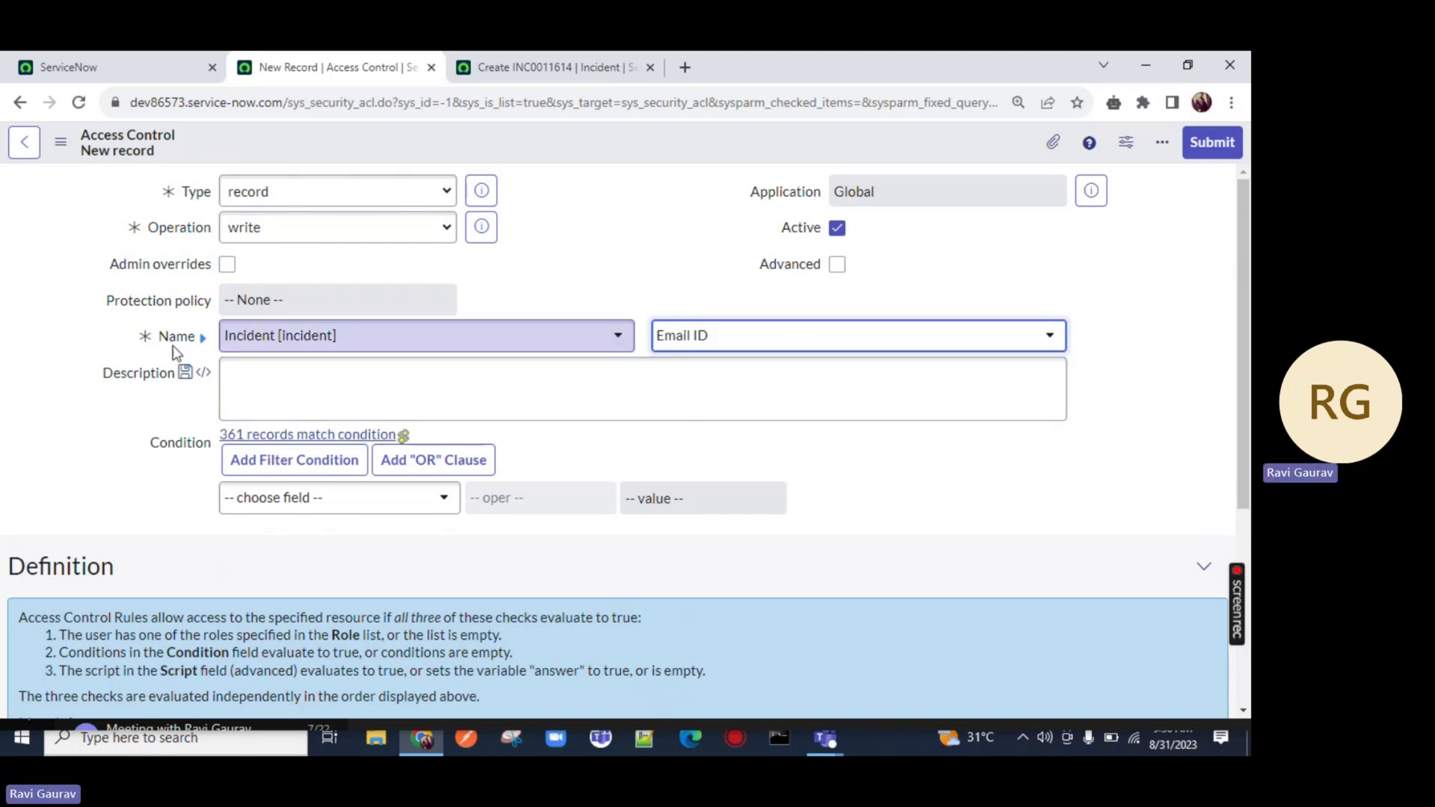
Add admin as the rule's required role
scroll(381, 370, "down", 4)
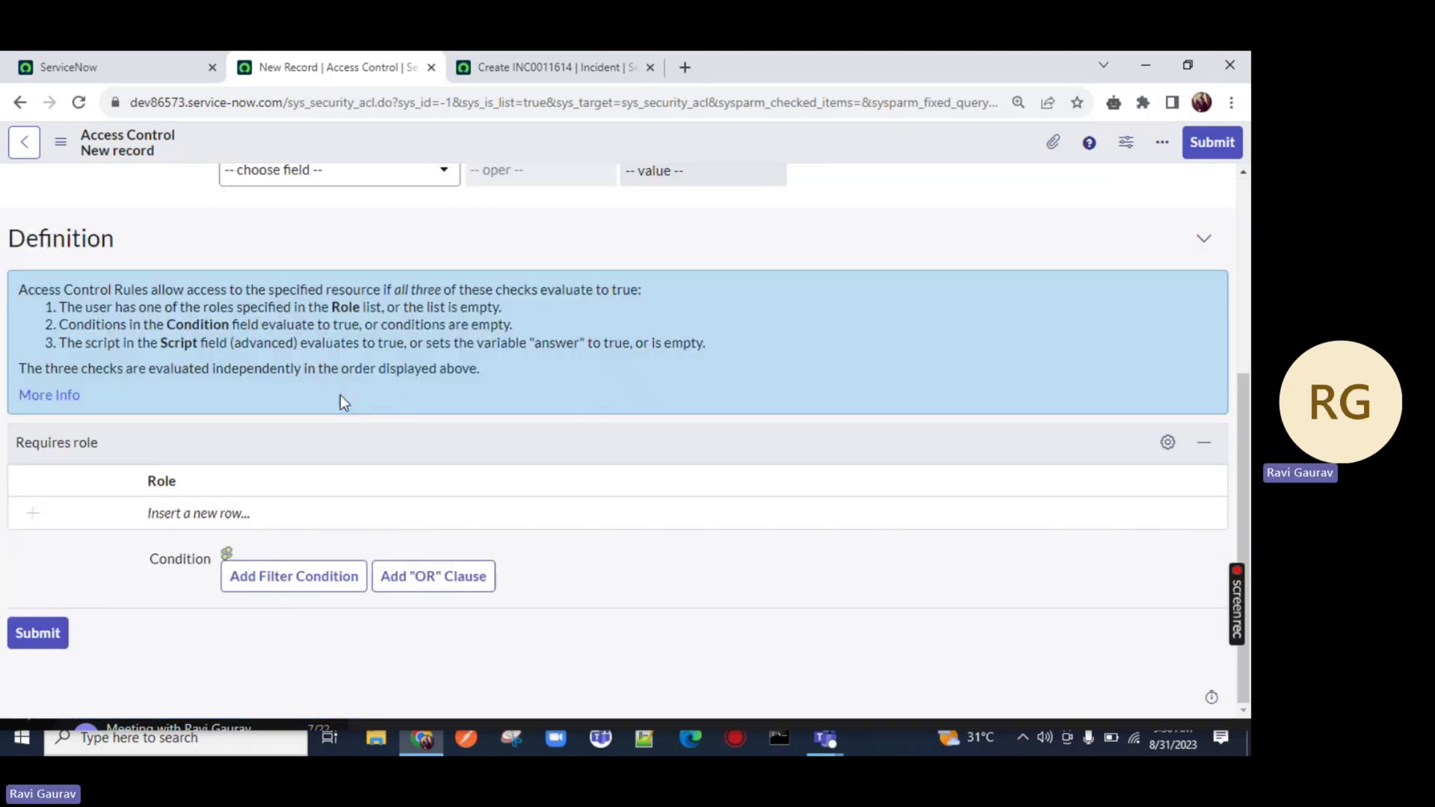
left_click(232, 508)
type("ad")
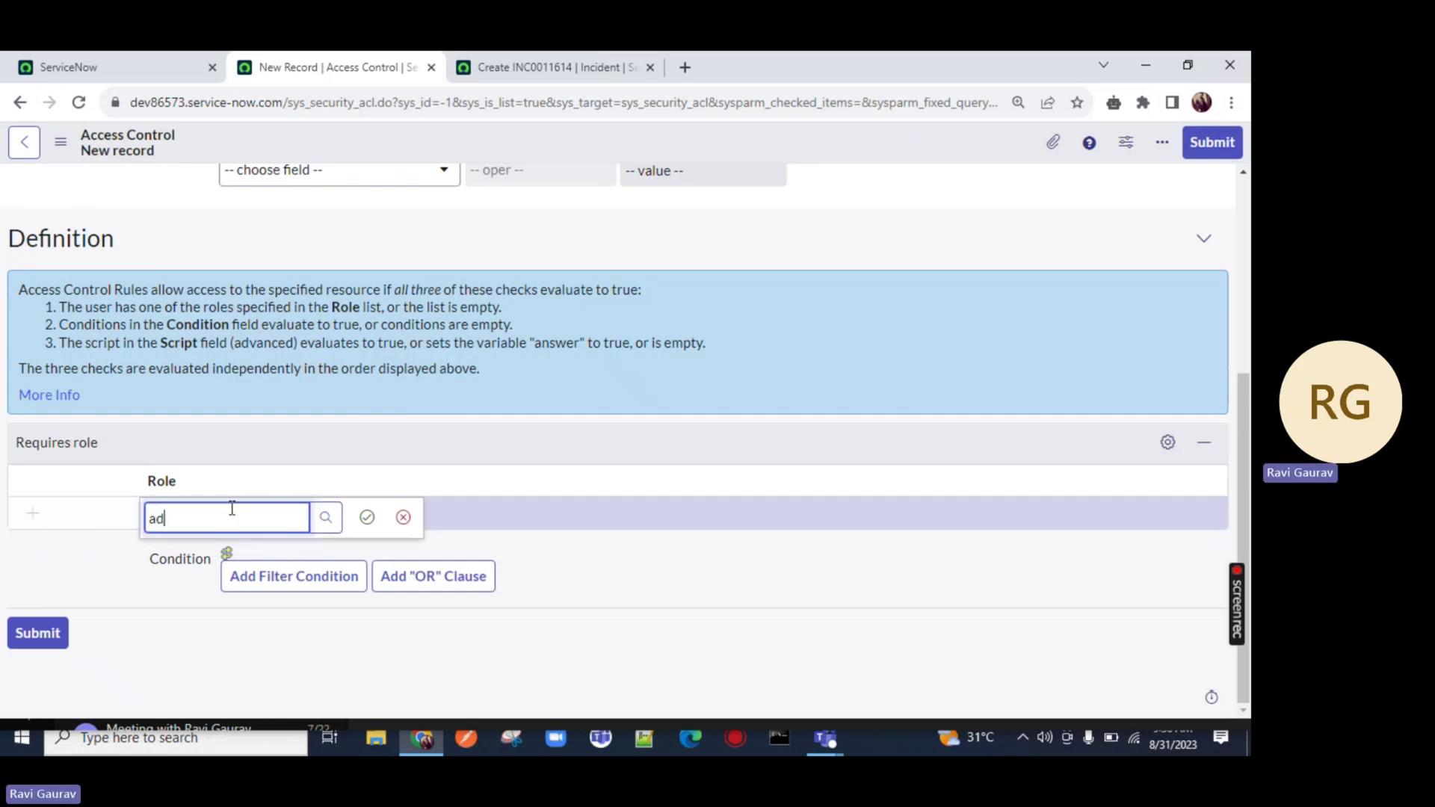
type("min")
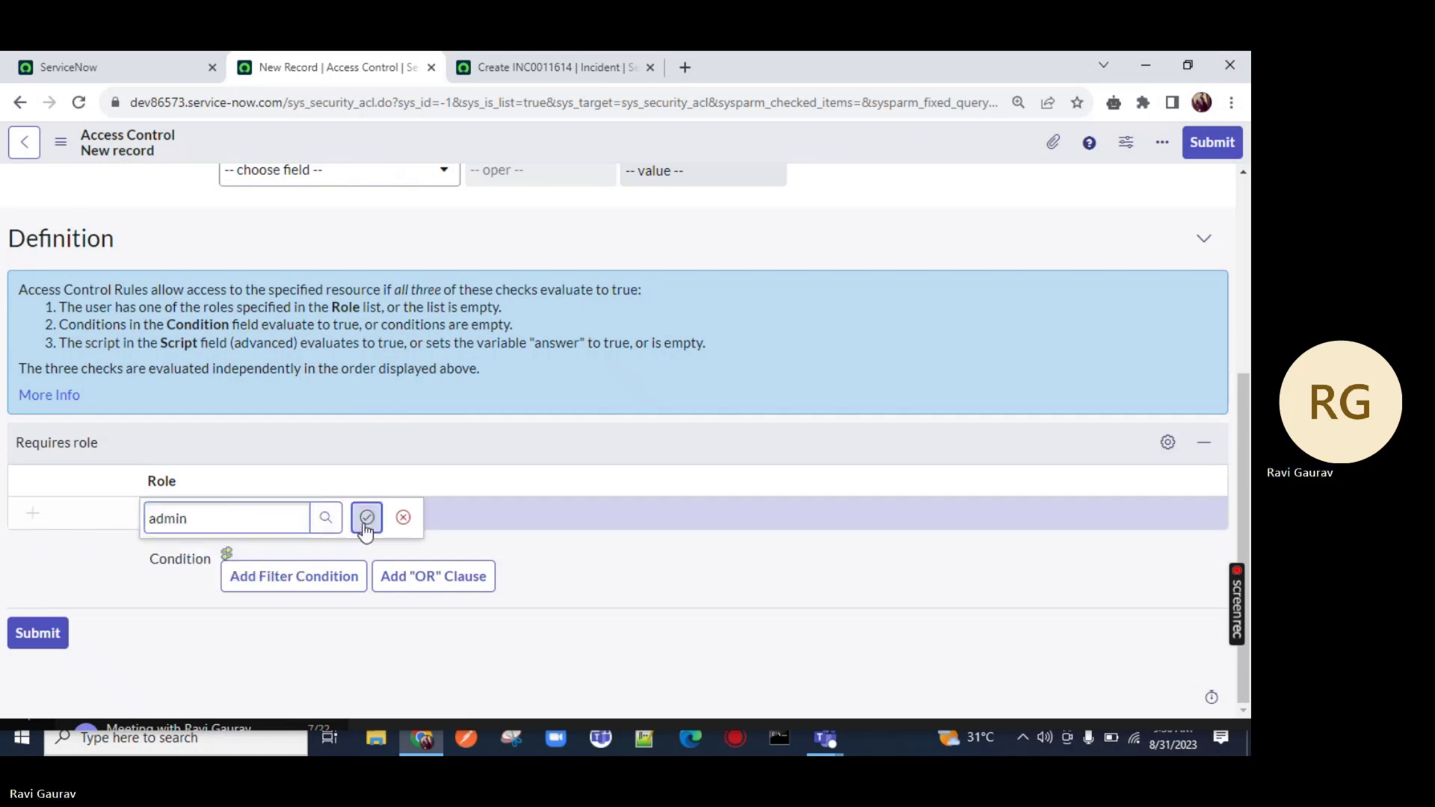
left_click(366, 517)
scroll(618, 354, "up", 4)
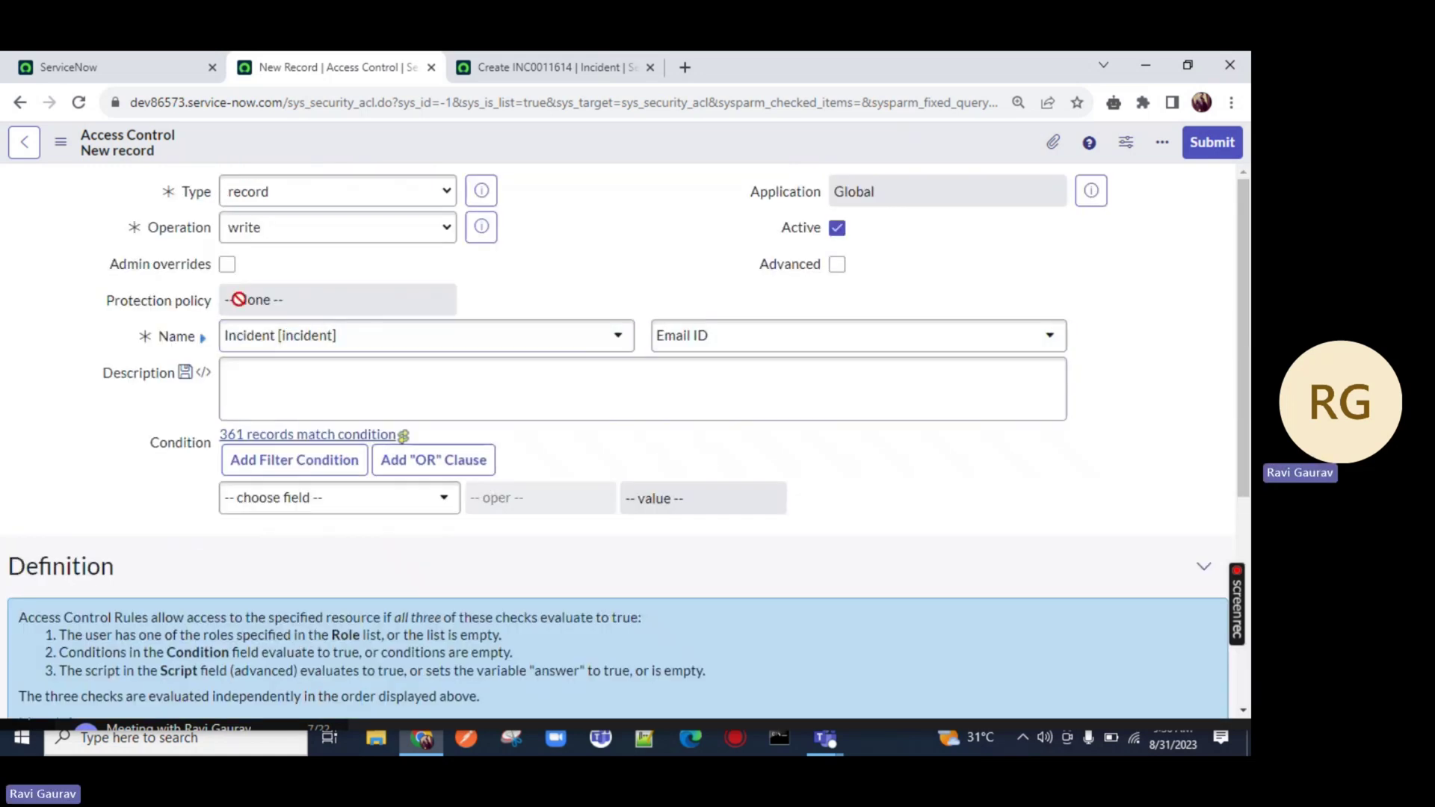
Check that the incident form's Email ID field still accepts typing ('sDSF')
left_click(661, 61)
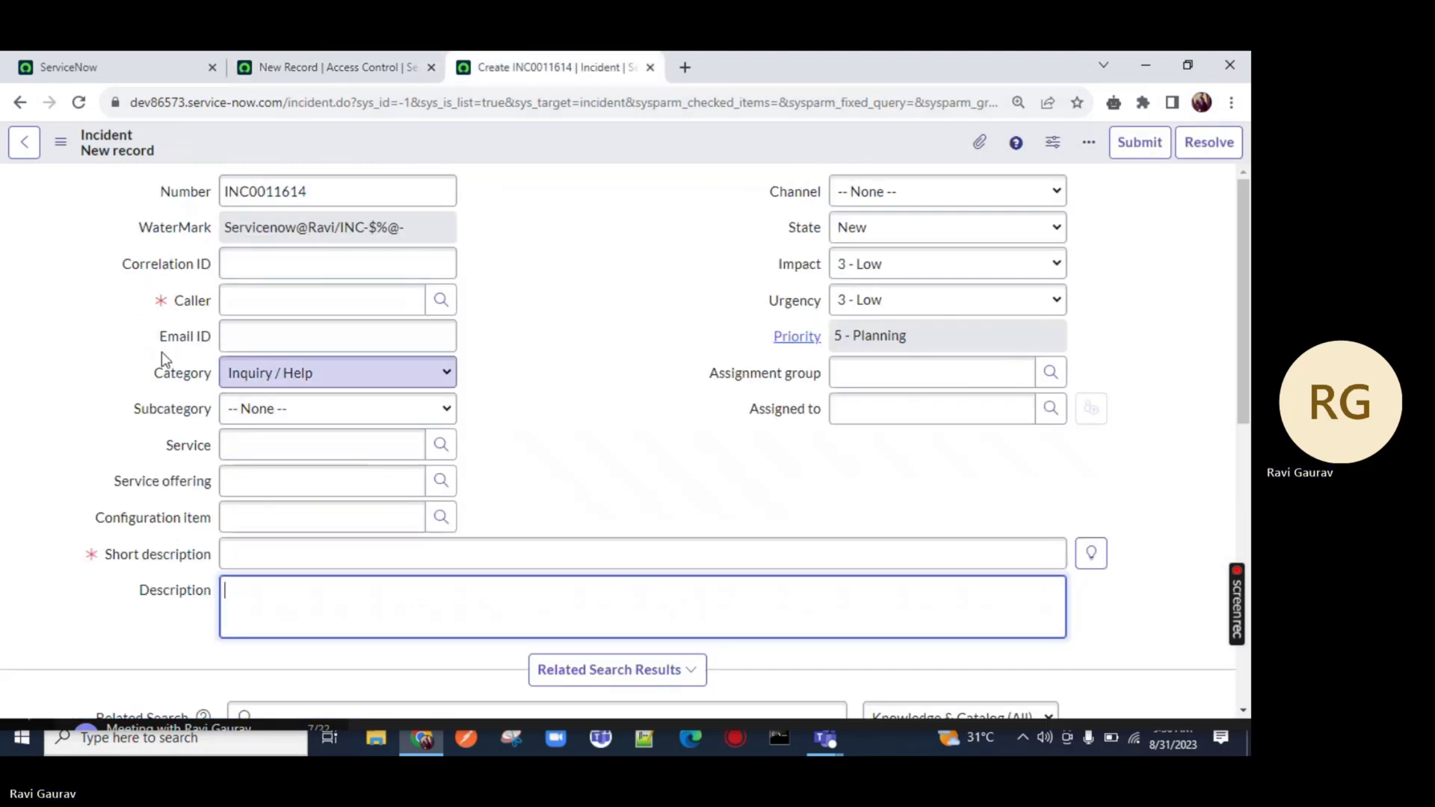
left_click_drag(140, 341, 461, 341)
left_click(259, 334)
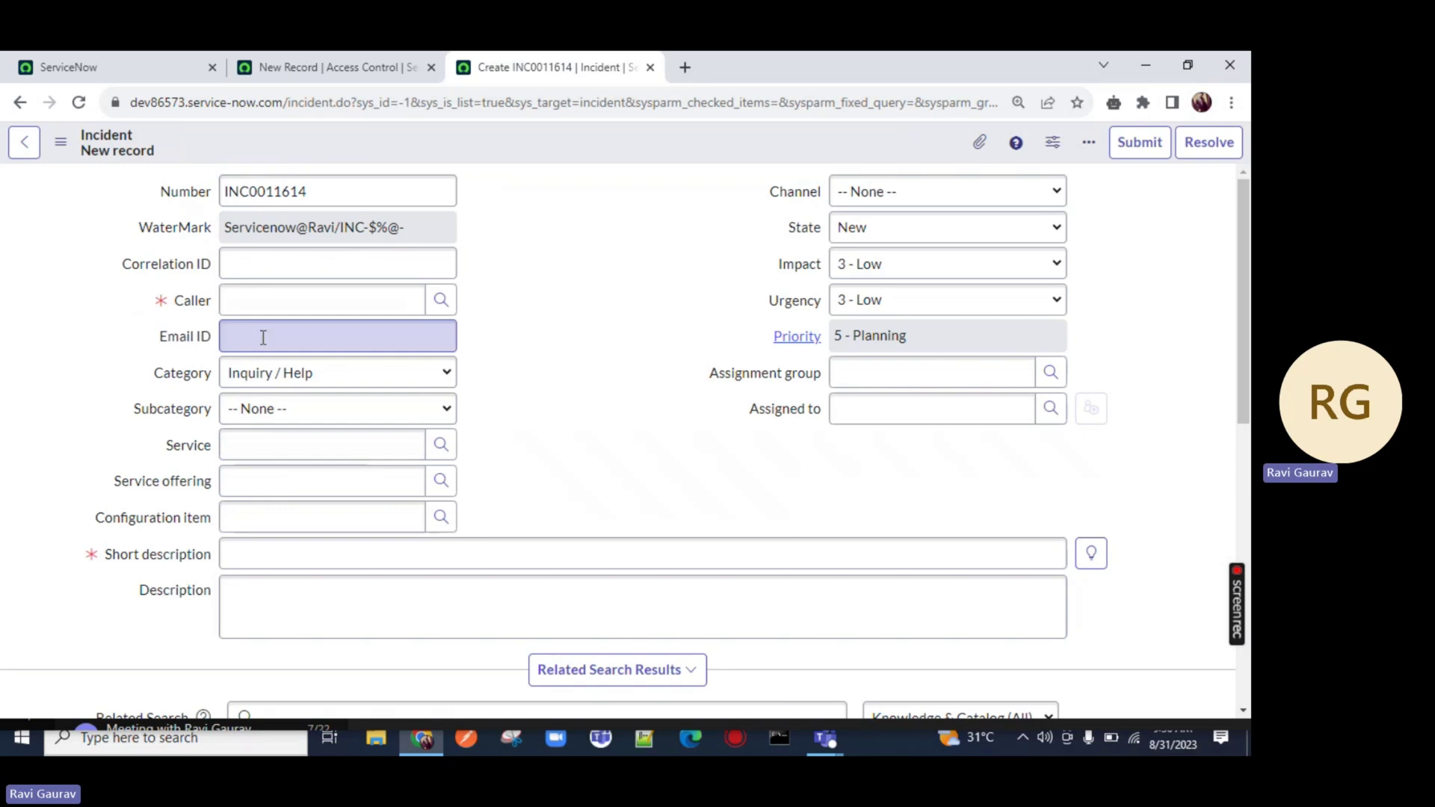
left_click(383, 54)
scroll(277, 441, "down", 5)
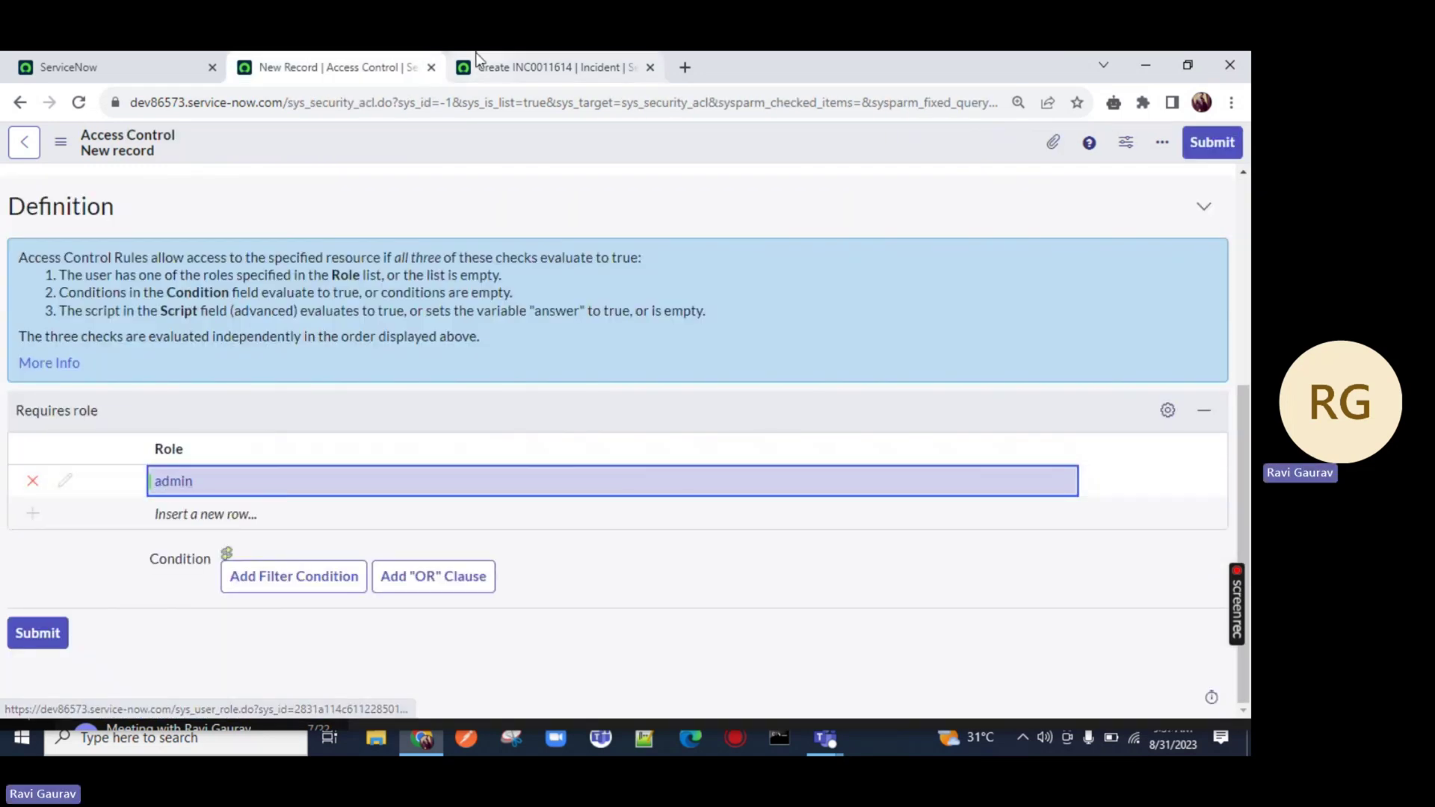
left_click(490, 71)
type("sDSF@")
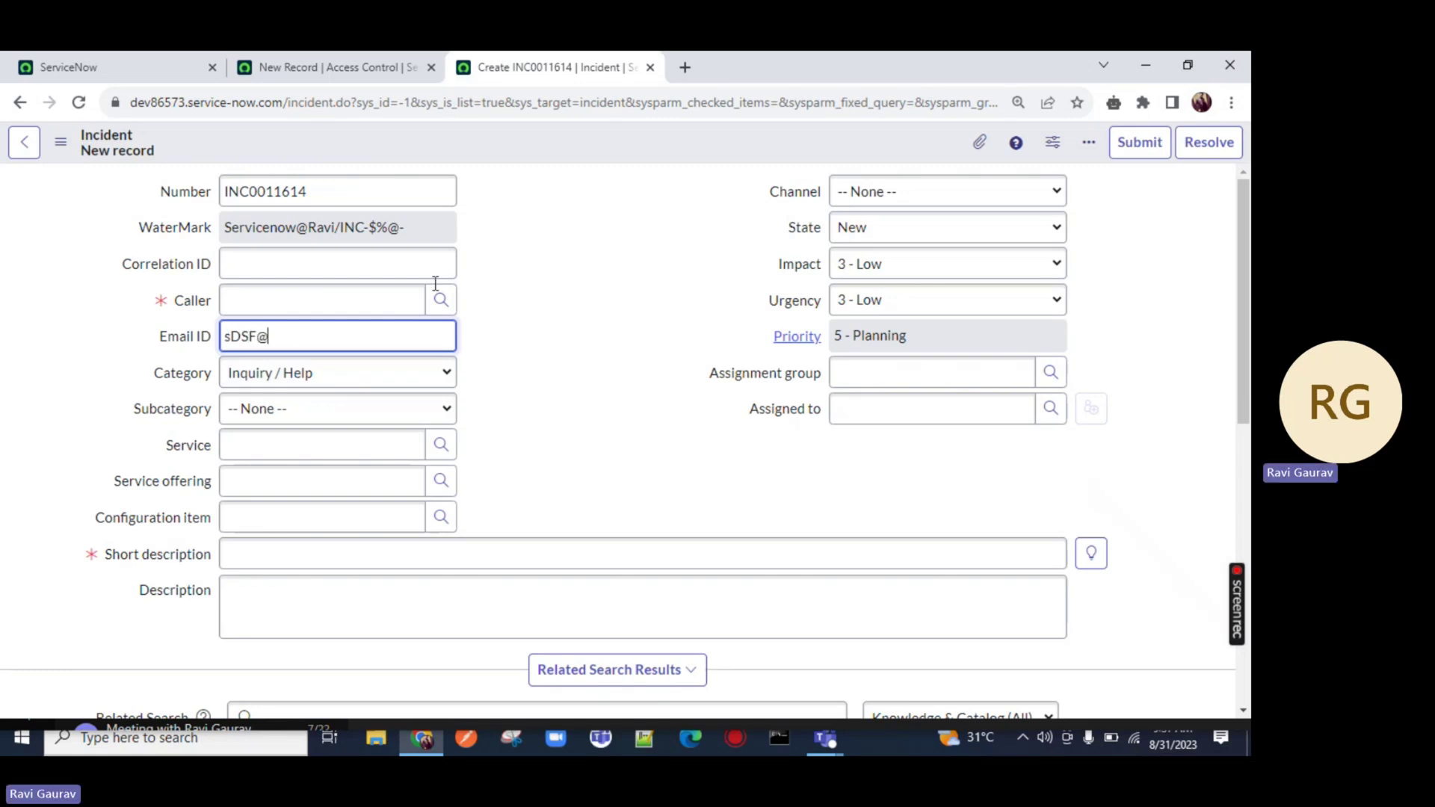
left_click(329, 68)
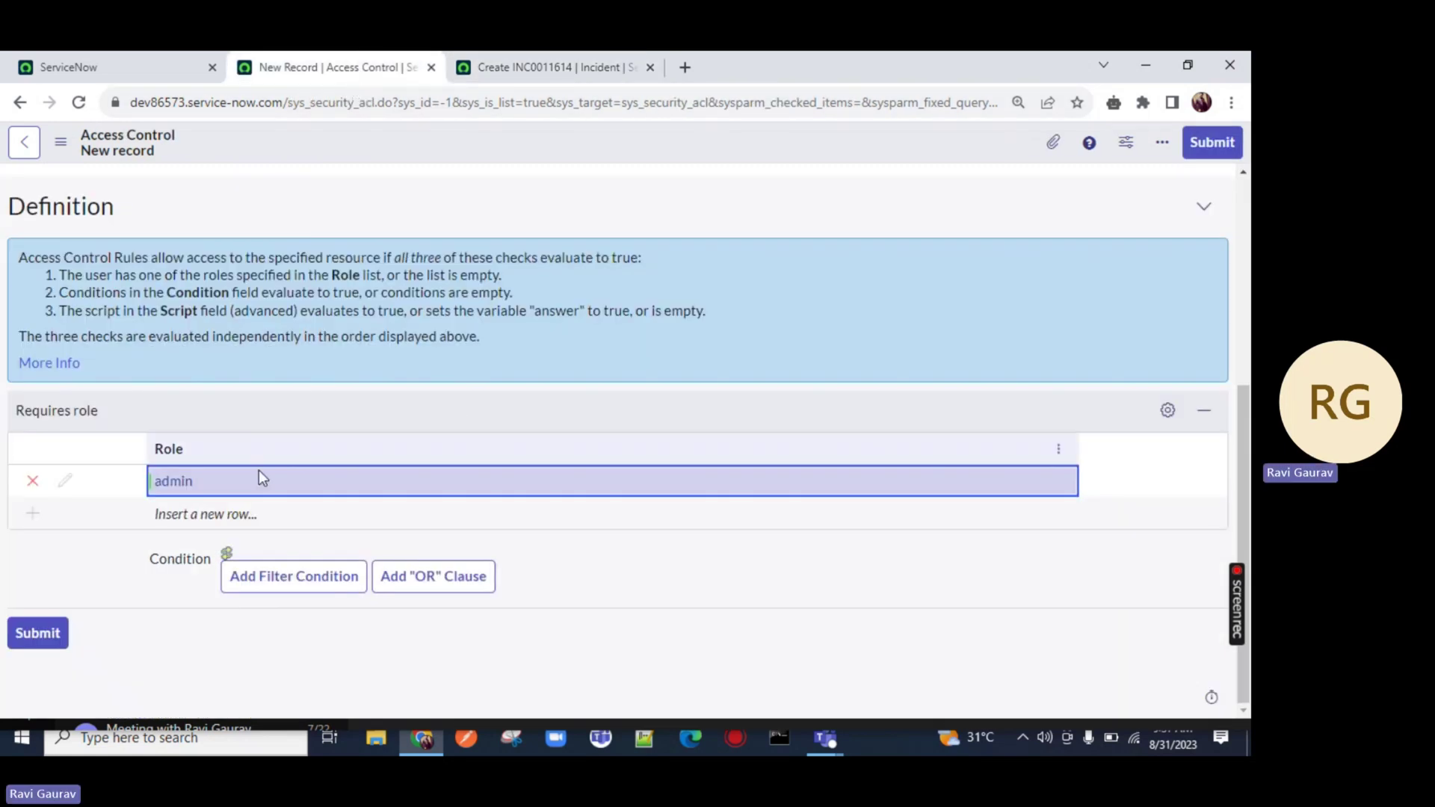
scroll(258, 470, "up", 4)
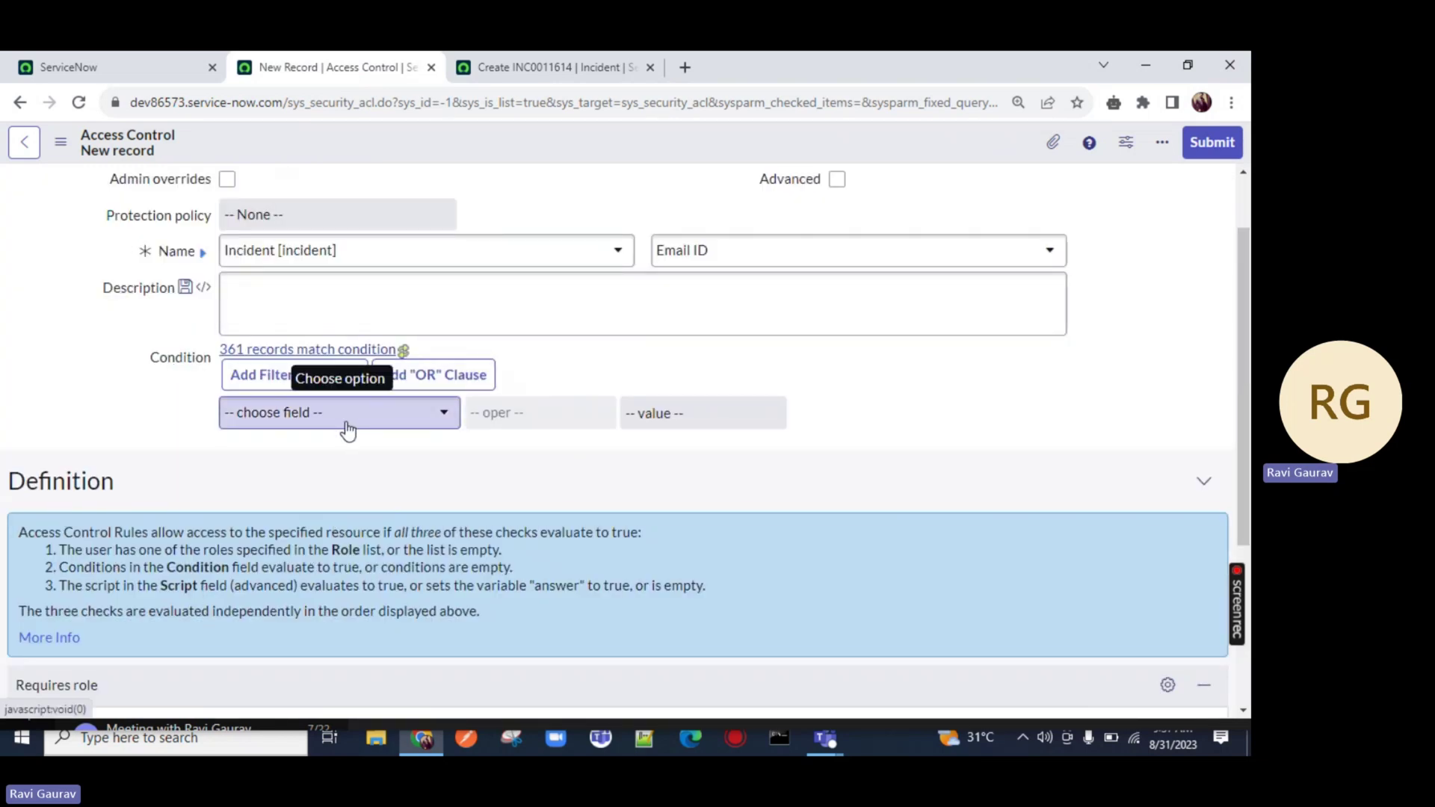
scroll(320, 629, "down", 4)
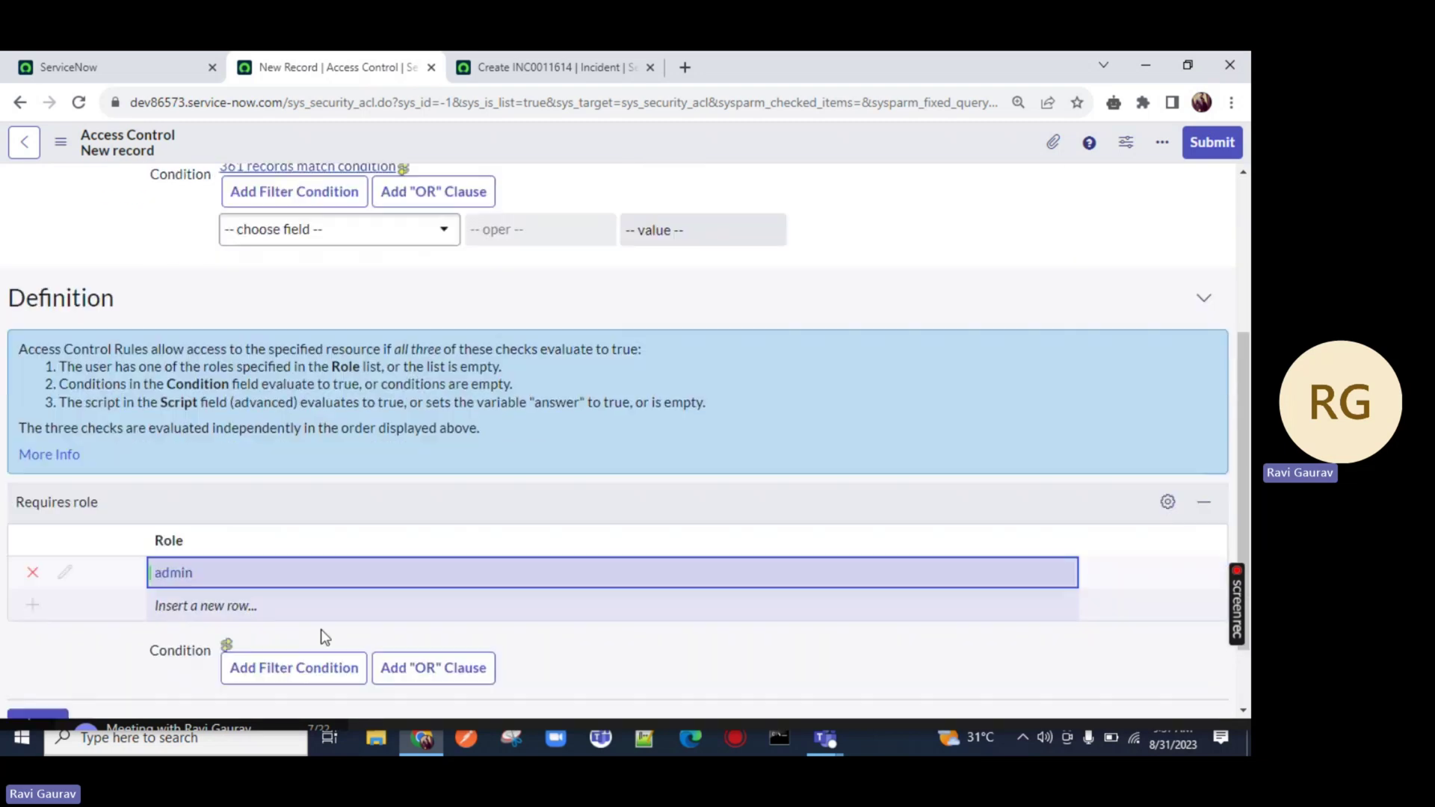
scroll(766, 302, "up", 5)
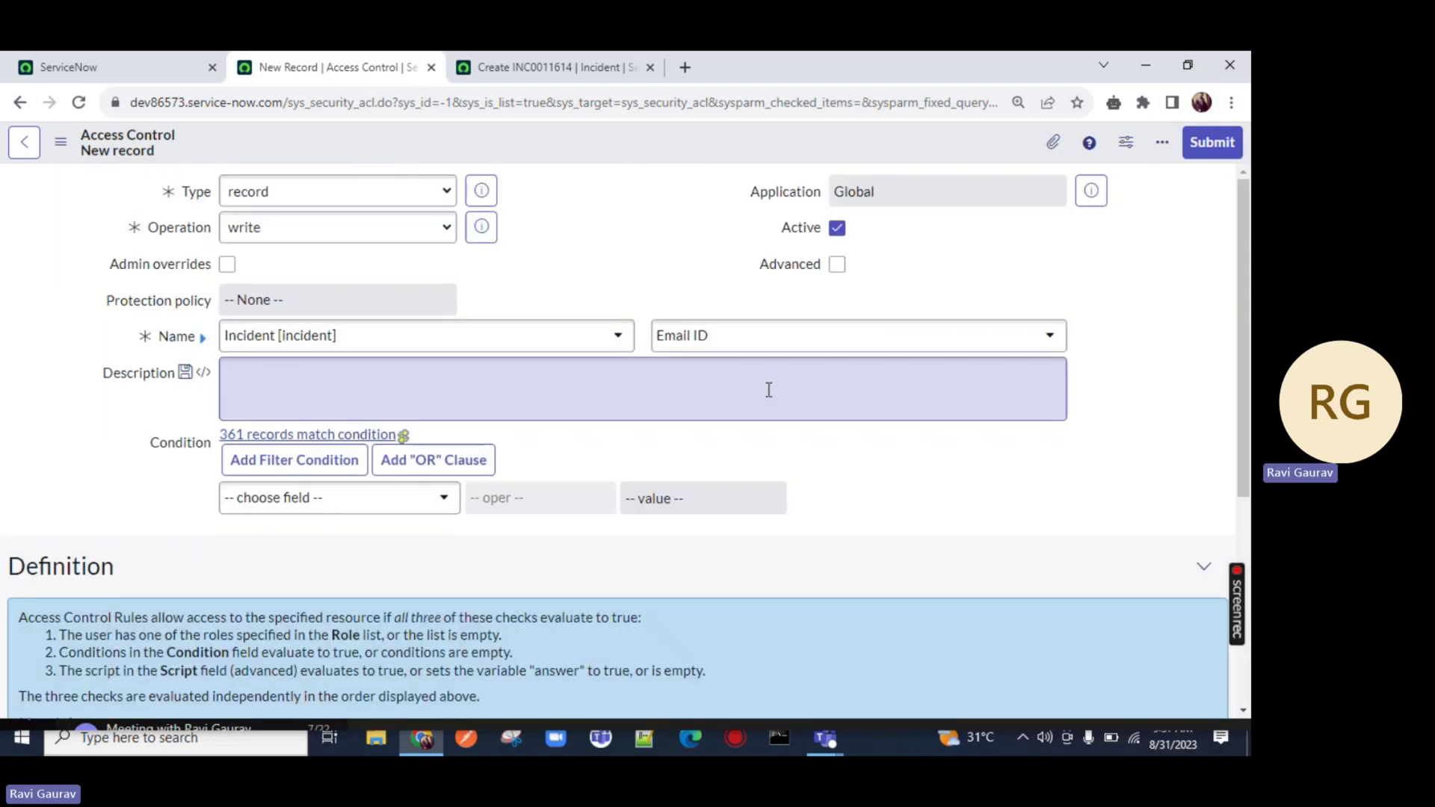
Turn on Advanced and review the Script editor and admin required role
left_click(837, 265)
scroll(680, 314, "down", 5)
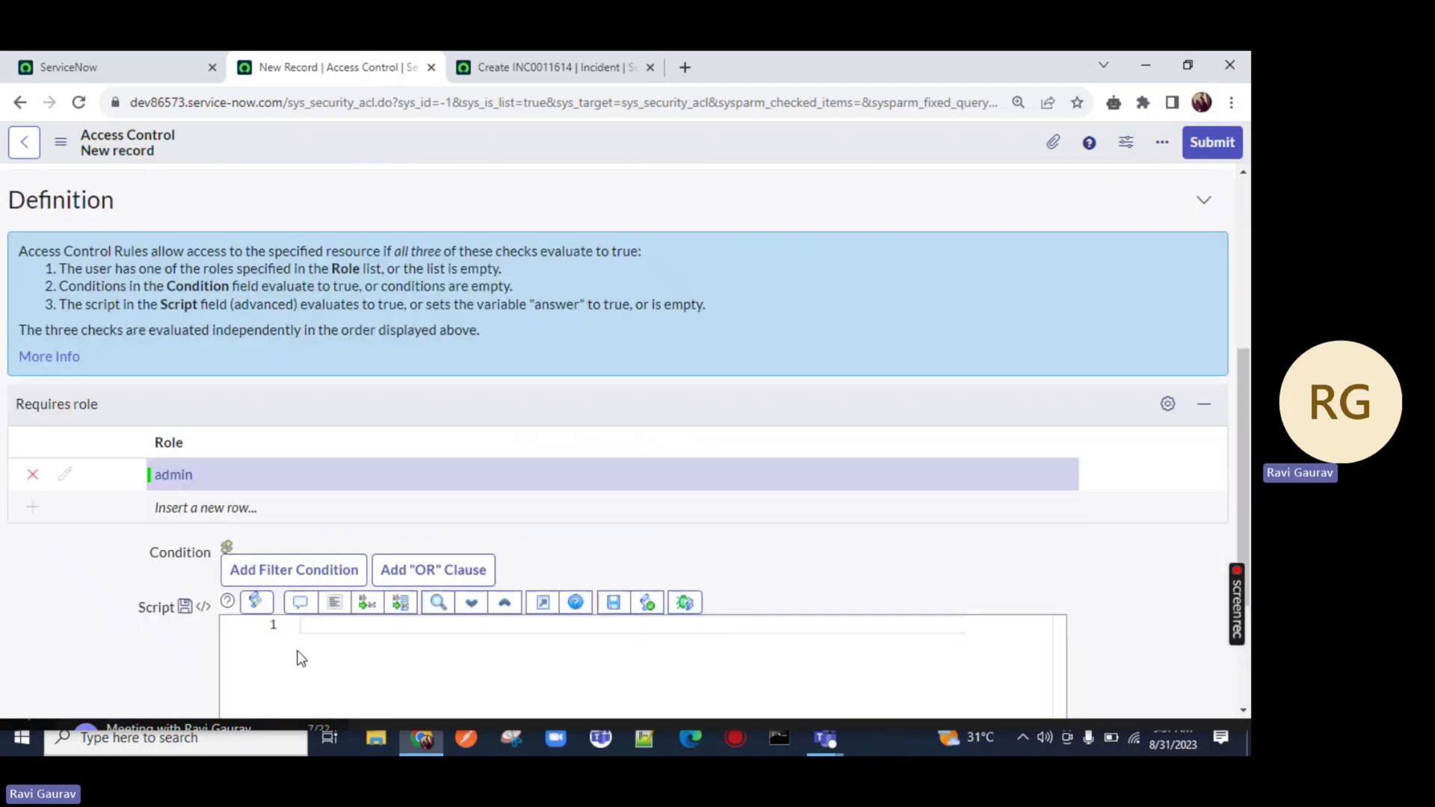
left_click(366, 645)
double_click(278, 480)
scroll(528, 409, "up", 3)
scroll(528, 409, "up", 2)
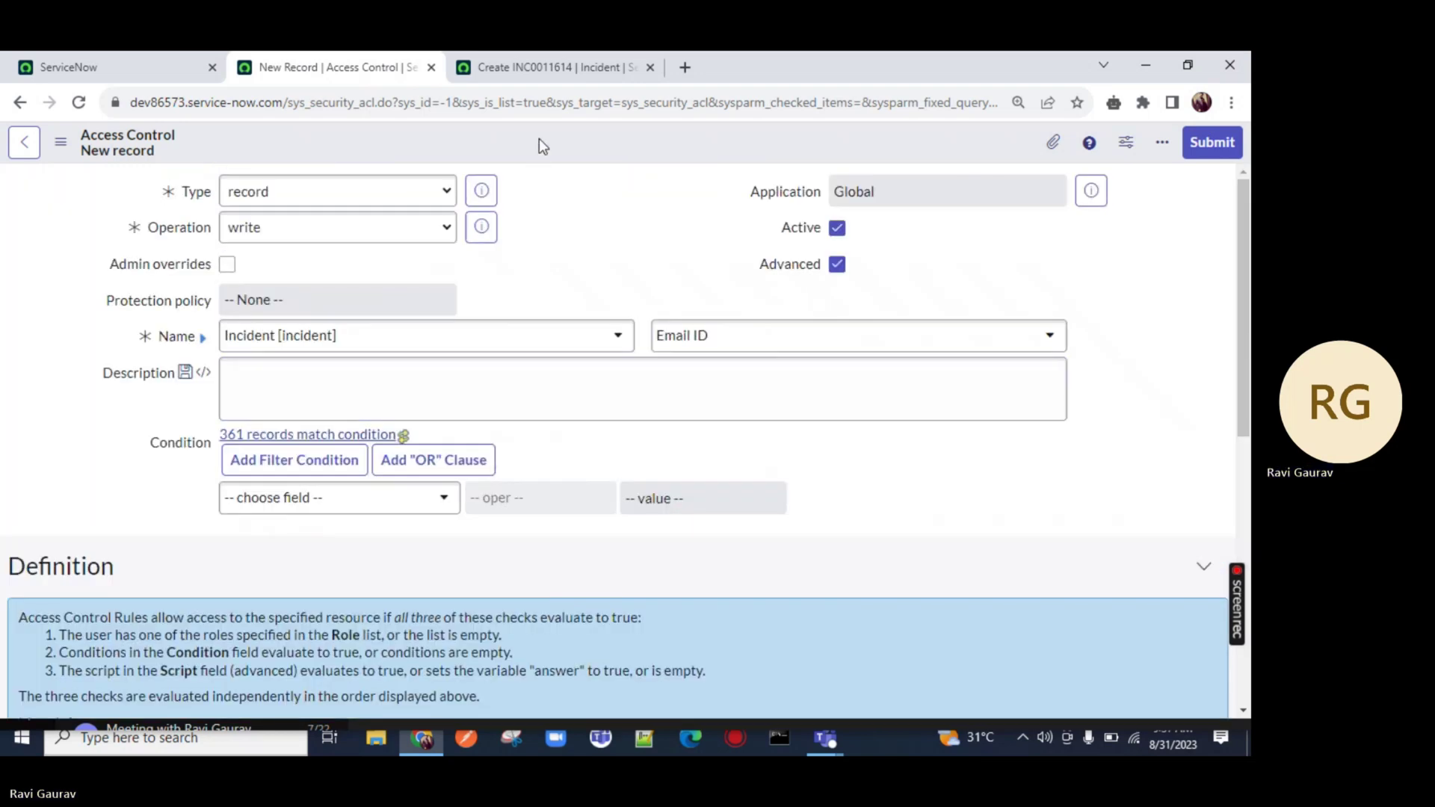
Attempt to save the rule, cancel the Verify Security Rules check, and uncheck Advanced
right_click(540, 139)
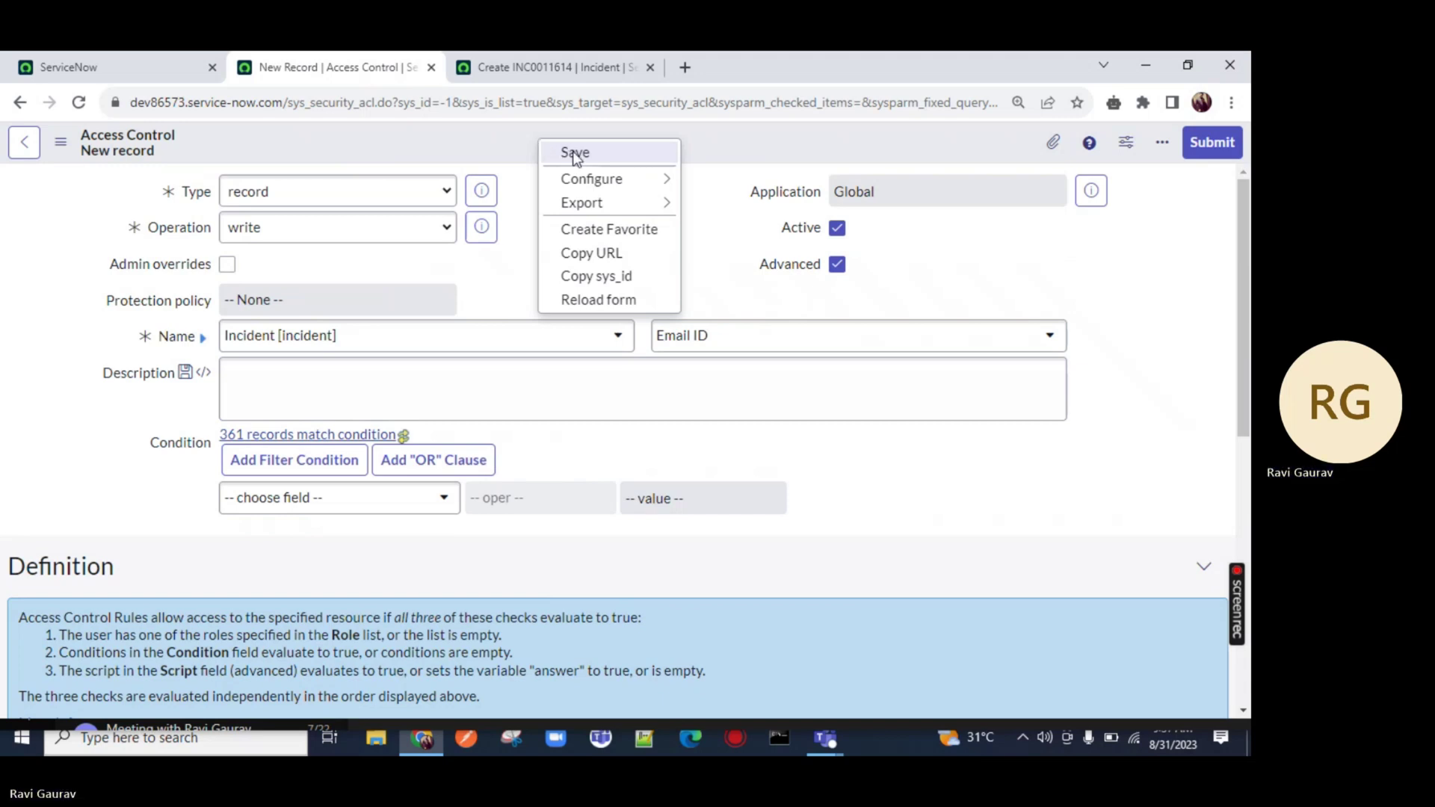
left_click(573, 151)
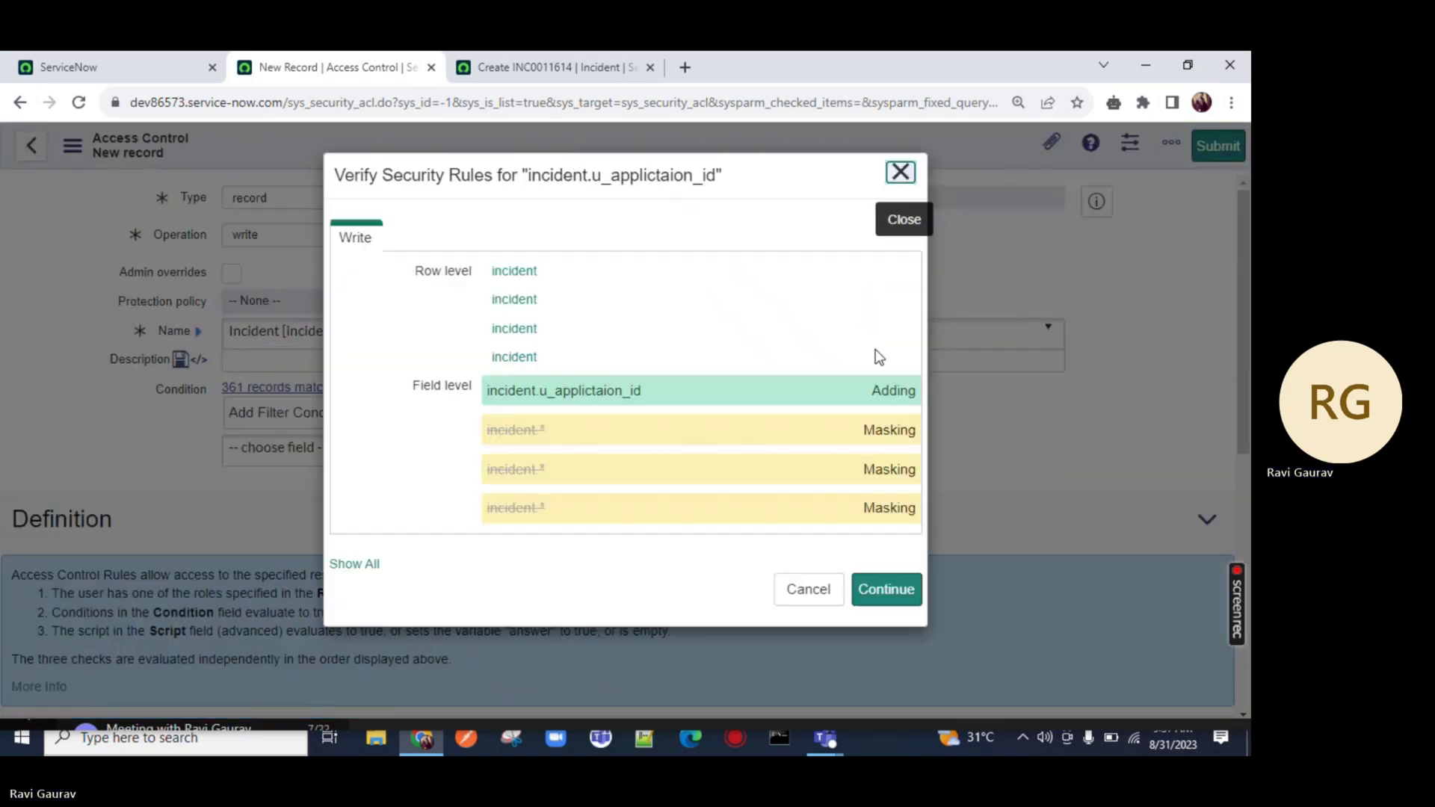
left_click(800, 598)
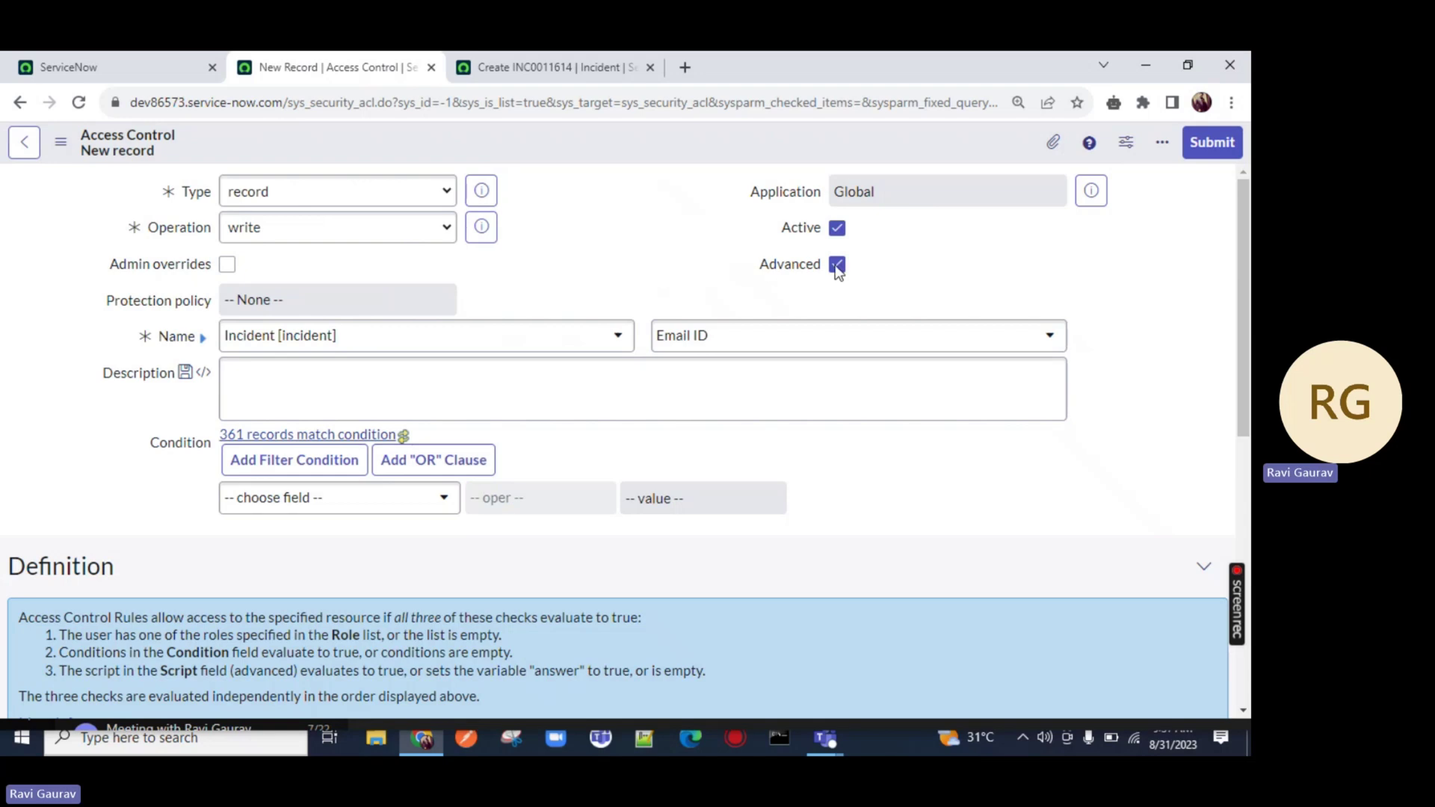
left_click(837, 265)
Save the rule again and continue through the security rules check
right_click(586, 143)
left_click(617, 150)
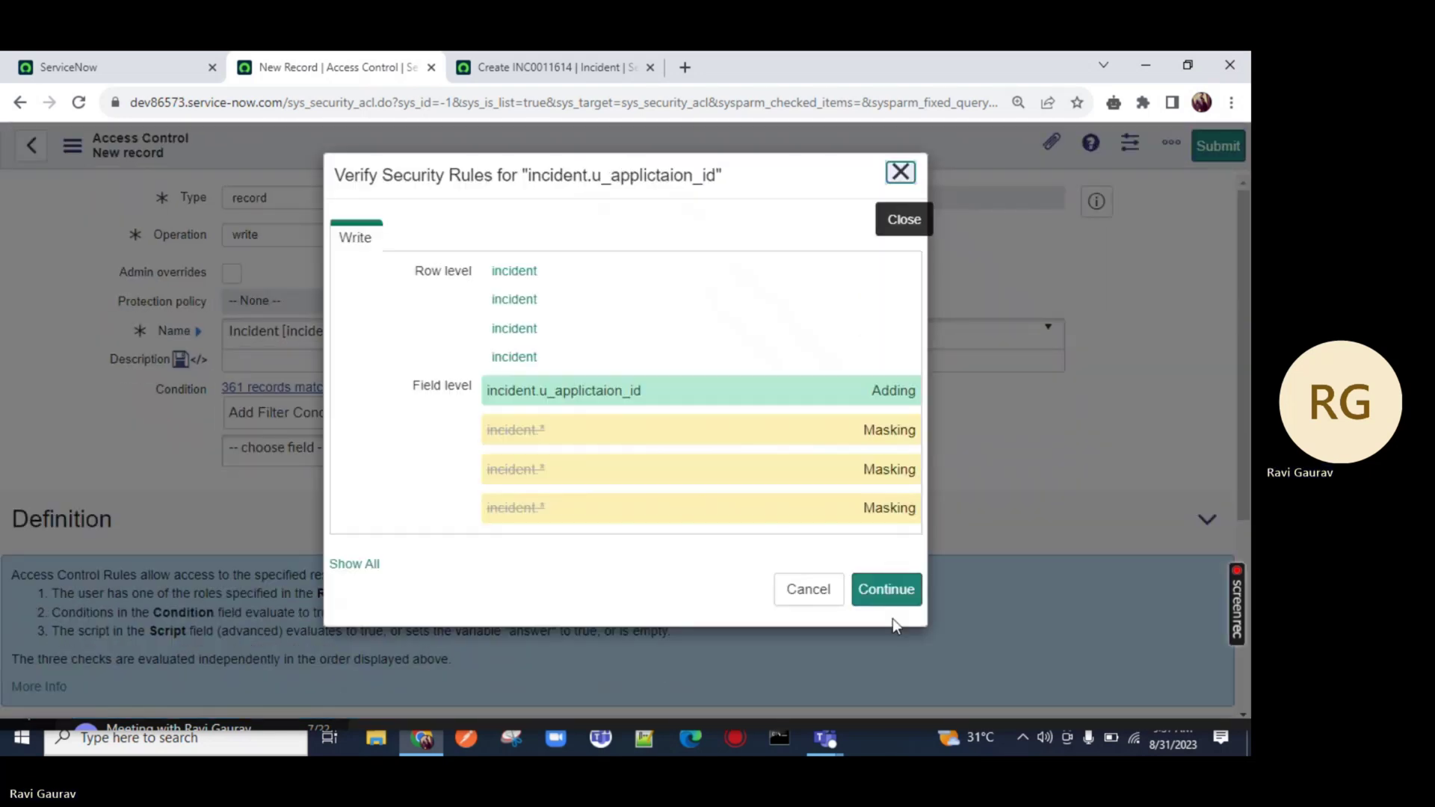
left_click(893, 601)
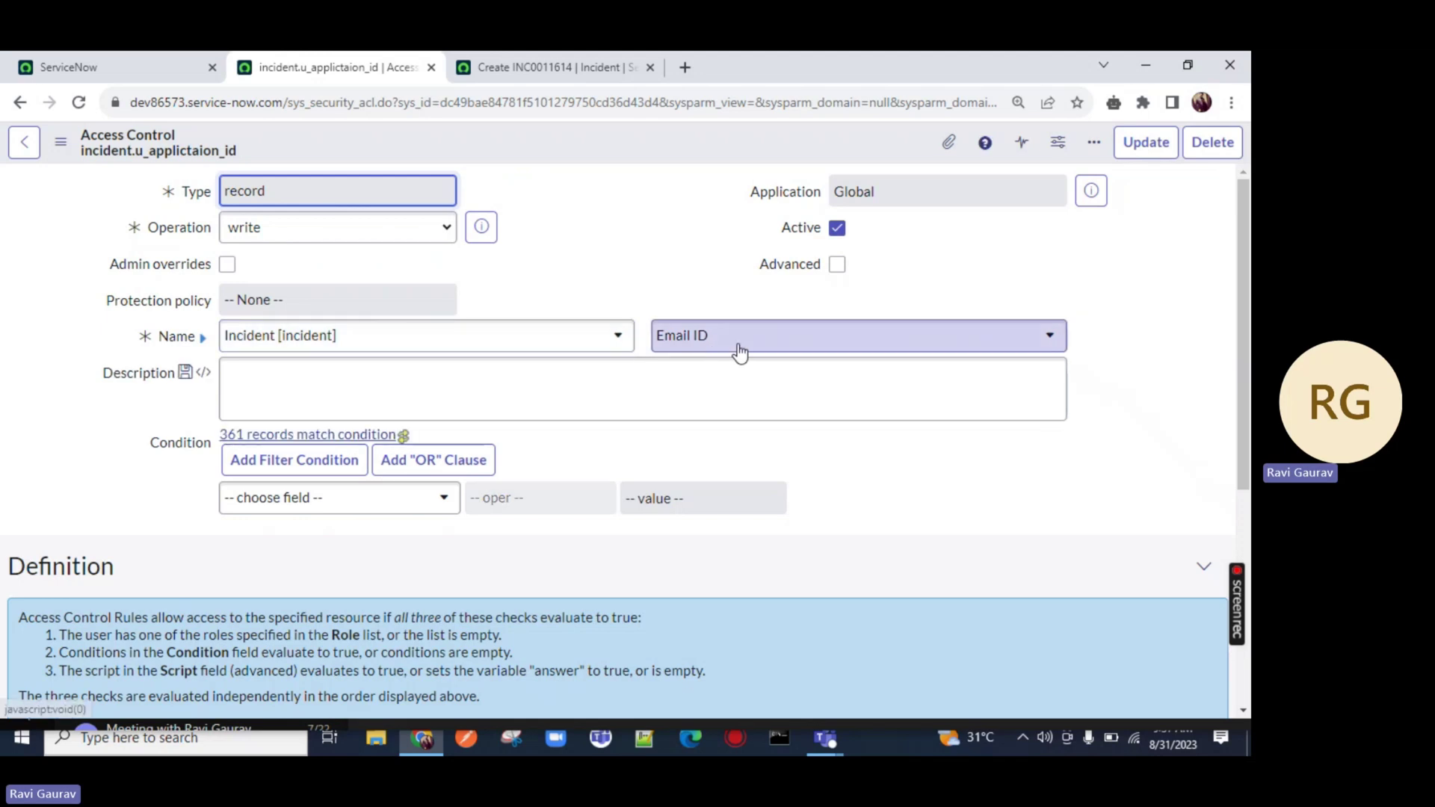
Close the unsaved INC0011614 incident form without saving
left_click(630, 69)
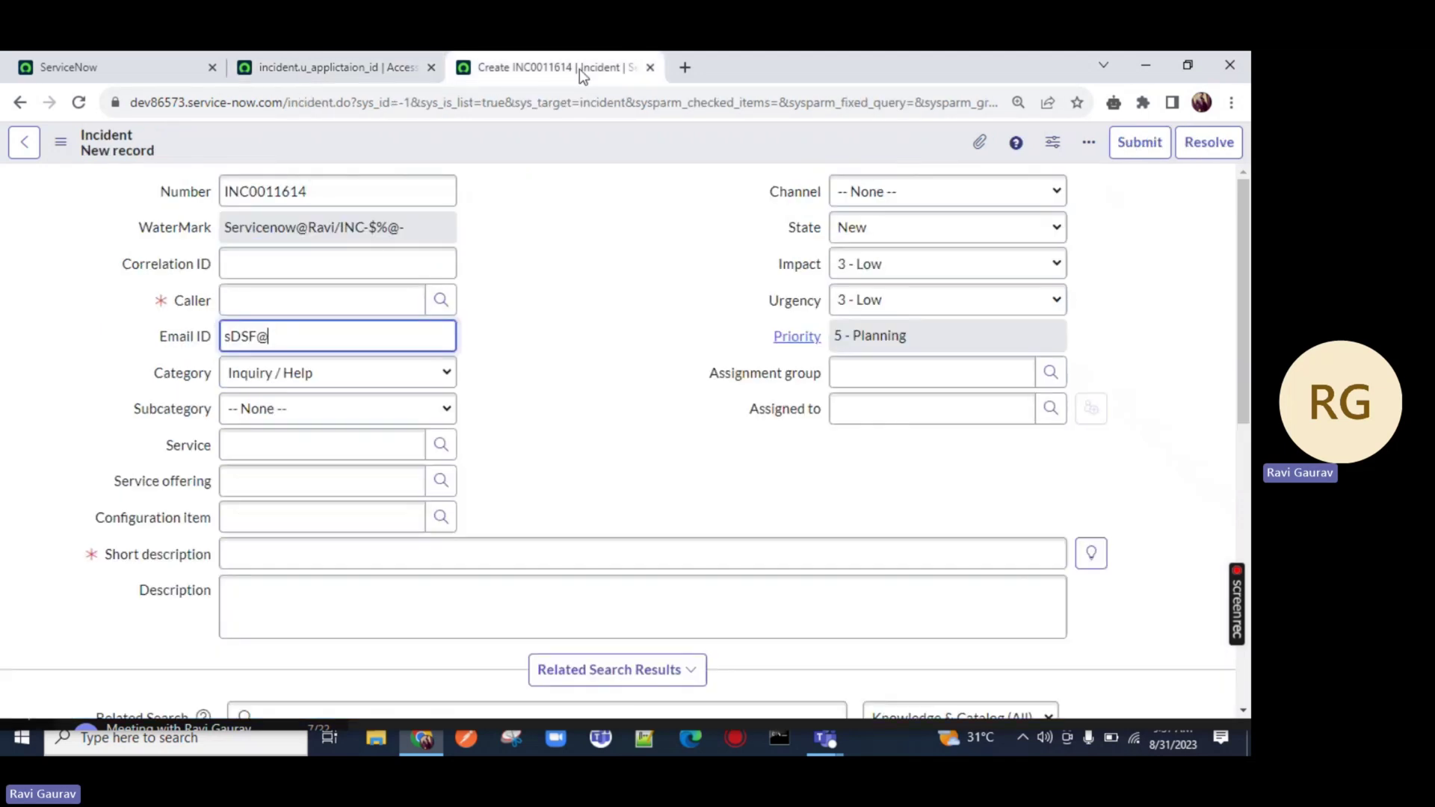
left_click(650, 68)
left_click(711, 217)
left_click(84, 60)
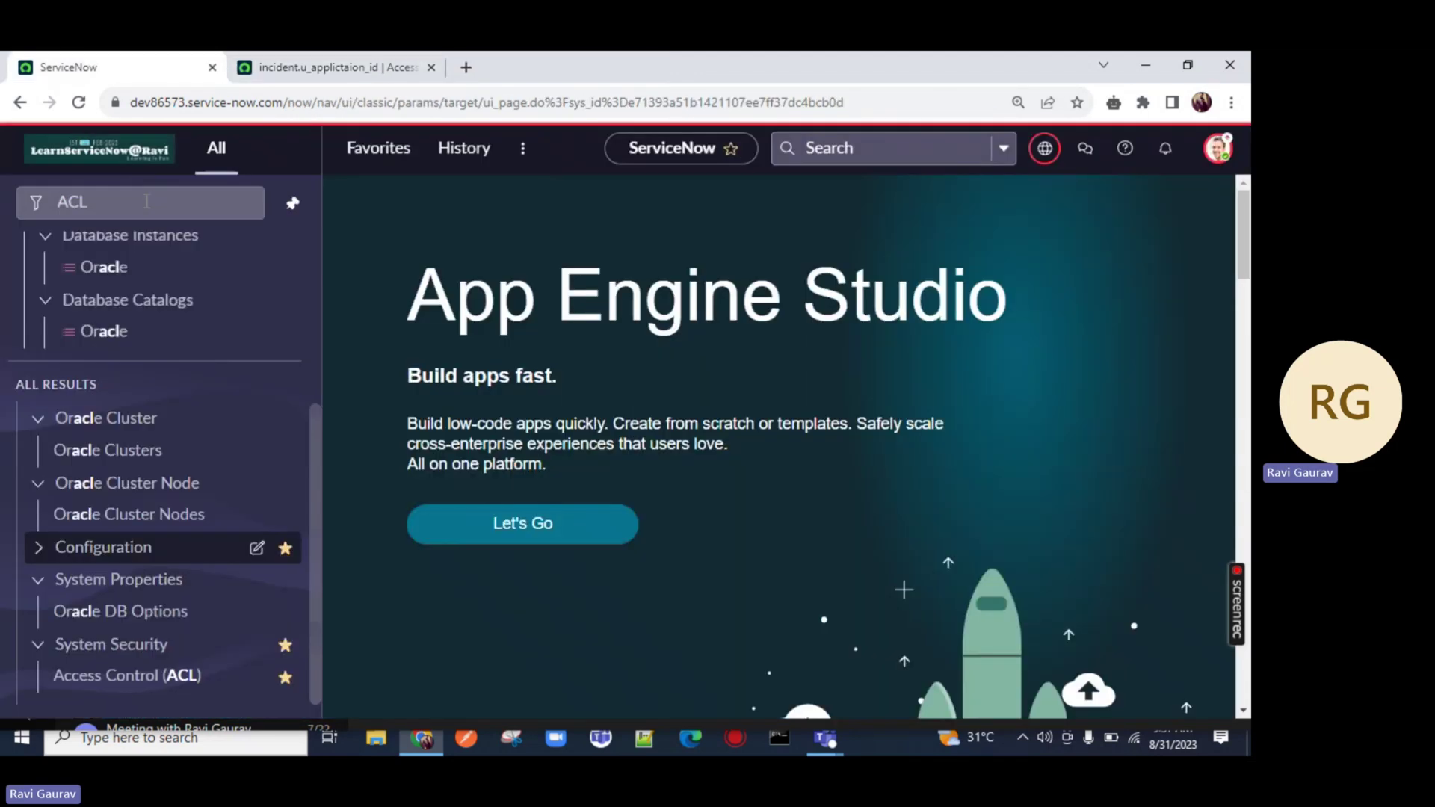
Open Incident > Create New in a new tab from the navigator filtered for 'incident'
left_click(147, 202)
type("incident")
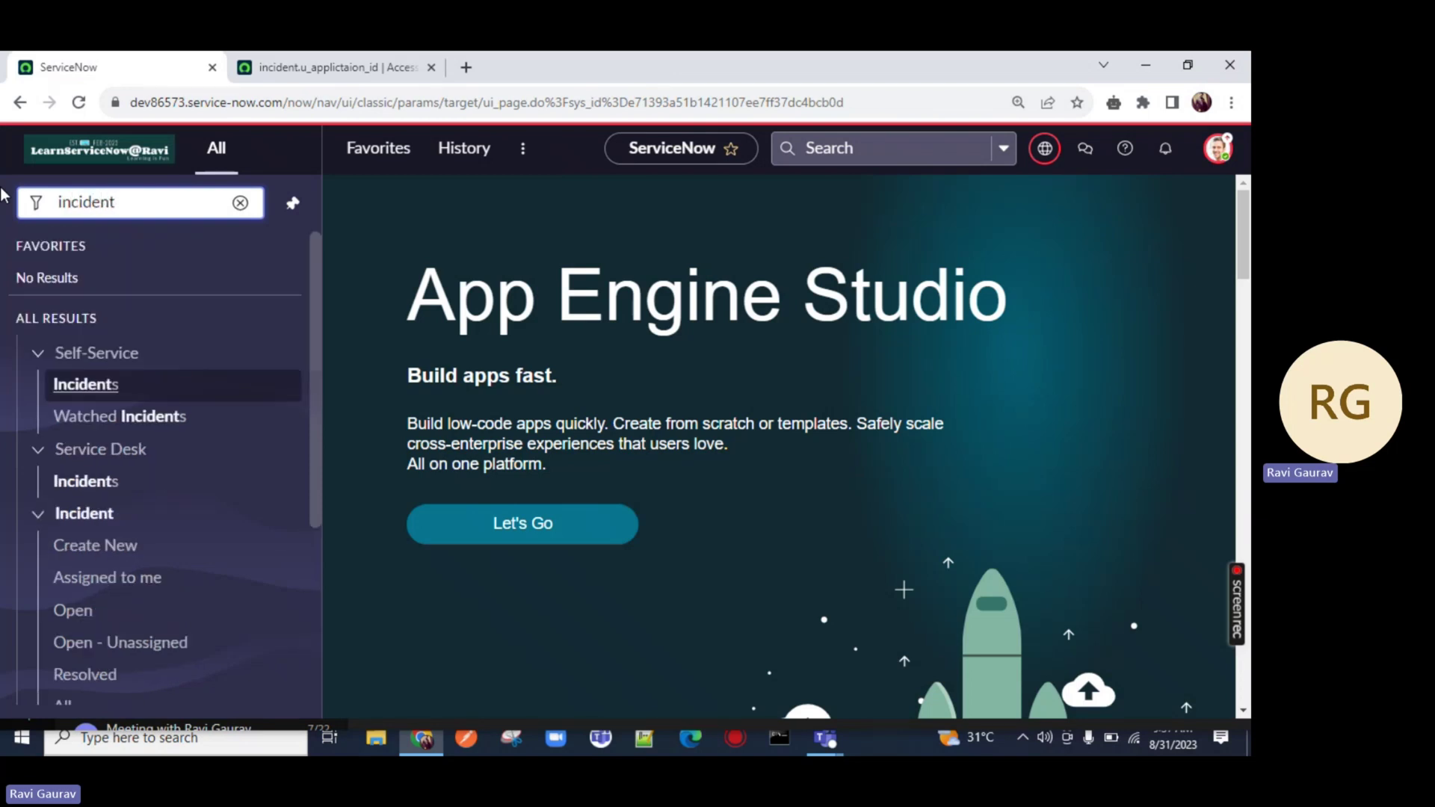
scroll(105, 311, "down", 4)
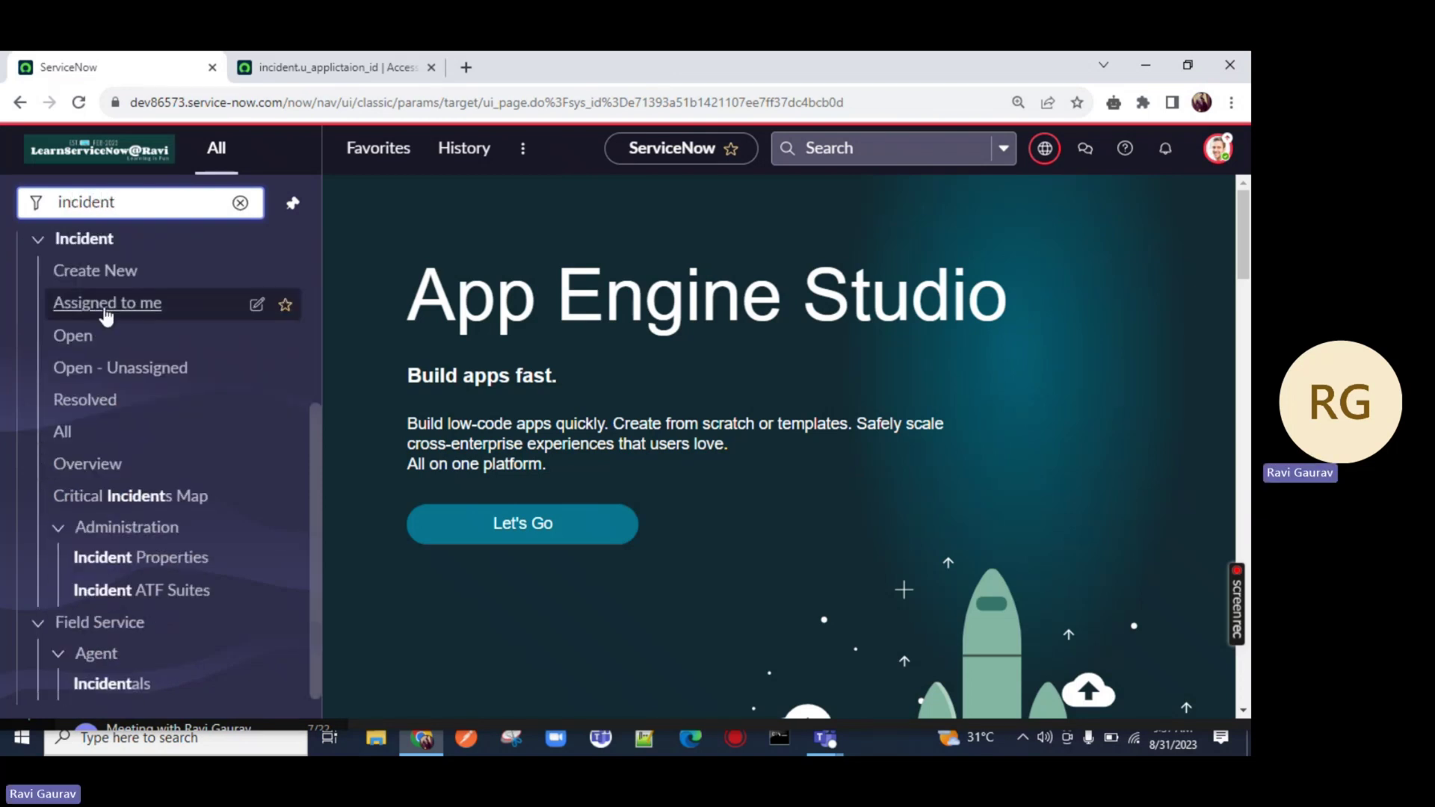
middle_click(93, 277)
left_click(519, 54)
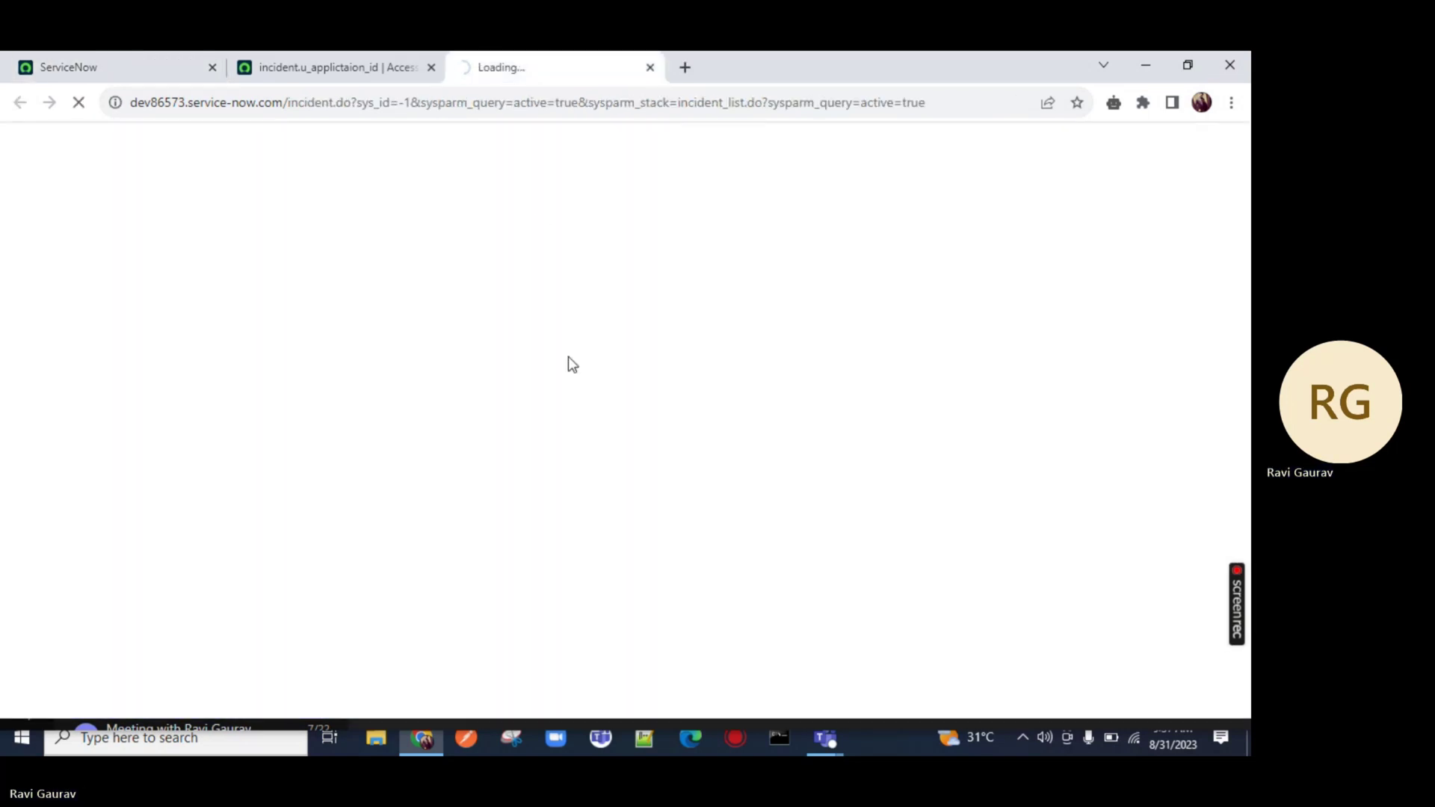
Confirm Email ID accepts a test email address, then erase it
left_click(256, 333)
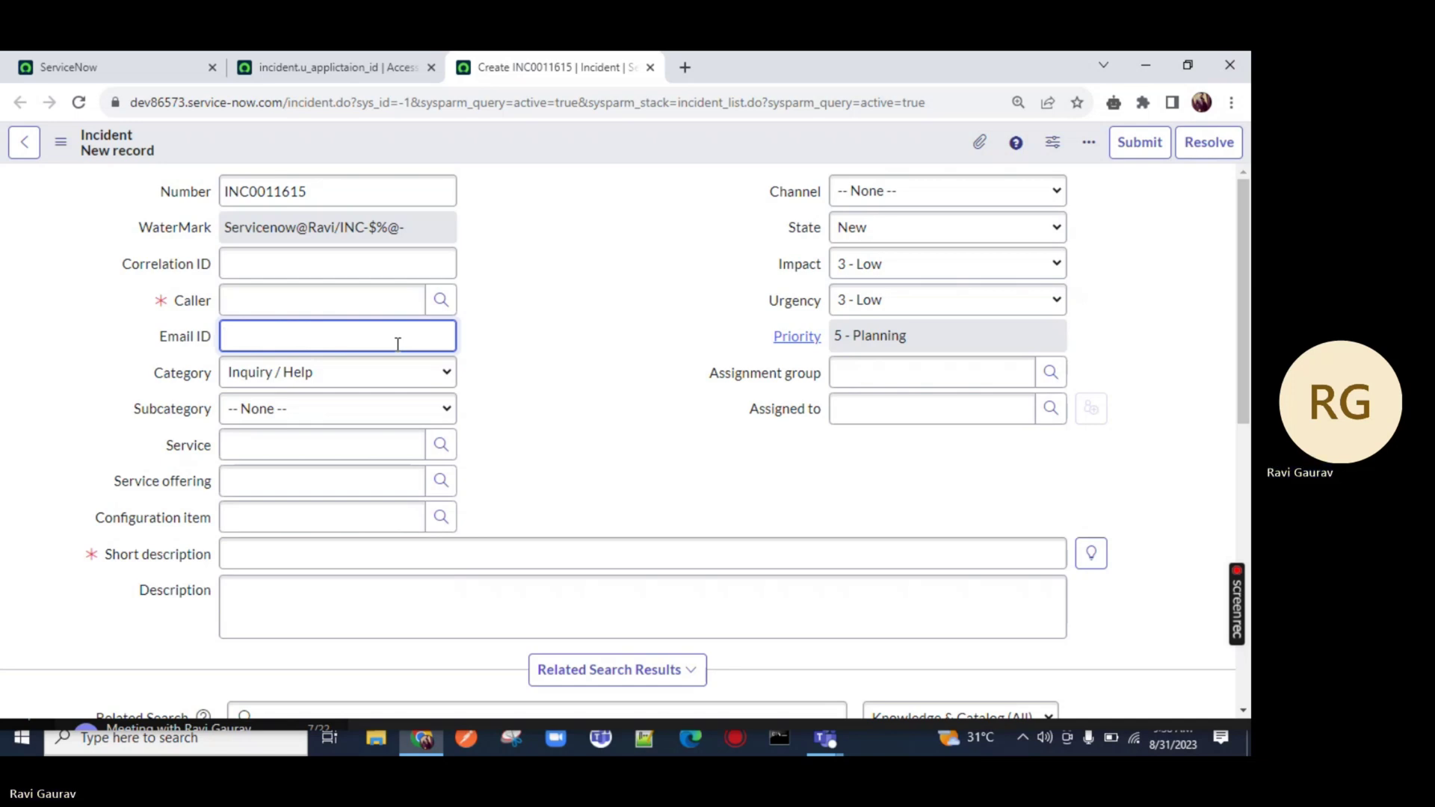
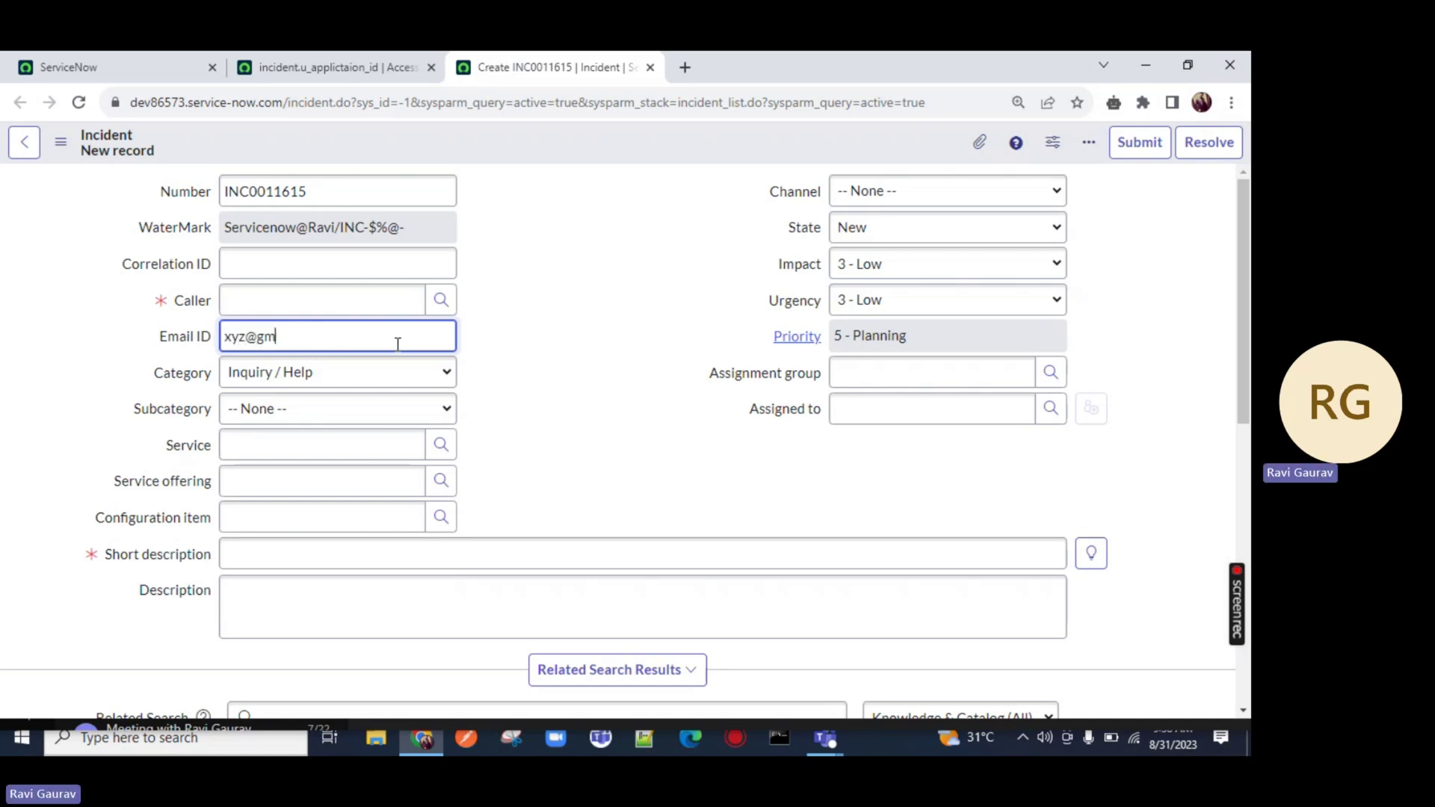
key("BackSpace")
key("BackSpace")
key("BackSpace")
key("BackSpace")
key("BackSpace")
key("BackSpace")
key("BackSpace")
key("BackSpace")
key("BackSpace")
key("BackSpace")
key("BackSpace")
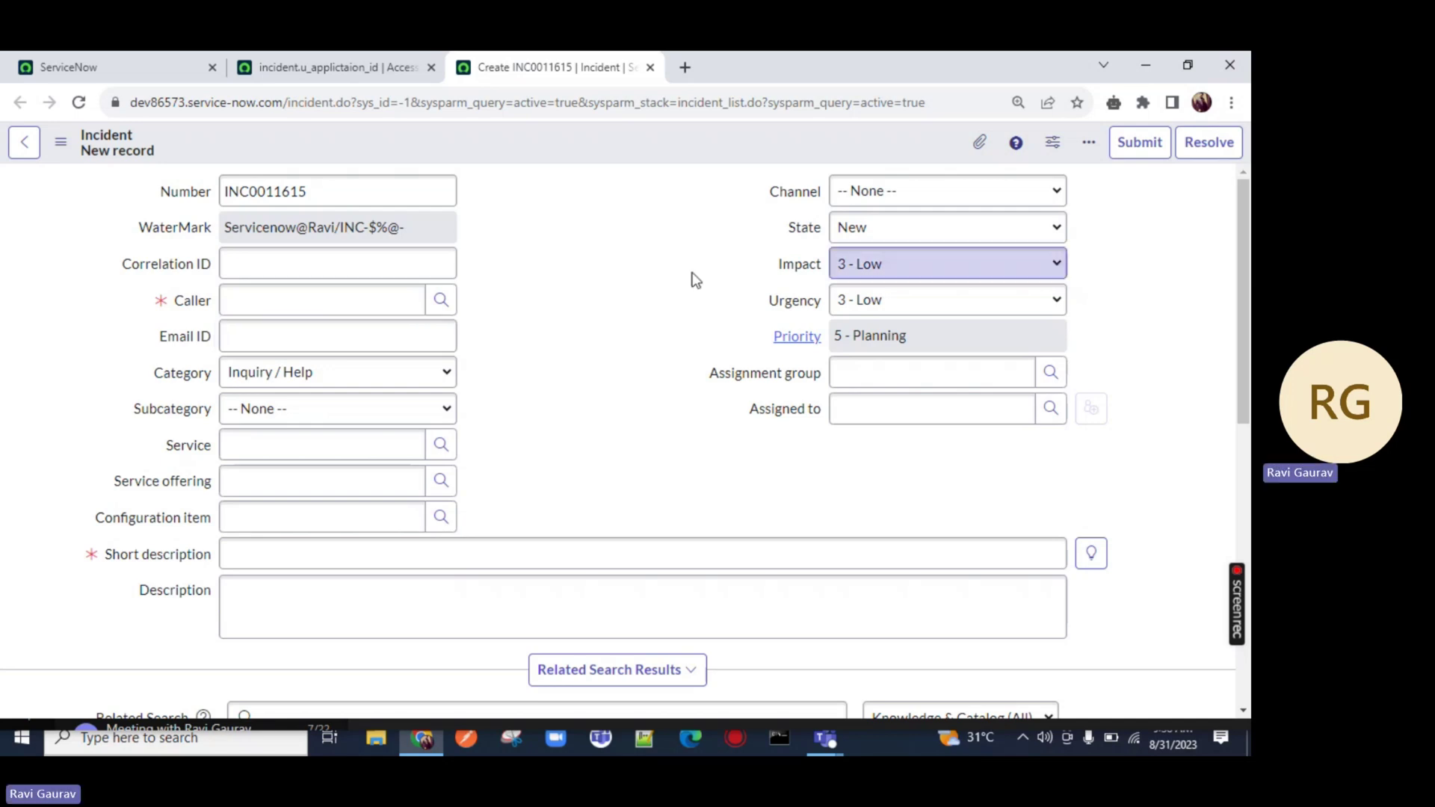
left_click(142, 69)
left_click_drag(138, 203, 19, 202)
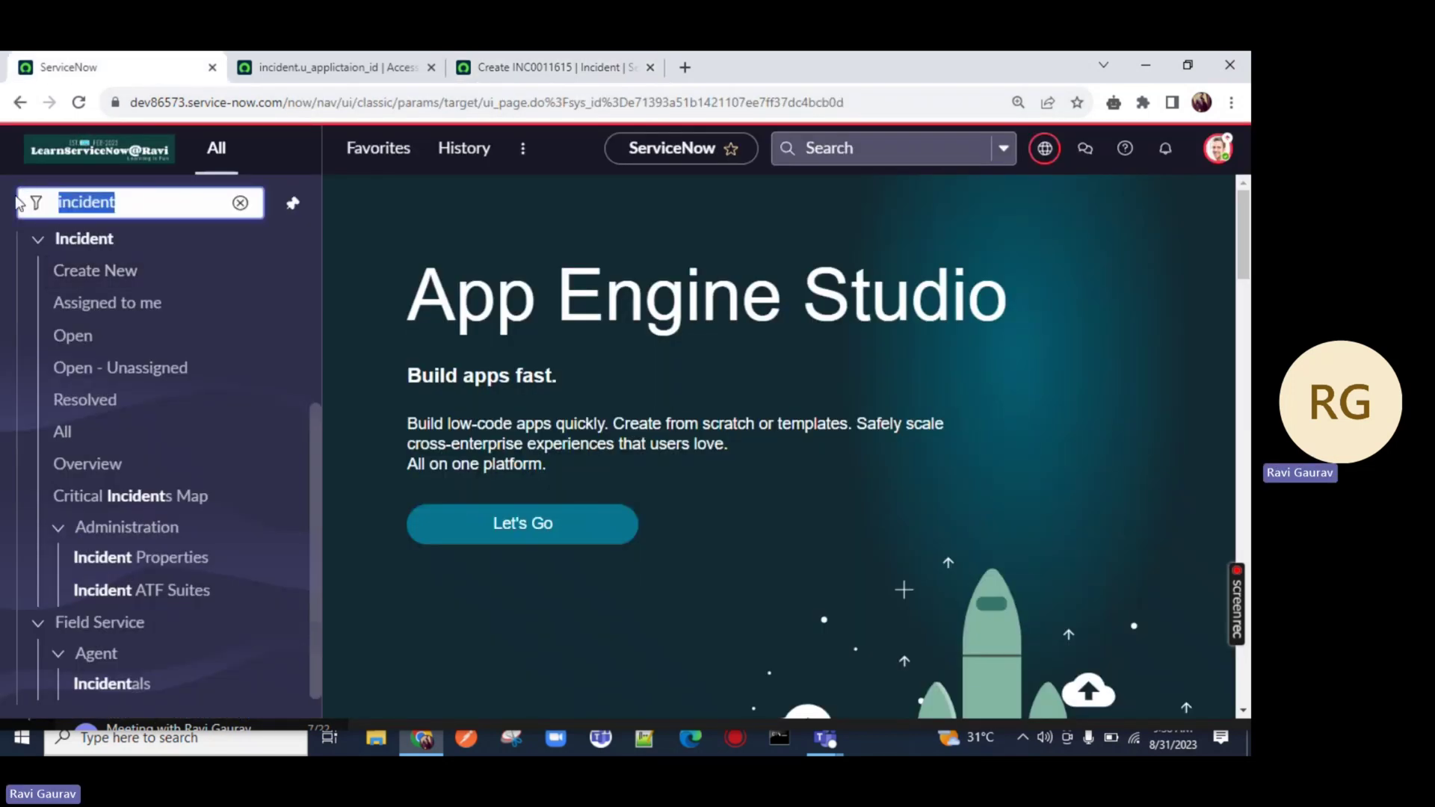
Open the Users list by entering sys_user.LIST in the navigator
type("sys_use")
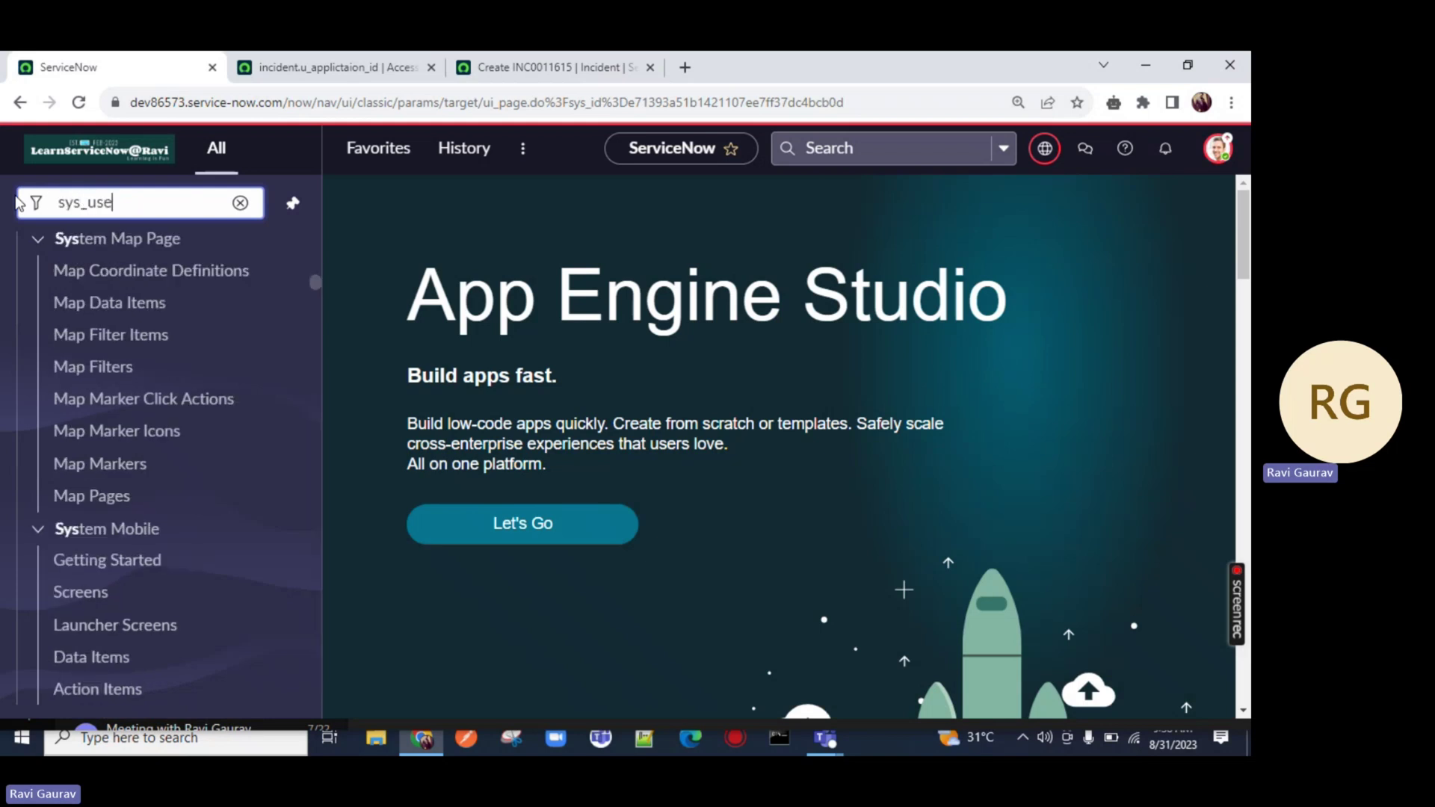
type("r.LIST")
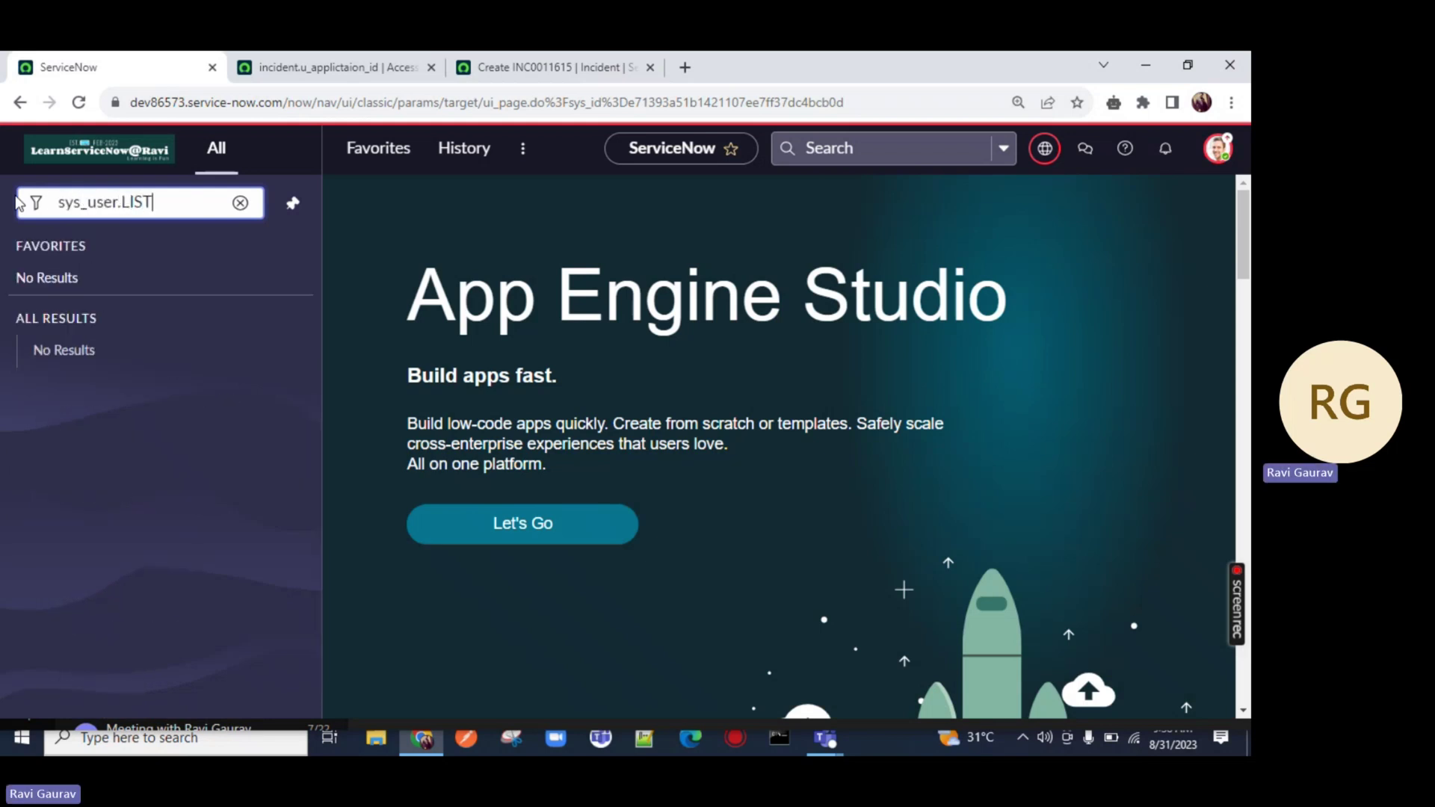
key("Return")
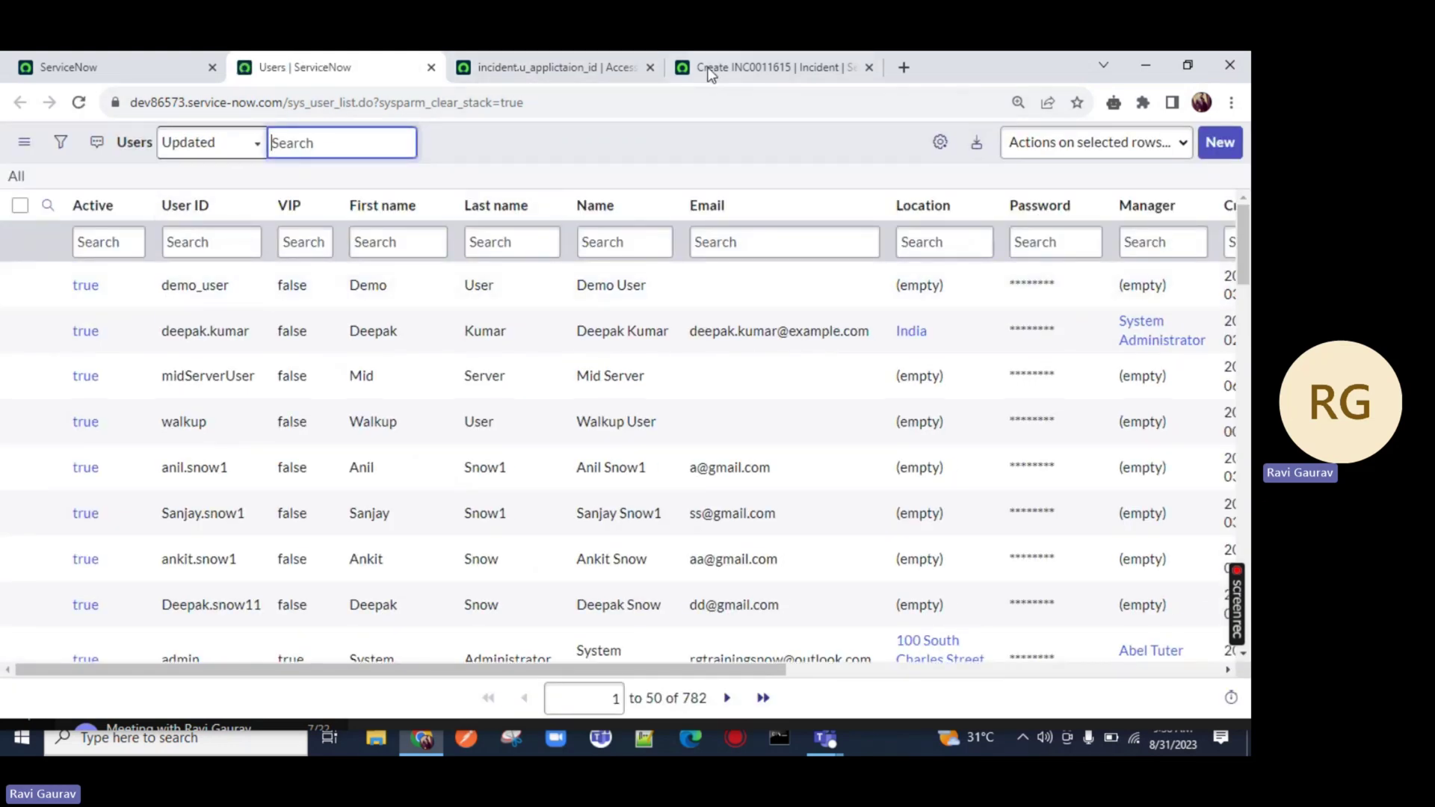
key("ctrl+Tab")
key("ctrl+Tab")
left_click(378, 69)
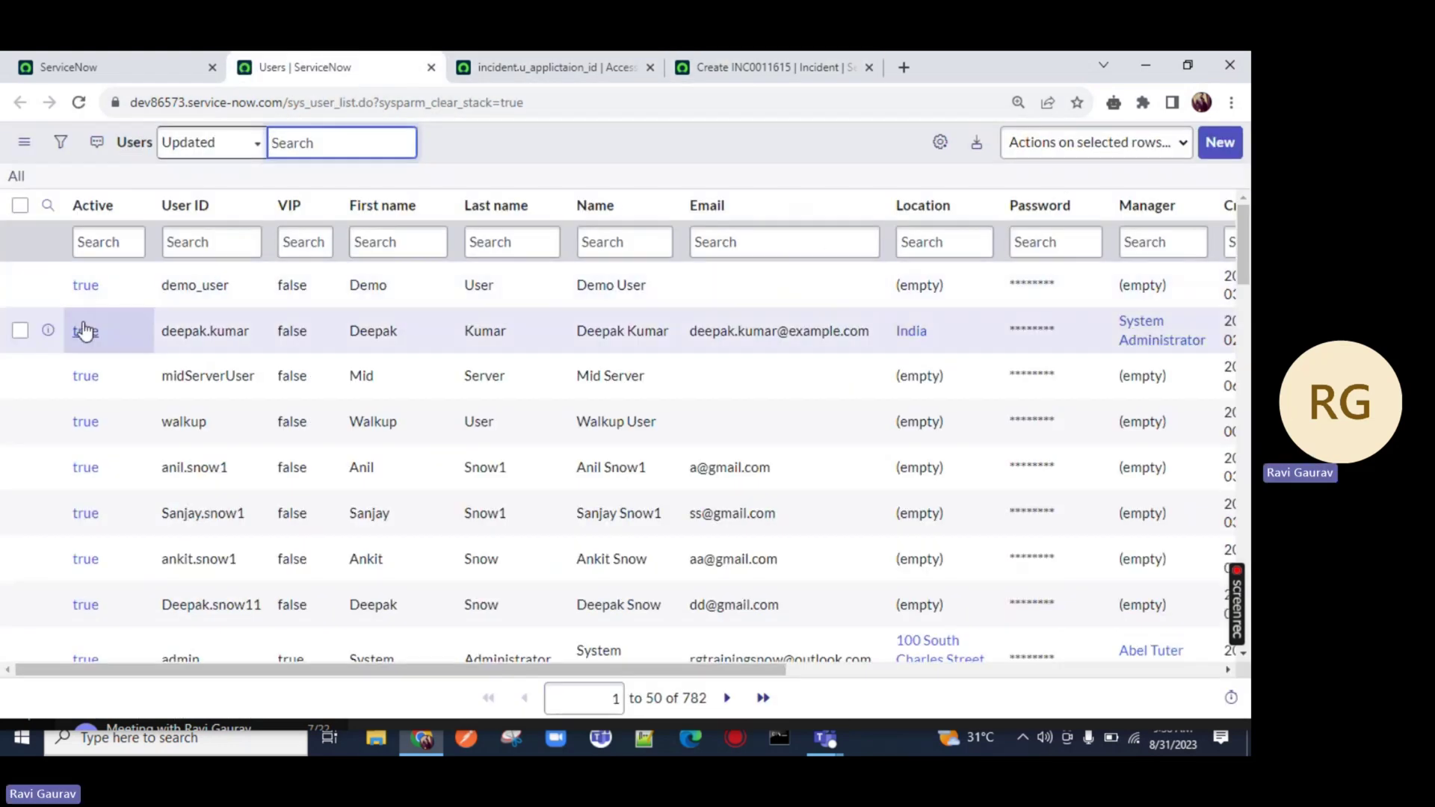
Open the demo_user record in a new tab and review its roles, including incident_manager
middle_click(86, 285)
left_click(445, 56)
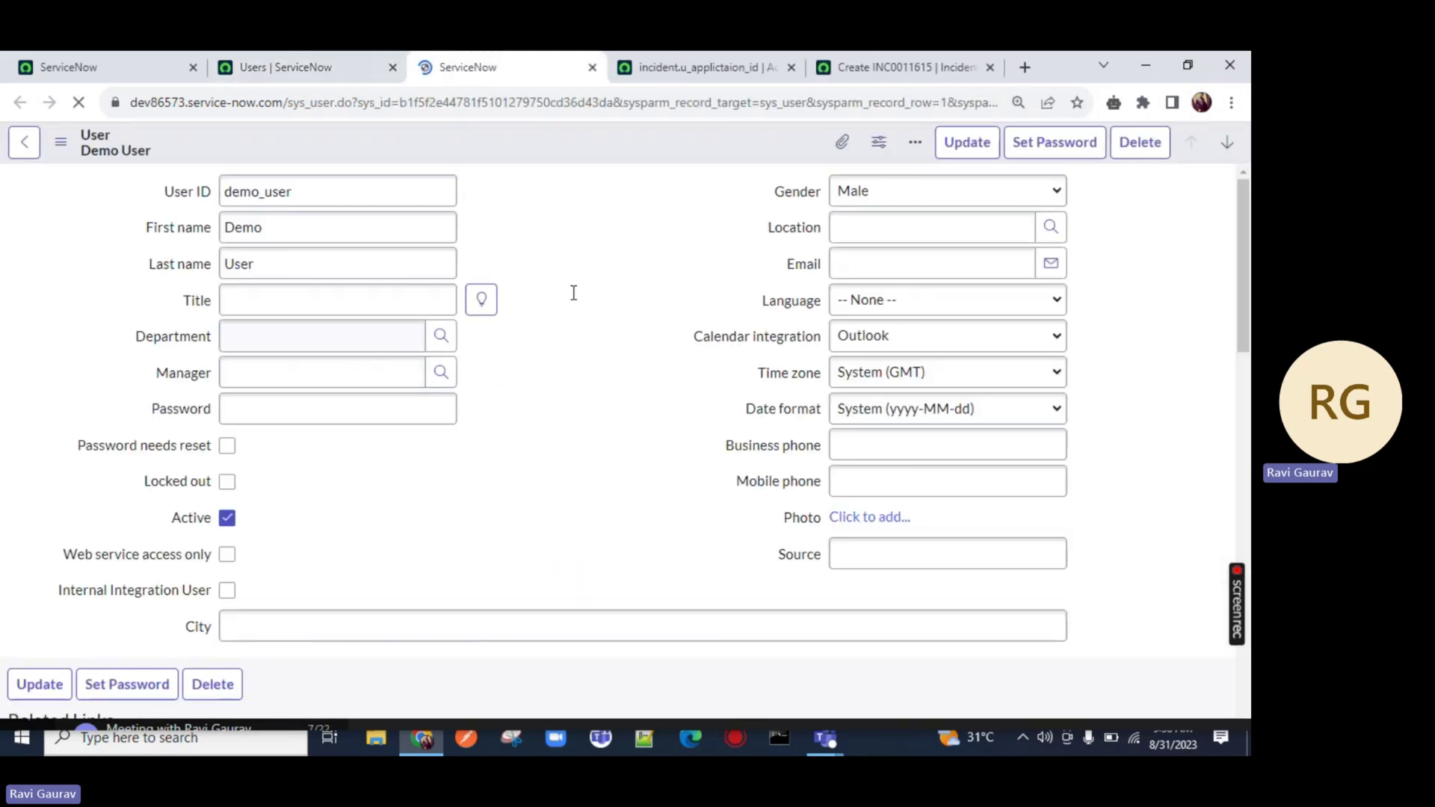
scroll(574, 293, "down", 8)
scroll(568, 299, "down", 4)
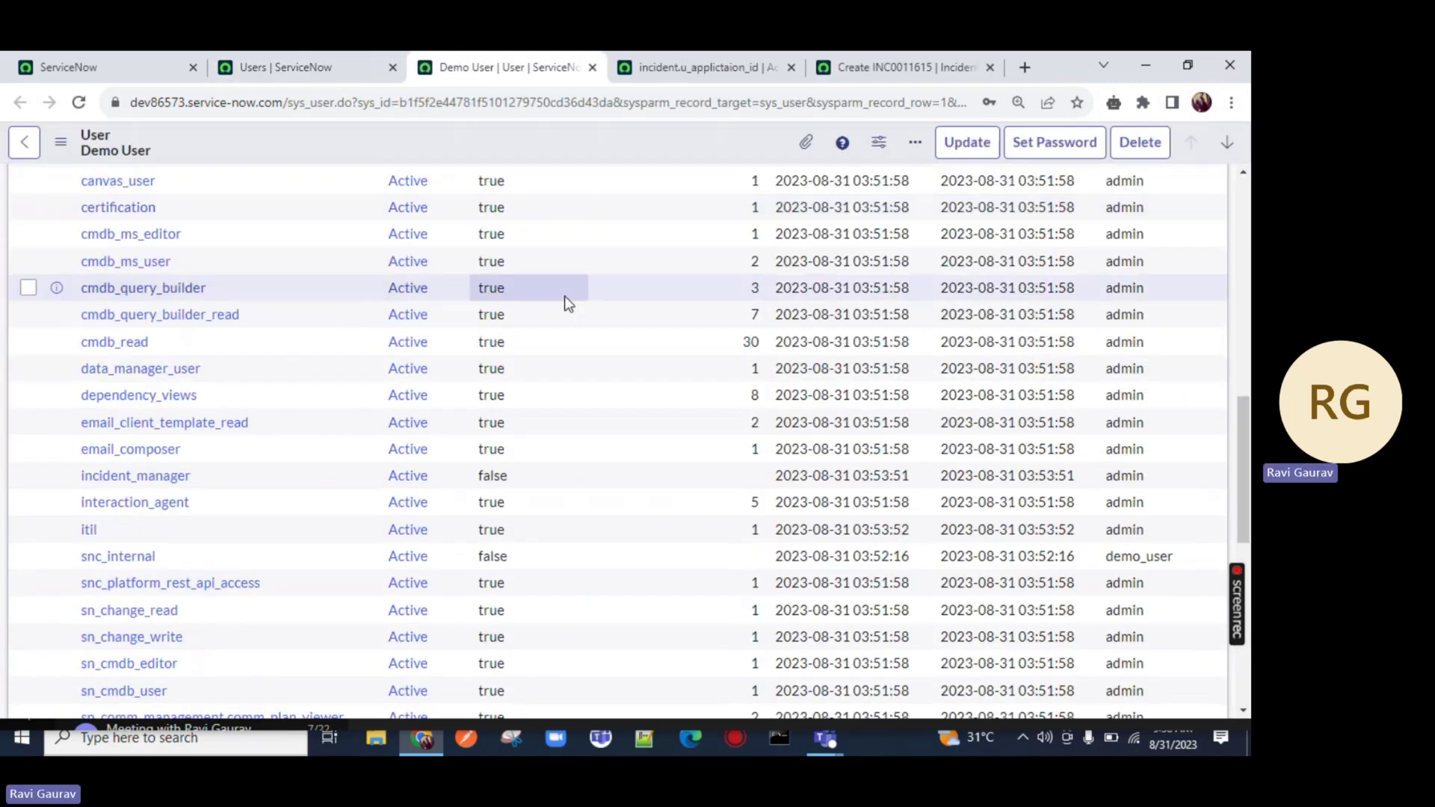
left_click_drag(275, 479, 32, 475)
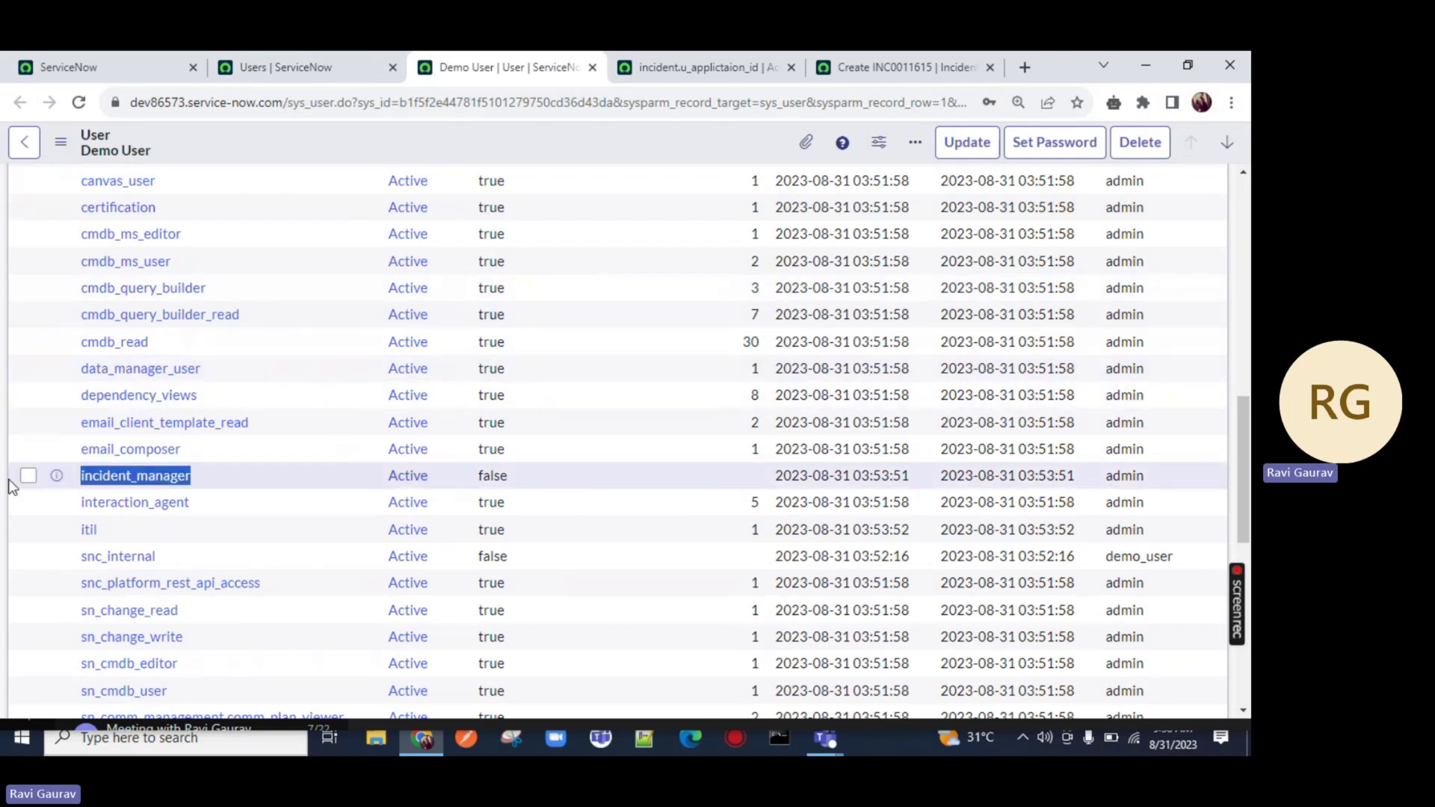
scroll(343, 307, "up", 12)
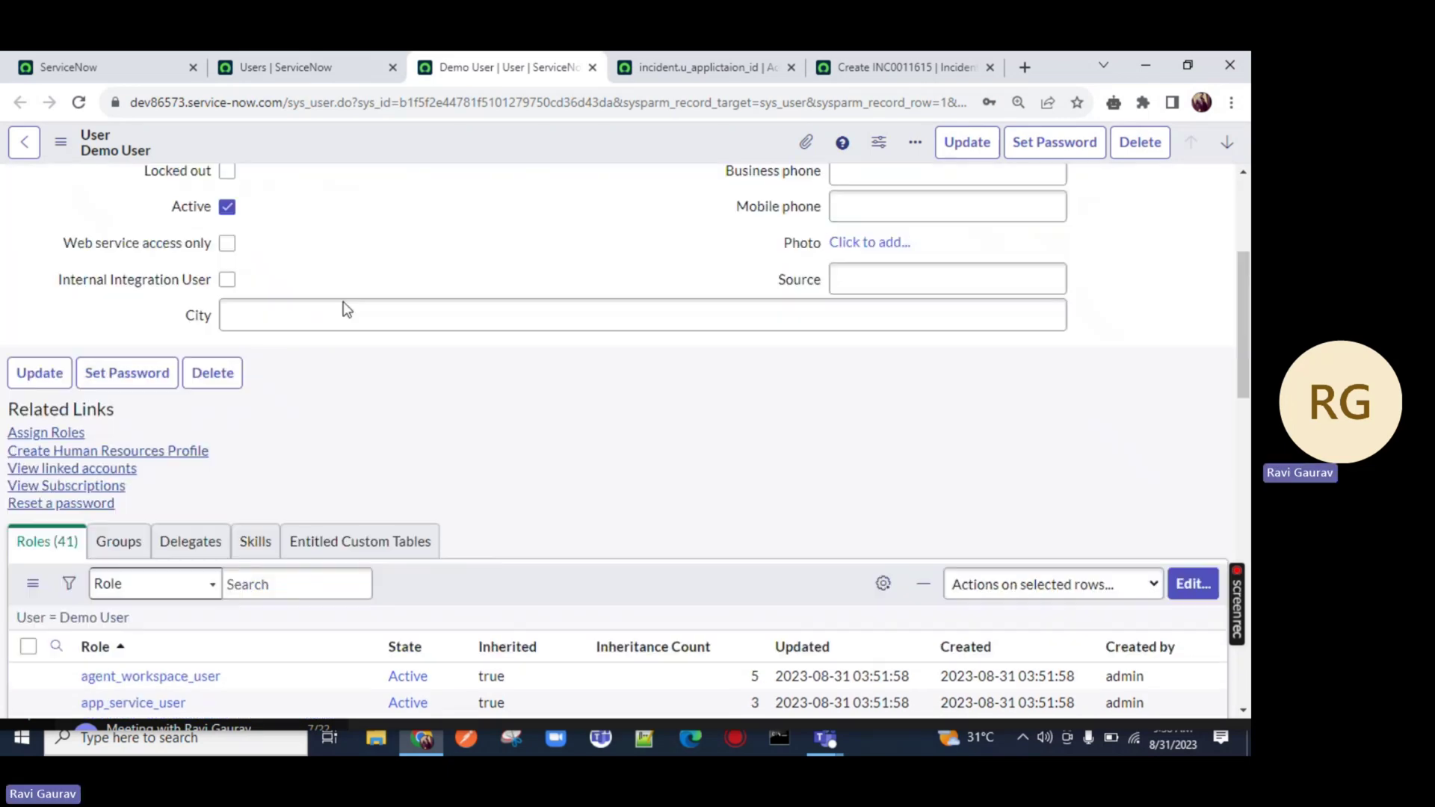
Impersonate Demo User, found by searching 'demo_user' in the impersonation dialog
left_click(109, 70)
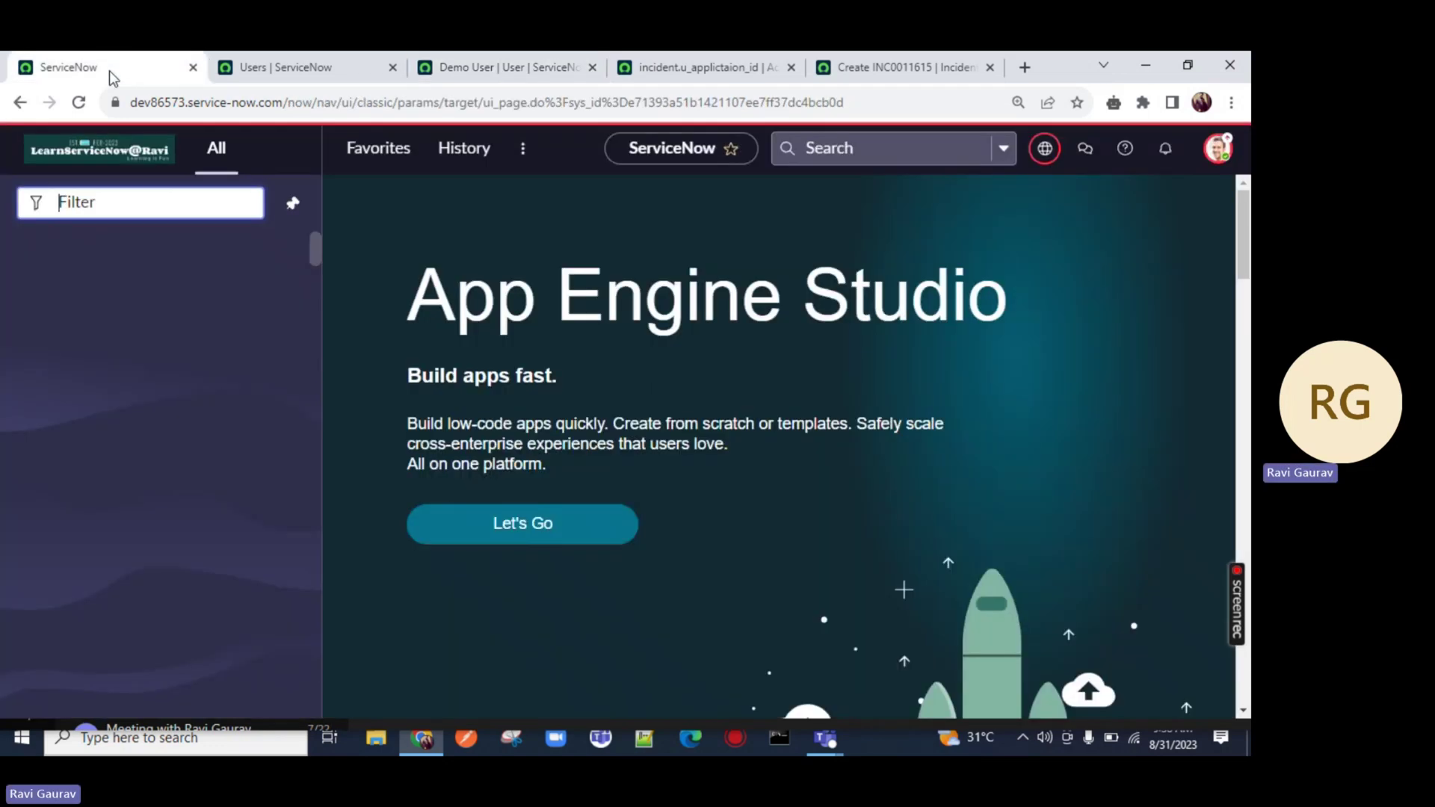
left_click(1219, 148)
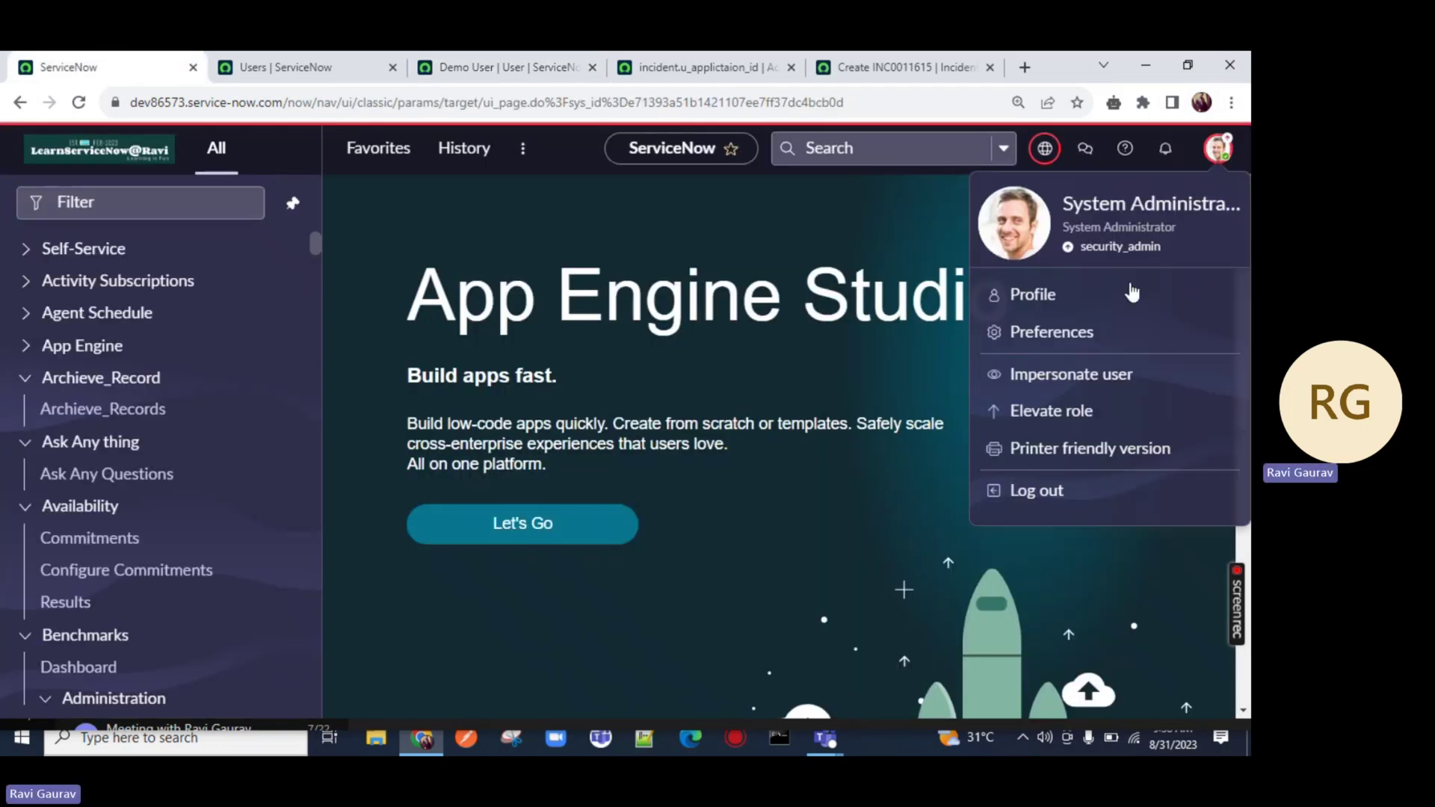
left_click(1029, 378)
left_click(472, 286)
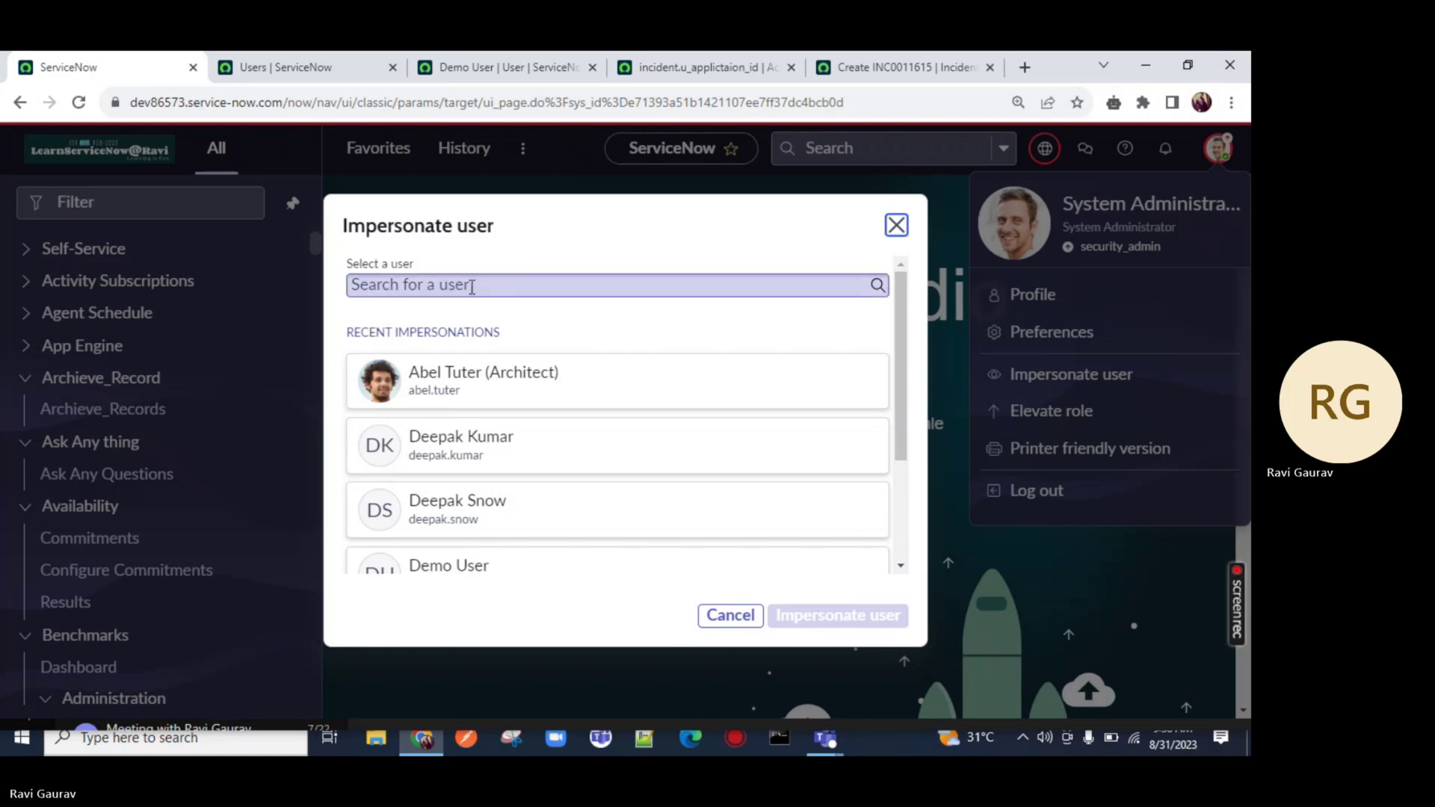
type("demo")
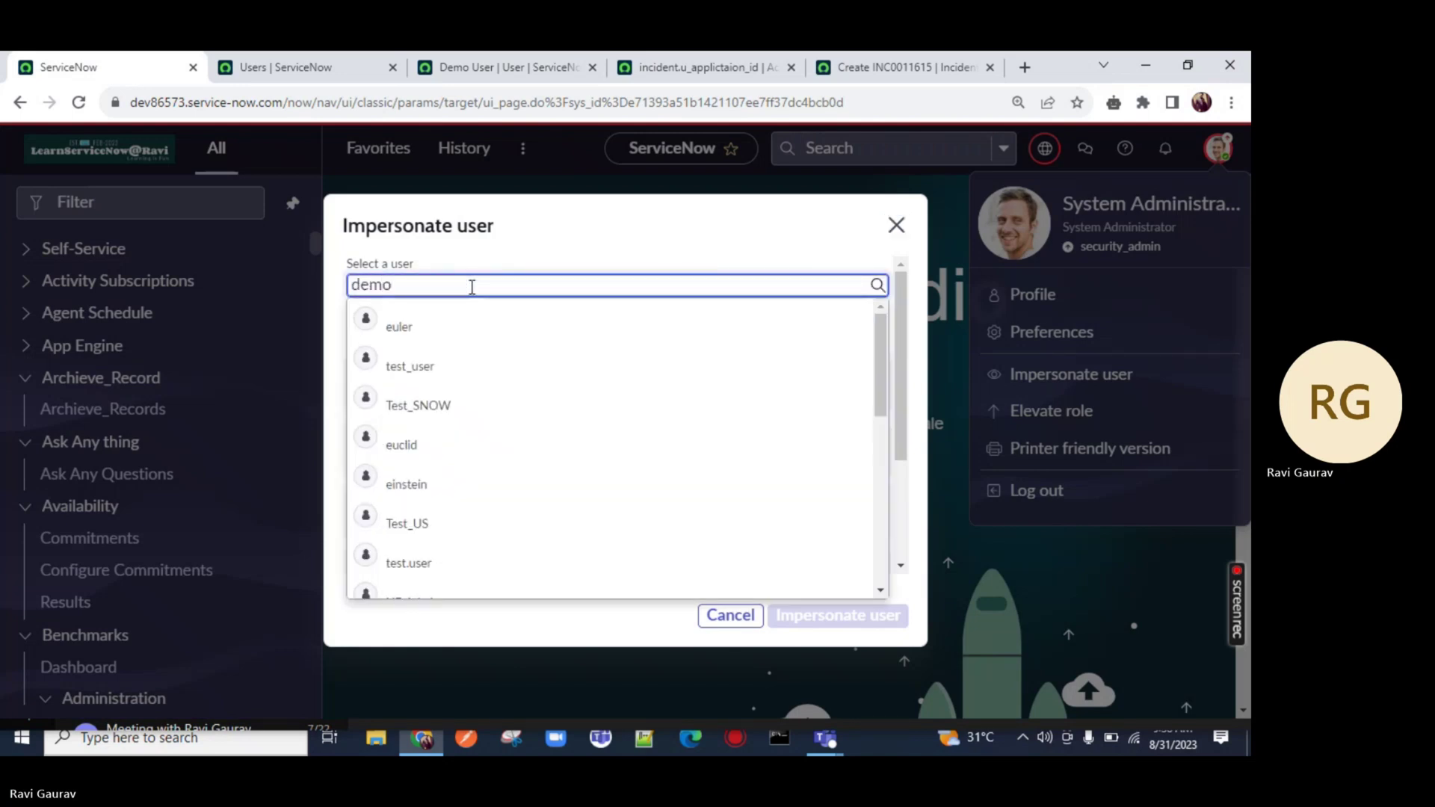
type("_user")
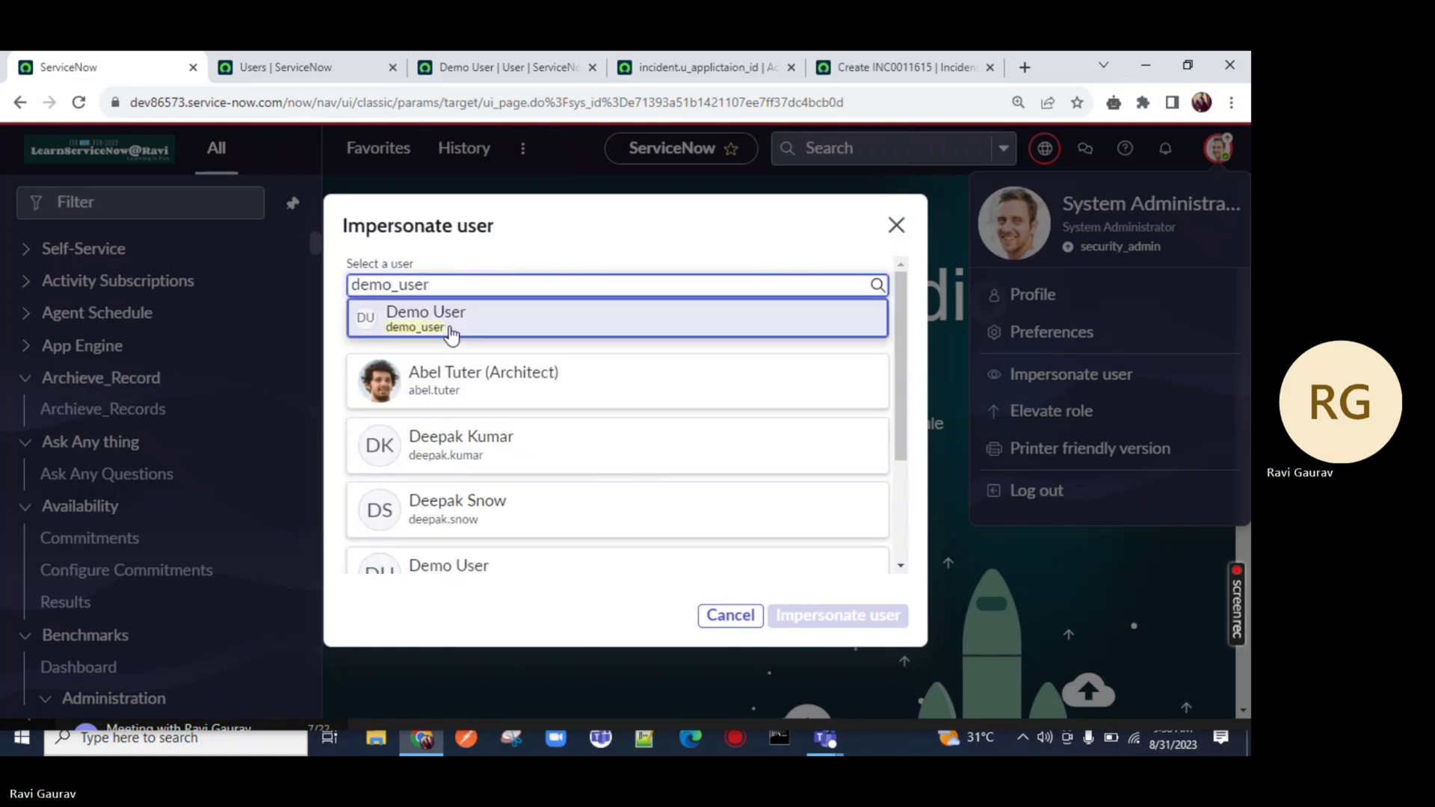
left_click(451, 329)
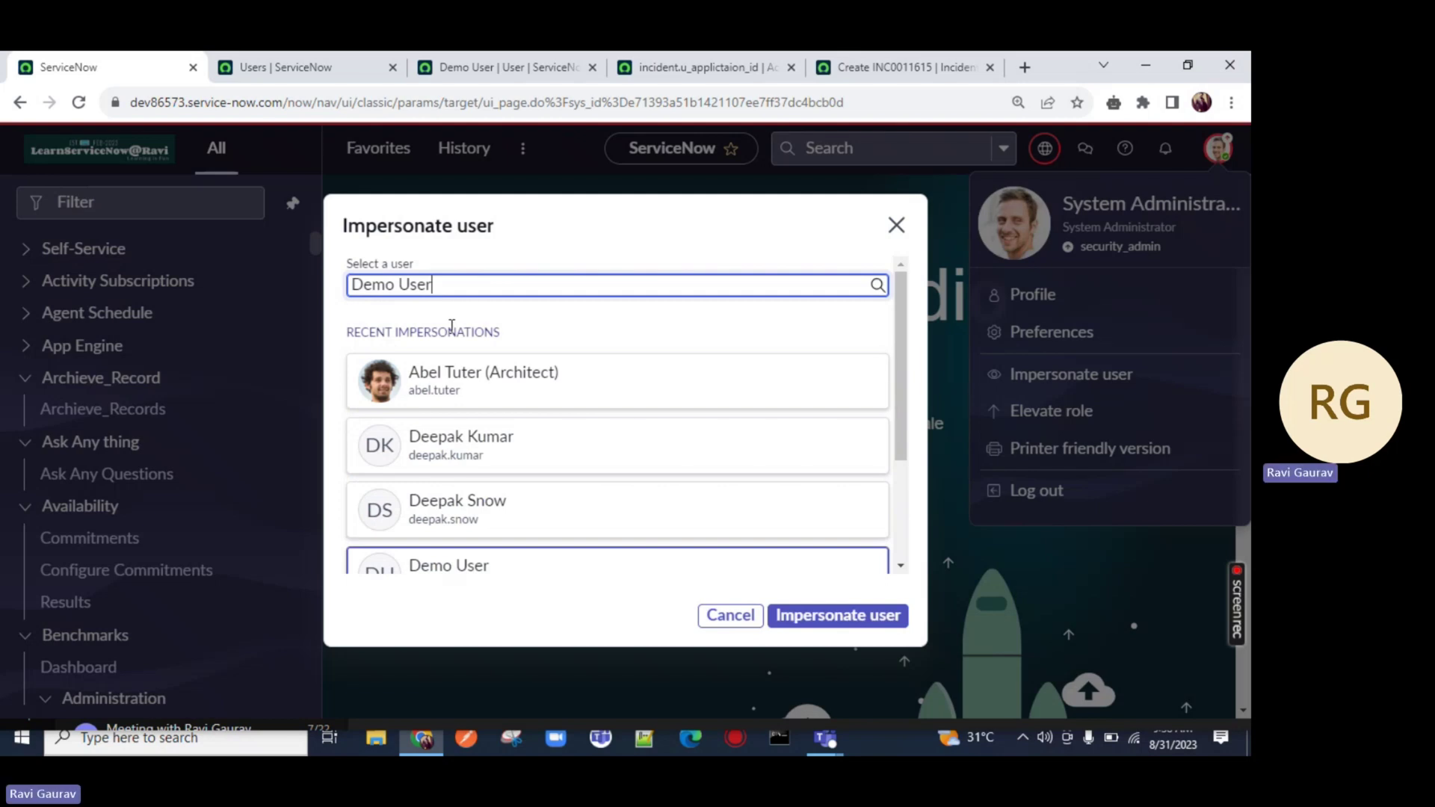
left_click(838, 616)
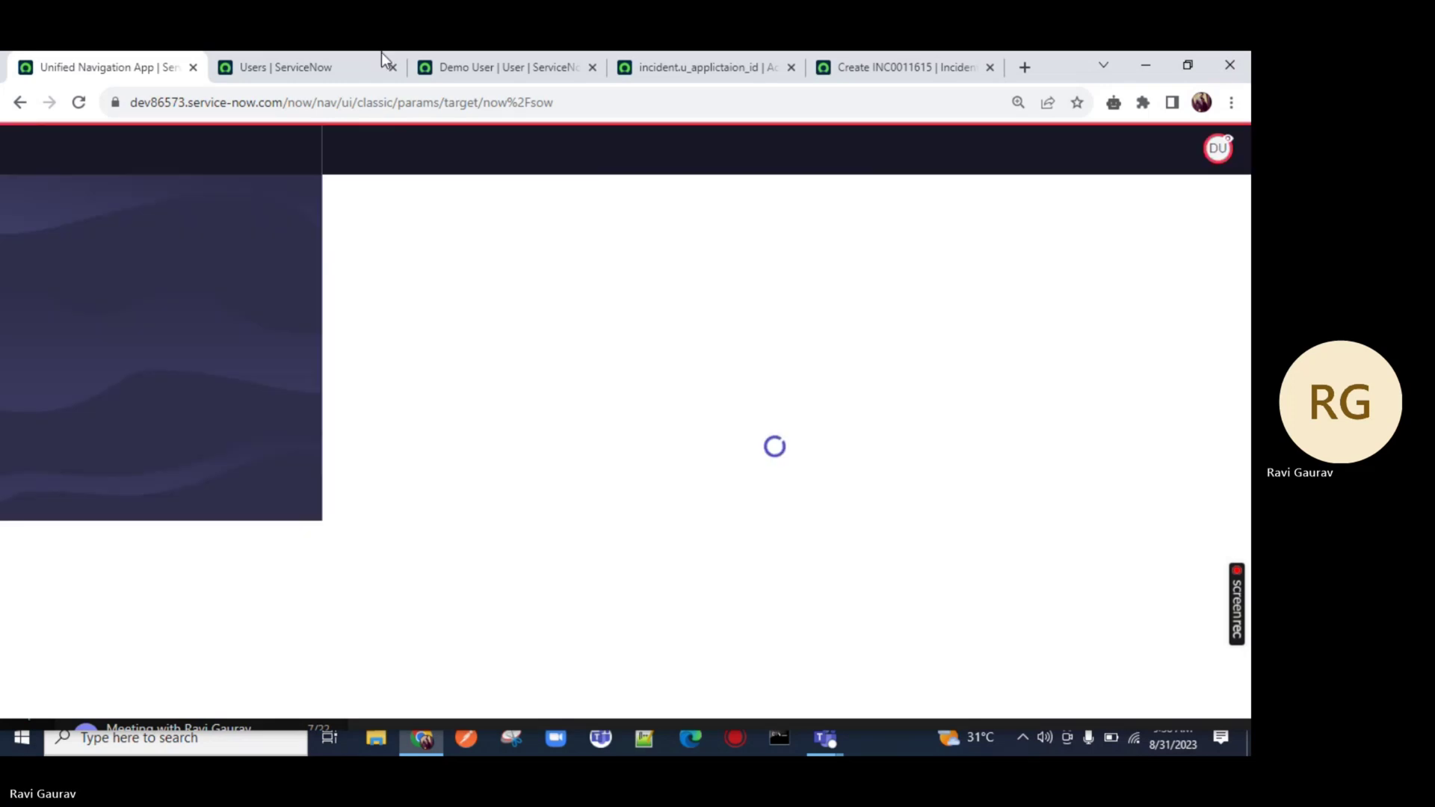
Close the leftover user, access control, INC0011615 and Demo User tabs, keeping only the workspace
left_click(393, 68)
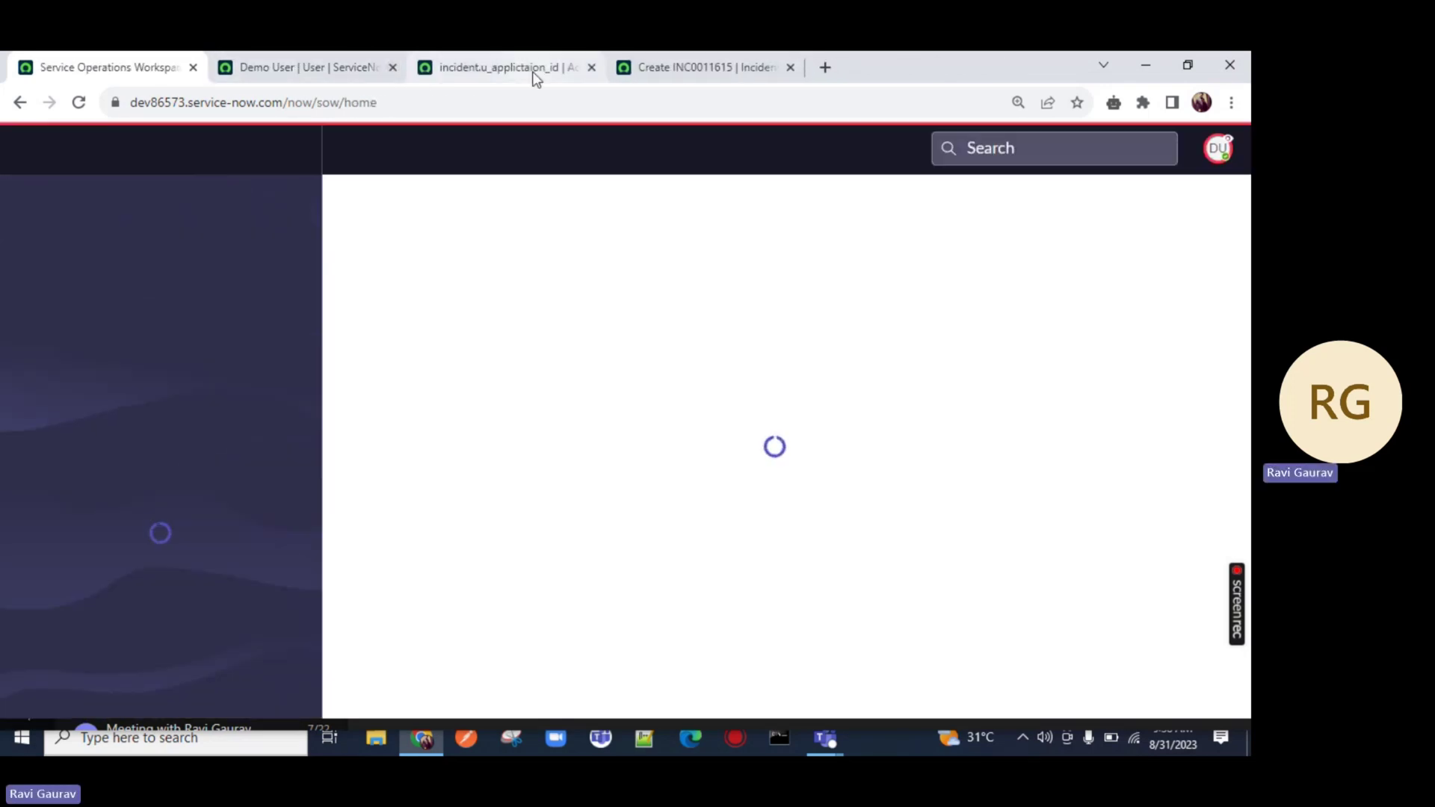
left_click(592, 67)
left_click(591, 68)
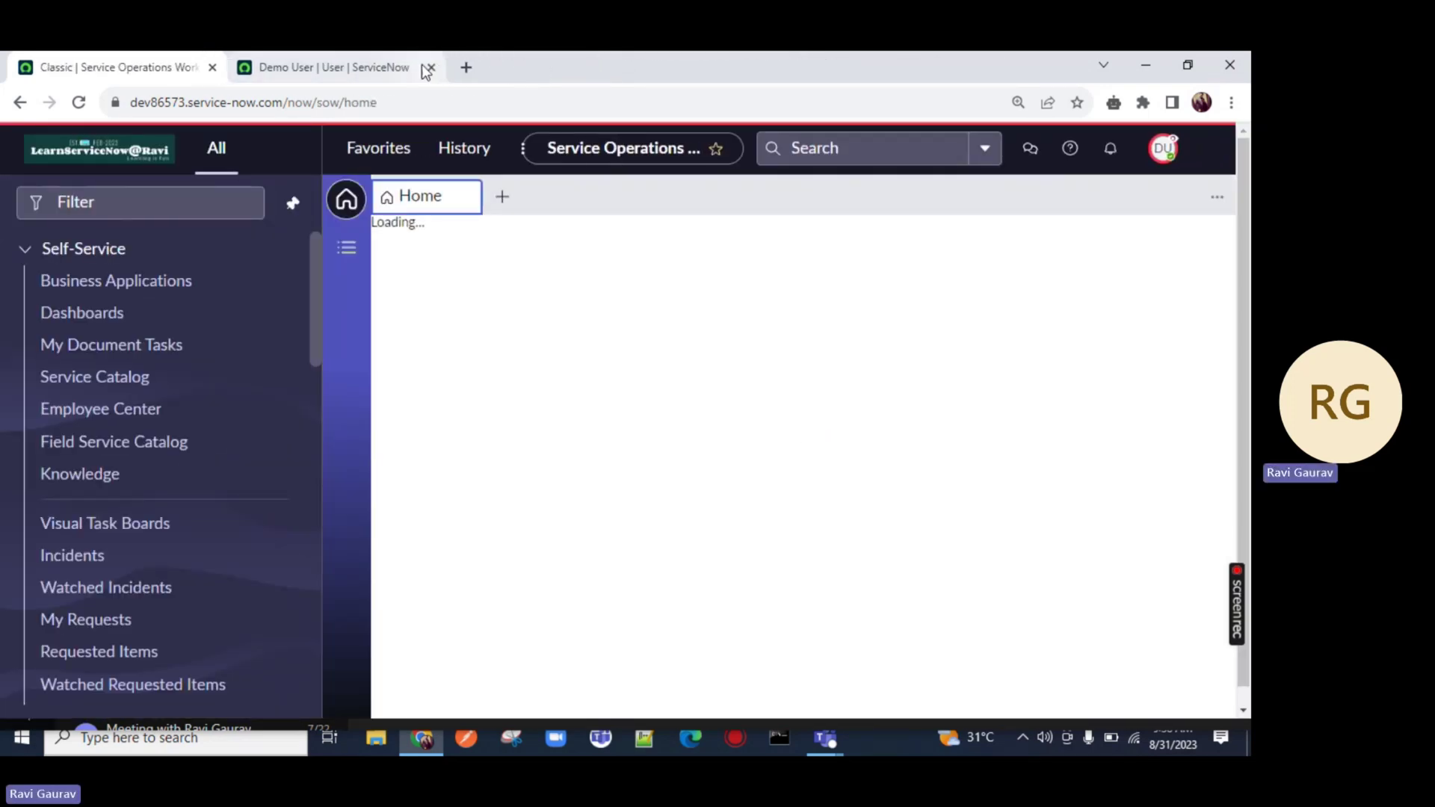
left_click(407, 67)
left_click(419, 67)
Filter the navigator for 'incident' and open Incident > All
left_click(143, 201)
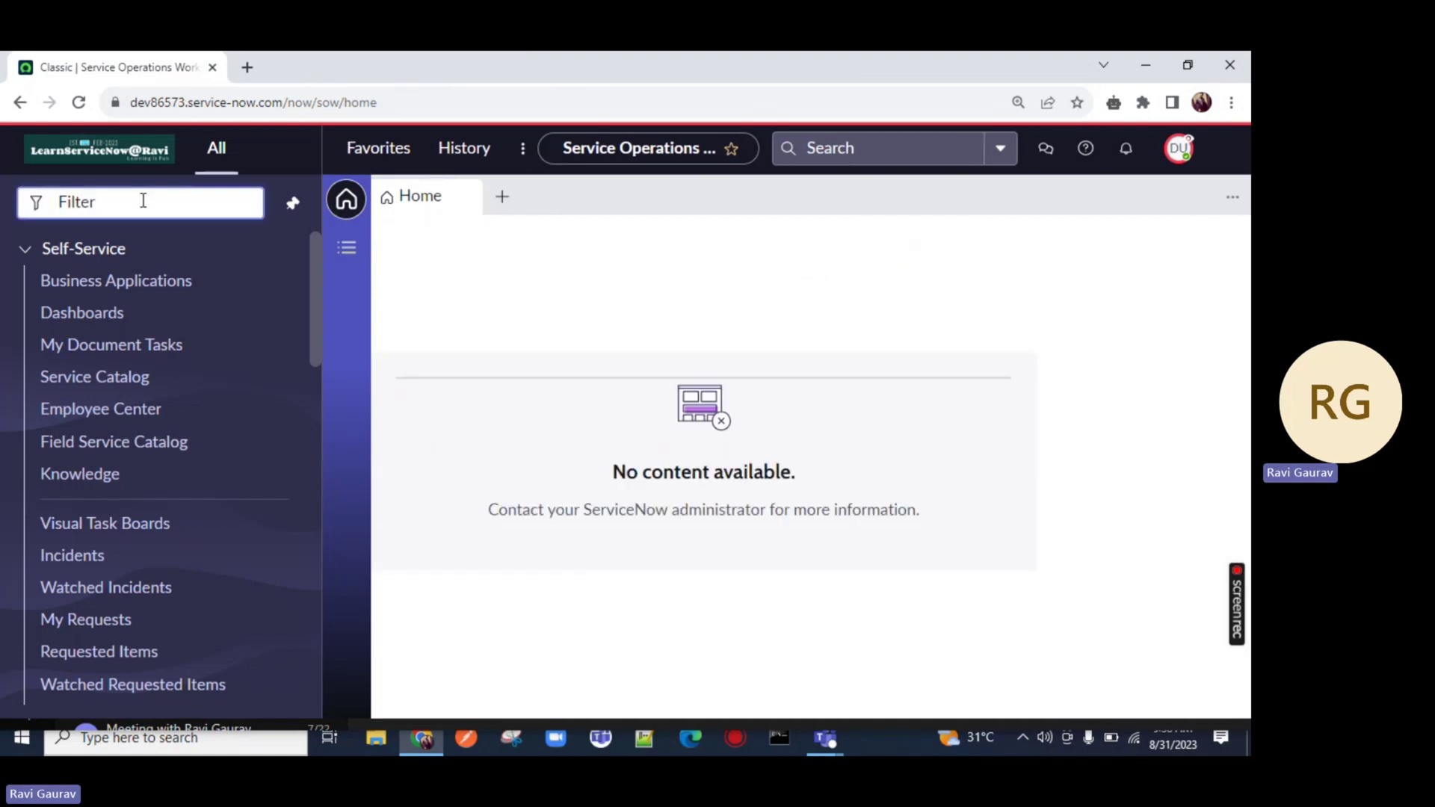
type("incident")
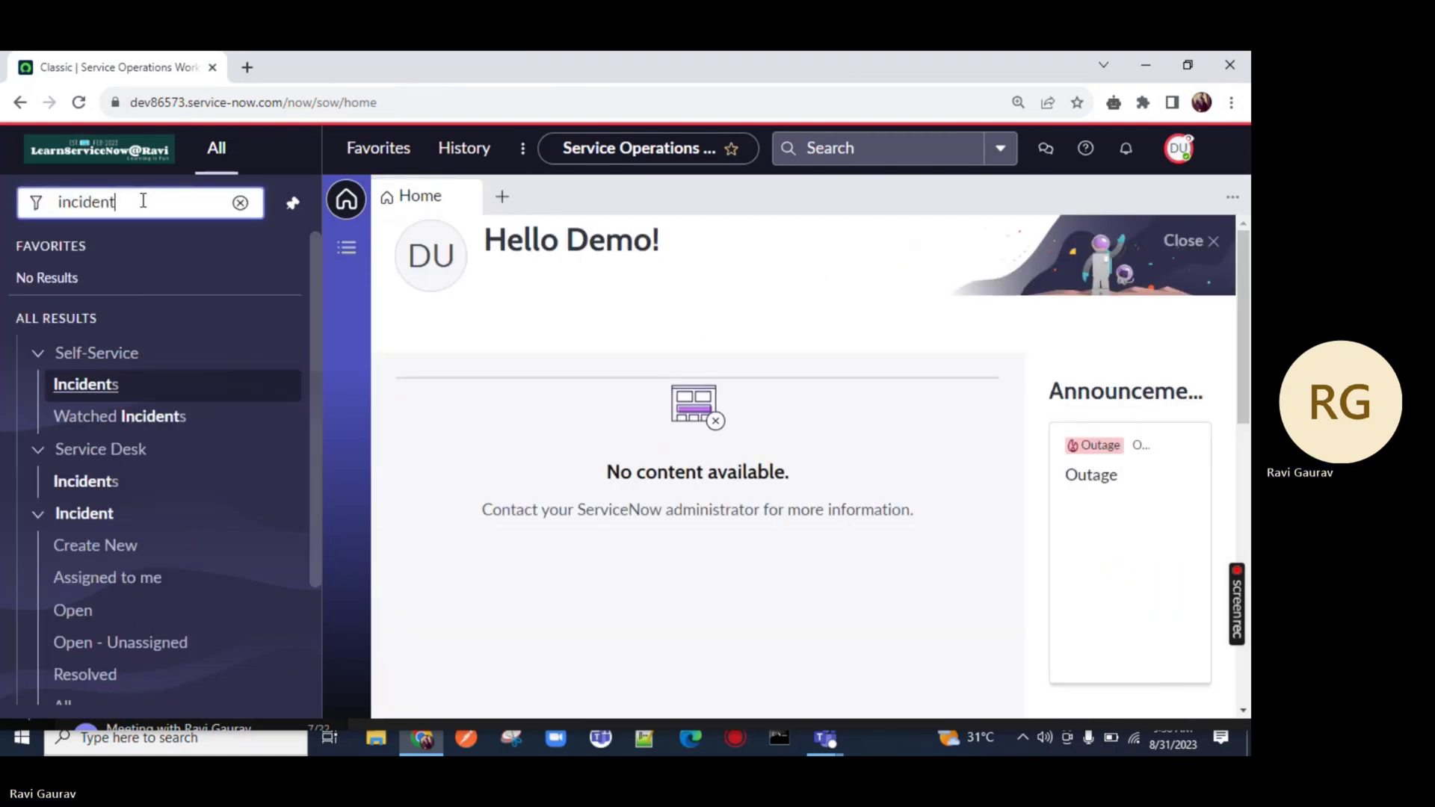
scroll(208, 413, "down", 3)
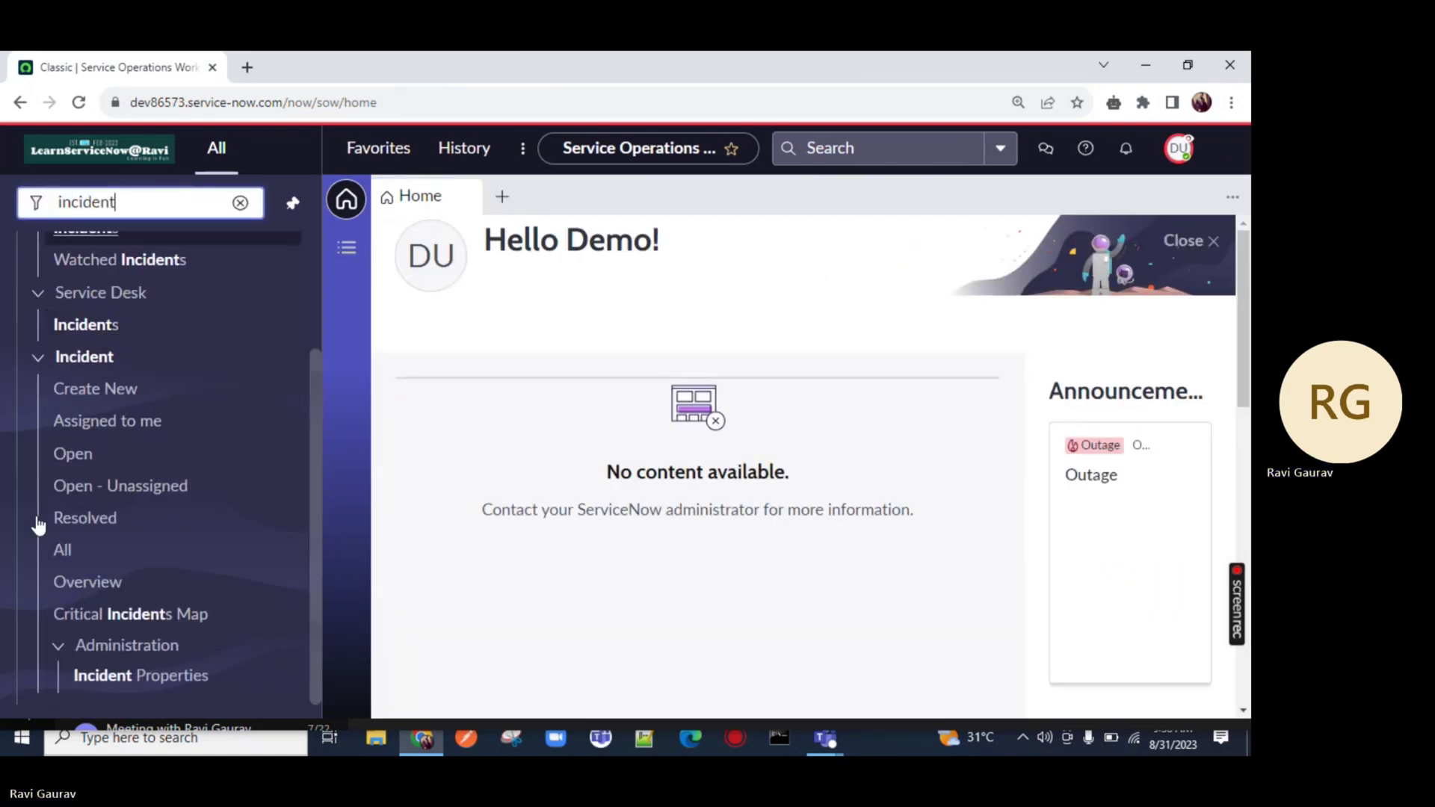
left_click(61, 549)
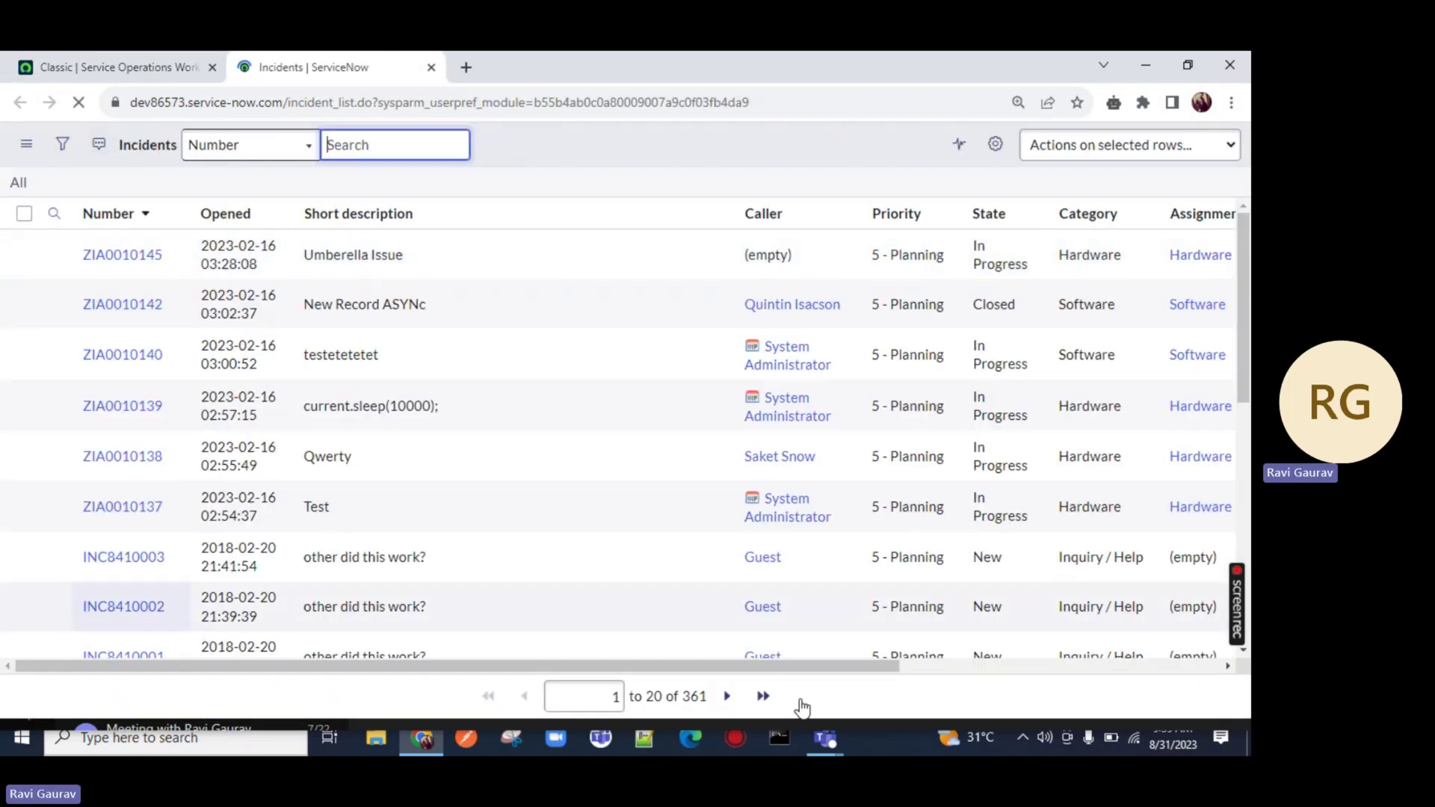
Open INC8410003 from the list, try editing its Email ID, then go back to the Incidents list
scroll(563, 370, "down", 5)
scroll(613, 385, "up", 7)
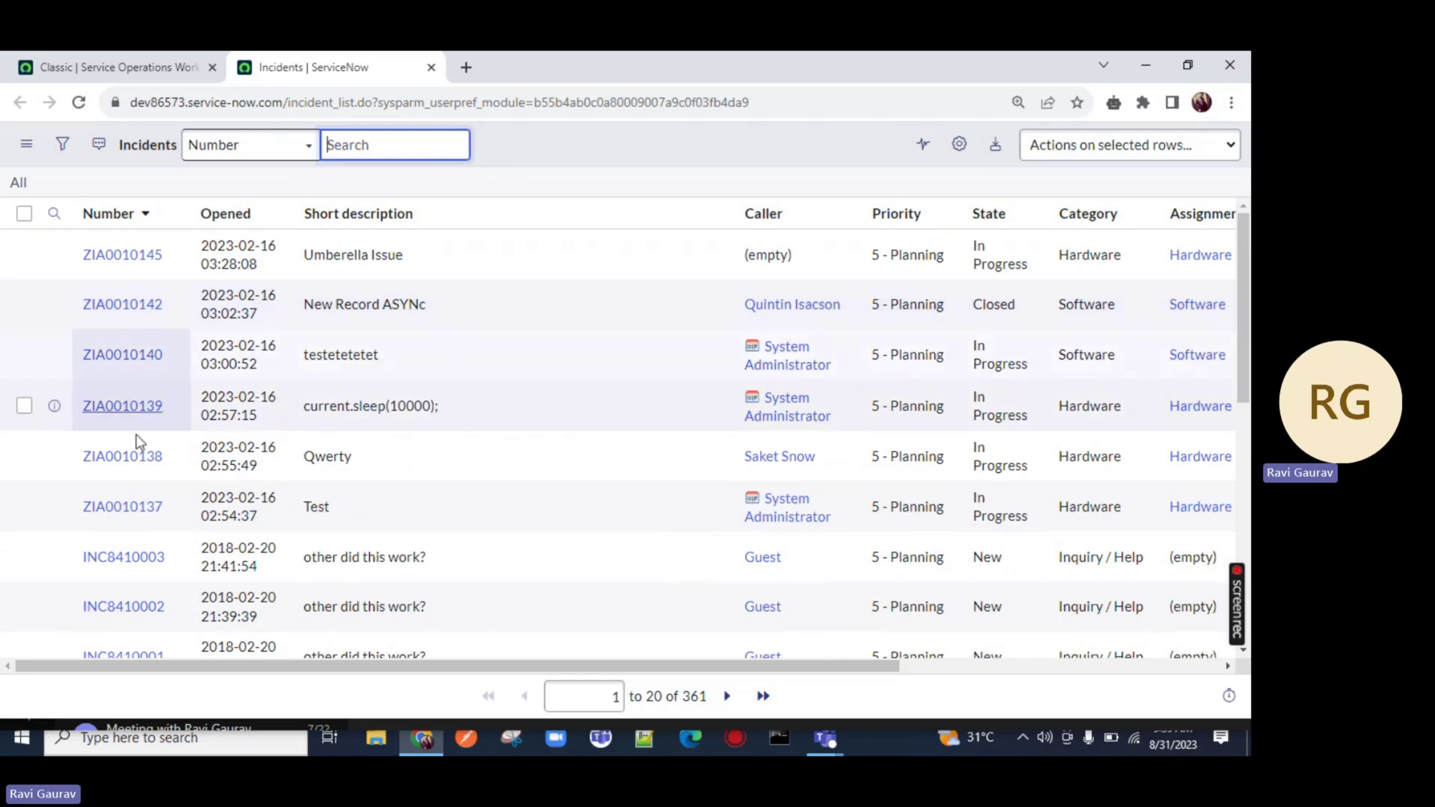
scroll(150, 448, "down", 2)
left_click(125, 377)
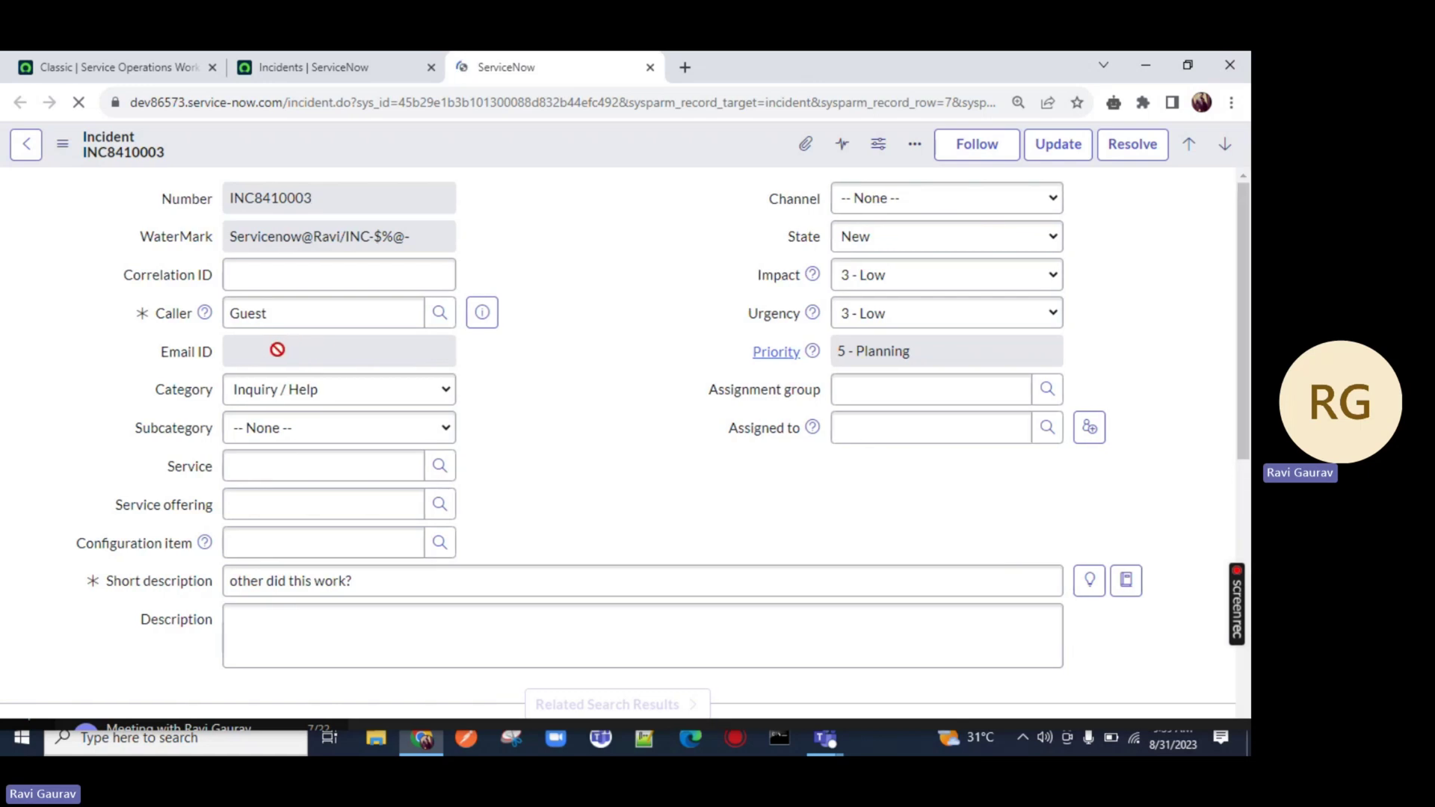
left_click(229, 363)
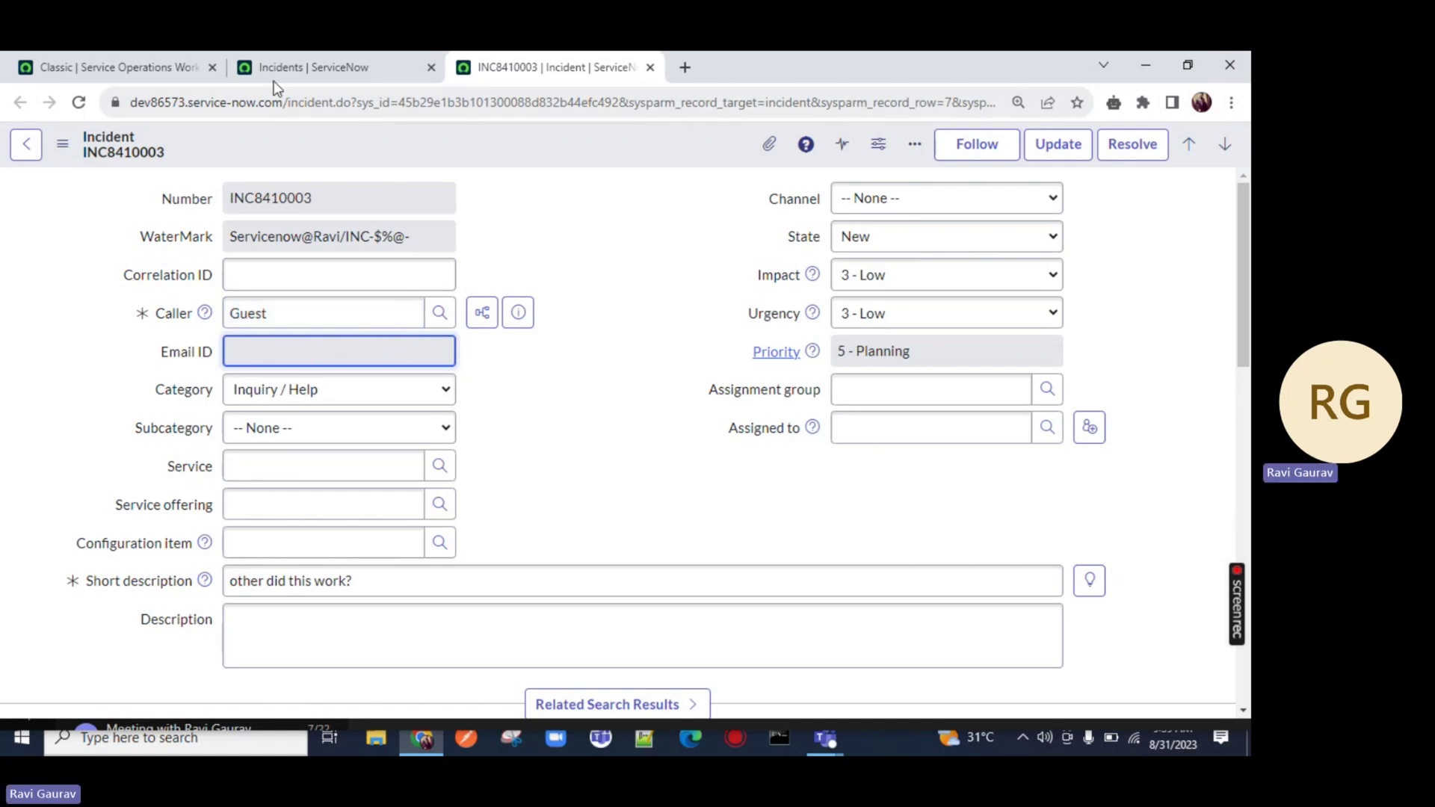
left_click(320, 67)
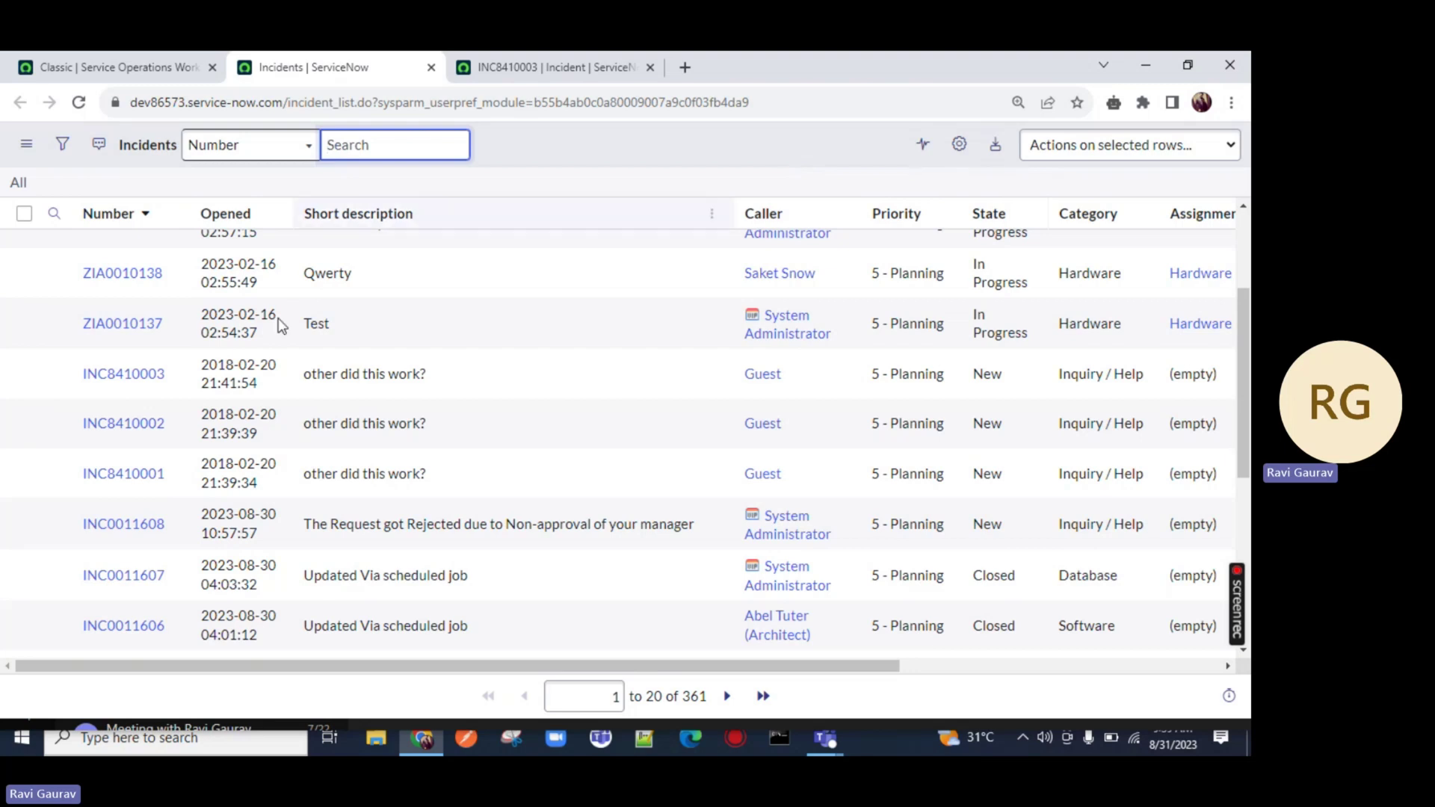
Open INC0011608, INC0011607 and INC0011606 in tabs, check their Email ID, then return to the list
middle_click(123, 526)
middle_click(124, 576)
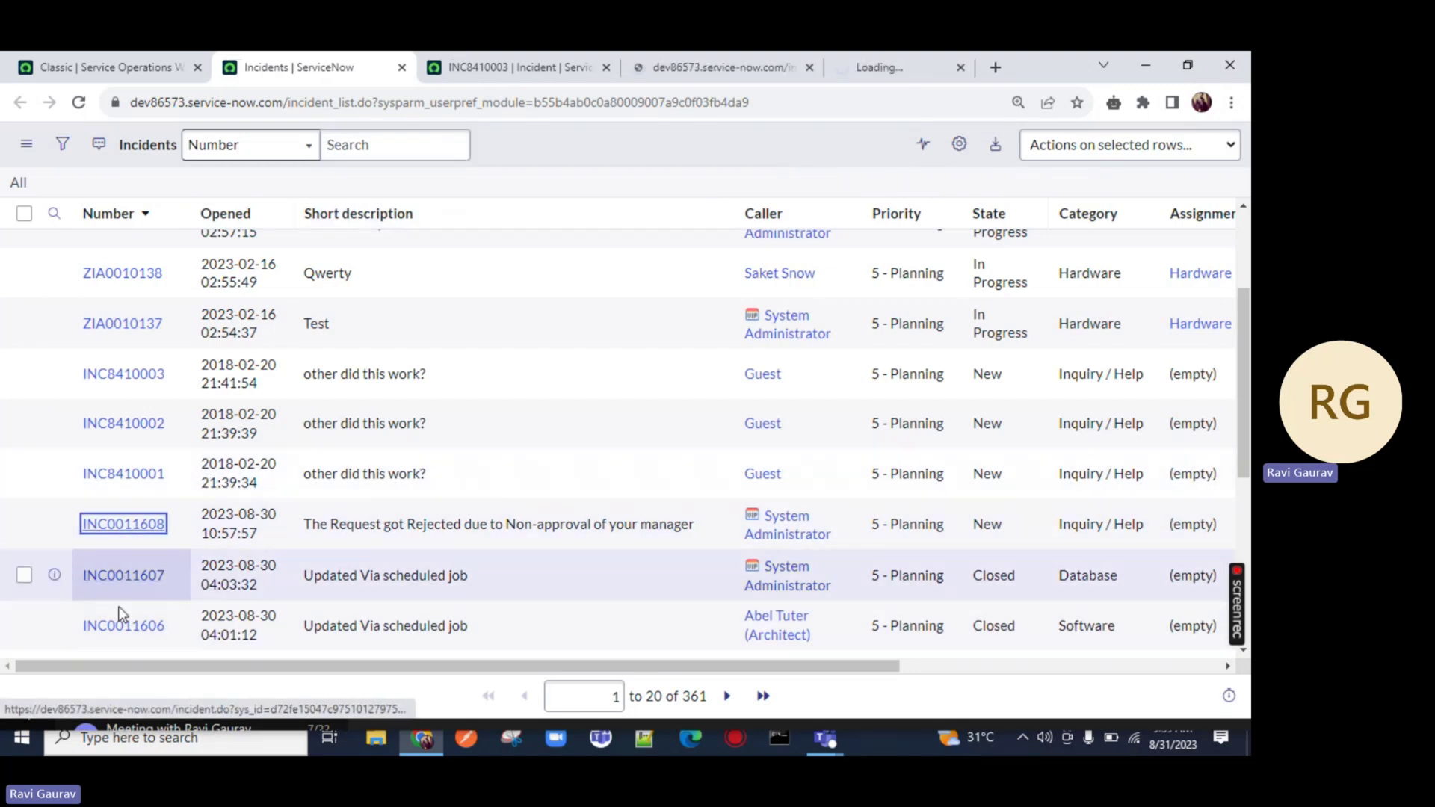
middle_click(123, 626)
left_click(568, 67)
left_click(763, 71)
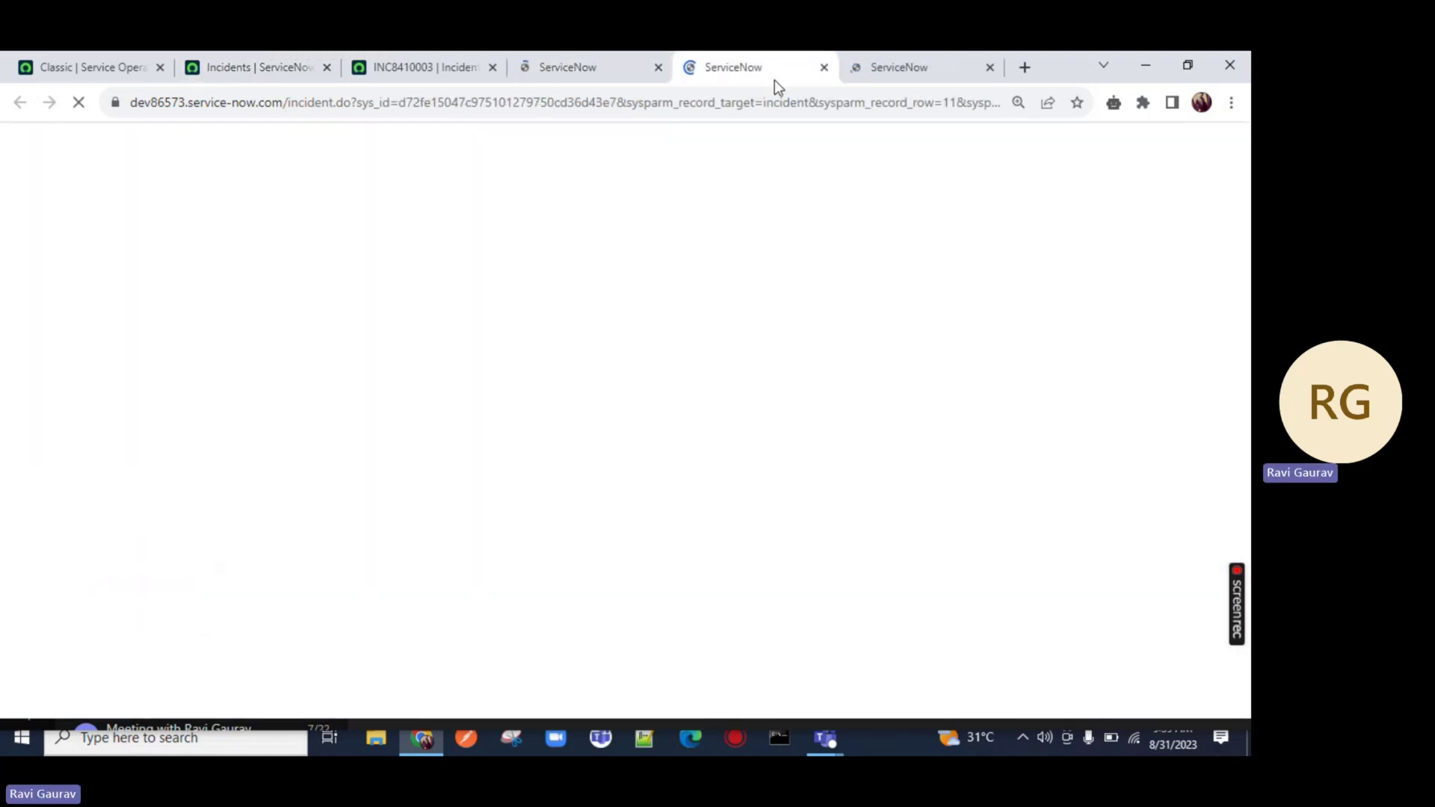
left_click(900, 71)
left_click(749, 60)
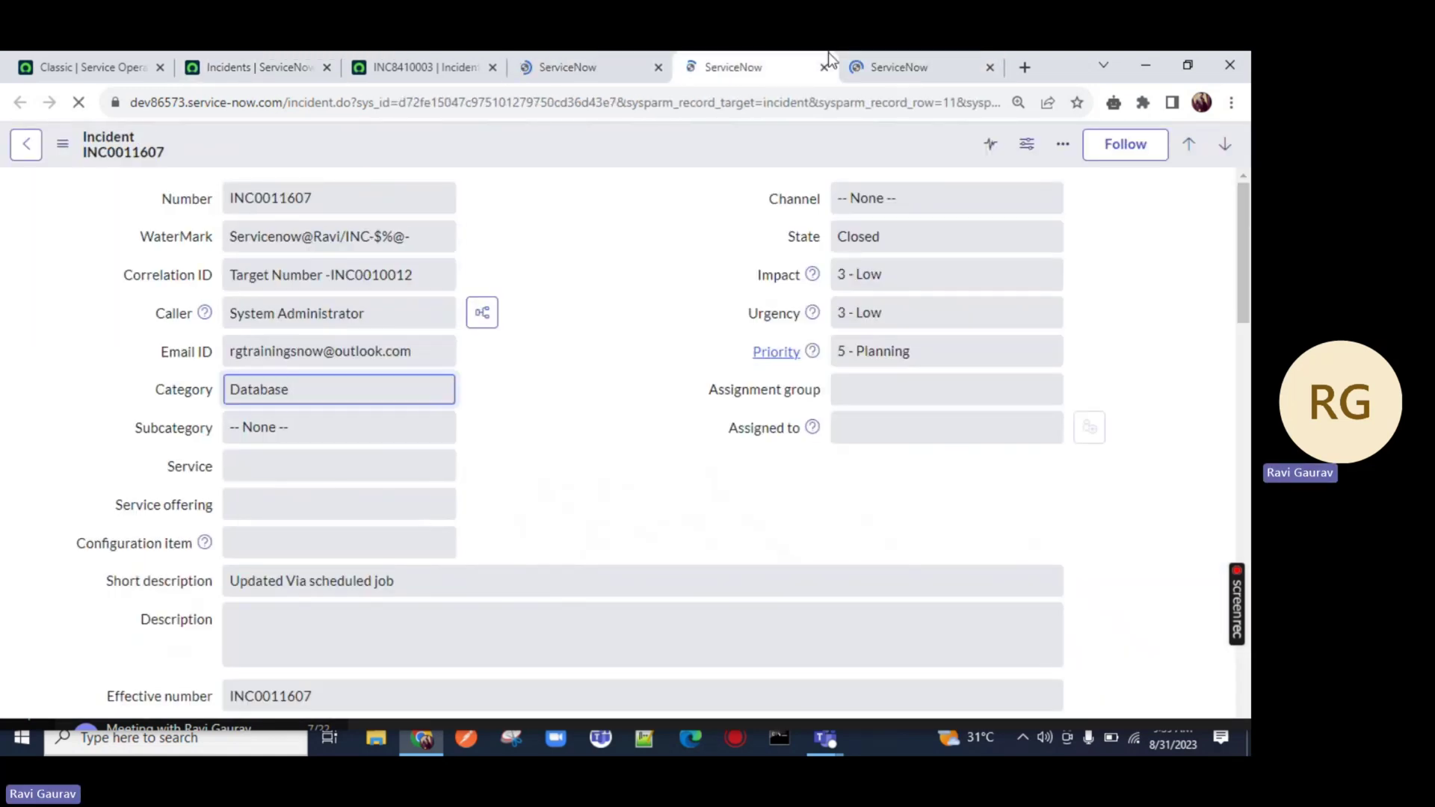
left_click(823, 66)
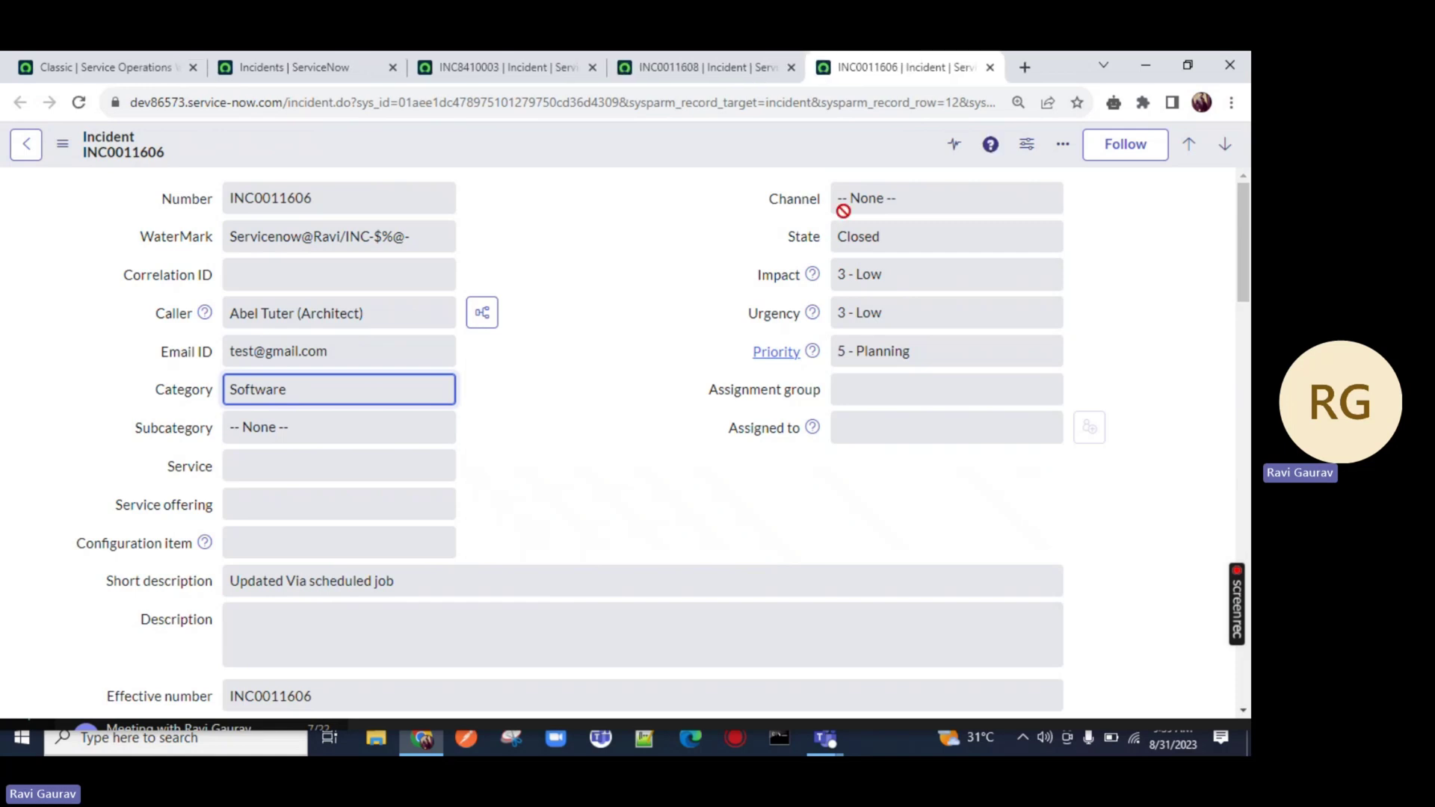
left_click(989, 67)
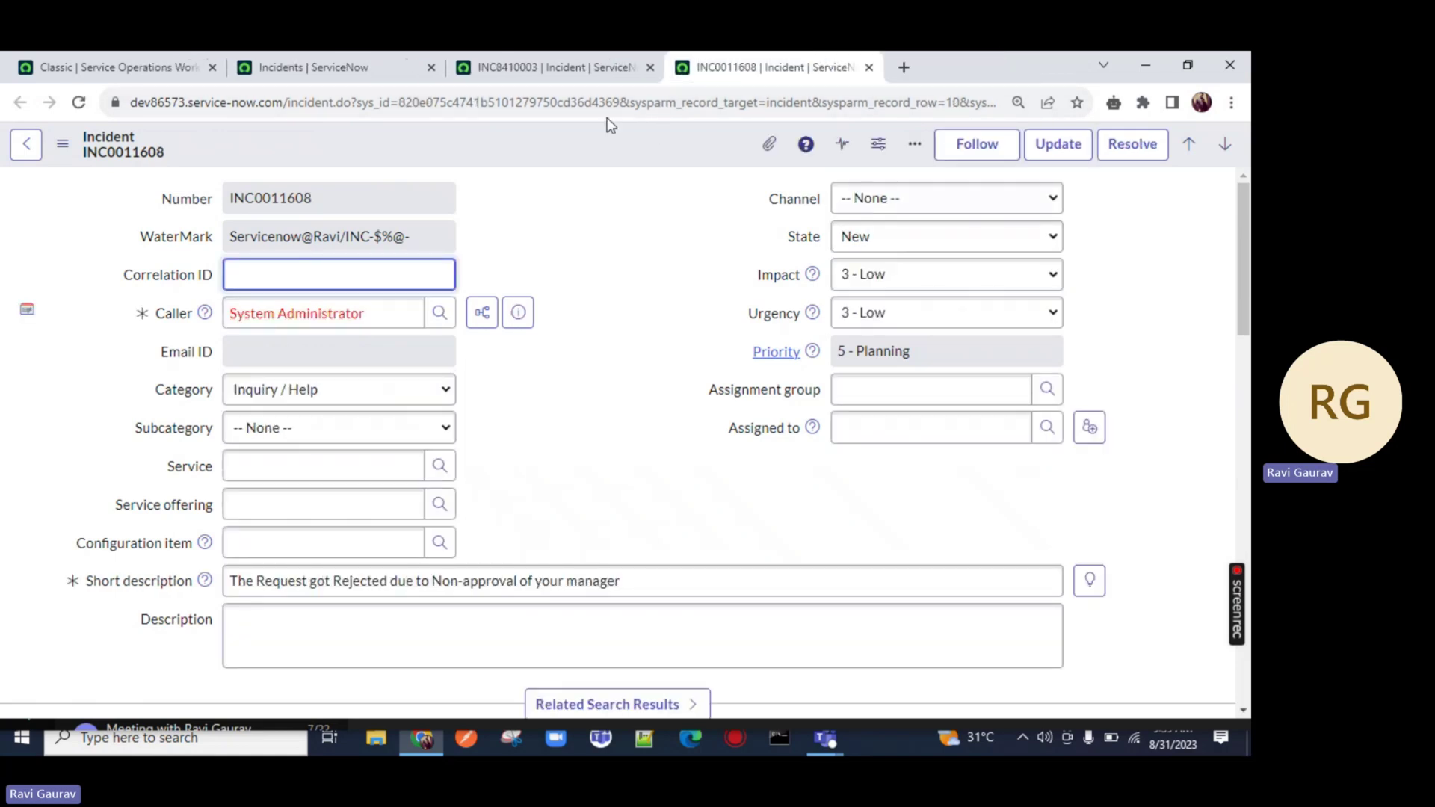
left_click(523, 68)
left_click(347, 69)
scroll(270, 549, "down", 5)
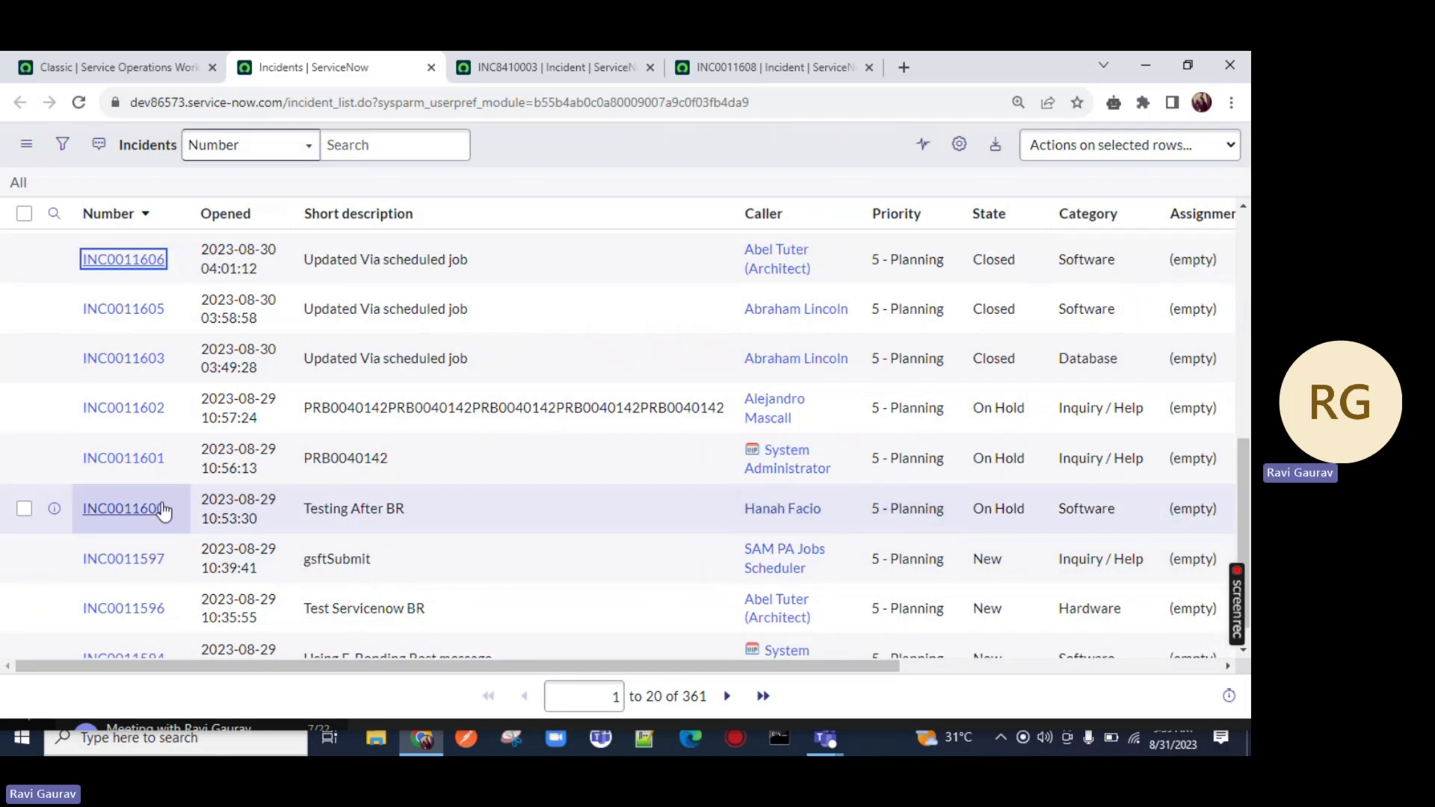
Open INC0011600, test its Email ID field, then close the leftover incident tabs
middle_click(120, 509)
left_click(859, 68)
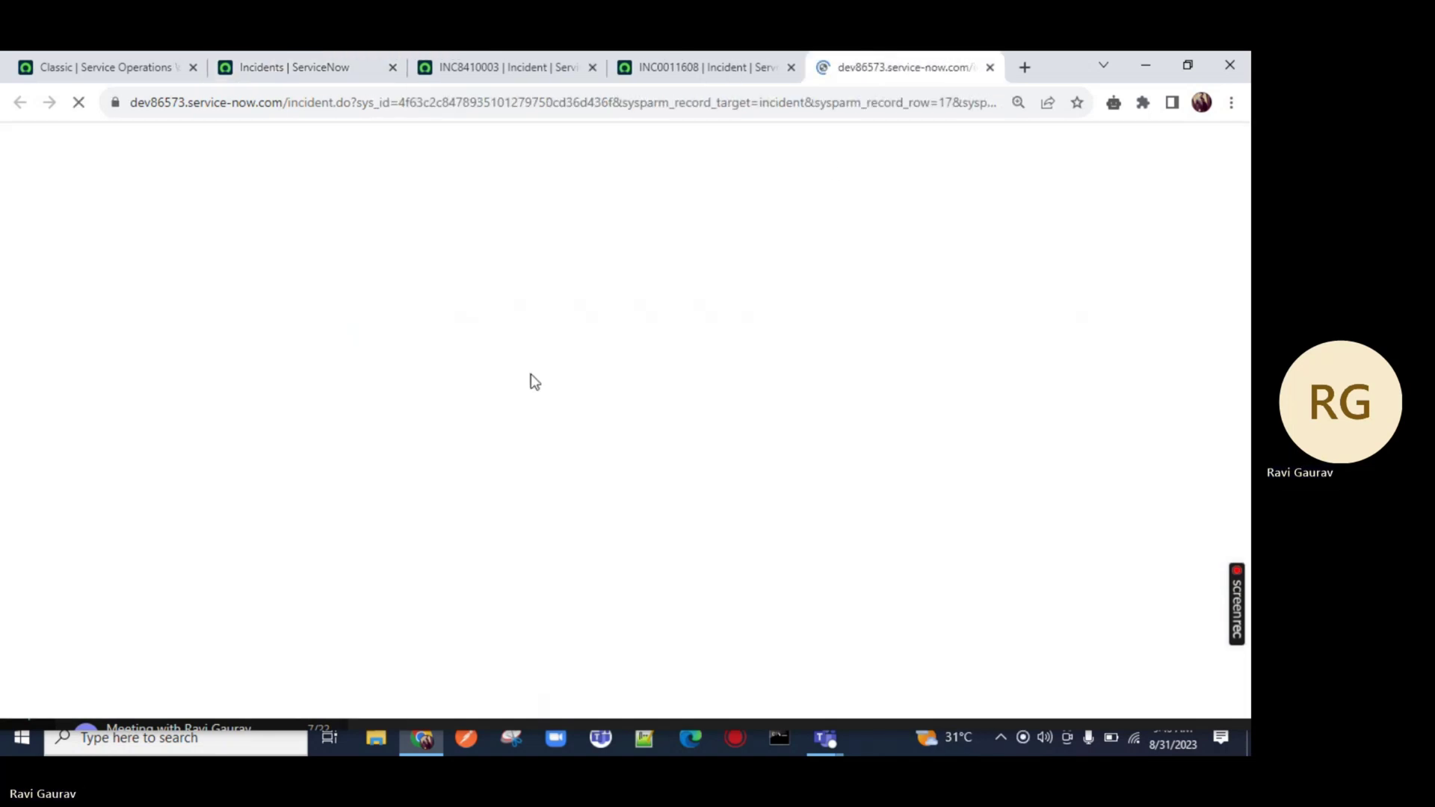
left_click(267, 346)
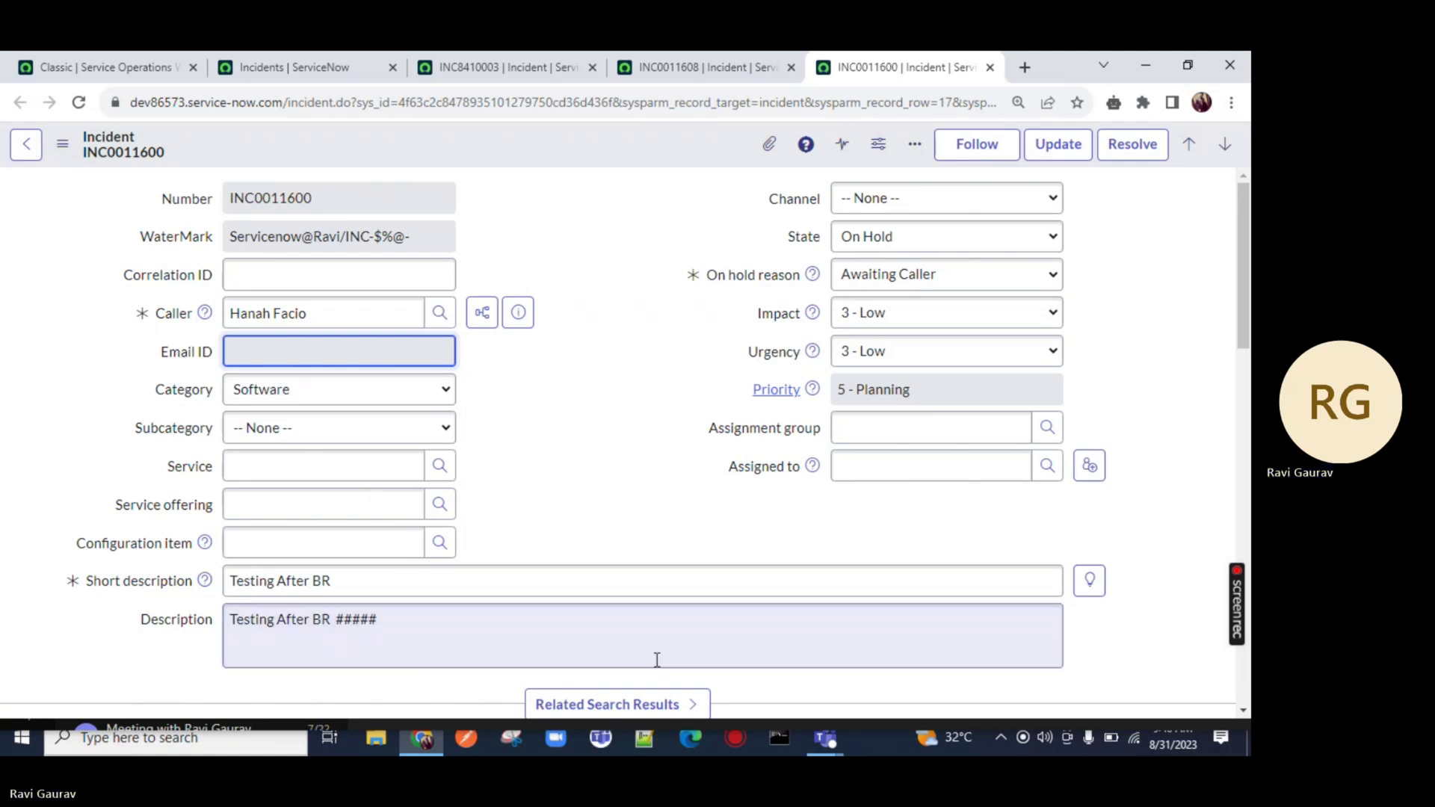
left_click(360, 60)
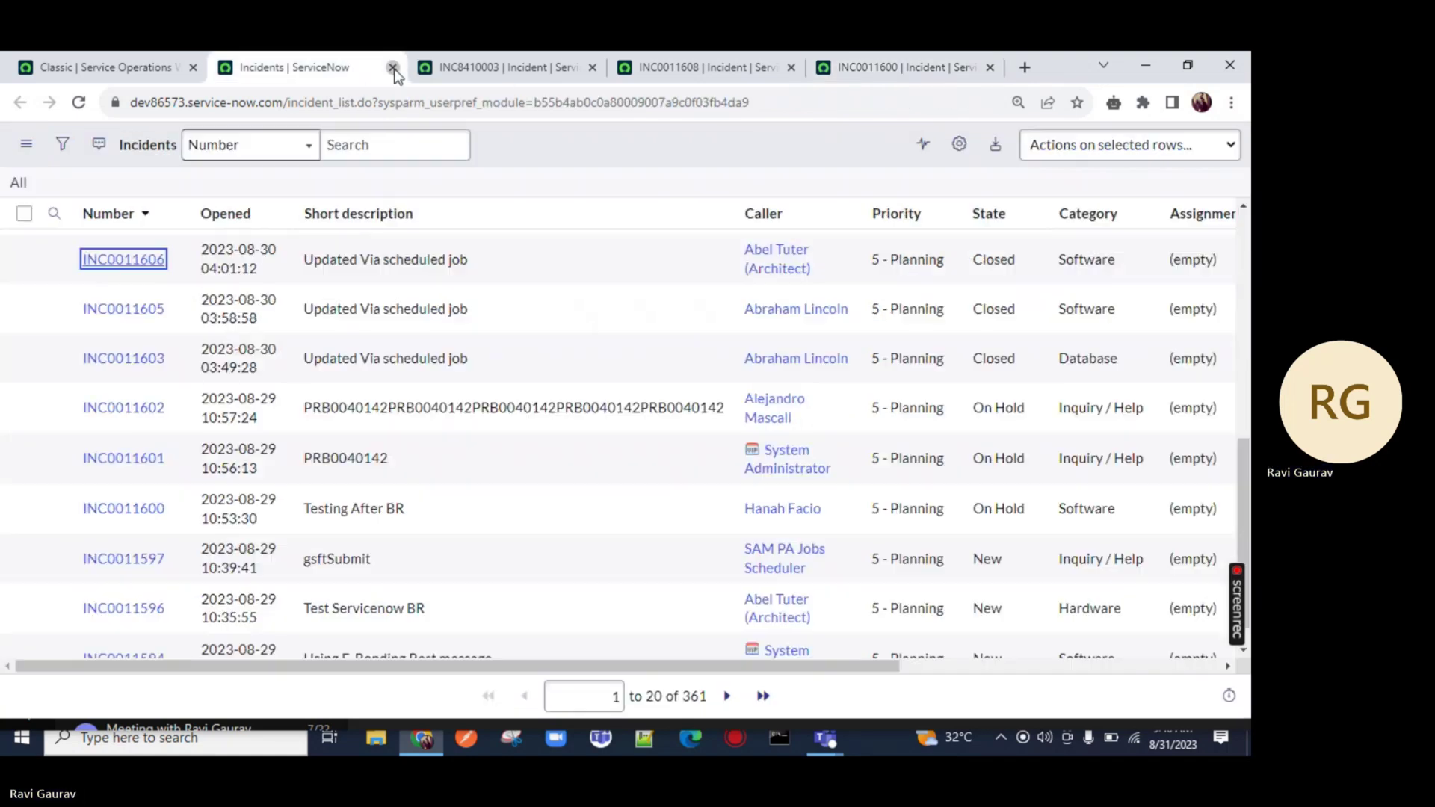
left_click(392, 67)
left_click(392, 67)
left_click(393, 67)
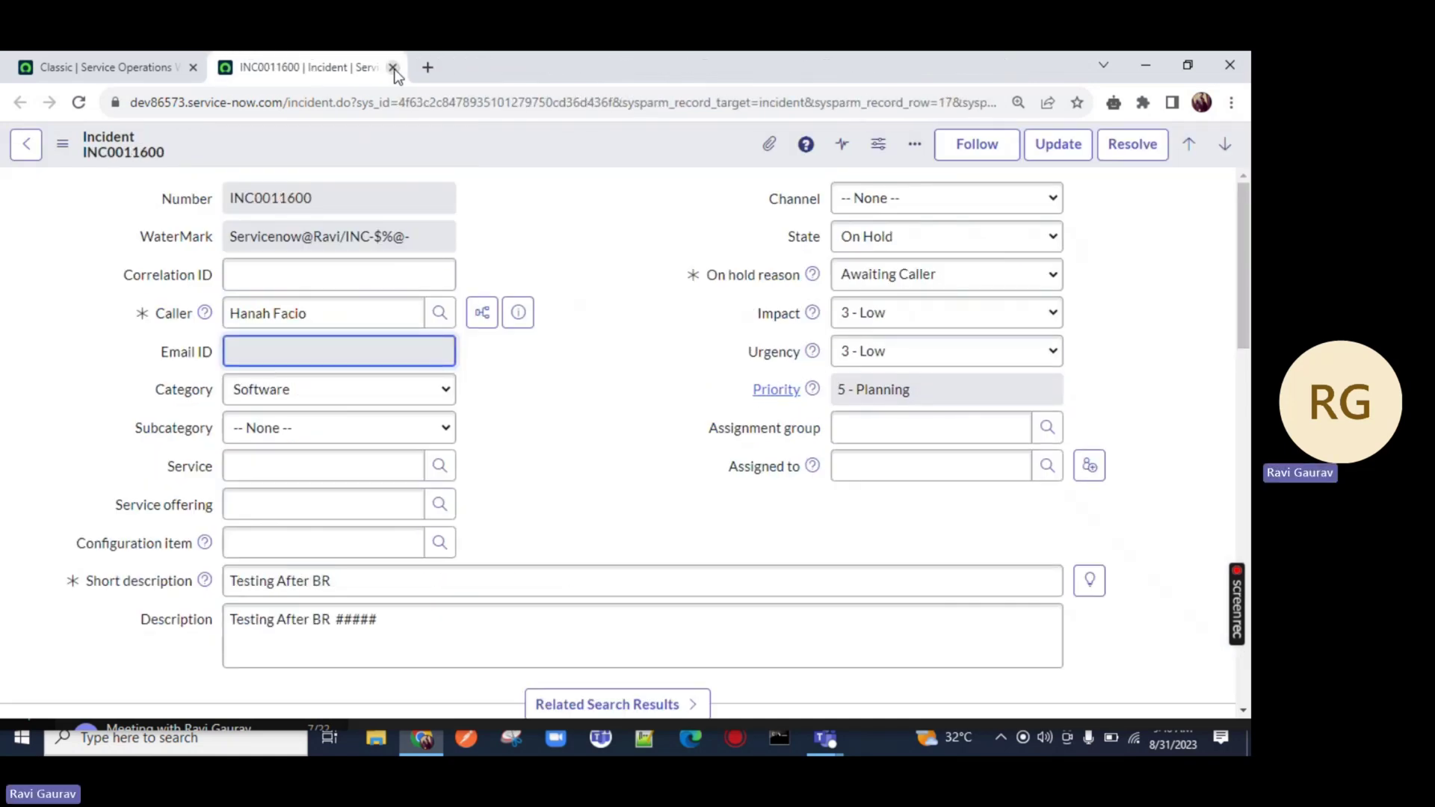
left_click(392, 67)
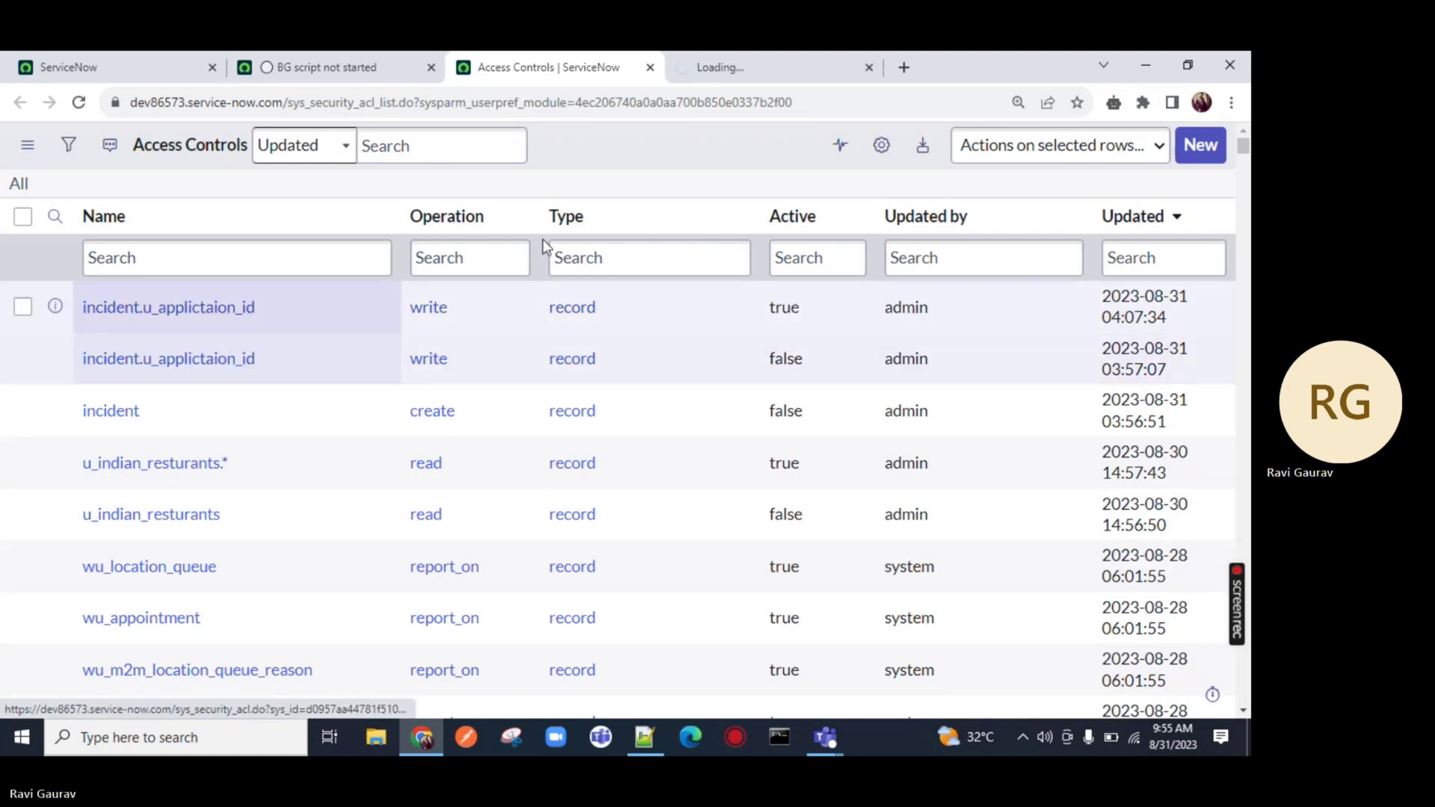
Open the active incident.u_applictaion_id write ACL and tick Advanced to expose the Script field
left_click(729, 69)
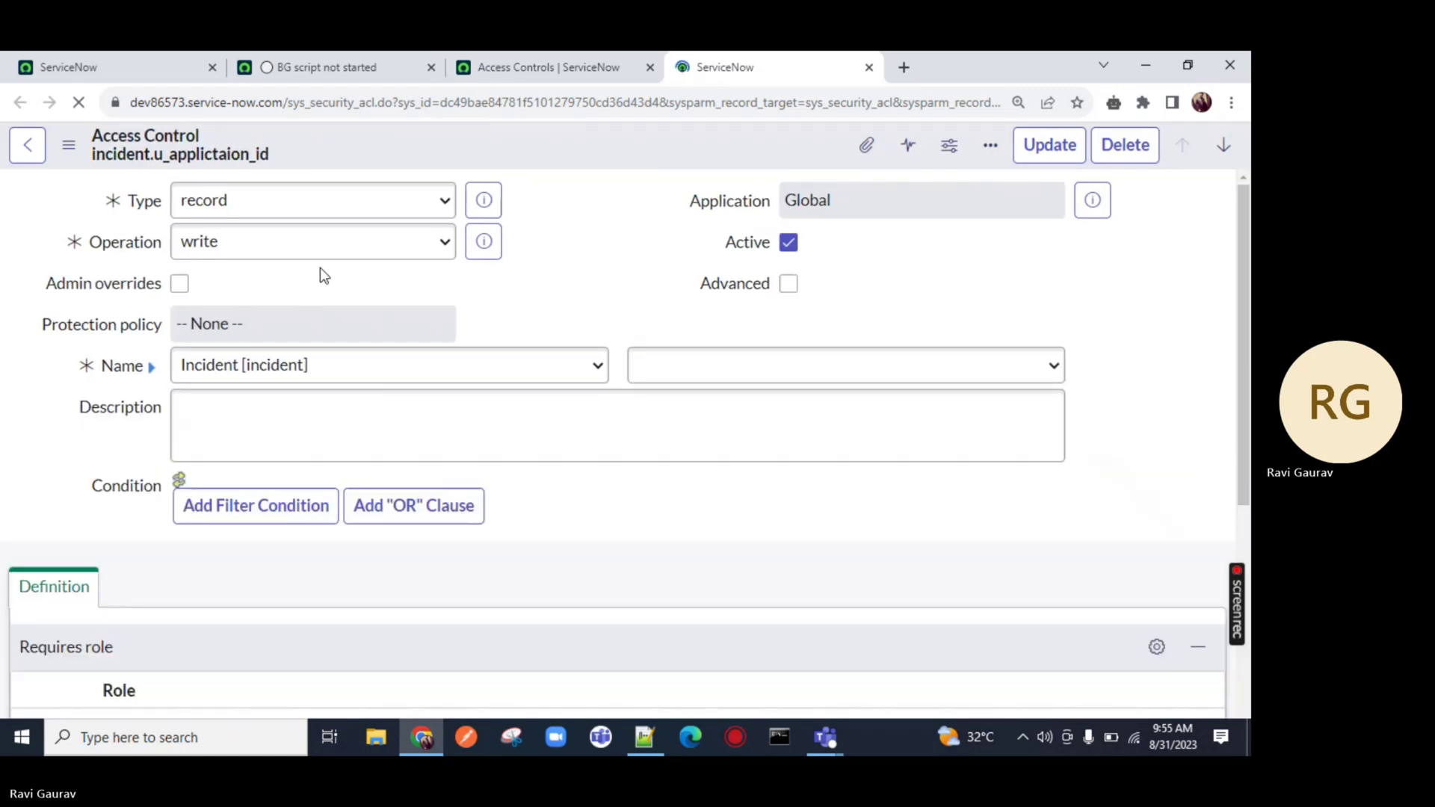
scroll(299, 314, "down", 4)
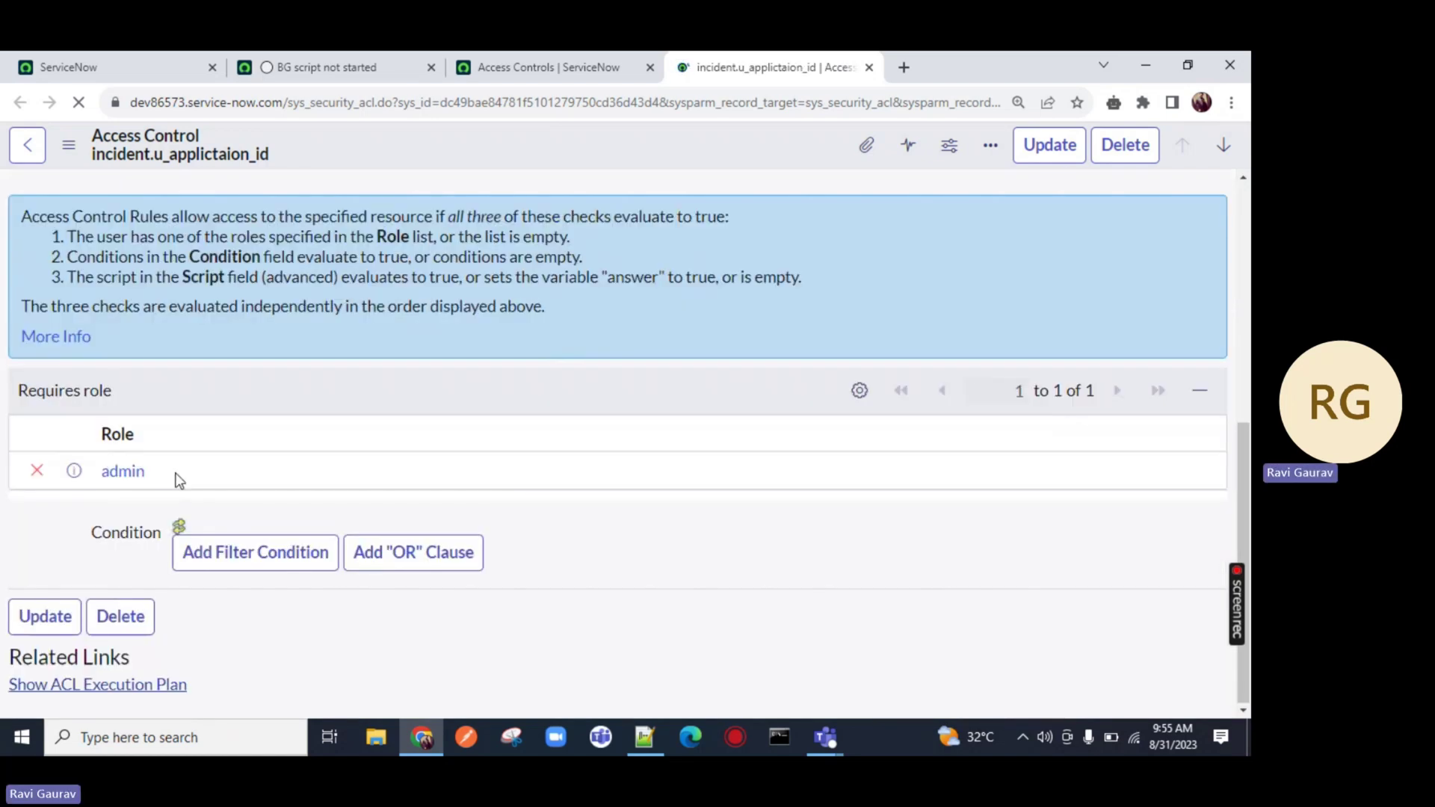
double_click(124, 472)
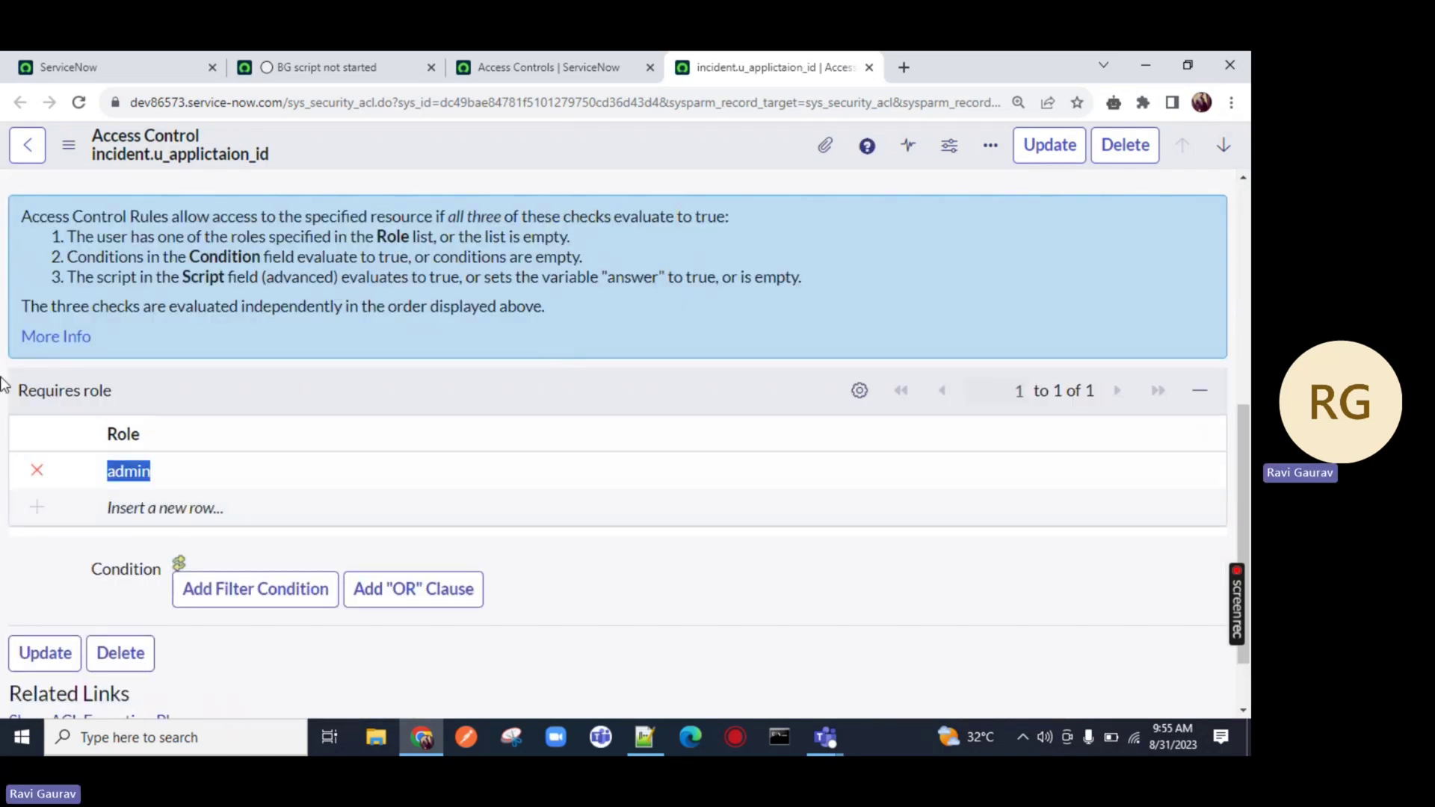
scroll(640, 408, "up", 6)
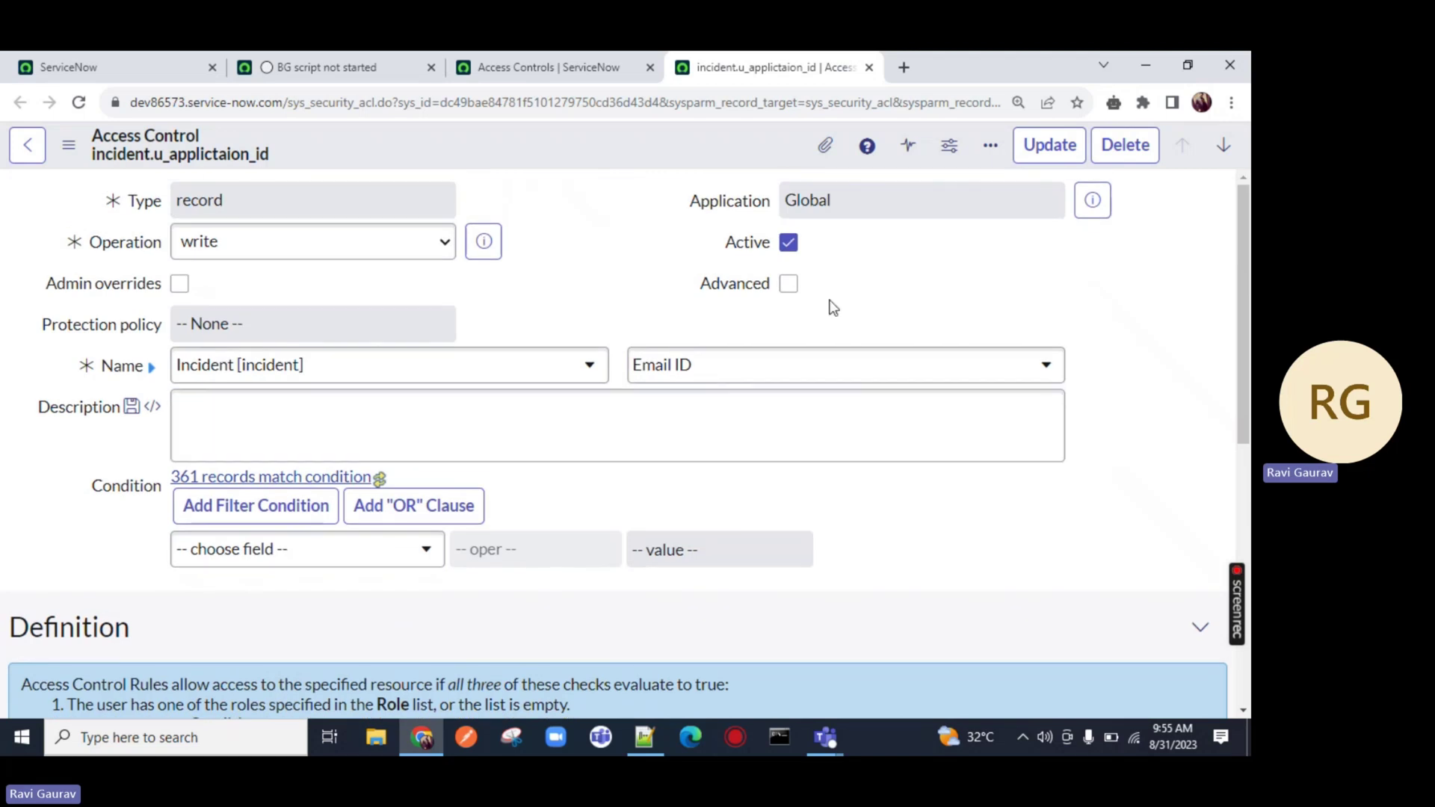
left_click(787, 283)
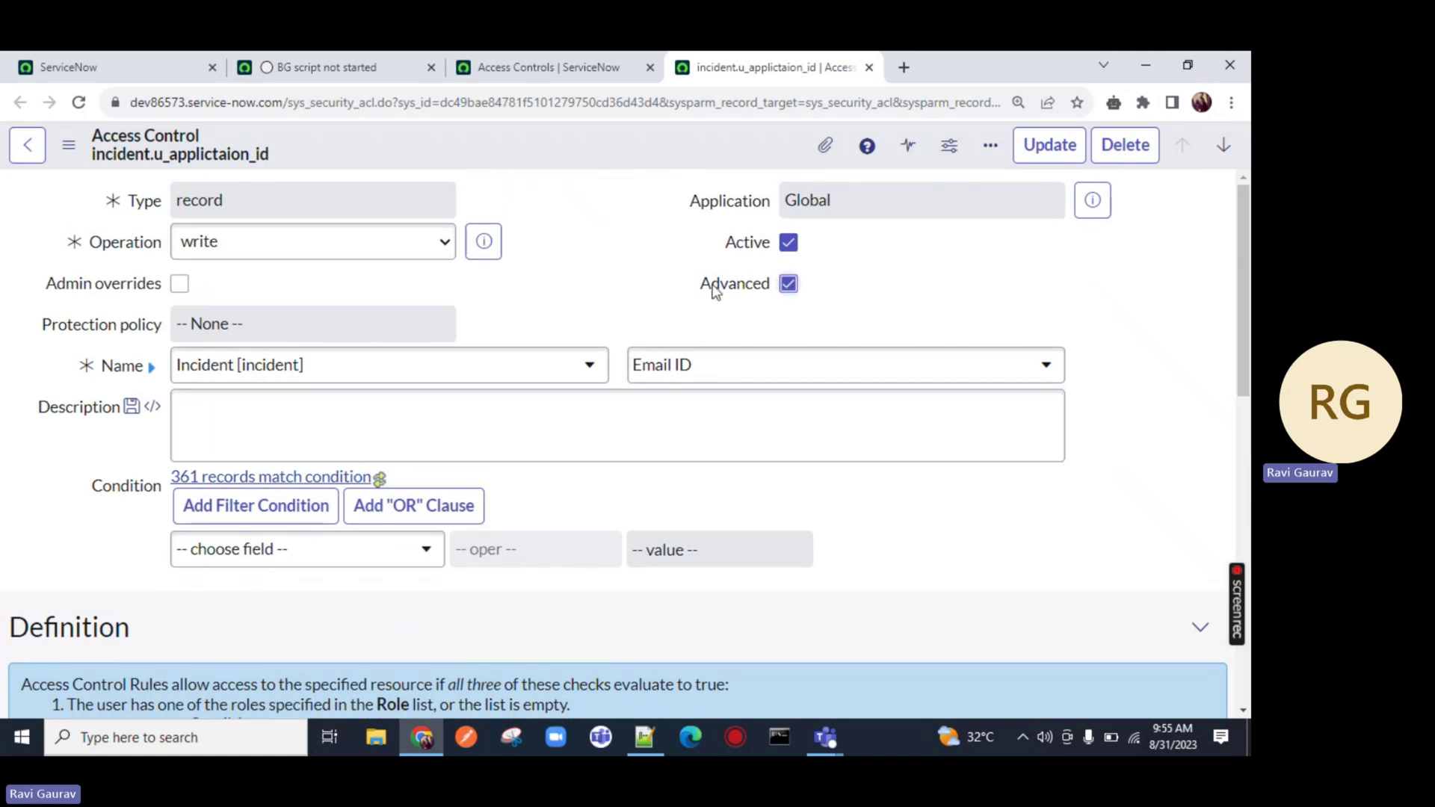
scroll(374, 526, "down", 10)
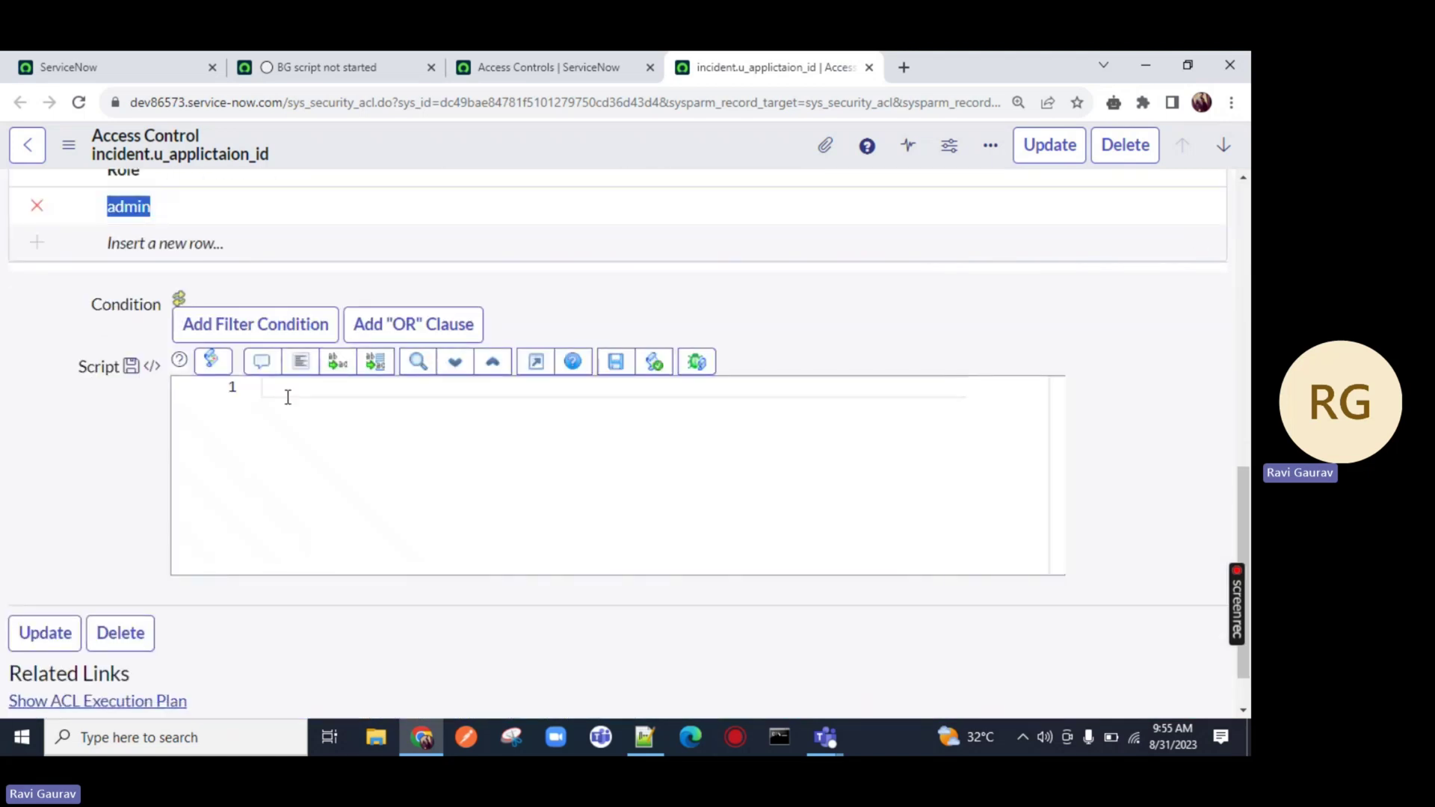
Place the cursor in the empty Script editor, then launch Snipping Tool
left_click(286, 390)
left_click(499, 732)
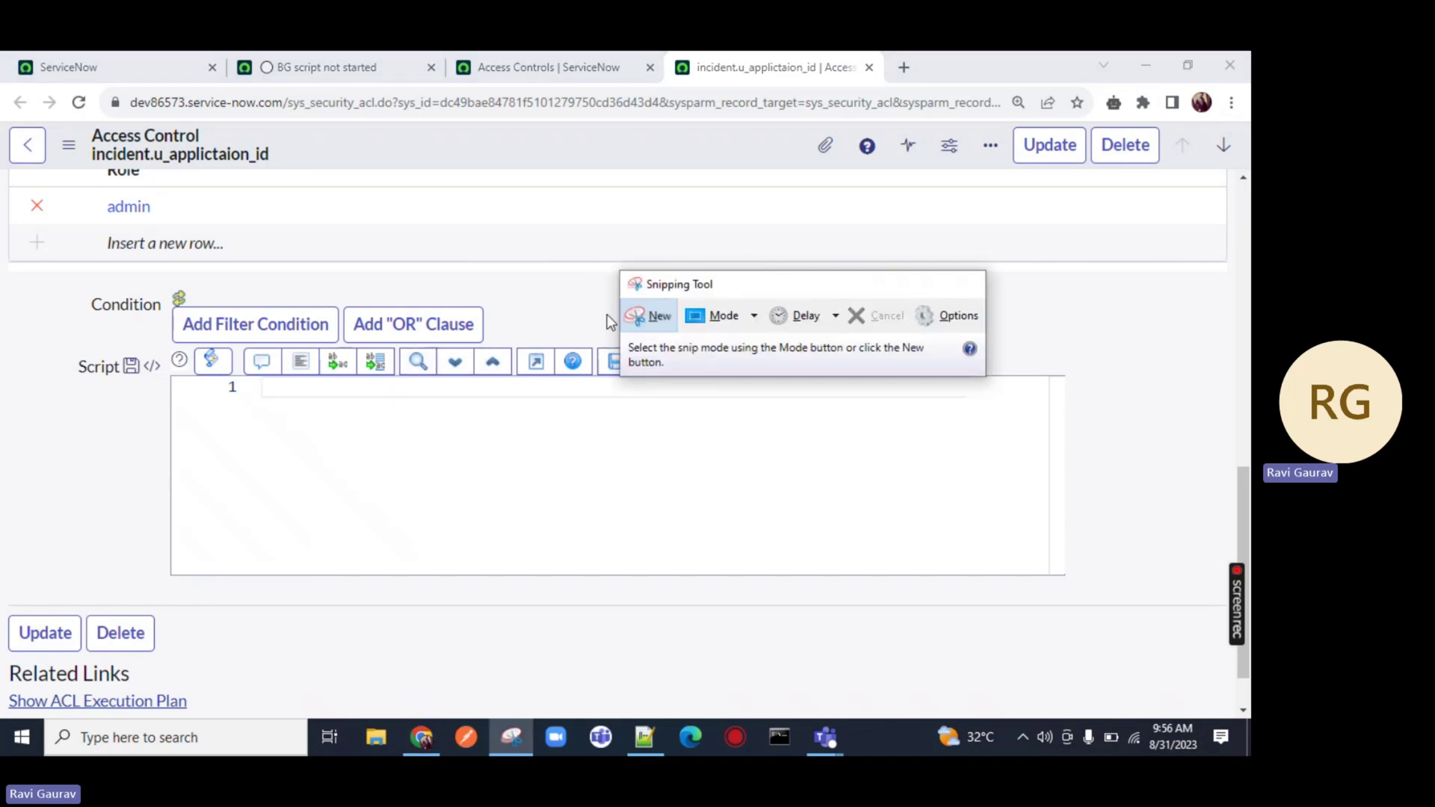
Capture the ACL form's role, condition and script area in Snipping Tool
left_click(635, 316)
left_click_drag(57, 287, 662, 613)
left_click(37, 171)
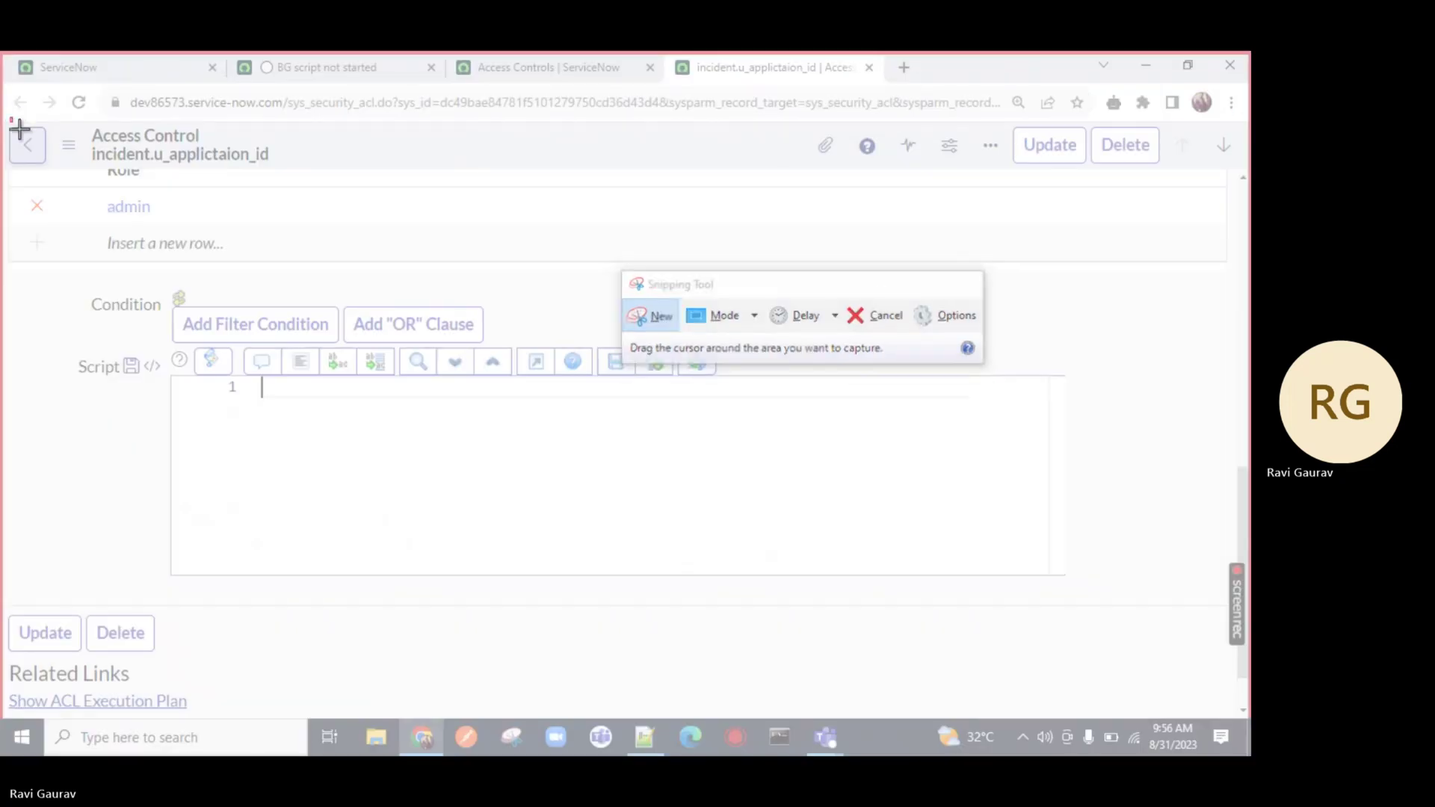
left_click_drag(796, 632, 868, 651)
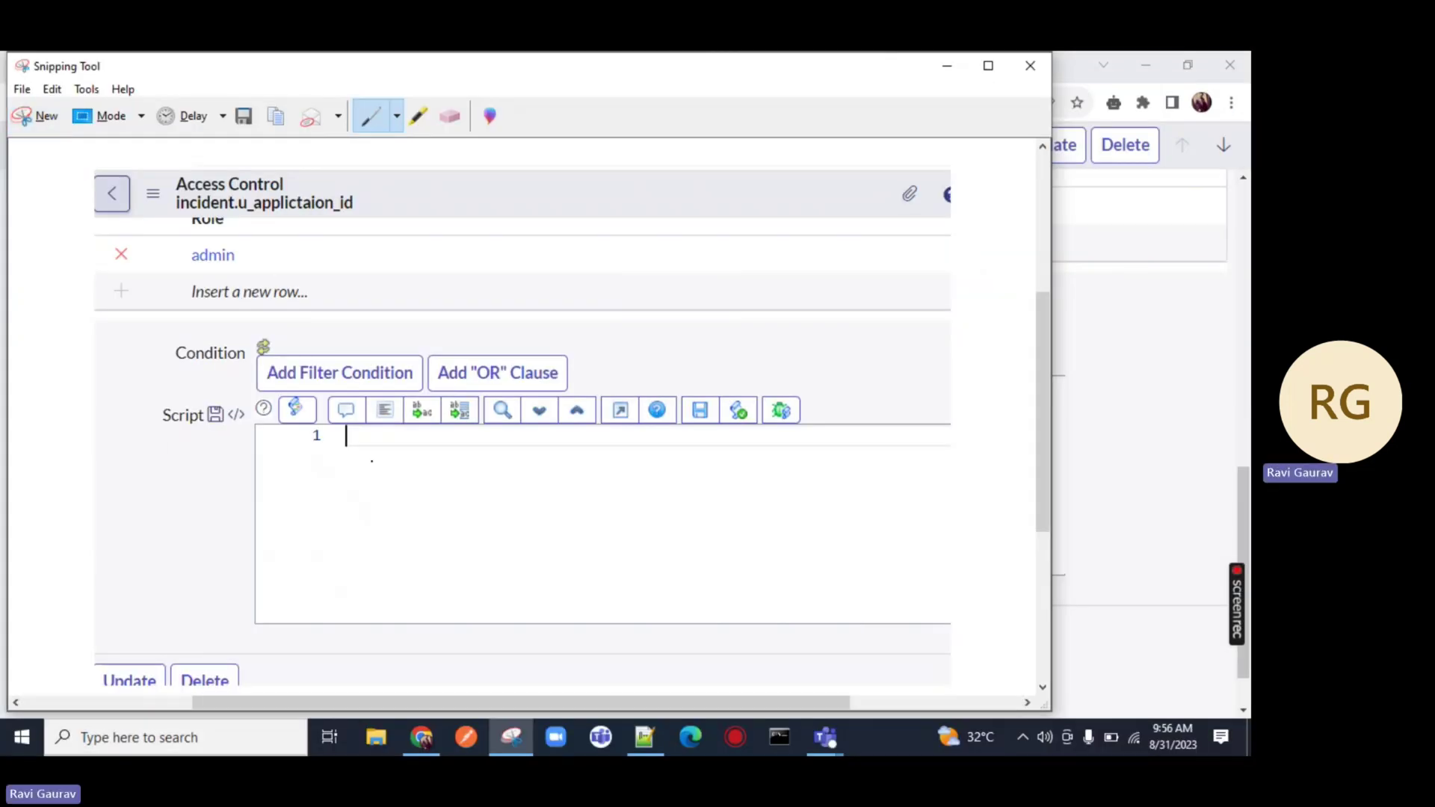
Handwrite 'return → answer' on the capture, with code marks around it
mouse_move(357, 499)
left_mouse_down()
mouse_move(364, 516)
mouse_move(415, 497)
left_mouse_up()
left_click_drag(422, 491, 448, 503)
mouse_move(451, 504)
left_mouse_down()
mouse_move(461, 488)
mouse_move(495, 496)
left_mouse_up()
mouse_move(522, 493)
left_mouse_down()
mouse_move(645, 501)
mouse_move(729, 482)
mouse_move(752, 500)
left_mouse_up()
left_click_drag(757, 495, 776, 476)
mouse_move(371, 459)
left_mouse_down()
mouse_move(461, 457)
mouse_move(464, 469)
left_mouse_up()
left_click_drag(356, 525, 472, 525)
left_click_drag(368, 559, 471, 551)
Circle the return statement and Script field, add arrows and 'answer', then minimize Snipping Tool
mouse_move(536, 469)
left_mouse_down()
mouse_move(597, 514)
mouse_move(491, 658)
mouse_move(598, 516)
left_mouse_up()
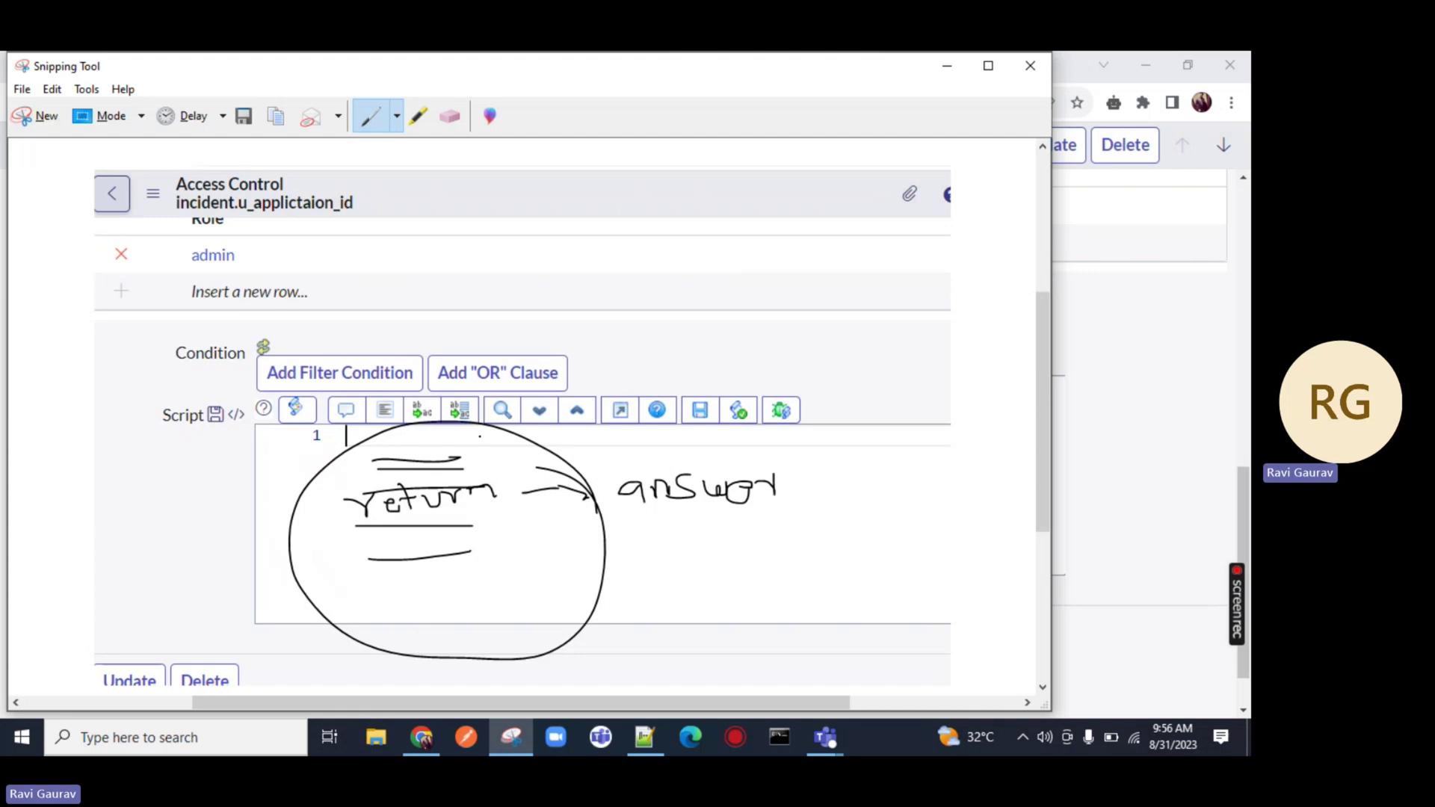
mouse_move(479, 435)
left_mouse_down()
mouse_move(598, 358)
mouse_move(588, 394)
left_mouse_up()
left_click_drag(616, 514, 903, 506)
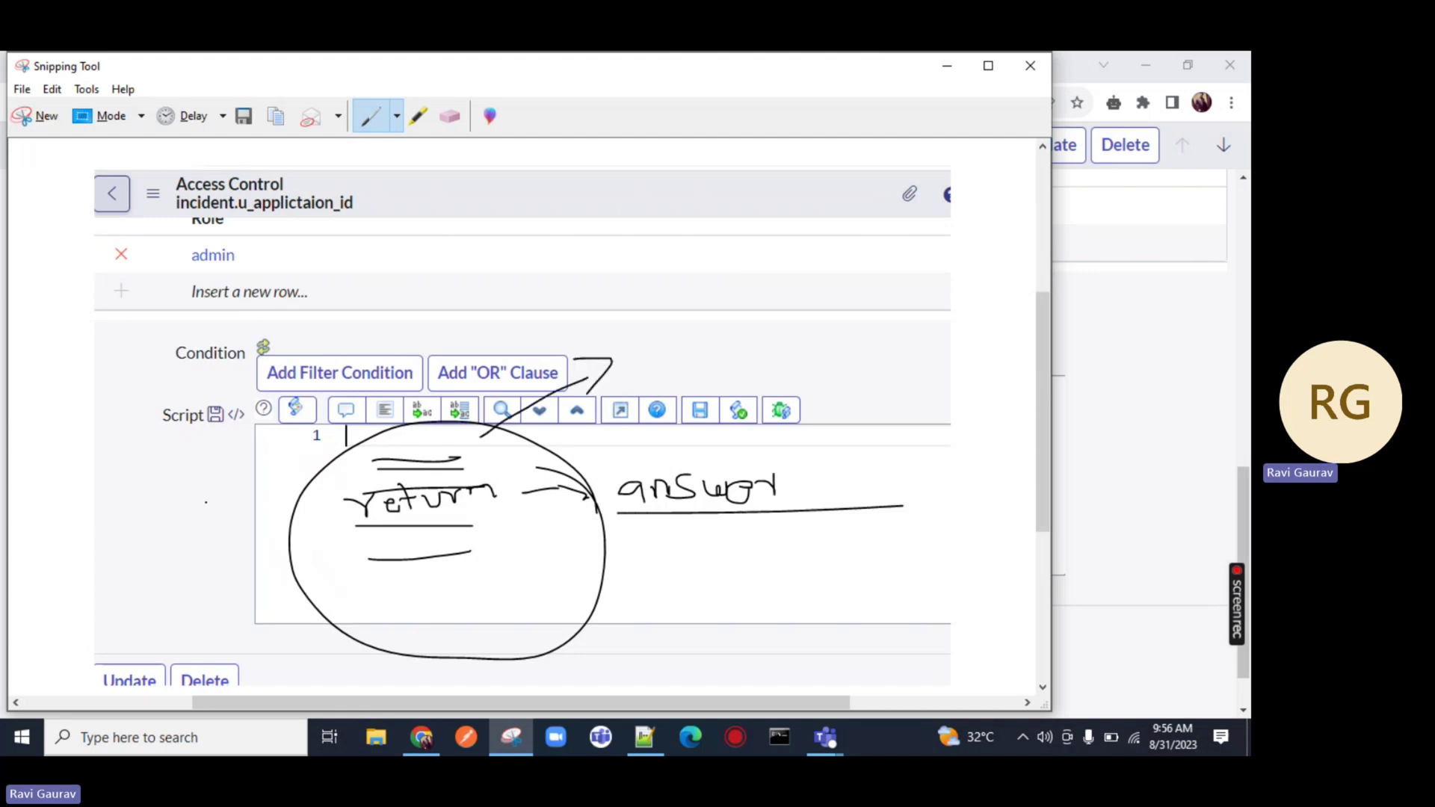
mouse_move(263, 403)
left_mouse_down()
mouse_move(157, 379)
mouse_move(315, 442)
mouse_move(261, 391)
left_mouse_up()
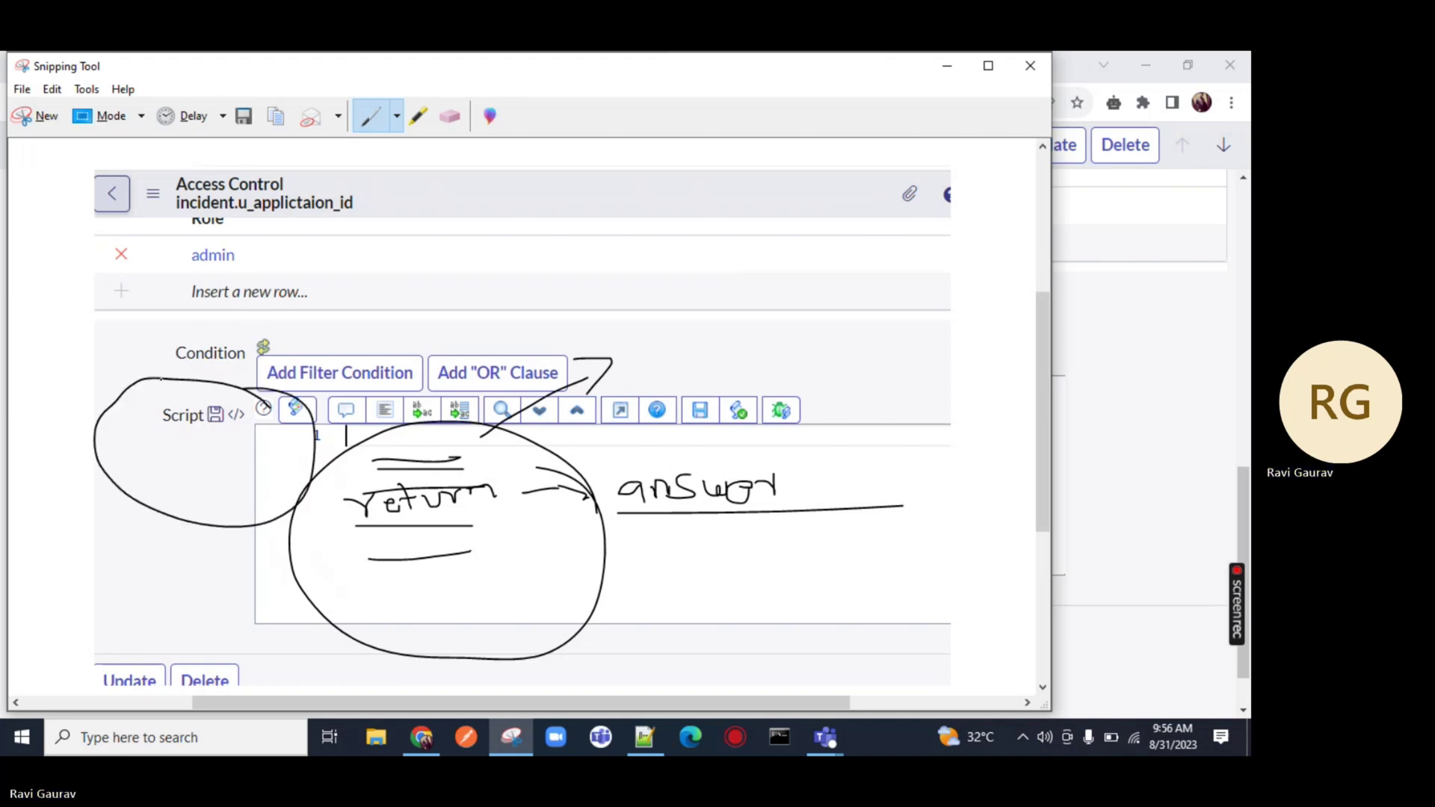
mouse_move(162, 379)
left_mouse_down()
mouse_move(376, 303)
mouse_move(352, 326)
left_mouse_up()
mouse_move(427, 282)
left_mouse_down()
mouse_move(412, 296)
mouse_move(532, 291)
mouse_move(554, 262)
mouse_move(568, 293)
left_mouse_up()
left_click_drag(593, 271, 619, 254)
left_click(957, 73)
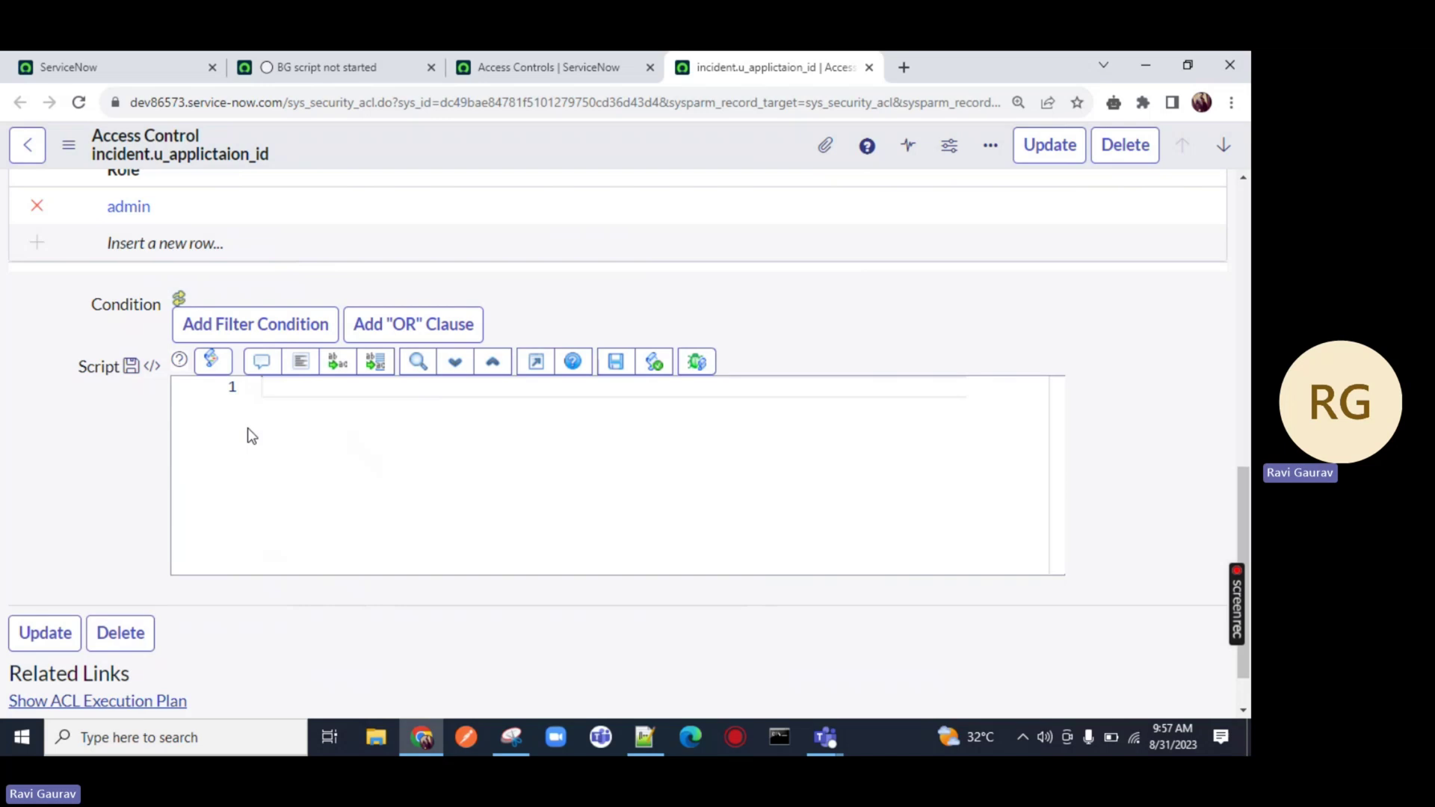
Enter gs.hasRole('admin') on the first script line using autocomplete
type("gs.")
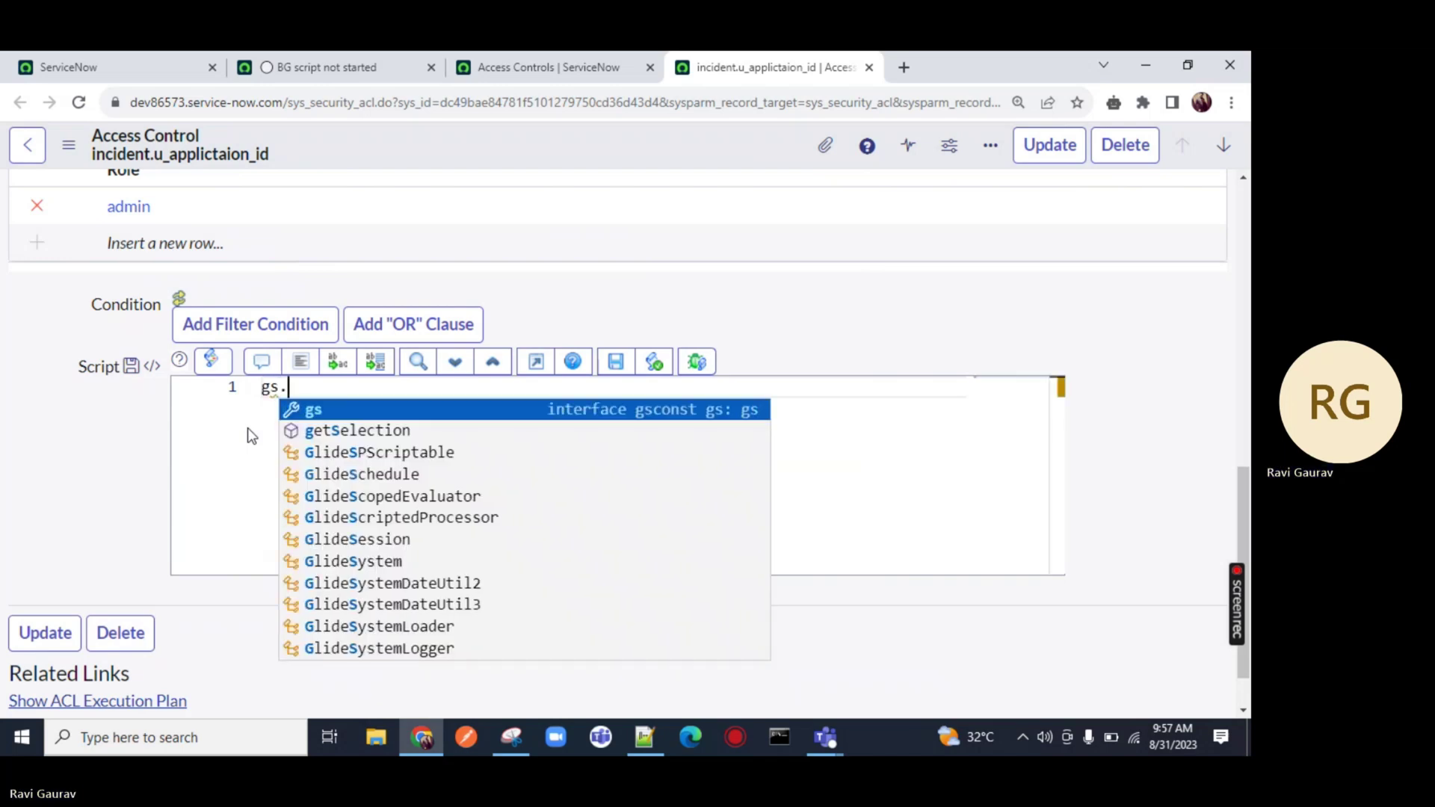
type("has")
key("Down")
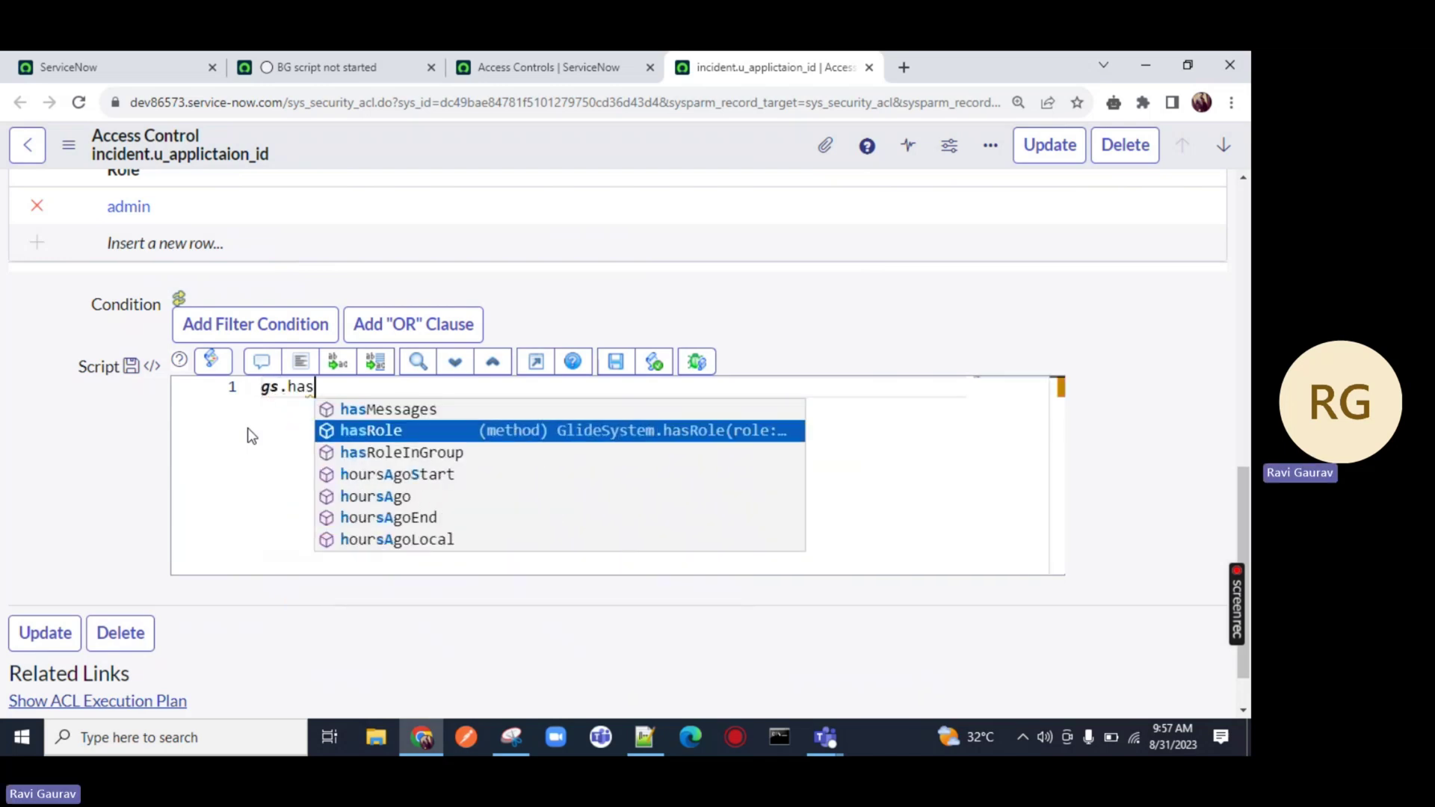
key("Return")
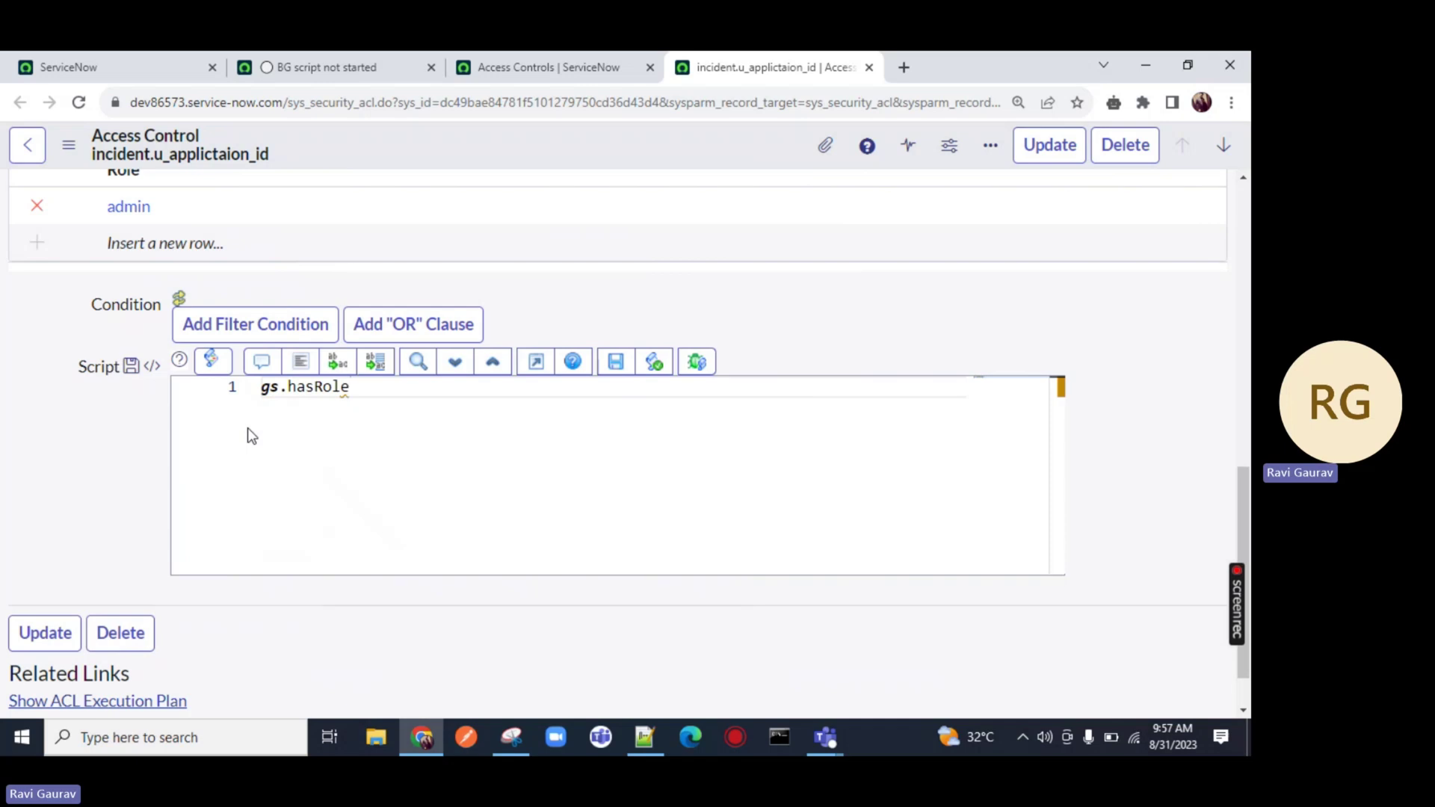
key("BackSpace")
key("ctrl+space")
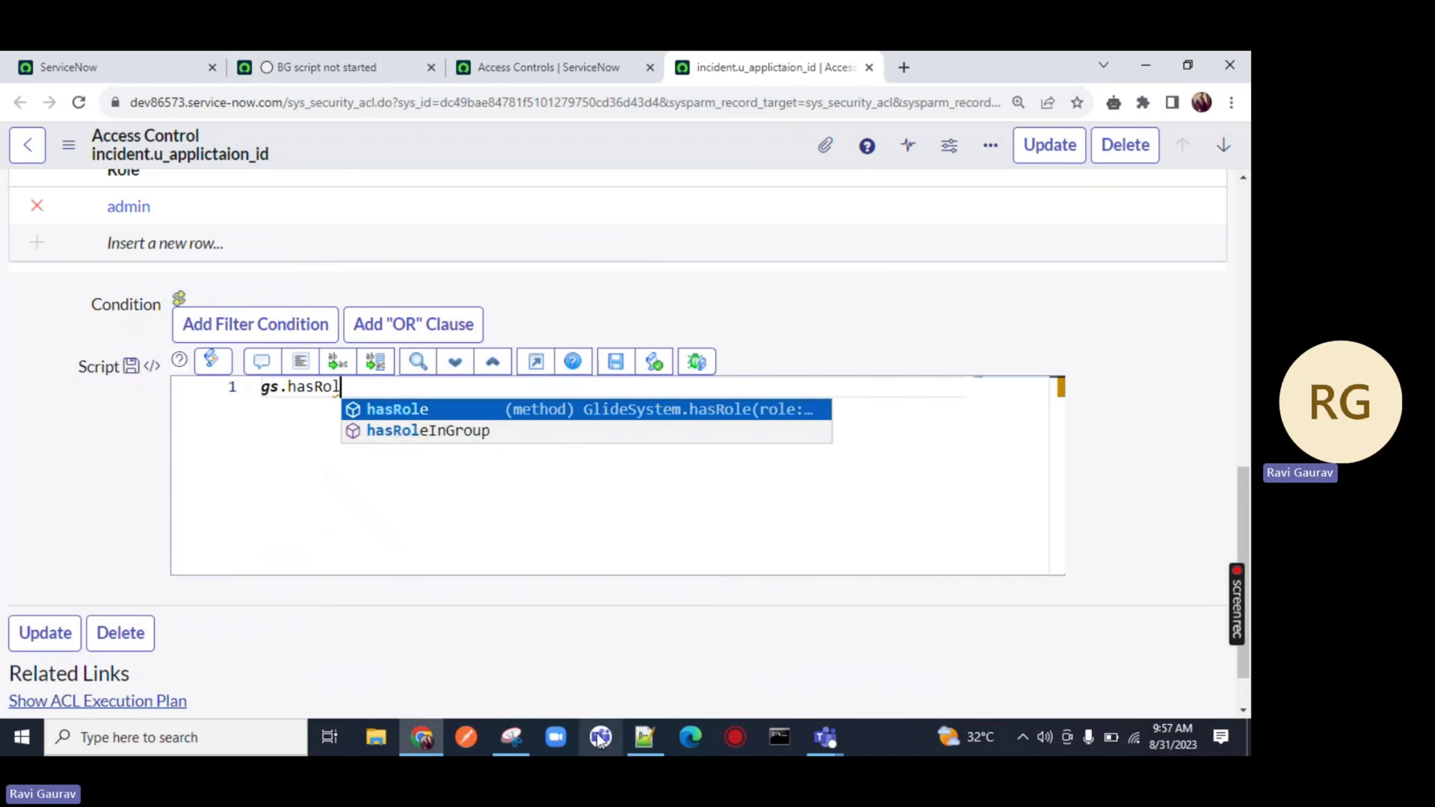
key("Return")
type("(")
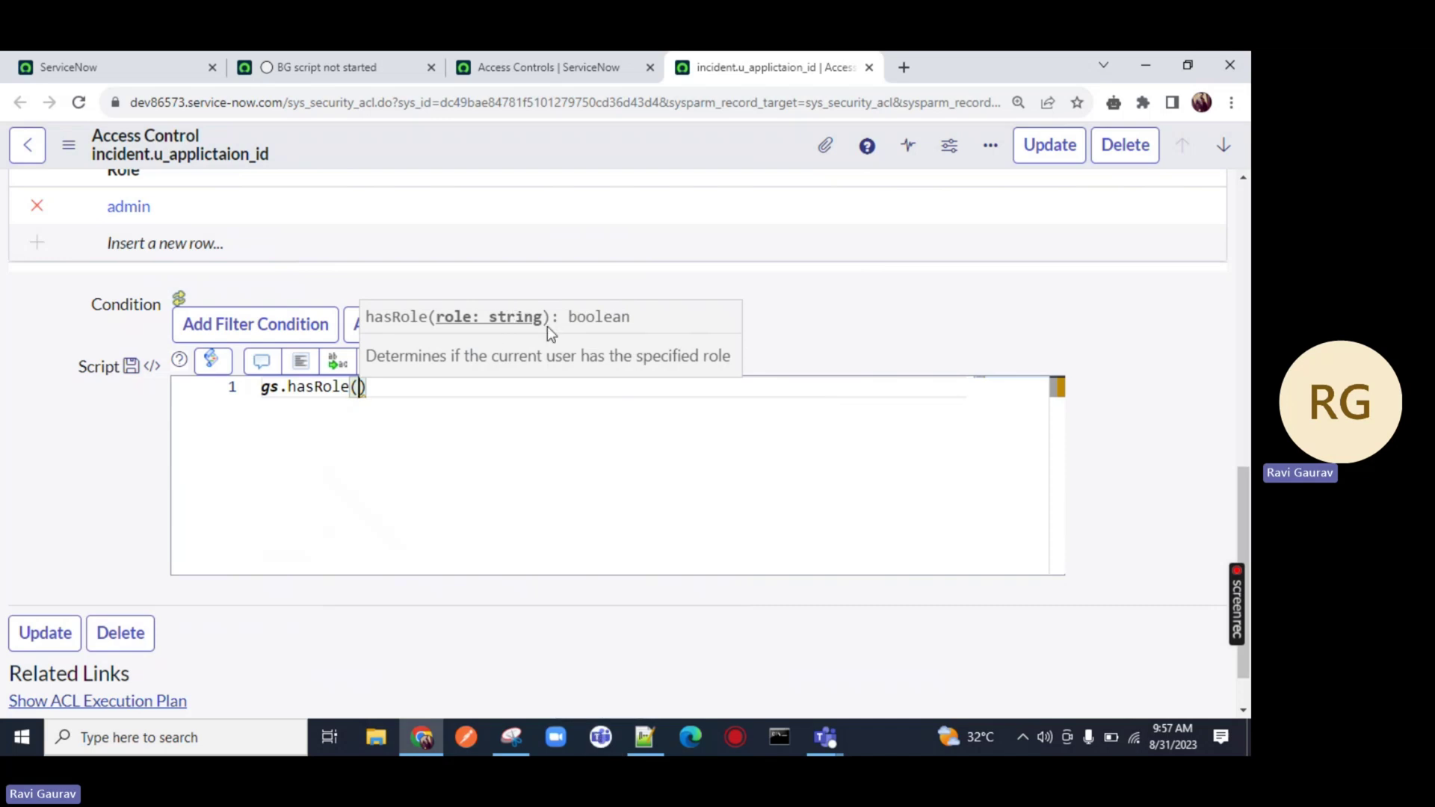
type("'")
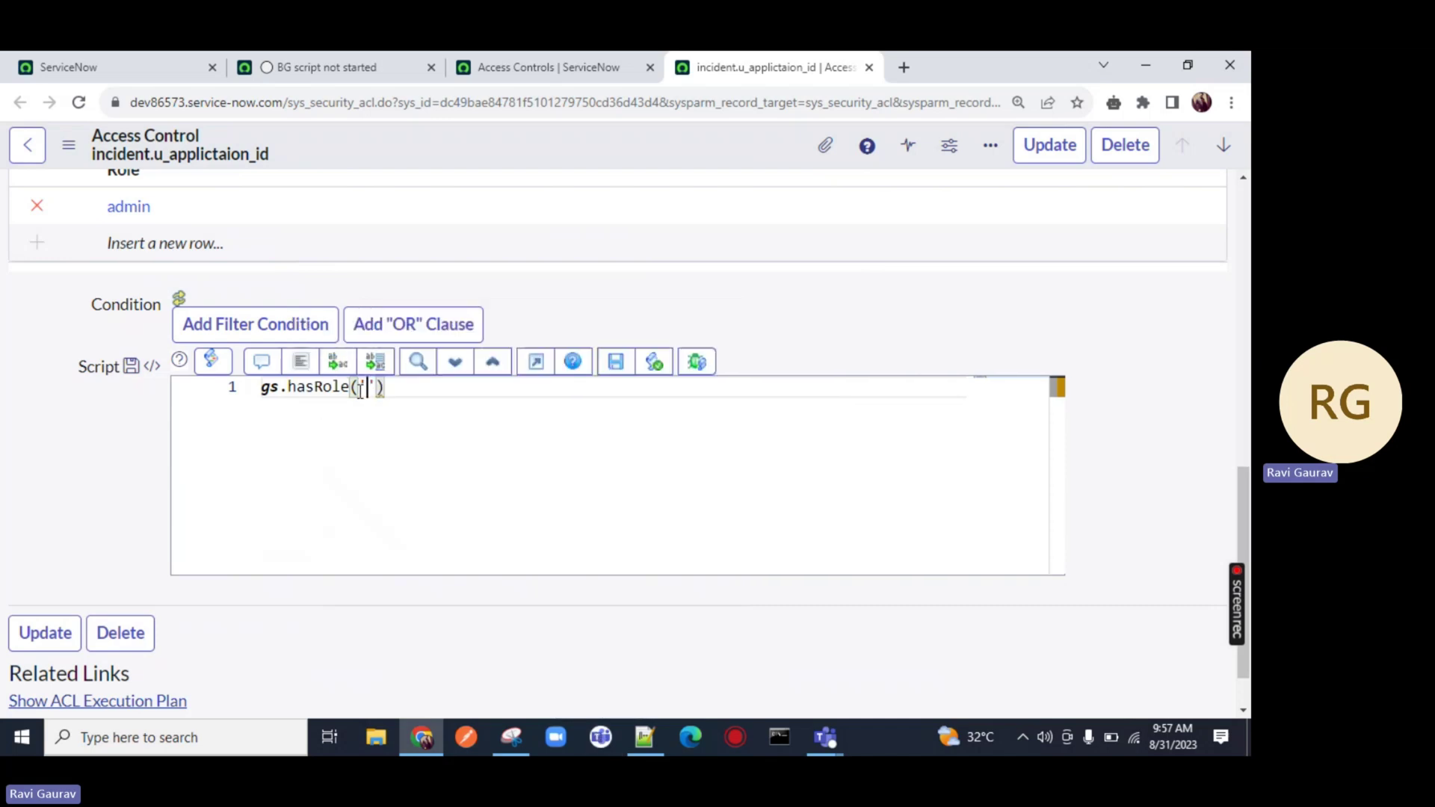
type("admin")
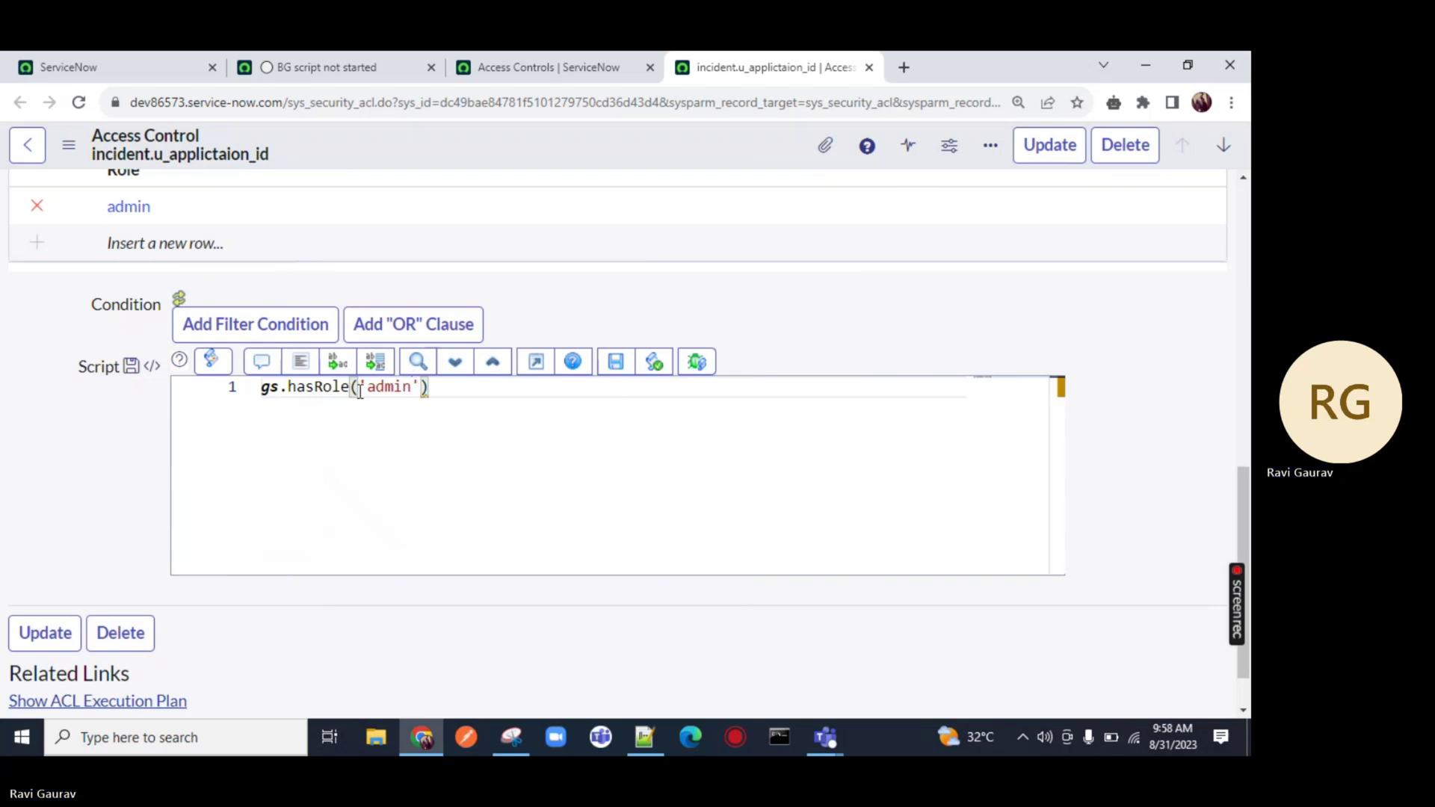
left_click_drag(429, 387, 263, 384)
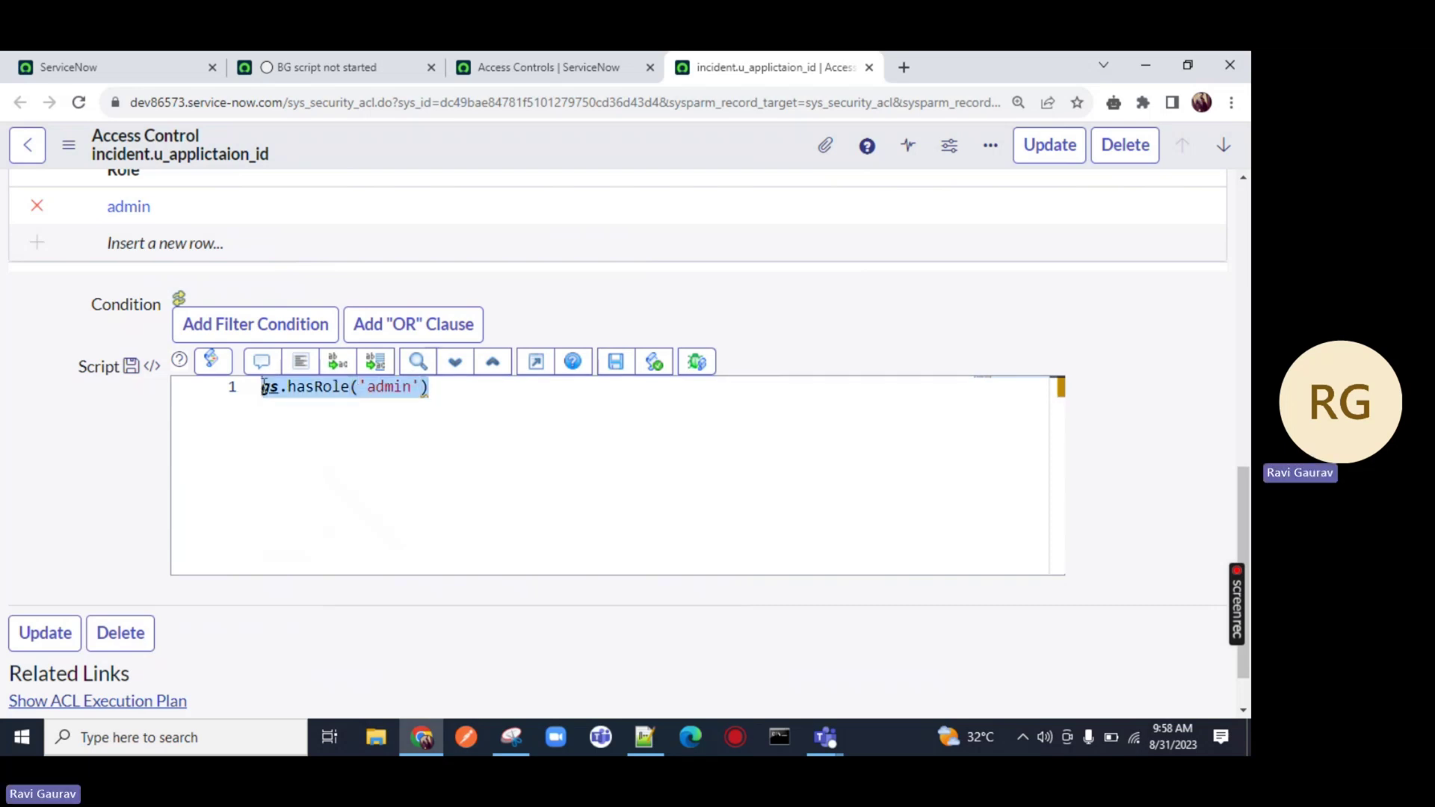
left_click(270, 397)
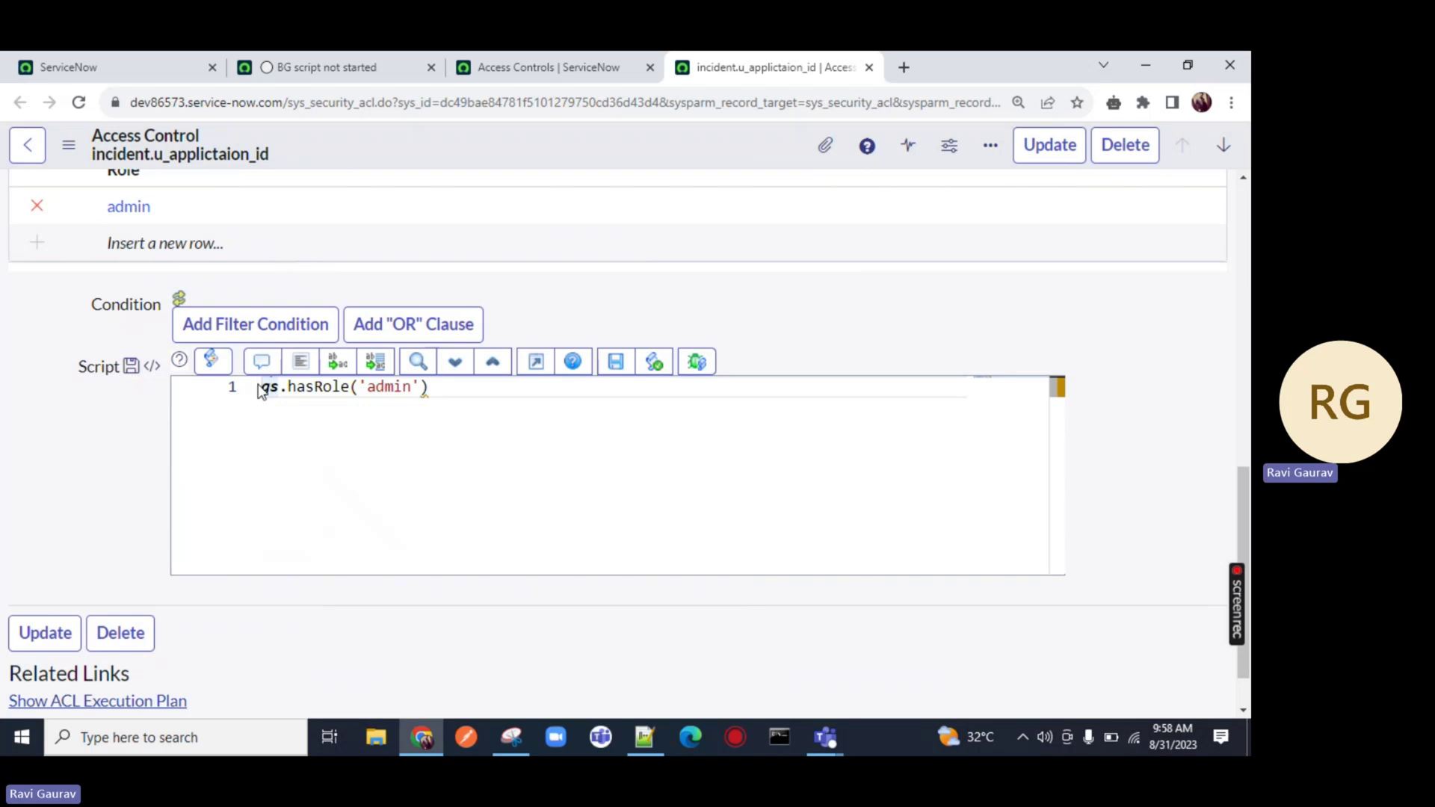
Wrap it into if(gs.hasRole('admin')){ answer=true; }
type("if")
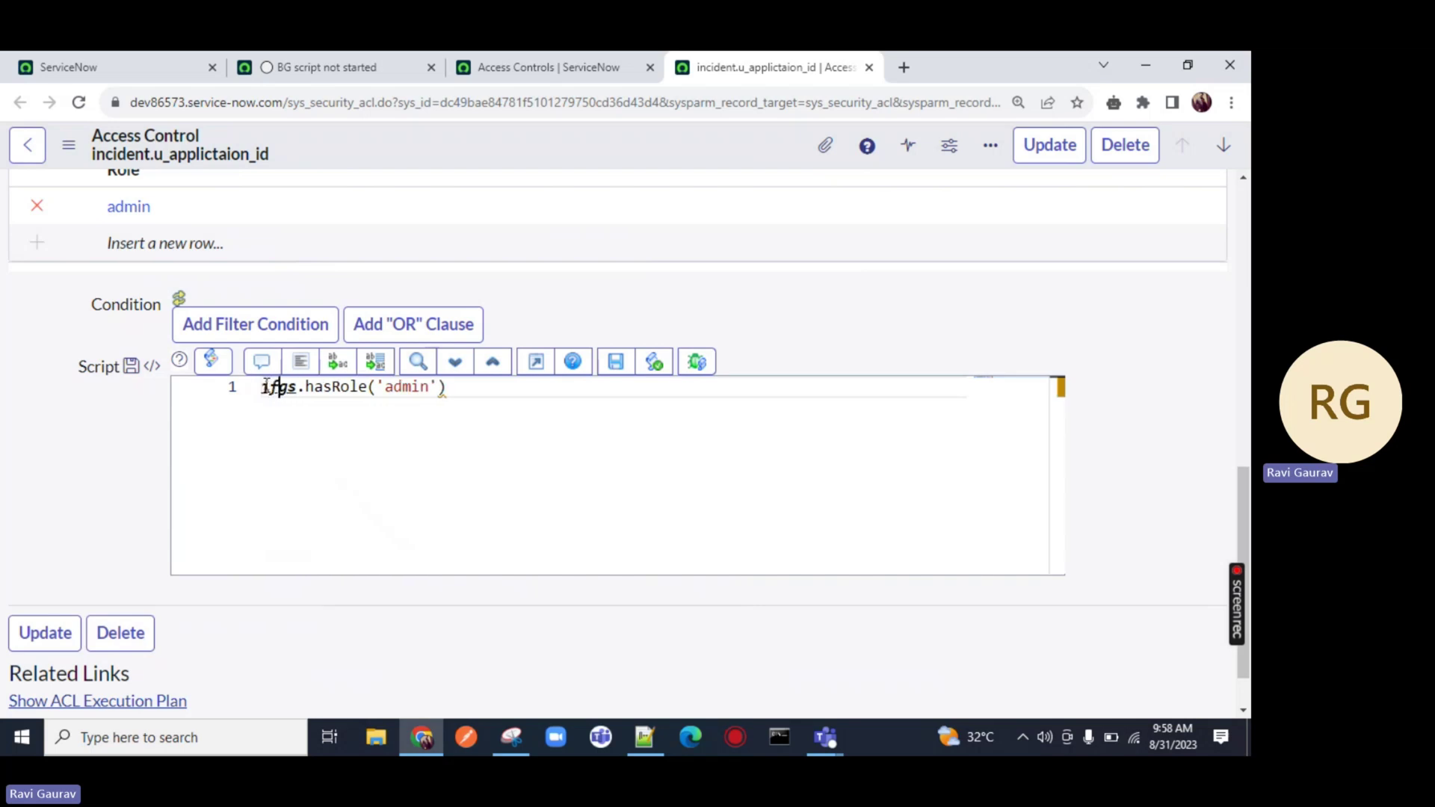
type("(")
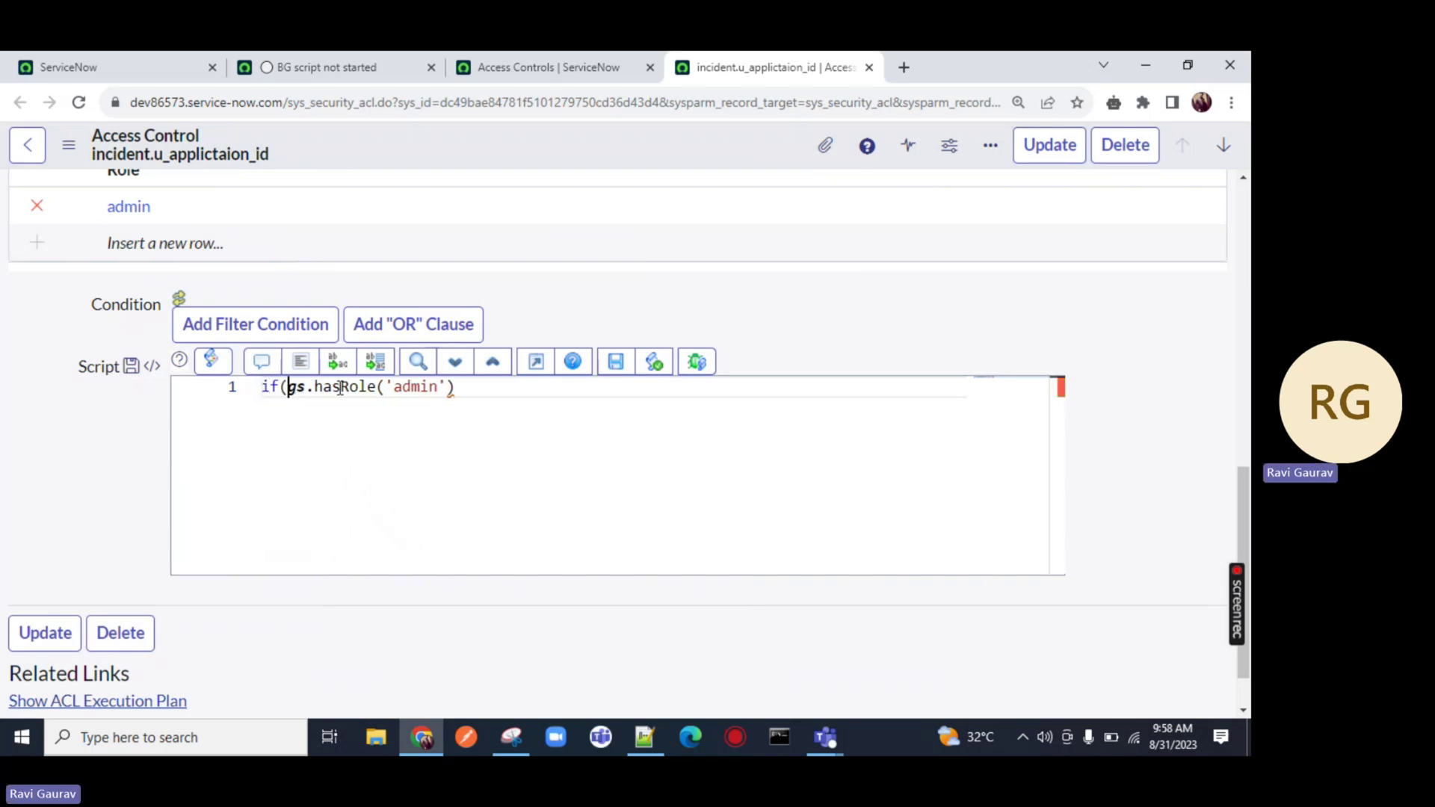
left_click(501, 386)
type("){")
key("Return")
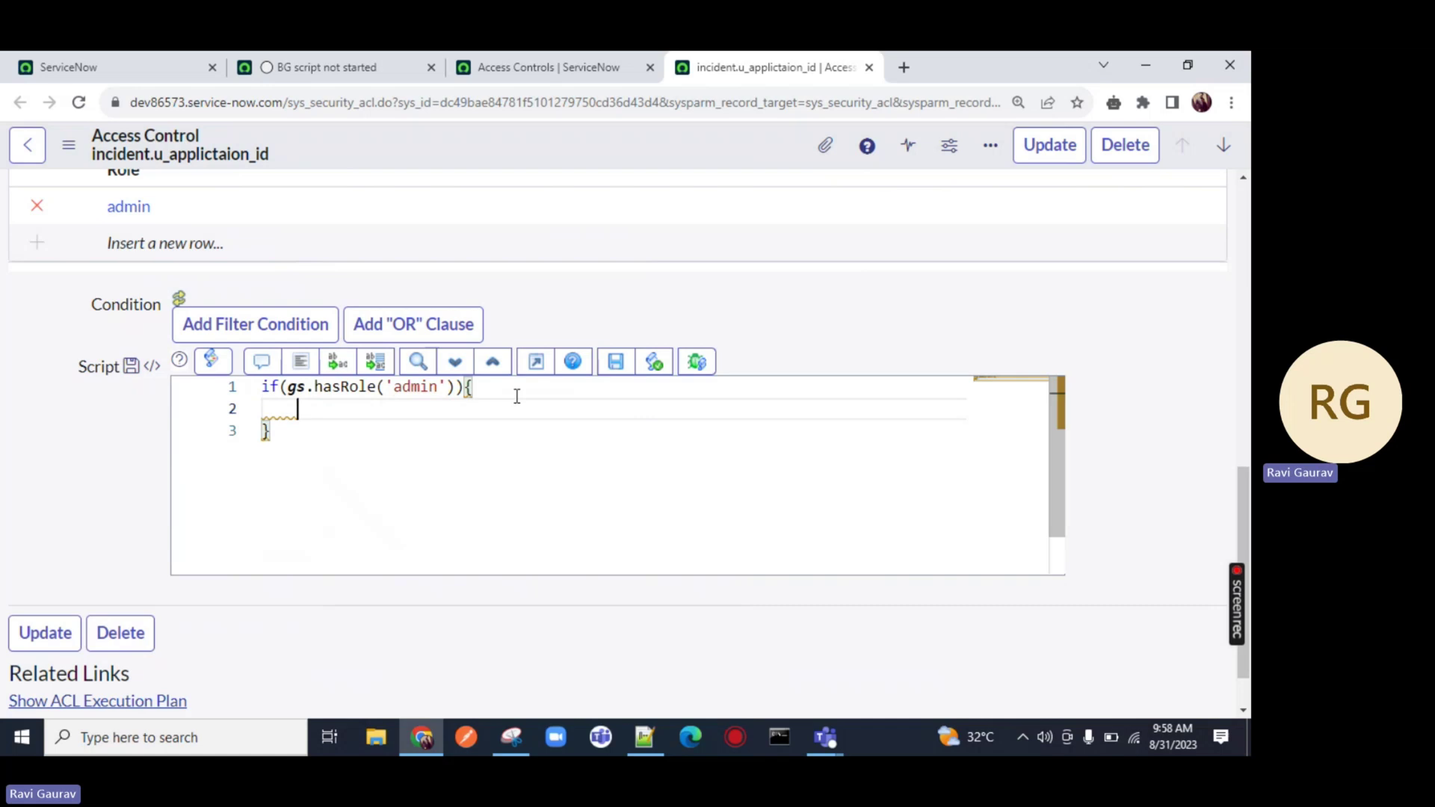
type("answer")
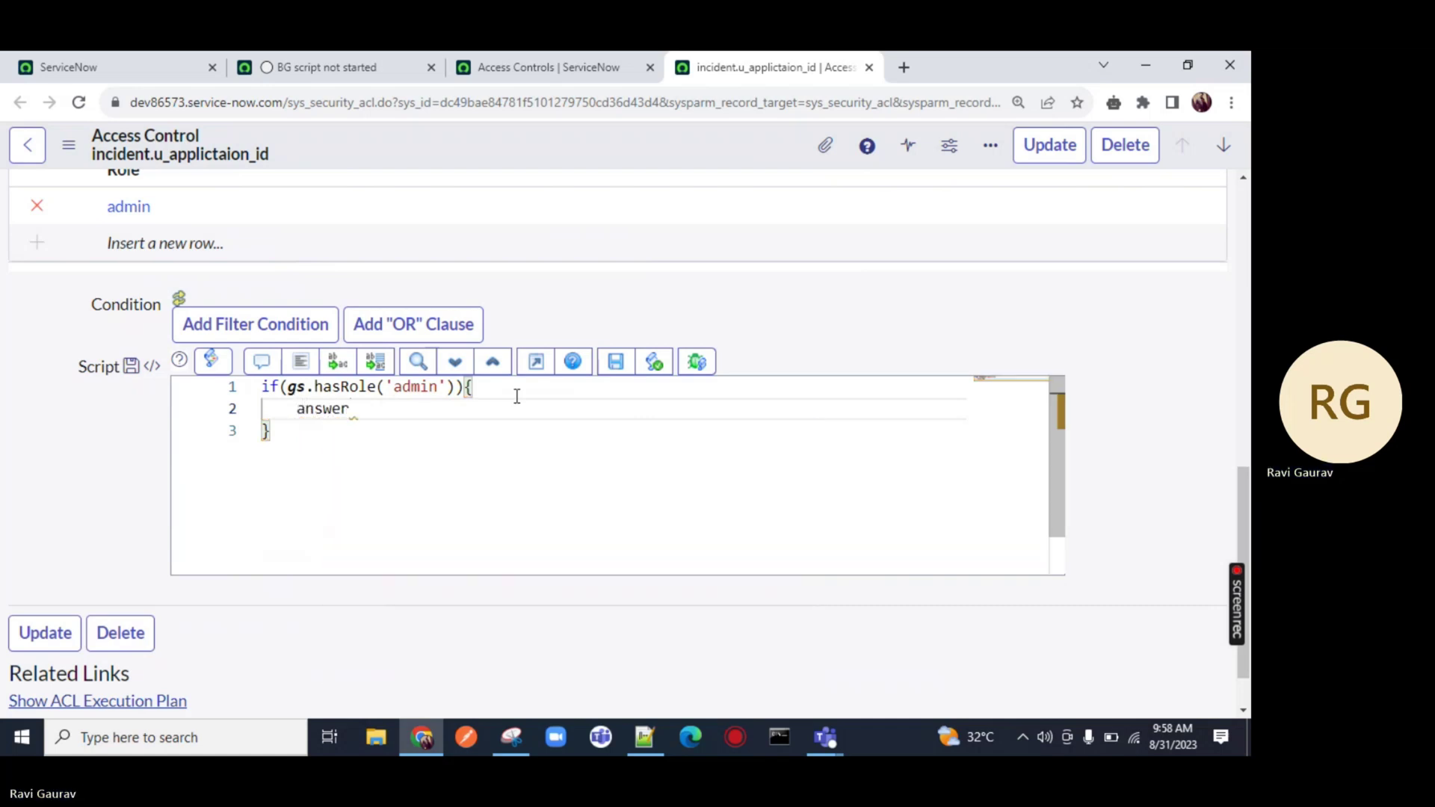
type("=tru")
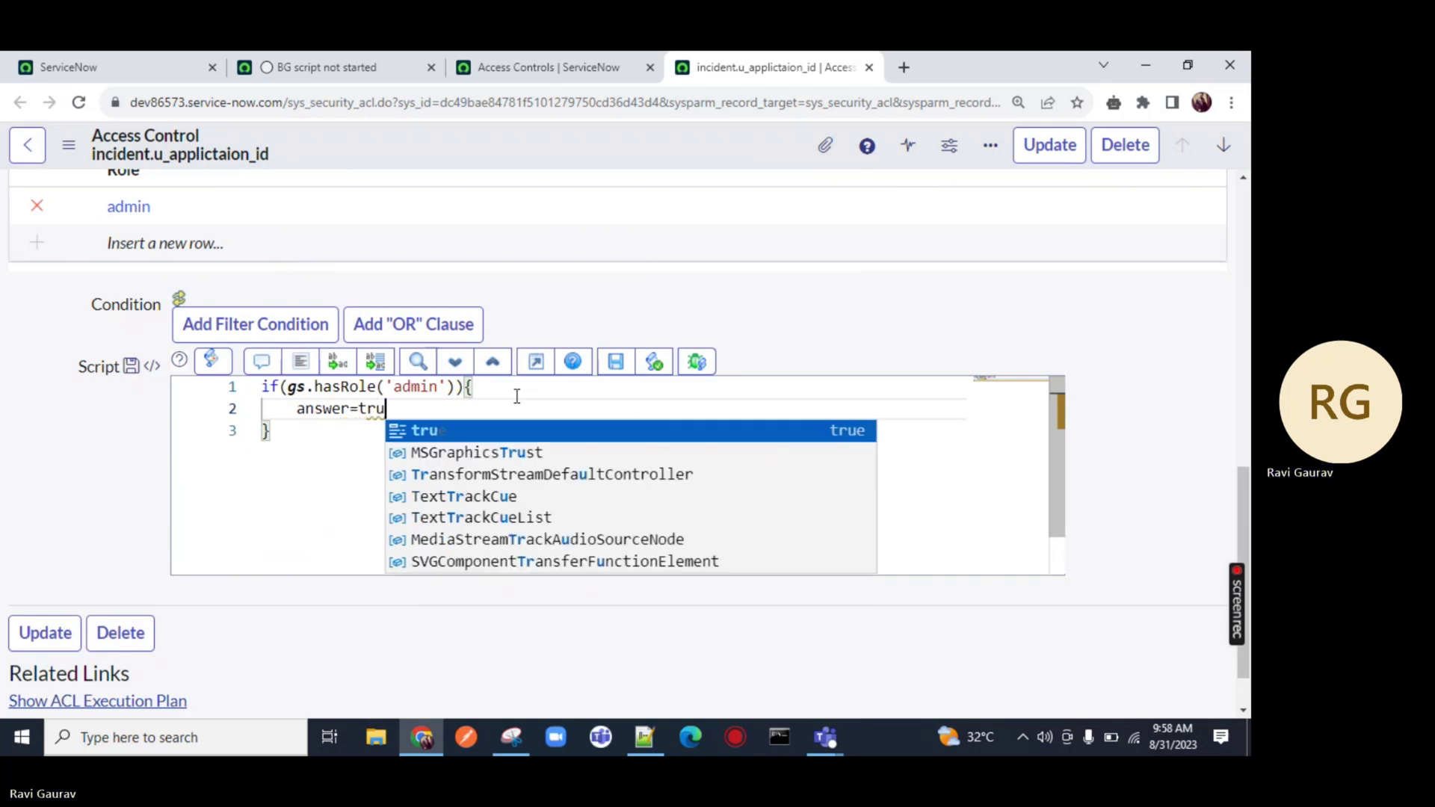
type("e;")
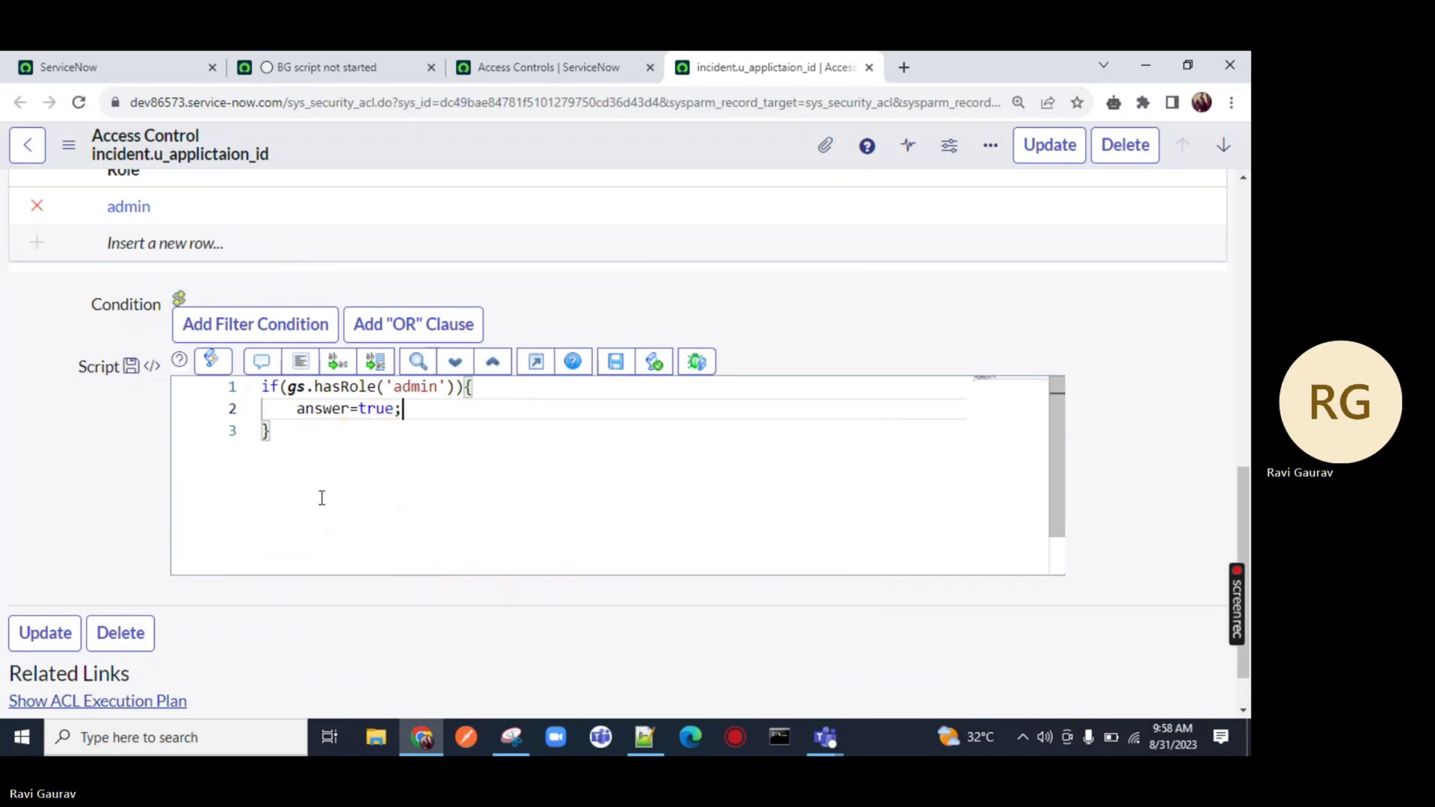
left_click_drag(321, 498, 346, 444)
left_click(272, 432)
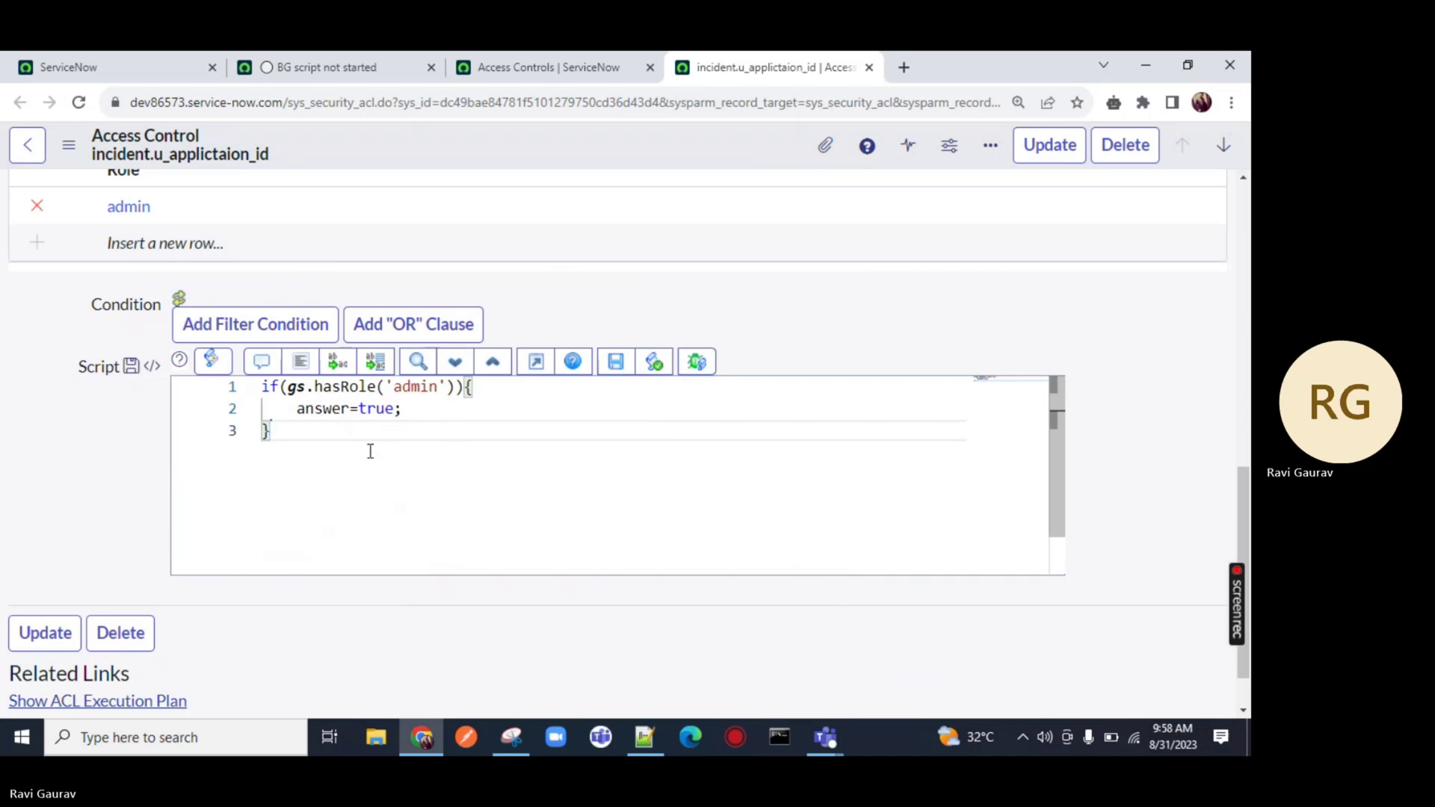
Remove the admin role row, save the ACL, and open the snc_internal role entry
left_click(36, 205)
right_click(438, 136)
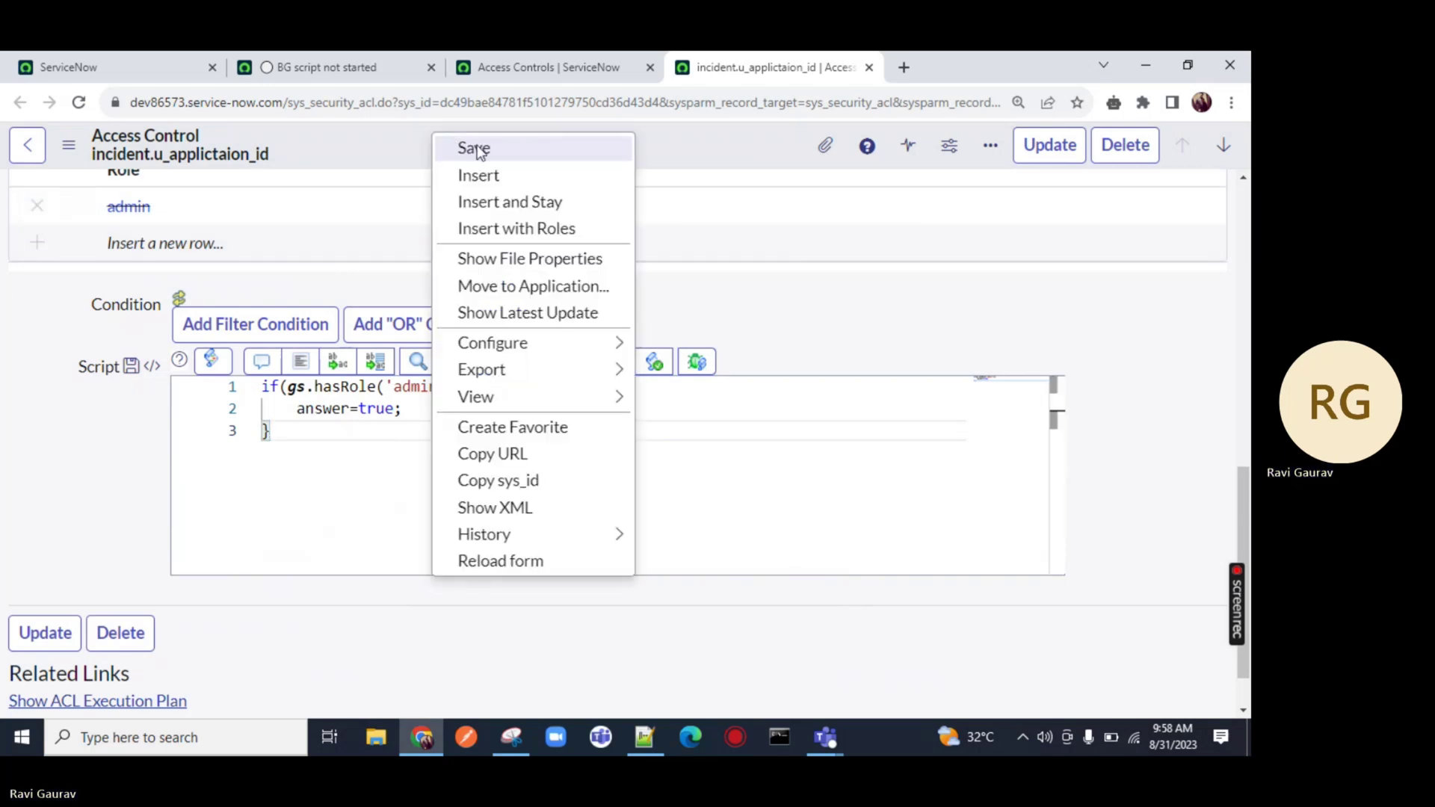
left_click(474, 148)
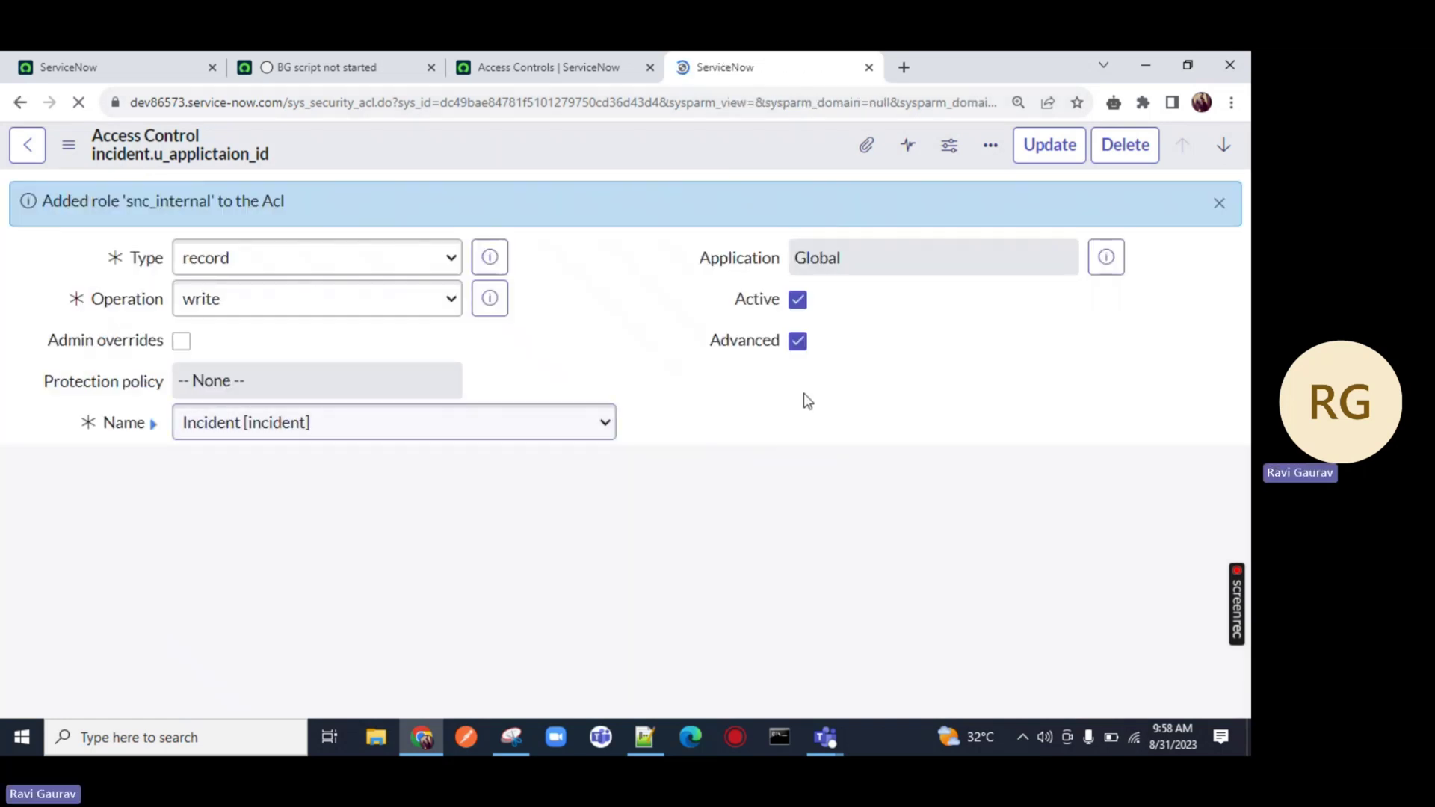
scroll(104, 506, "down", 5)
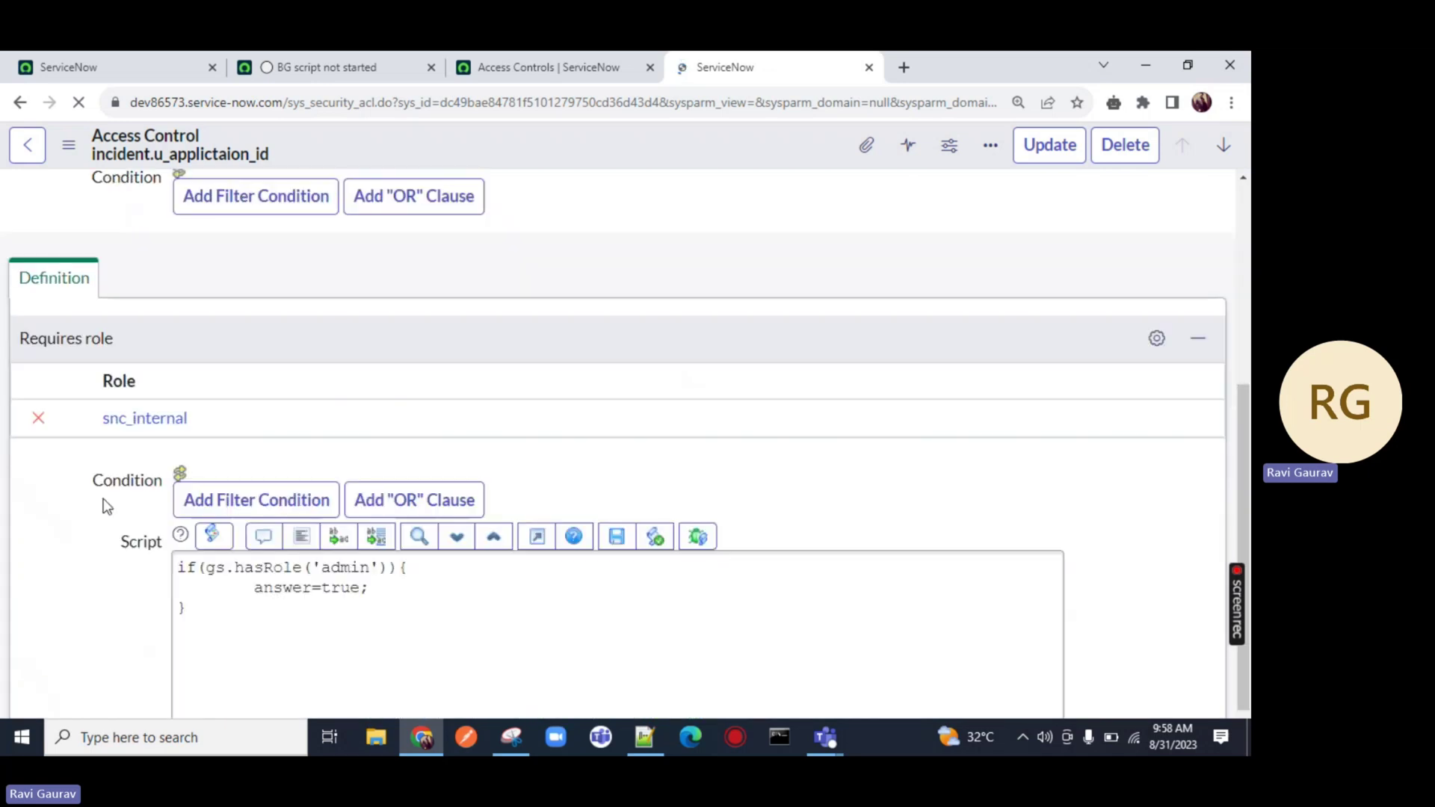
left_click_drag(231, 419, 56, 421)
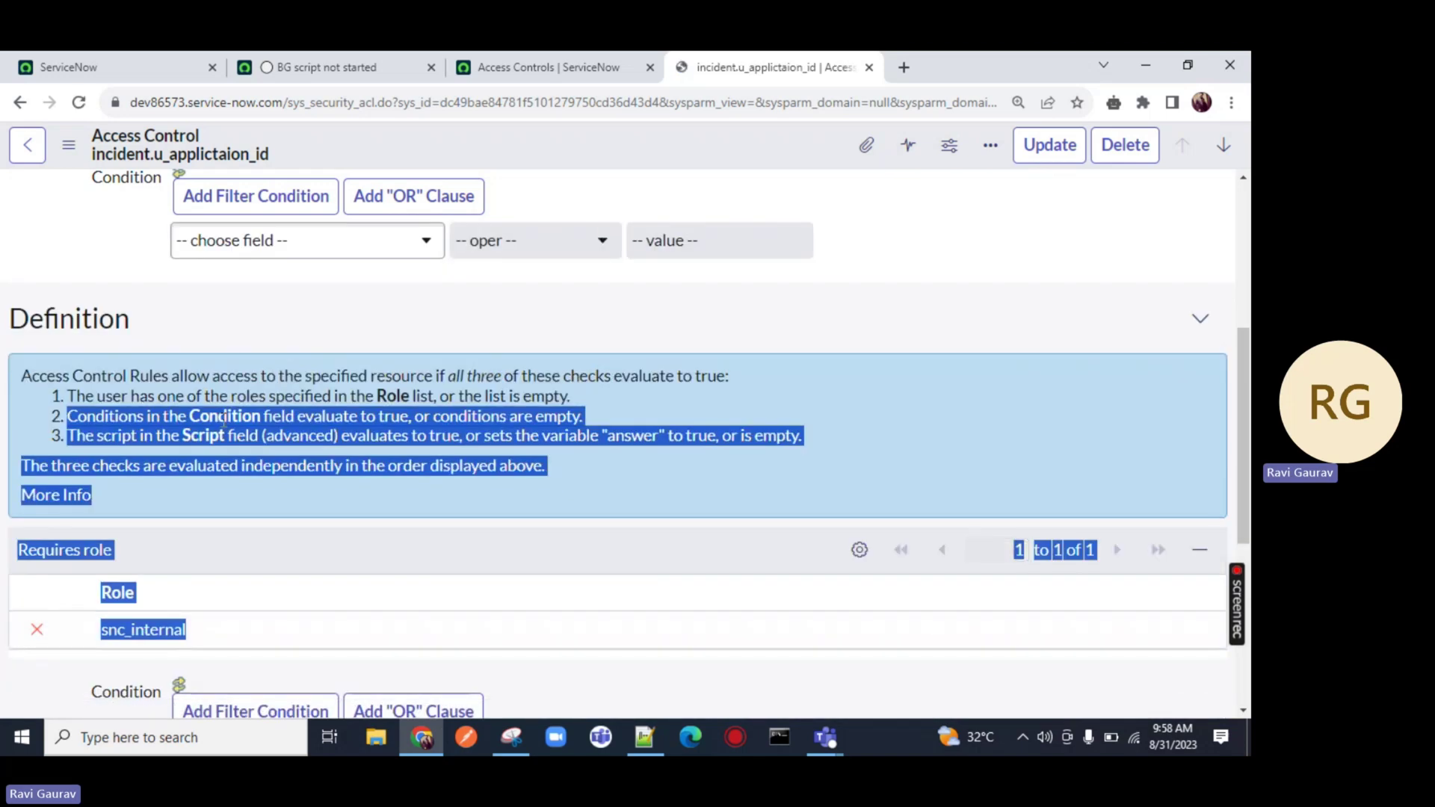
left_click(240, 451)
scroll(239, 451, "down", 5)
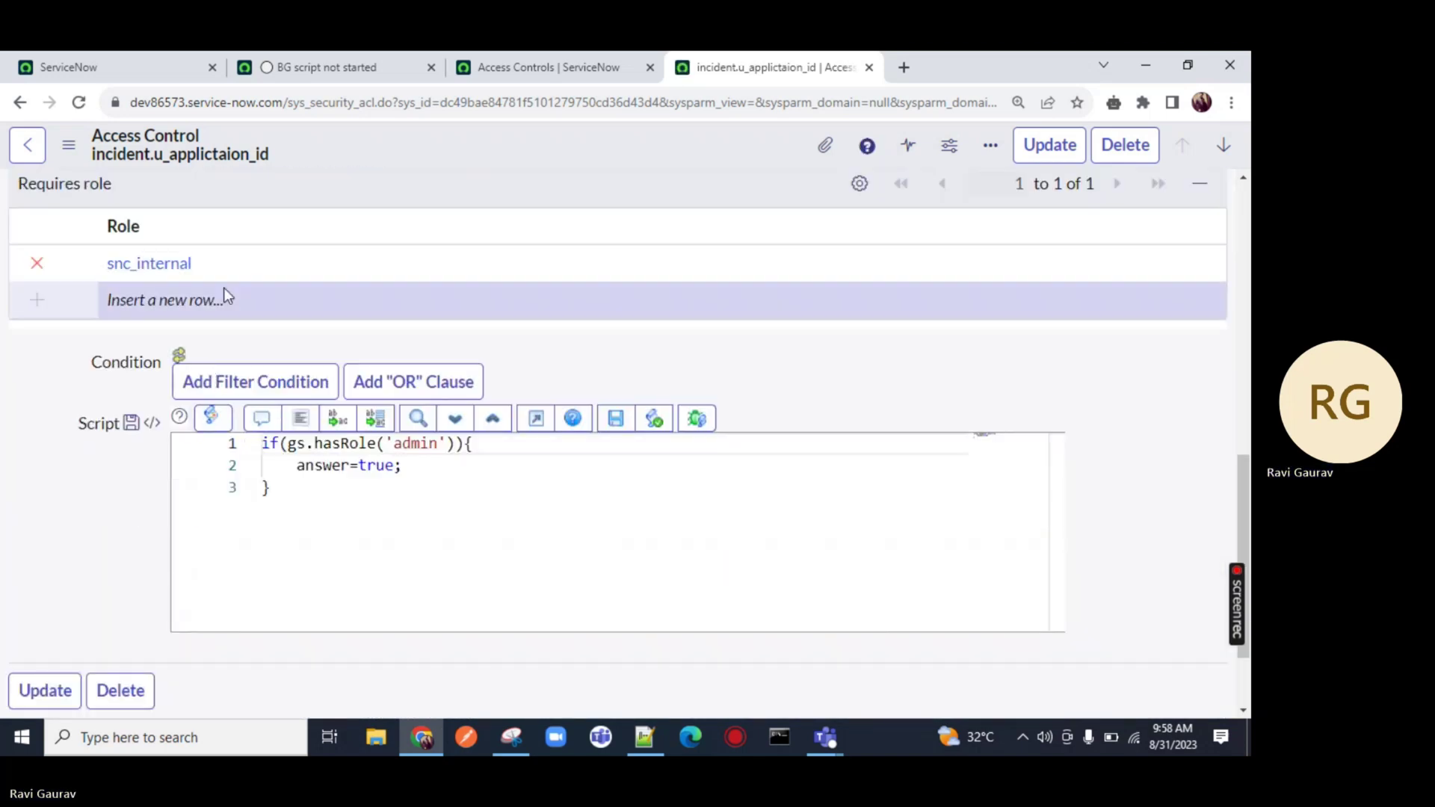
left_click_drag(196, 265, 105, 271)
double_click(105, 271)
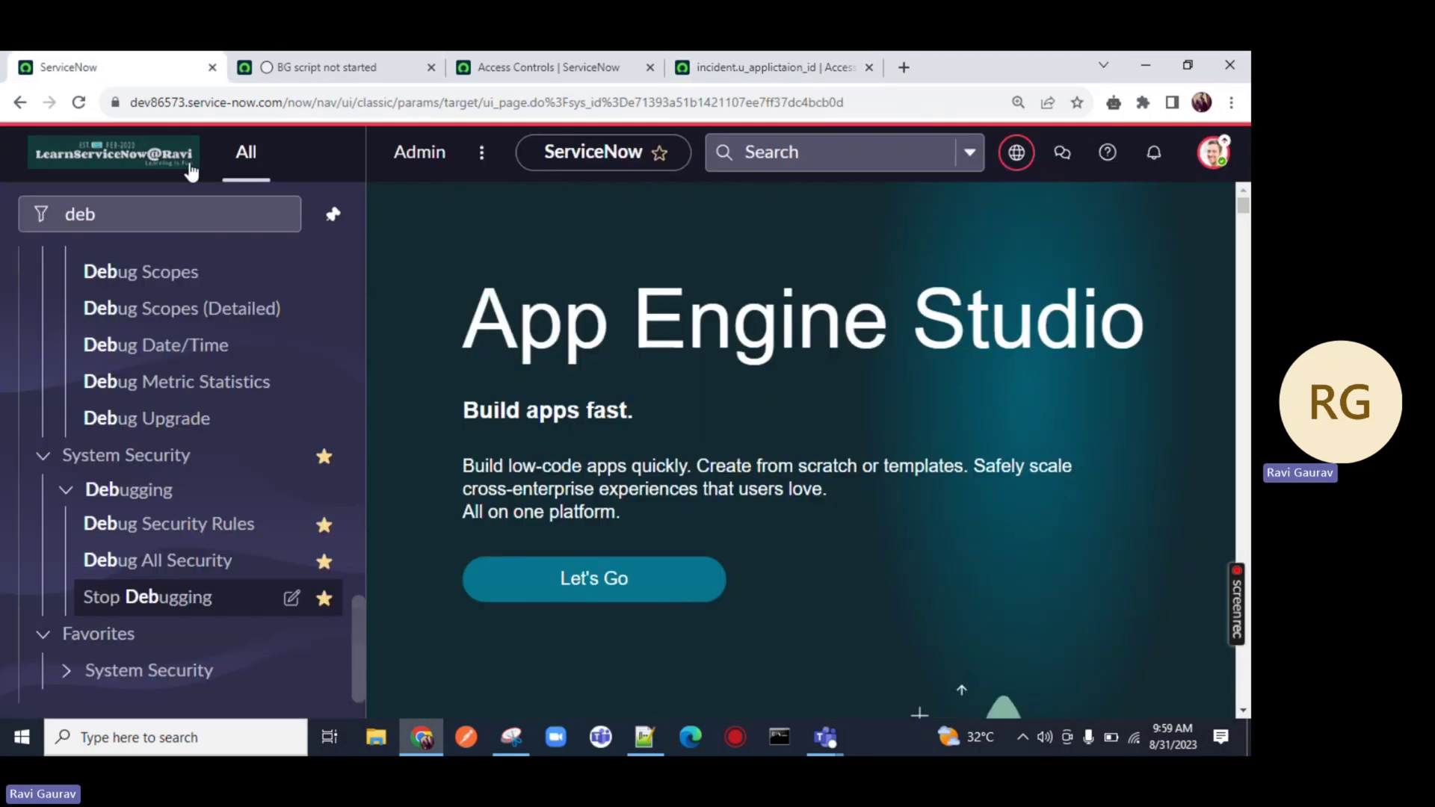
Filter the navigator for 'incident' and open Incident > Create New in a separate tab
left_click(112, 67)
left_click(160, 213)
left_click_drag(160, 212, 11, 214)
type("incide")
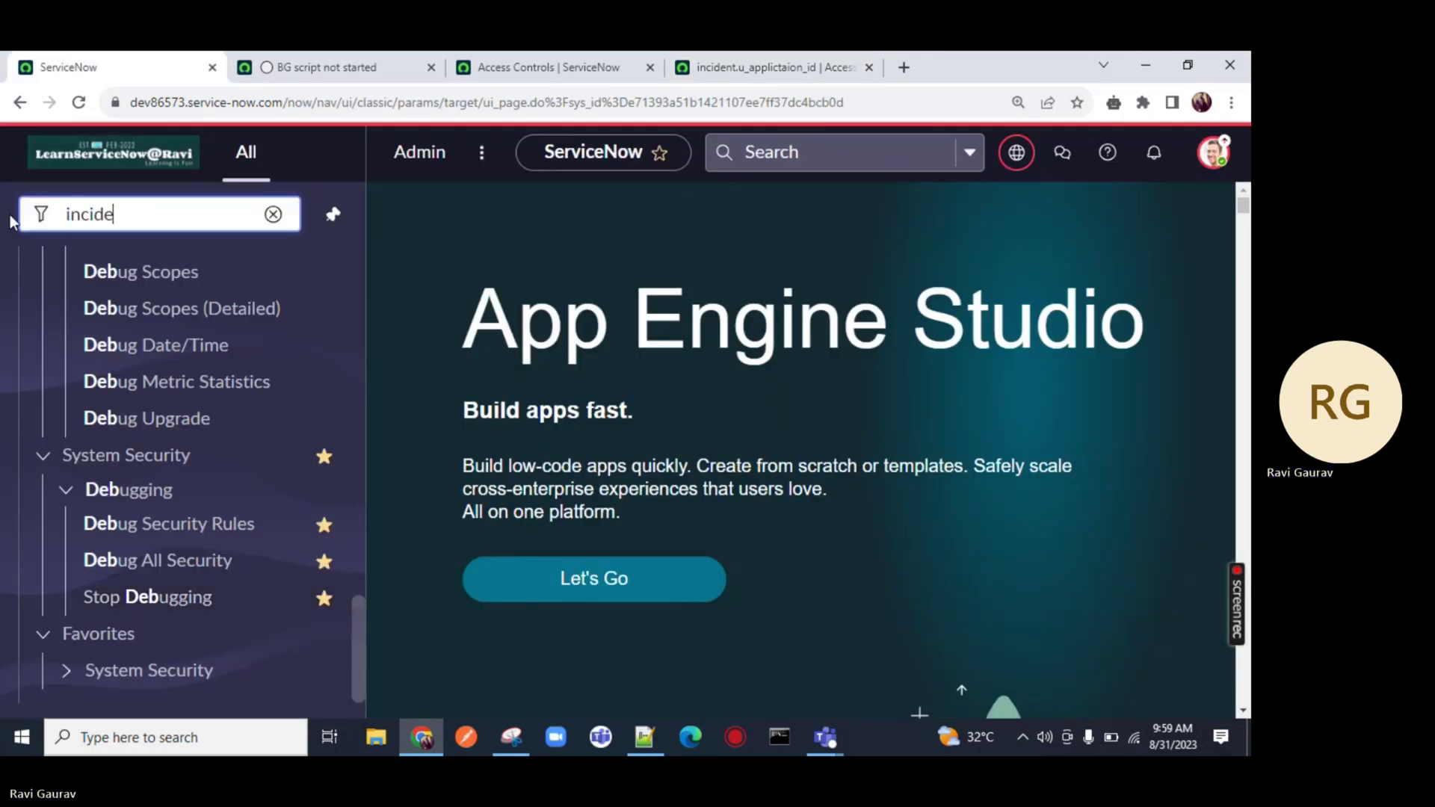
type("nt")
scroll(146, 419, "up", 5)
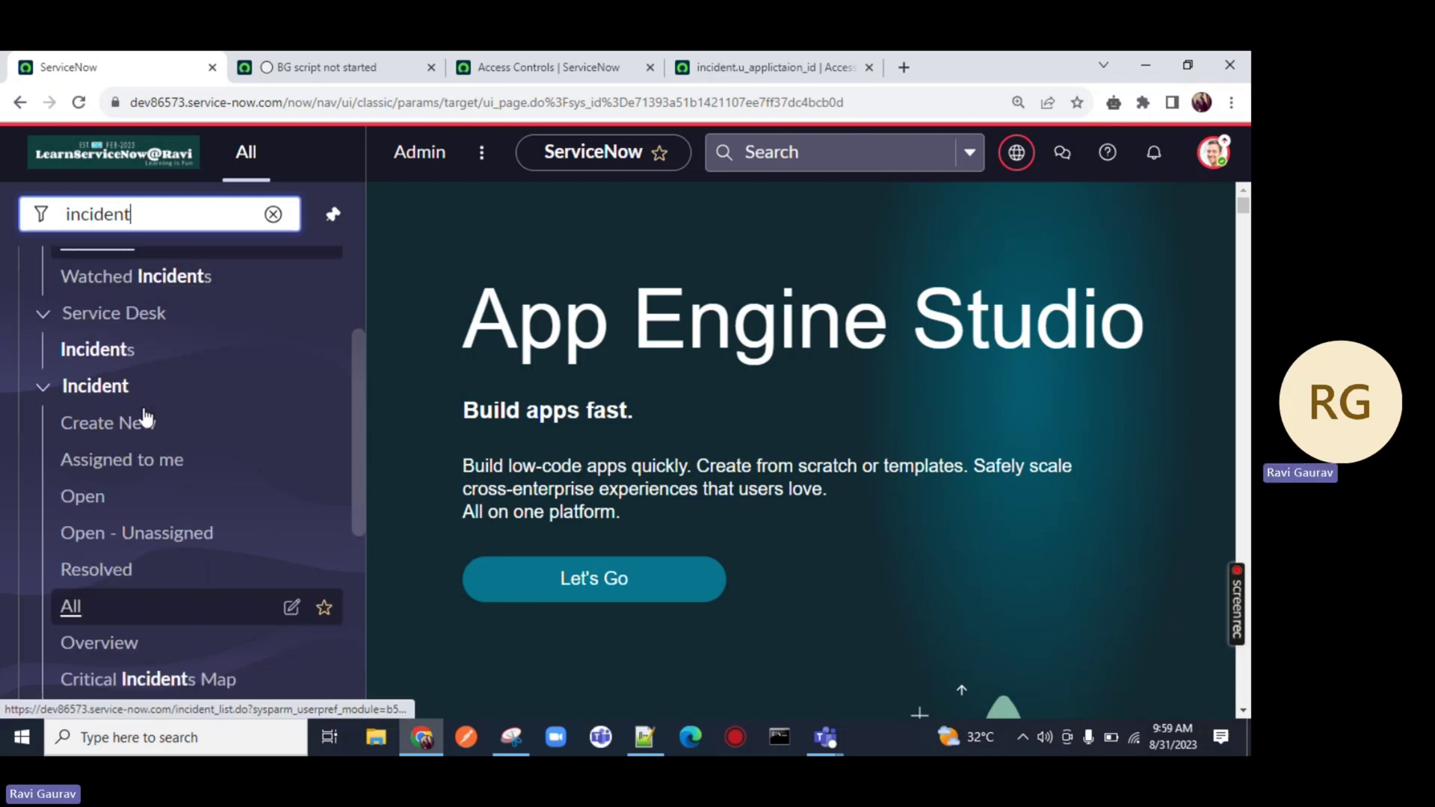
scroll(146, 419, "up", 3)
scroll(149, 426, "down", 4)
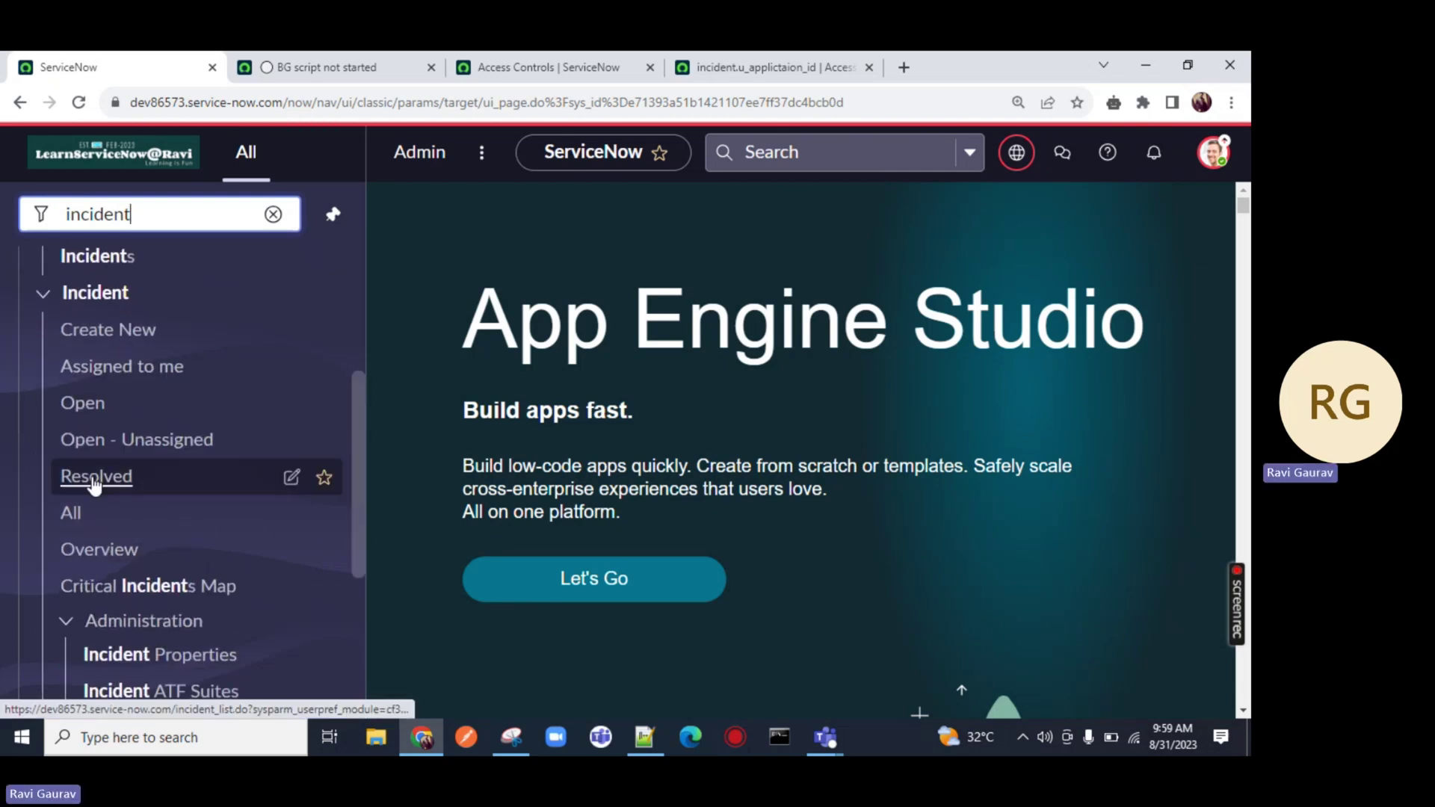
left_click(105, 329, "ctrl")
key("ctrl+Tab")
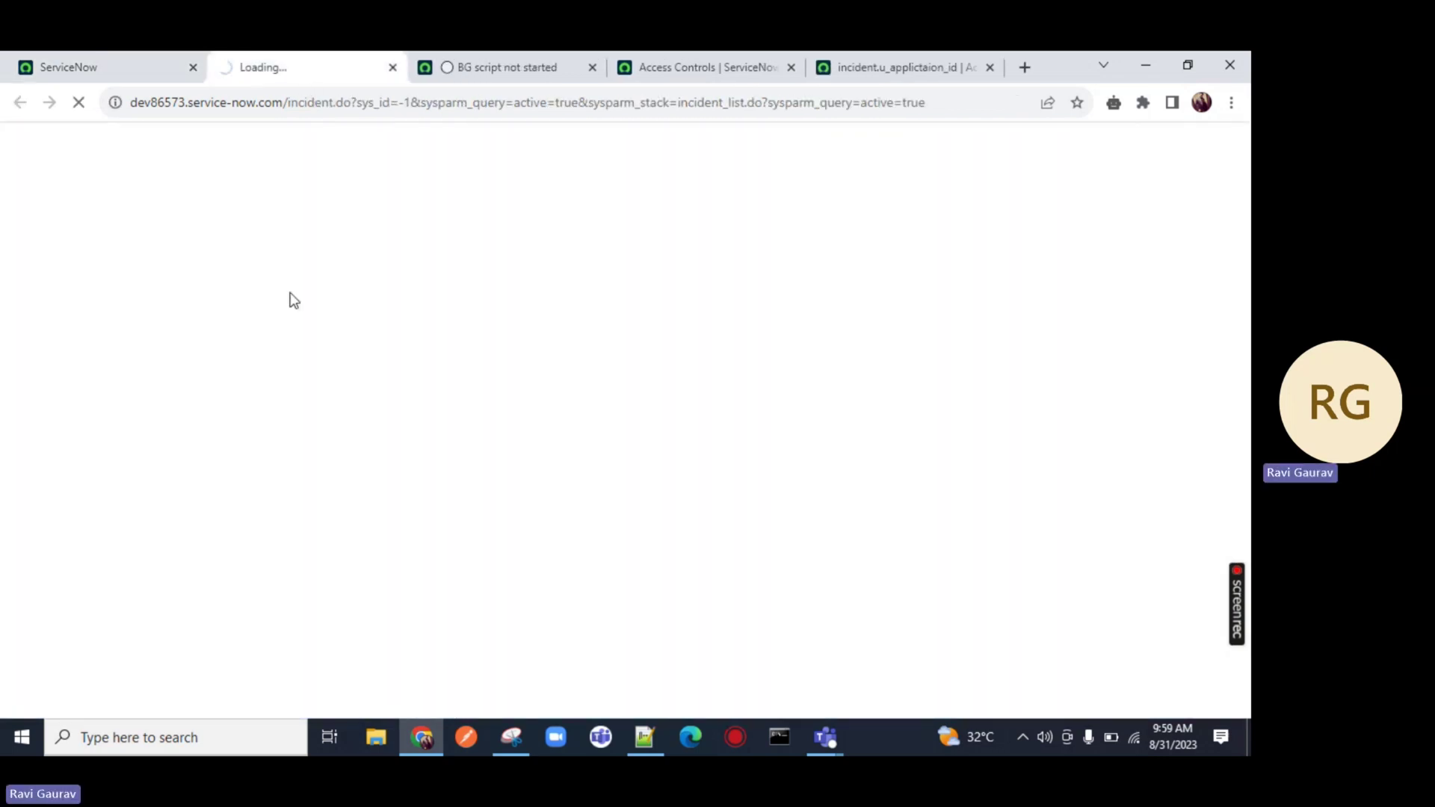
Confirm Email ID is editable on INC0011617, then filter the navigator for 'debug'
left_click(201, 367)
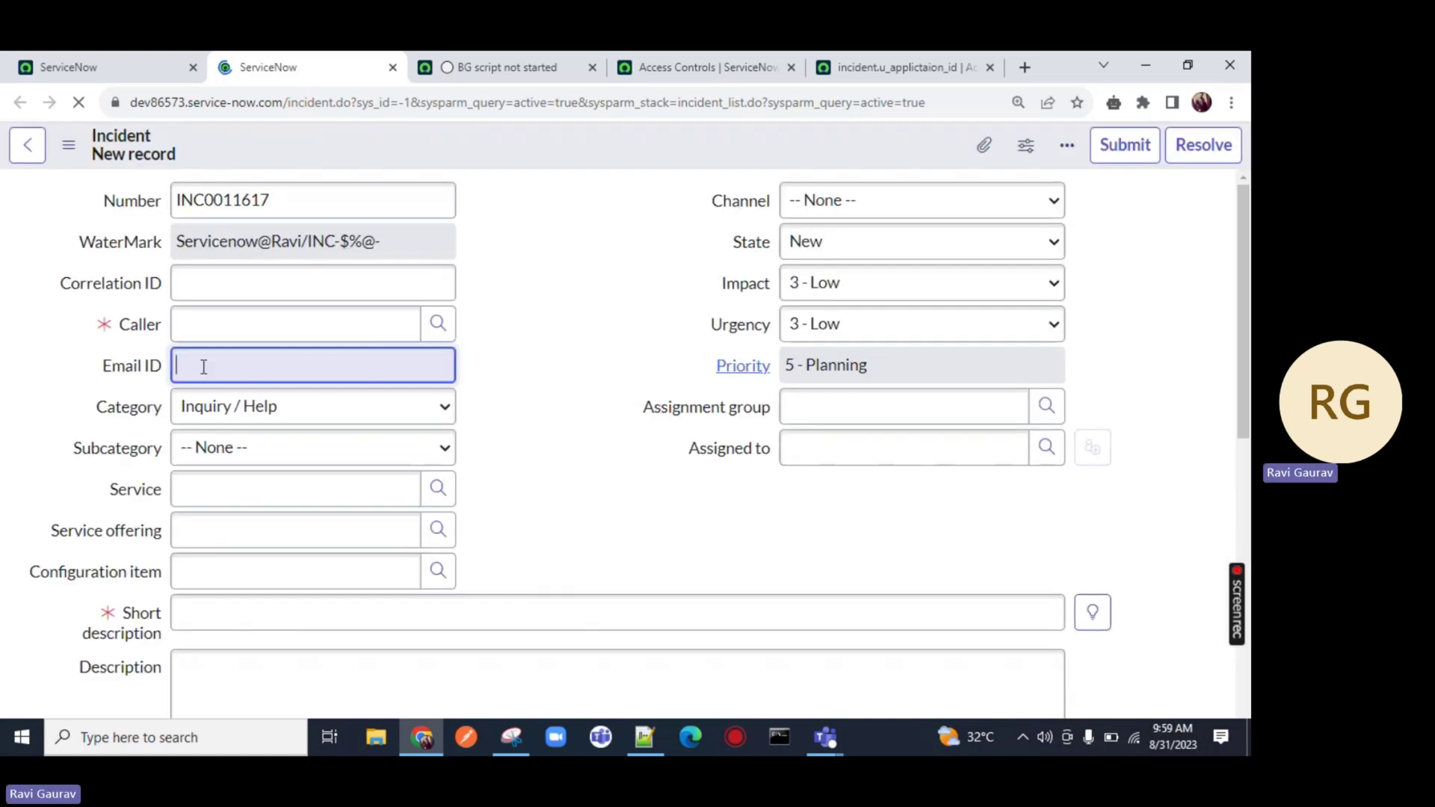
left_click(126, 54)
type("debug")
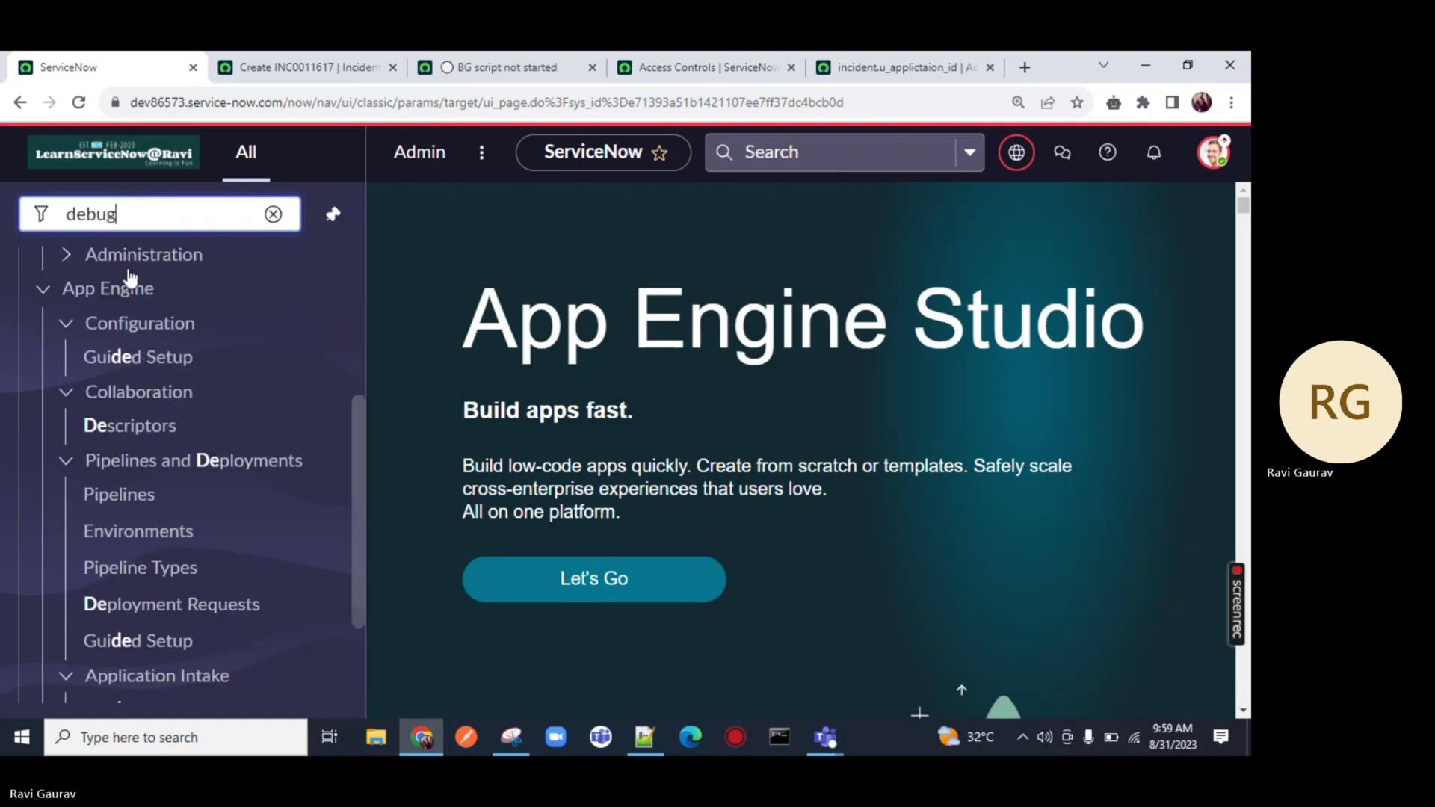
Turn on System Security > Debugging > Debug Security Rules
scroll(142, 288, "down", 15)
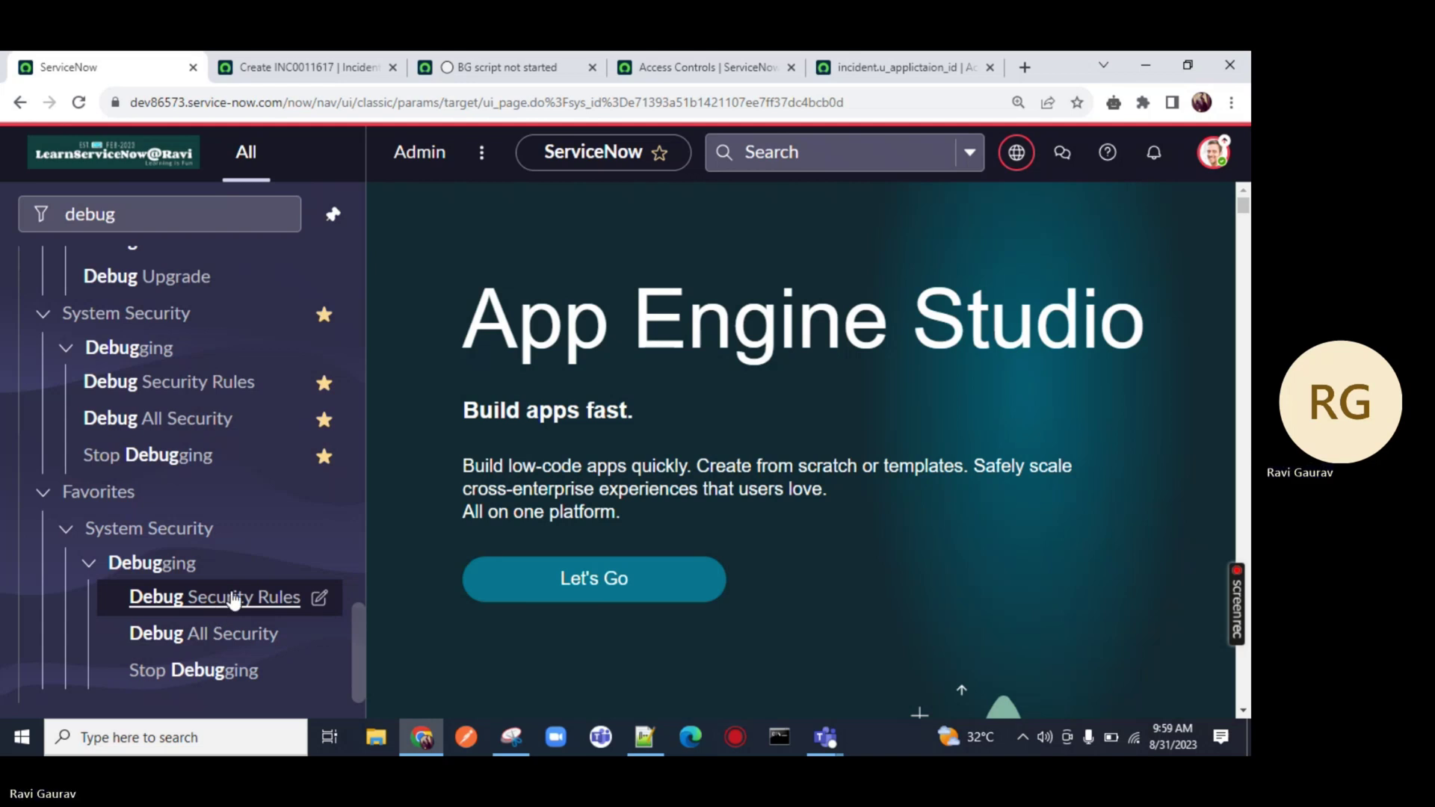
scroll(262, 554, "up", 10)
scroll(269, 561, "down", 10)
left_click(217, 598)
left_click(91, 110)
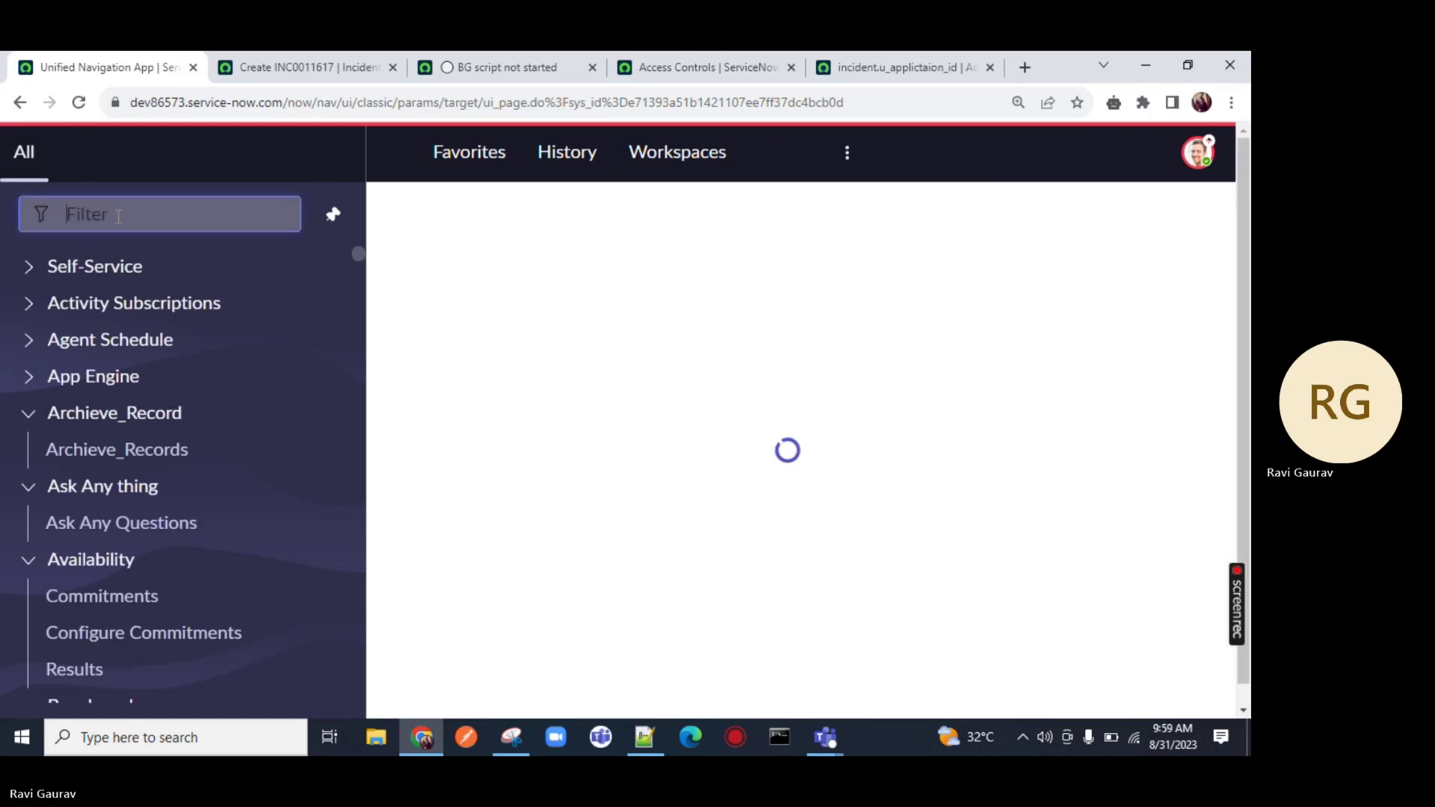
left_click(118, 216)
type("de")
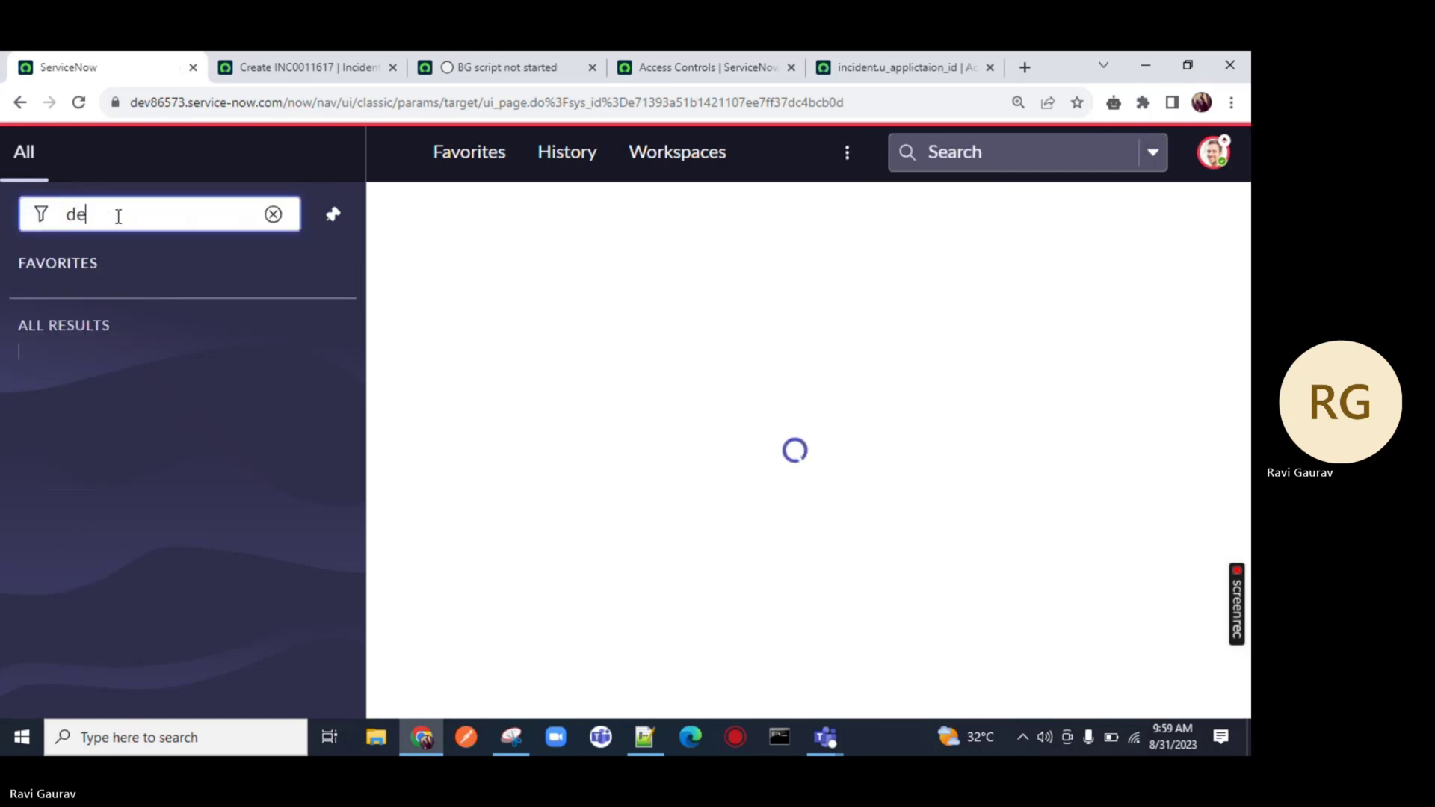
type("bud")
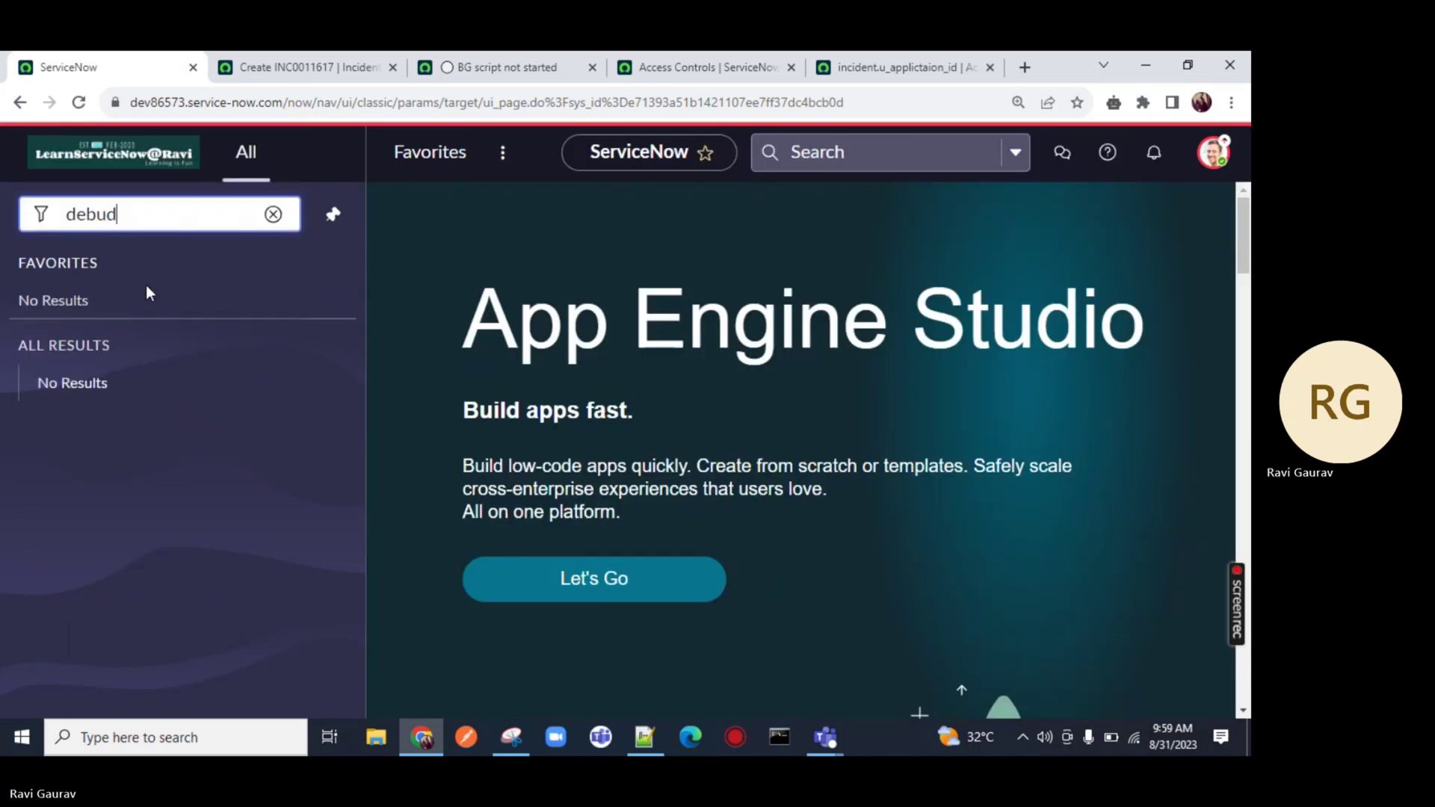
key("BackSpace")
scroll(144, 340, "down", 8)
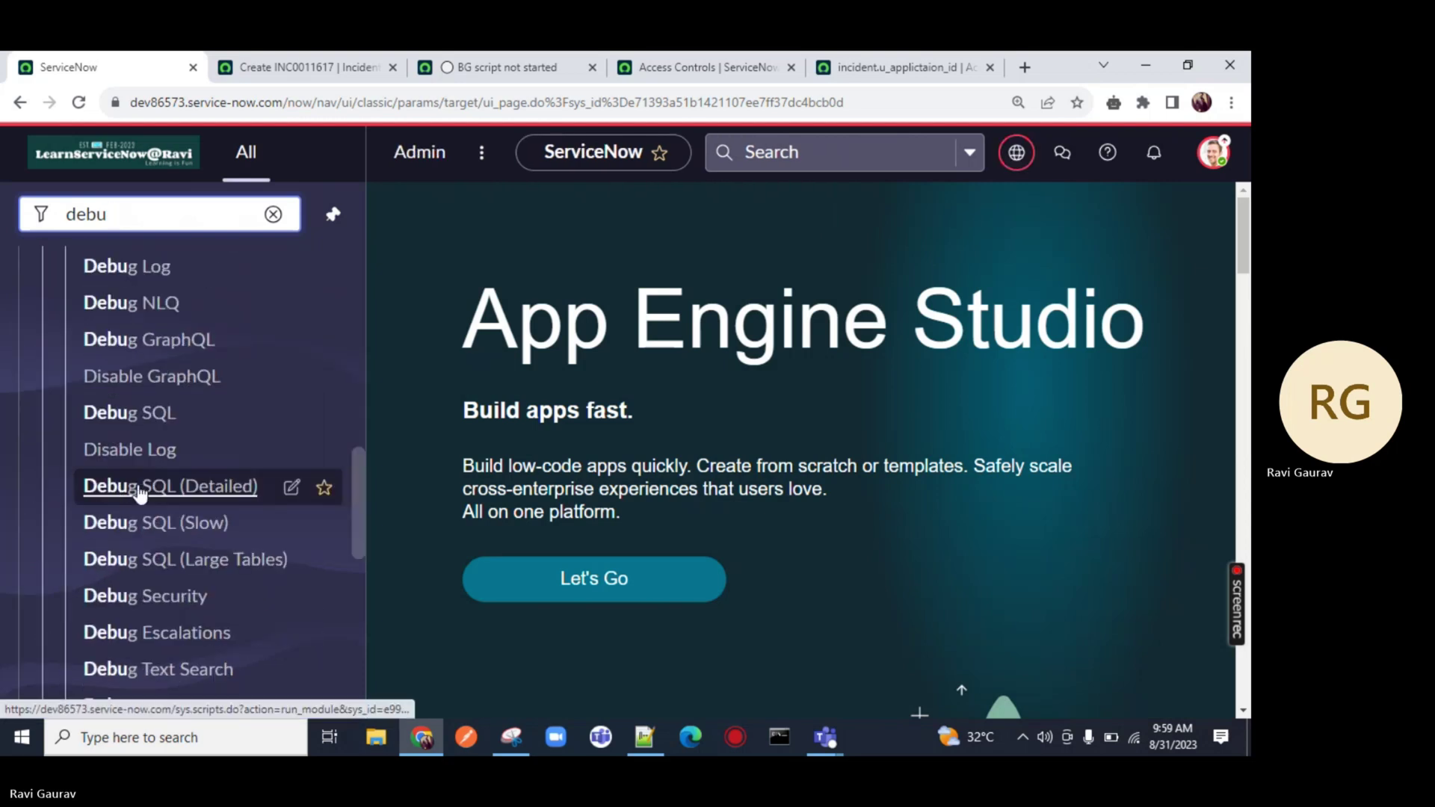
scroll(139, 493, "down", 5)
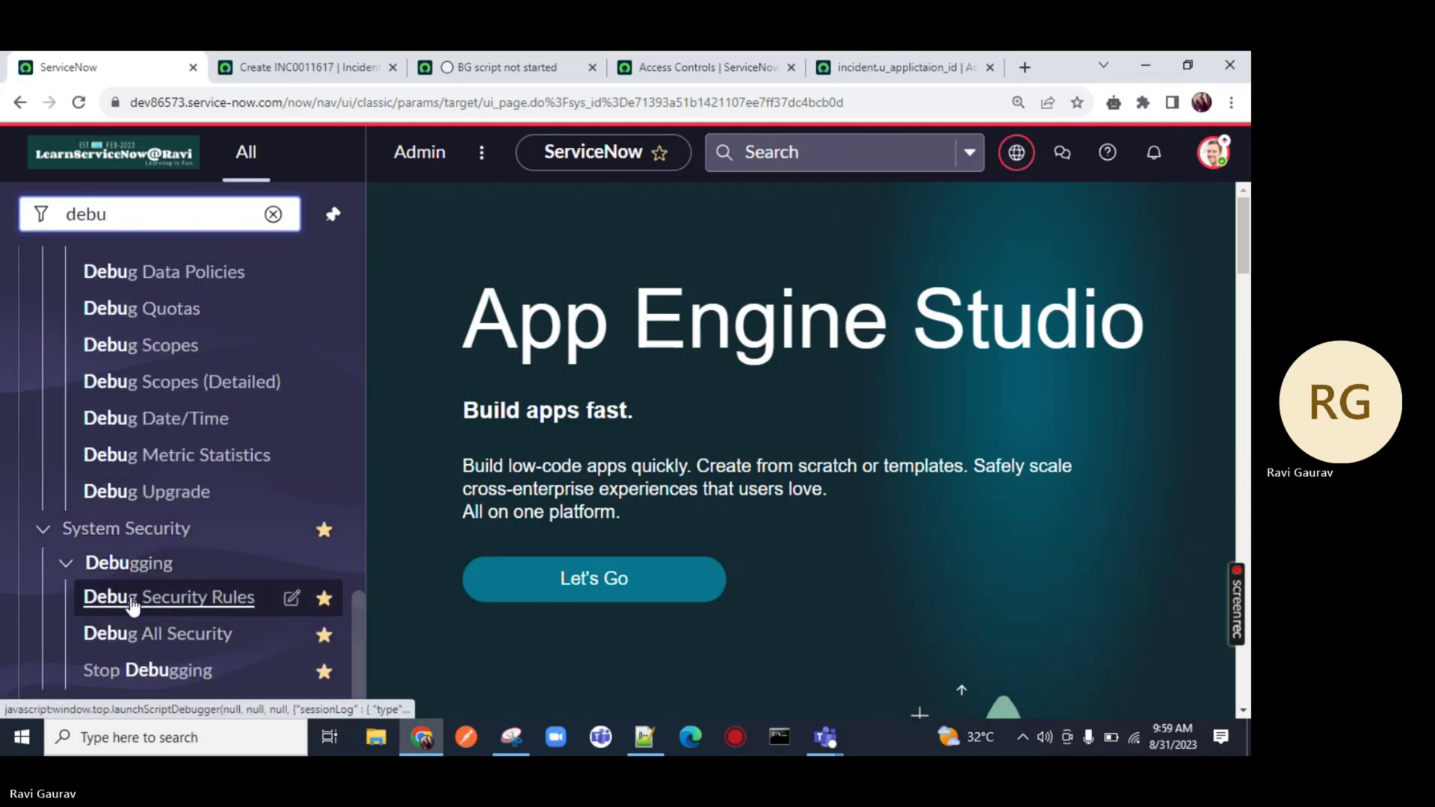
left_click(133, 606)
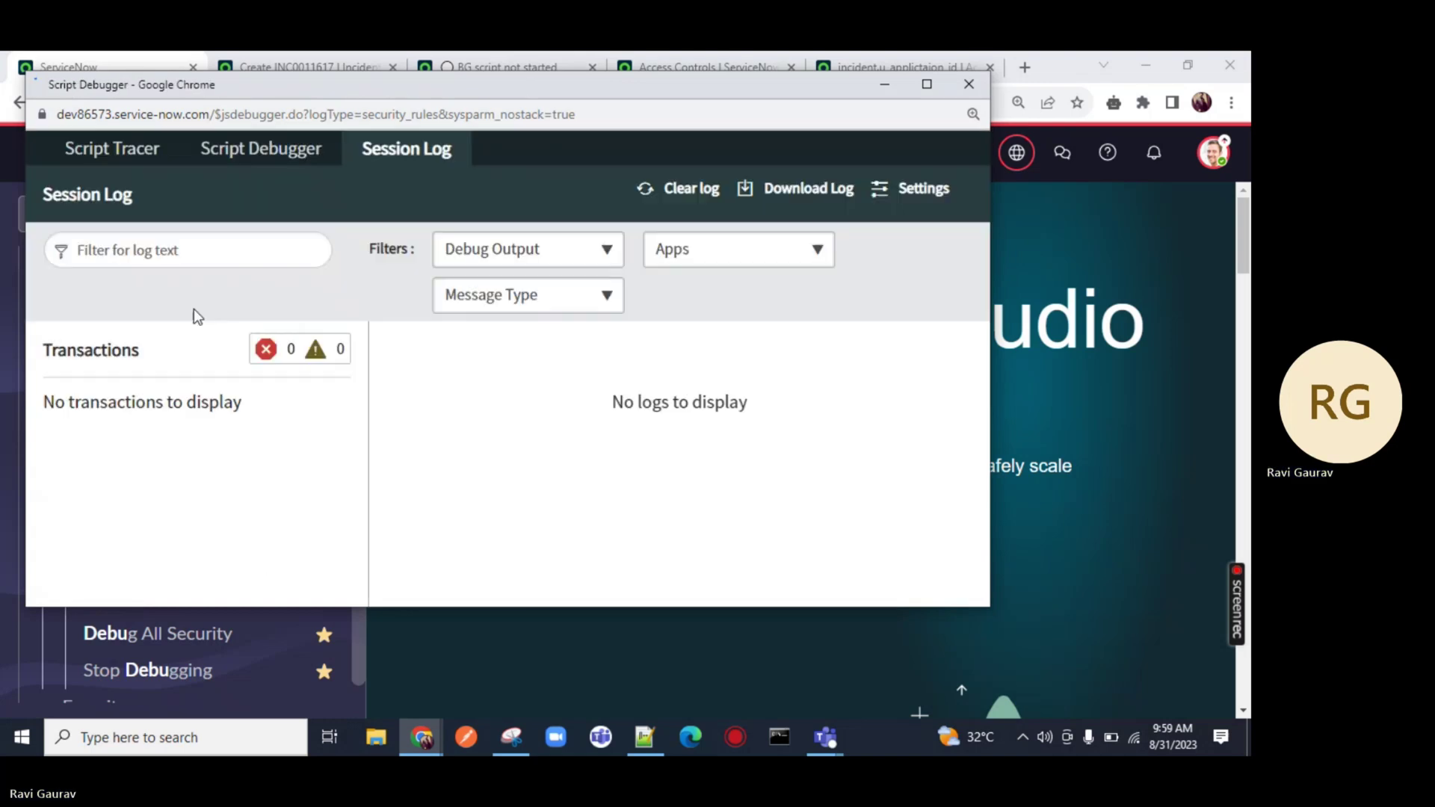
left_click(873, 92)
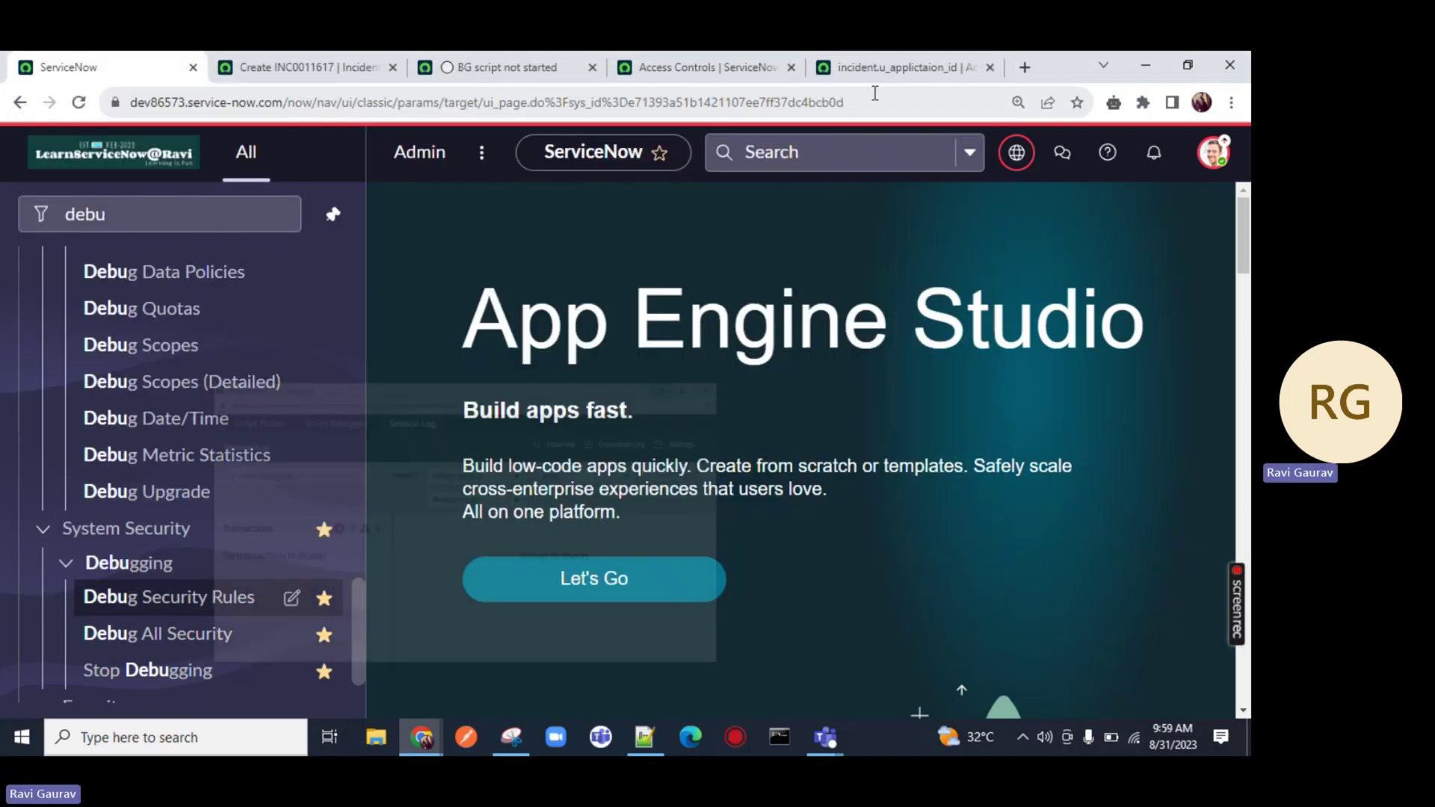
On the new incident form, show Email ID's rule results: read, write and create true
scroll(208, 596, "down", 1)
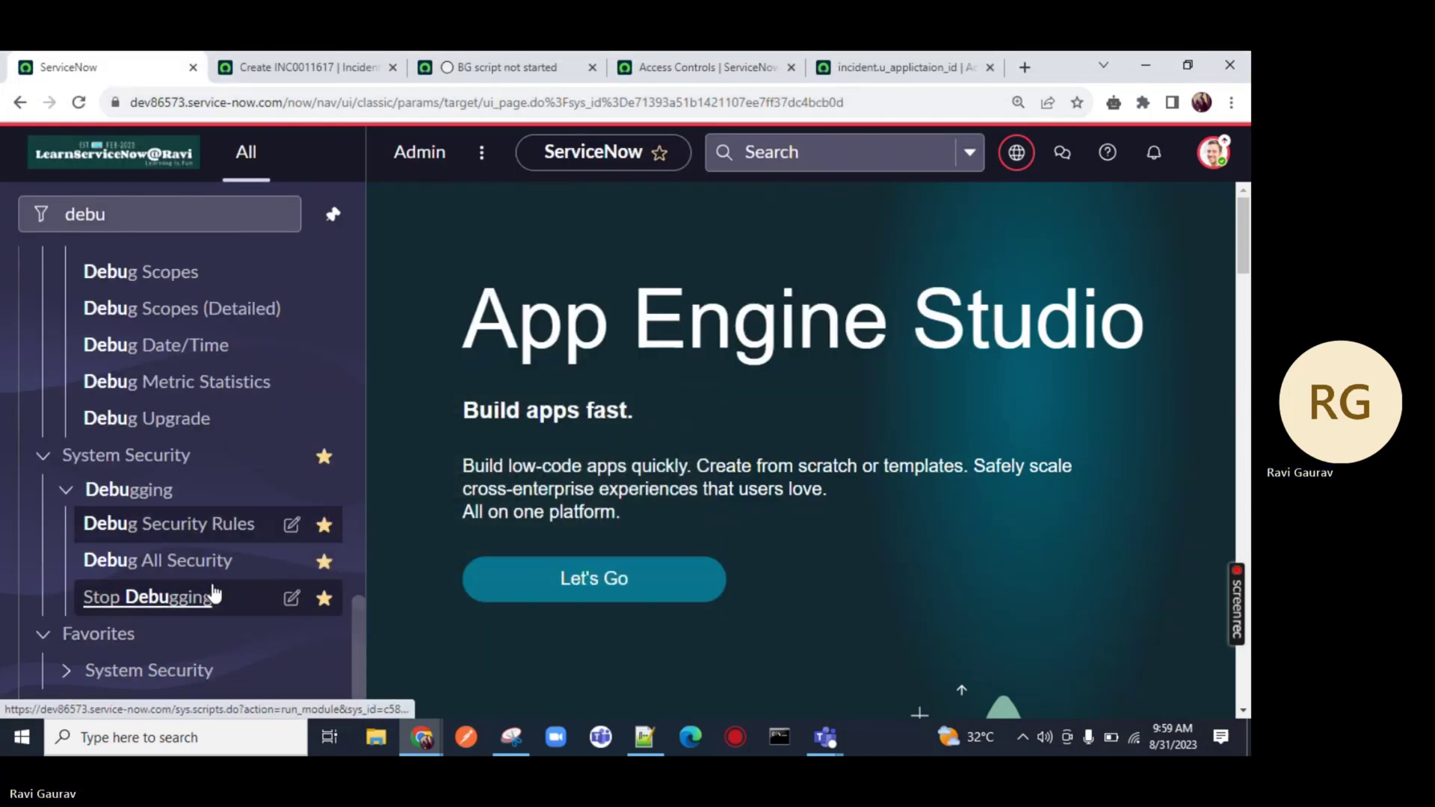
scroll(208, 524, "up", 5)
left_click(271, 69)
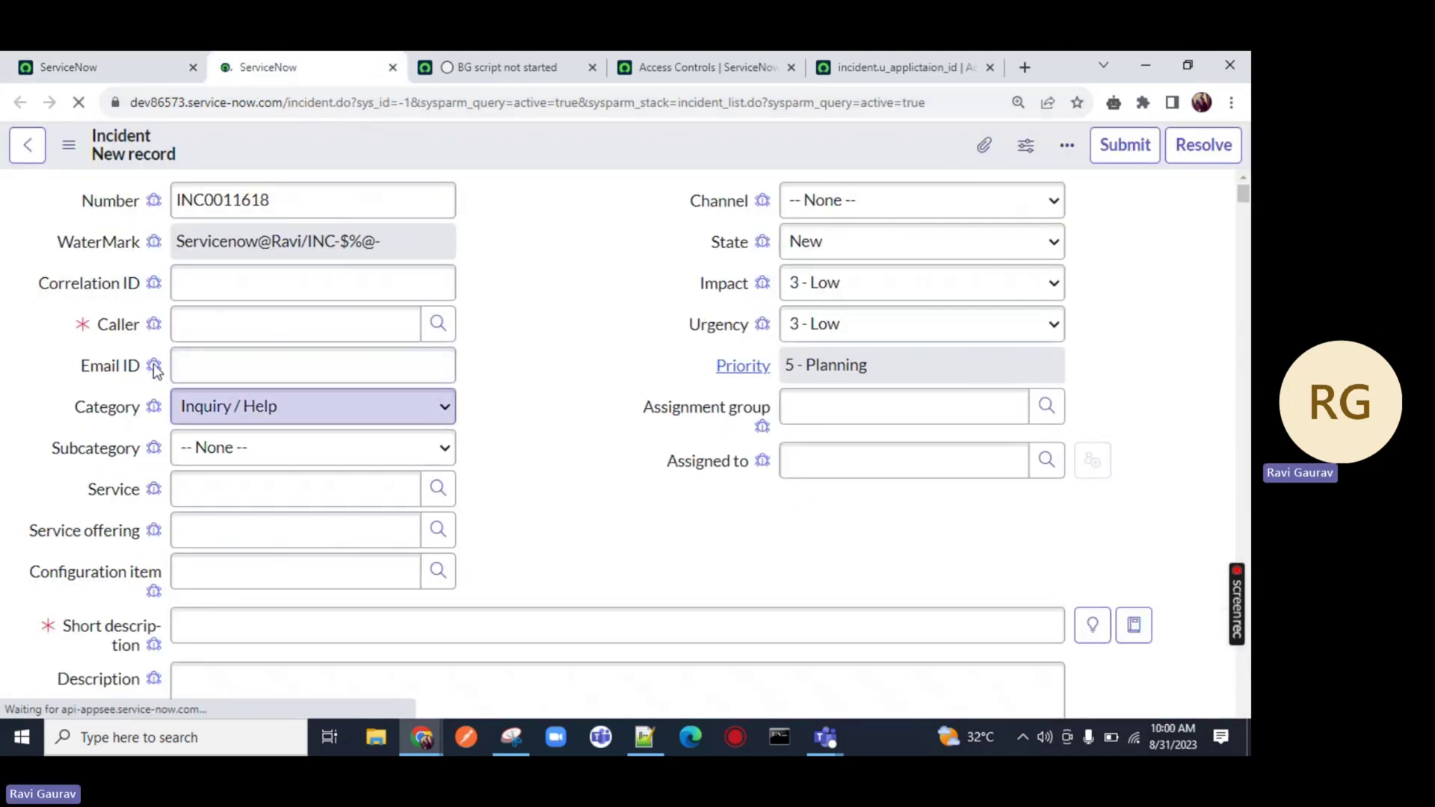
left_click(153, 370)
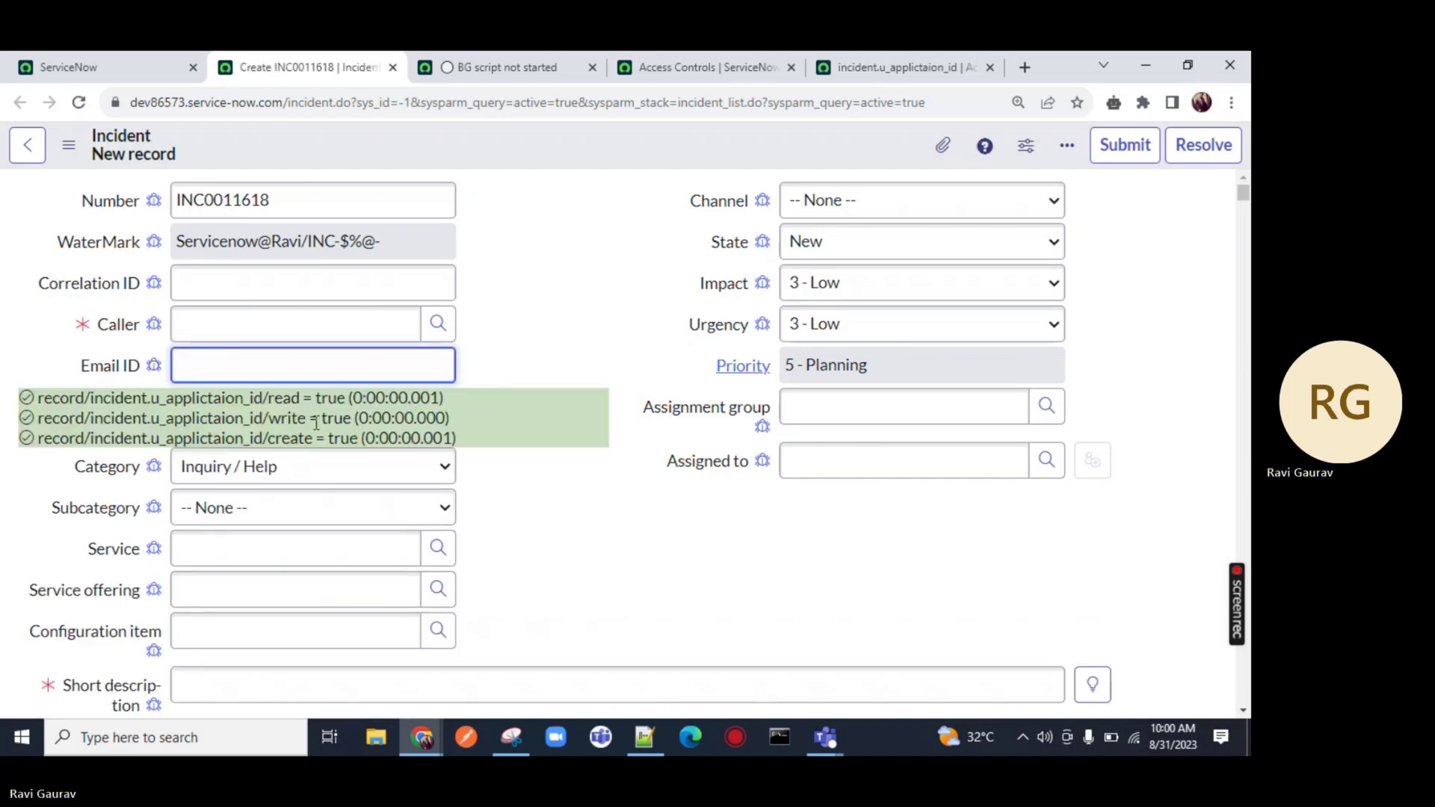
left_click_drag(449, 419, 246, 420)
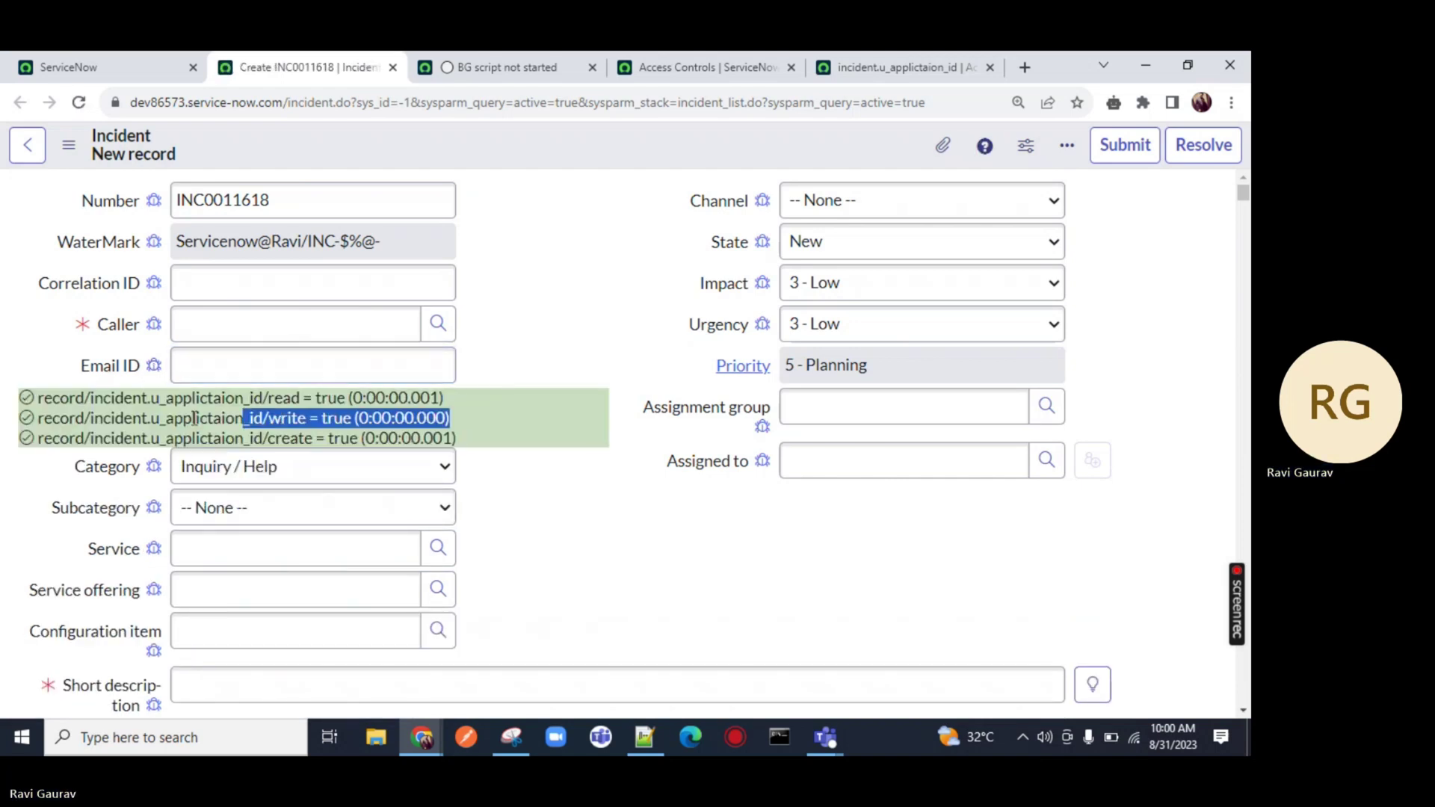
key("ctrl+shift+Tab")
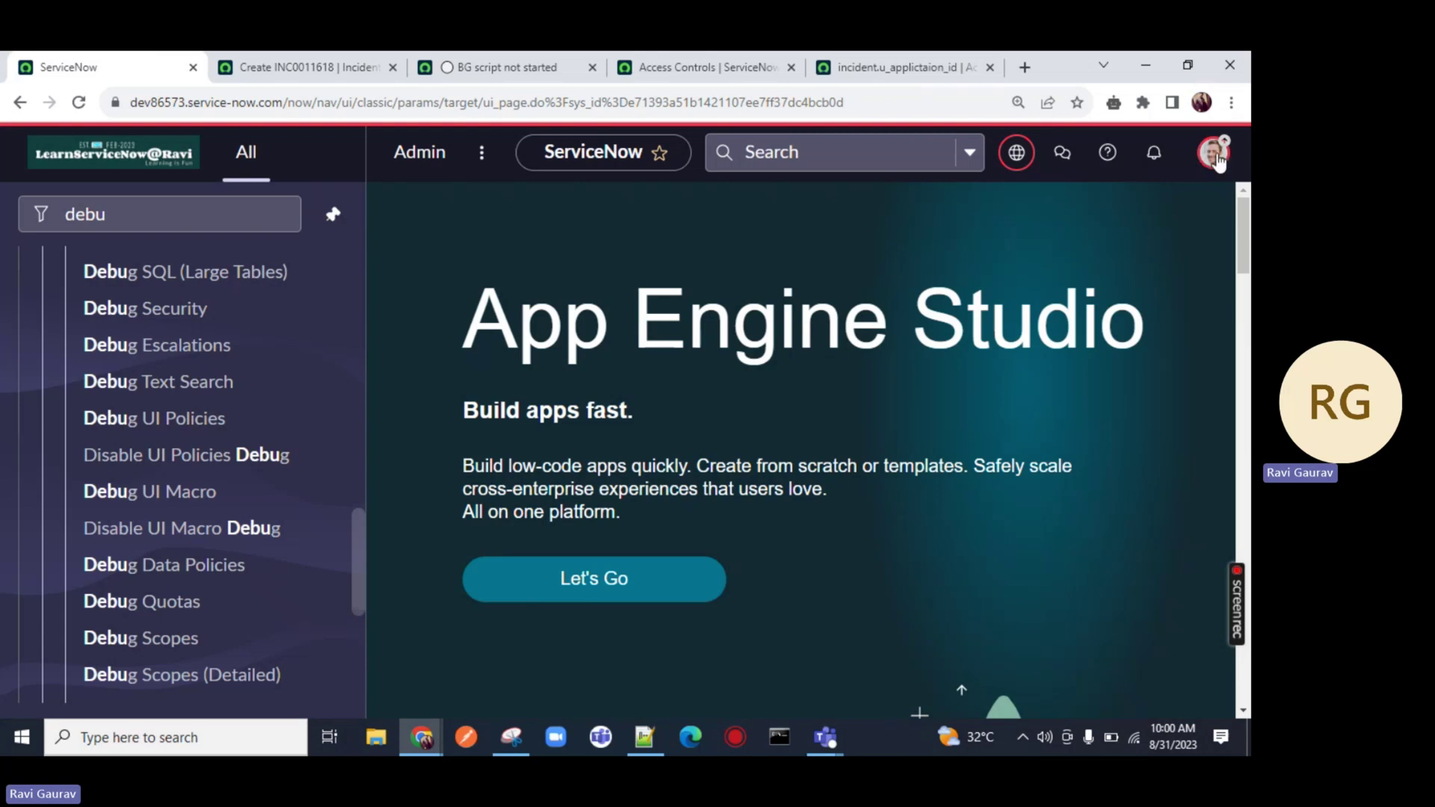
Impersonate Demo User from the avatar menu and reload the incident form, now read-only
left_click(1214, 153)
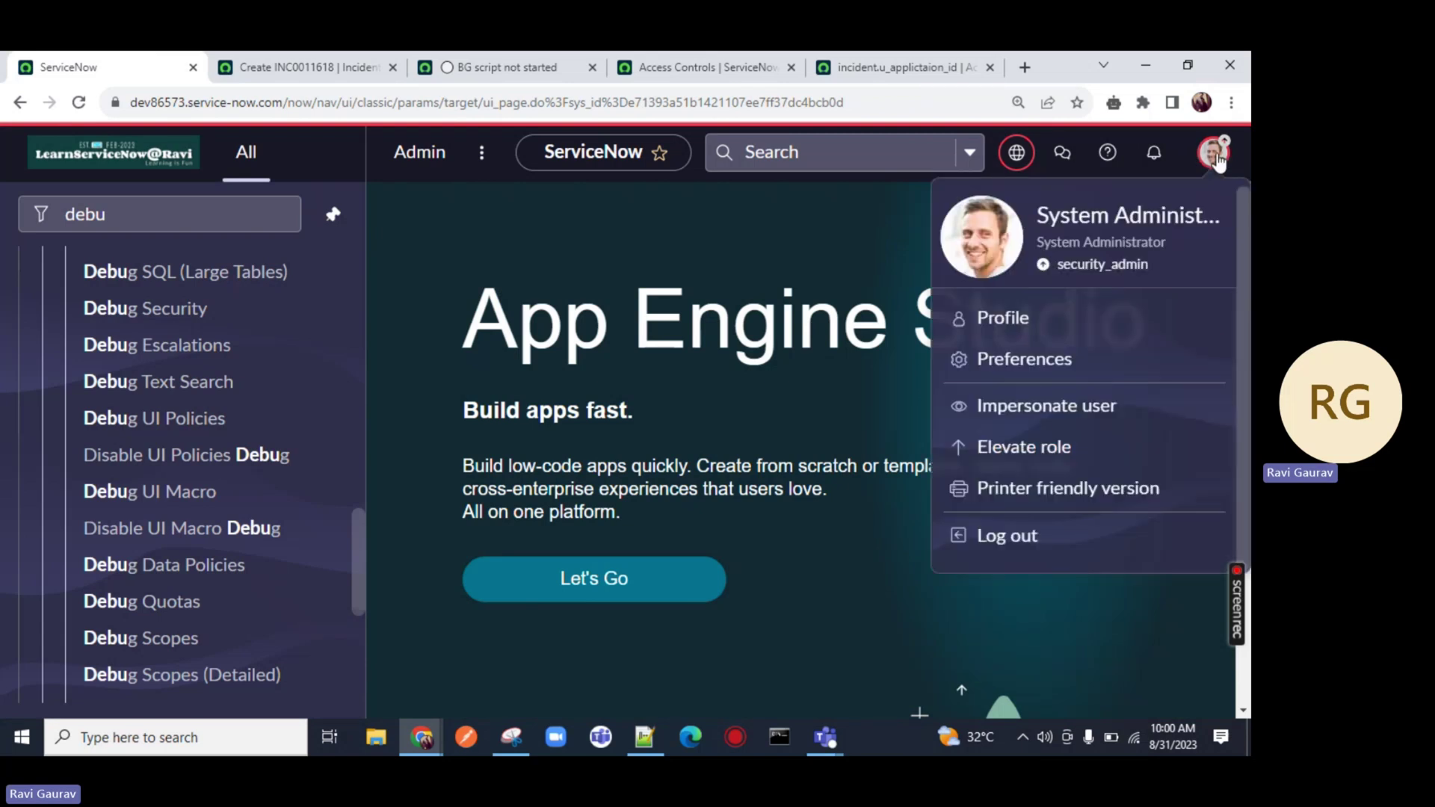
left_click(1002, 406)
scroll(464, 556, "down", 2)
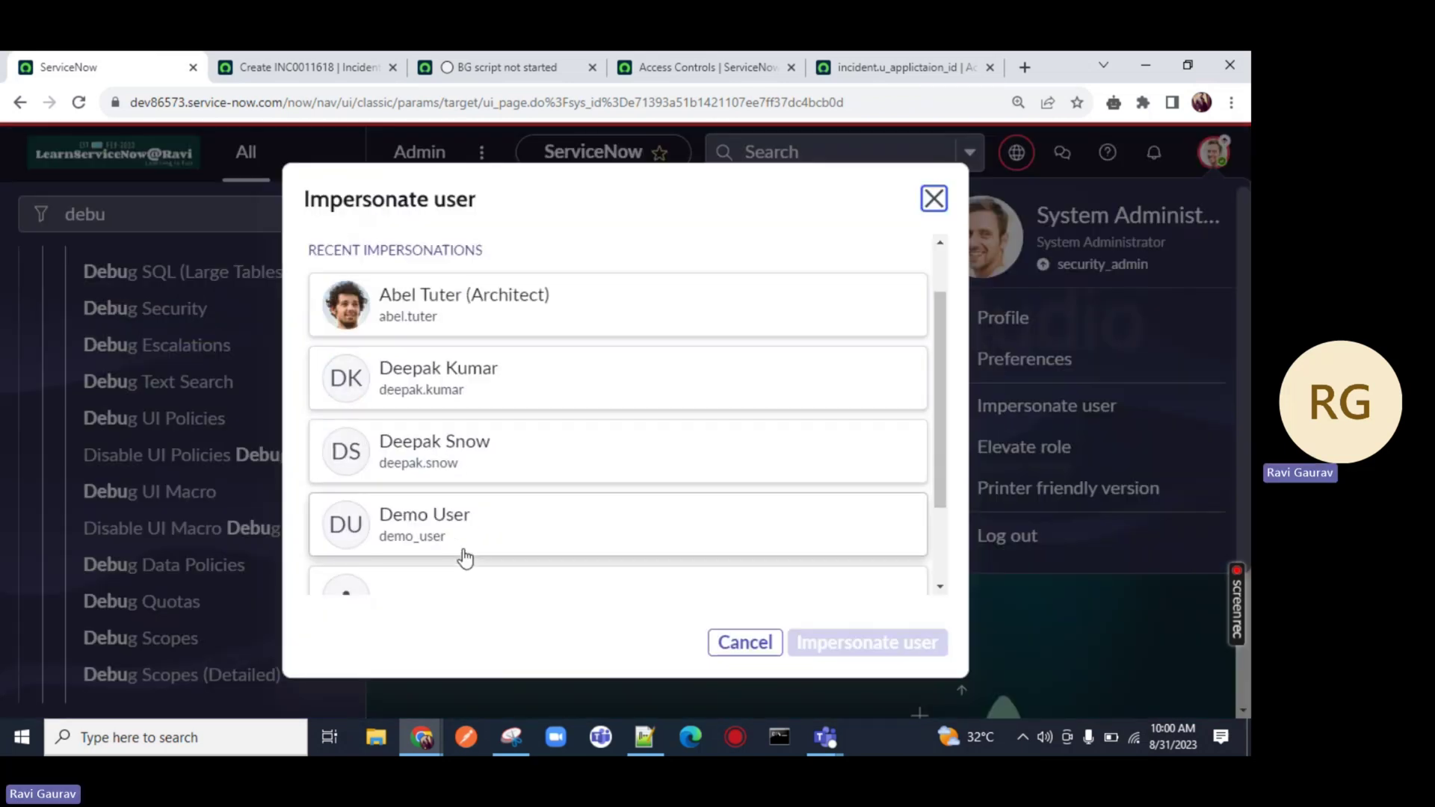
left_click(465, 513)
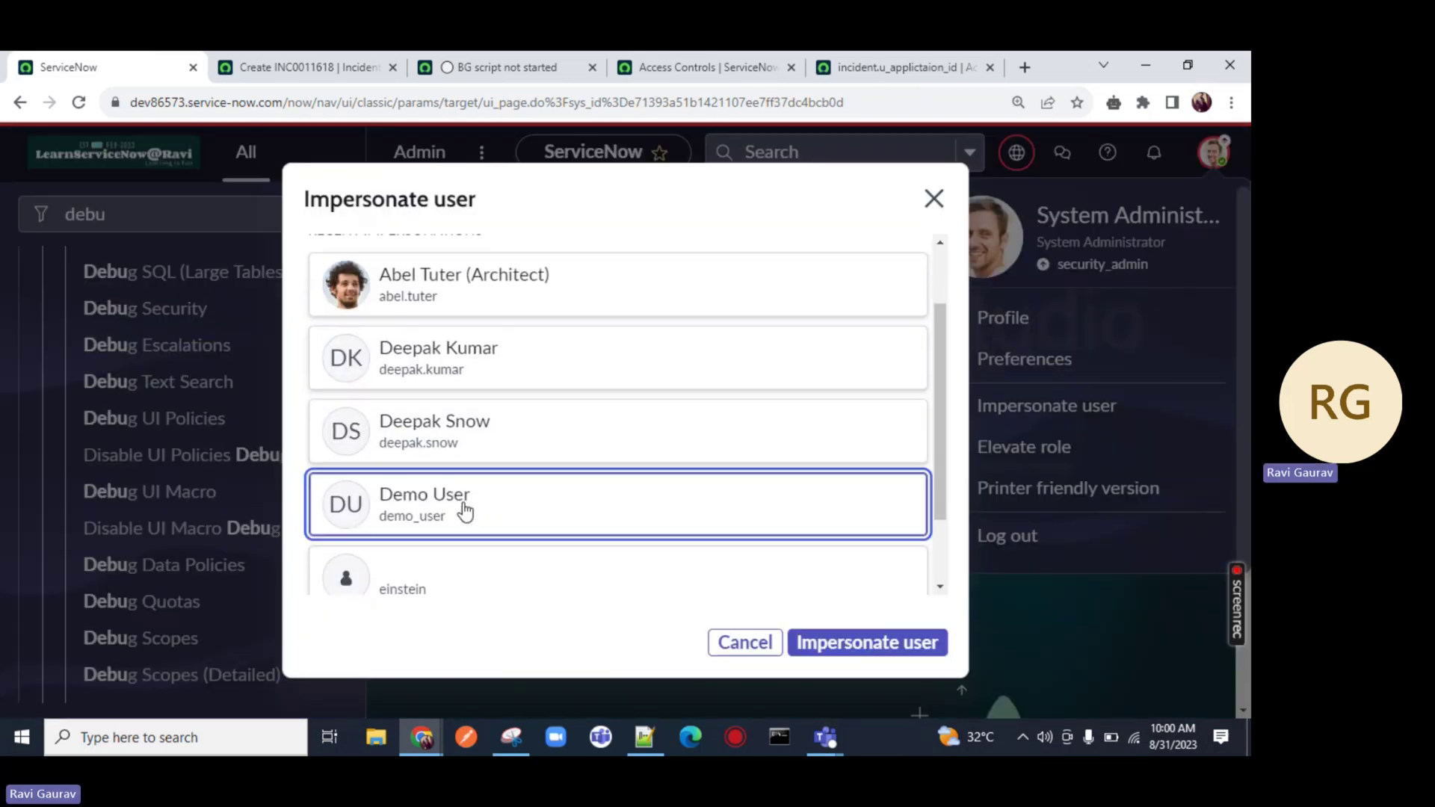
left_click(850, 642)
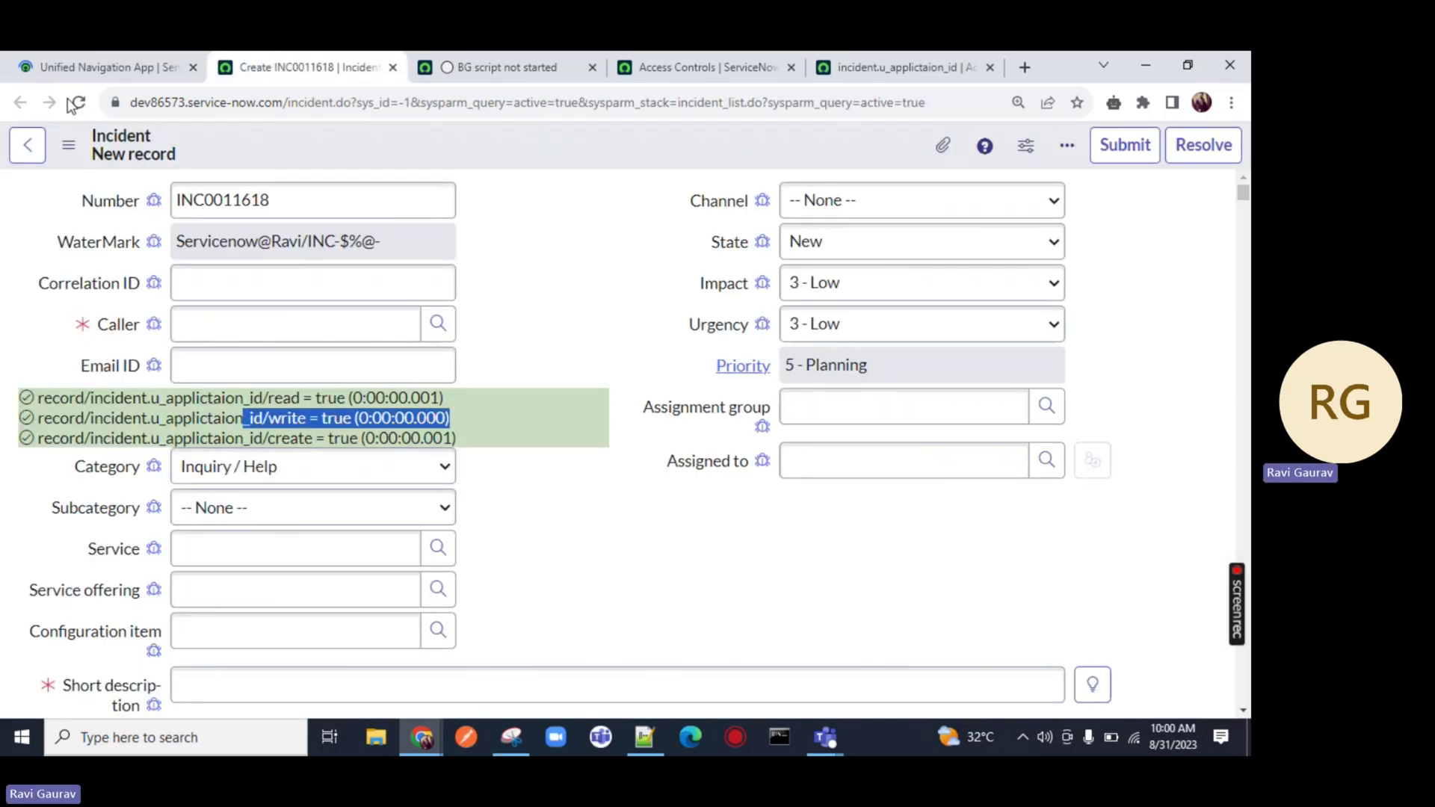
left_click(78, 102)
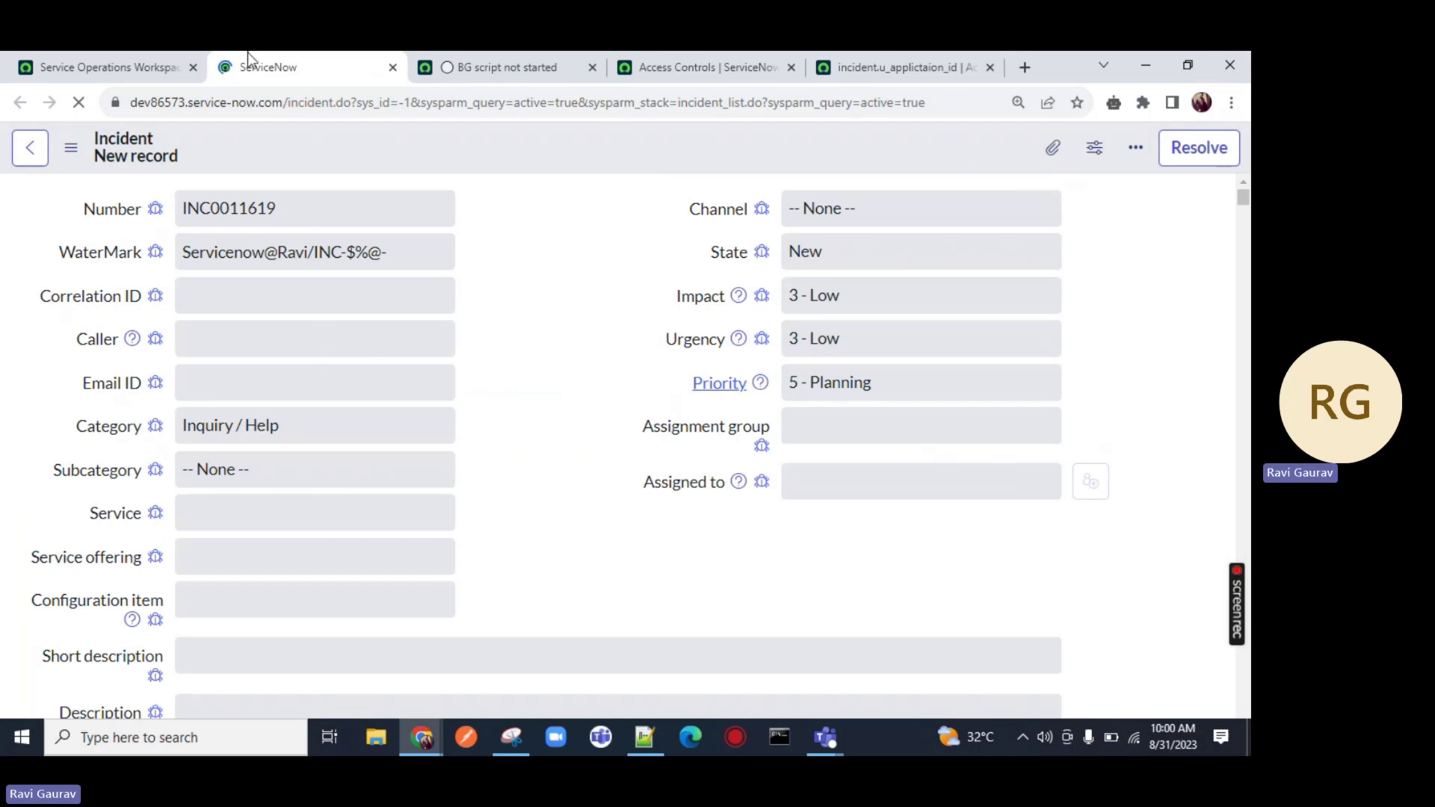
left_click(97, 67)
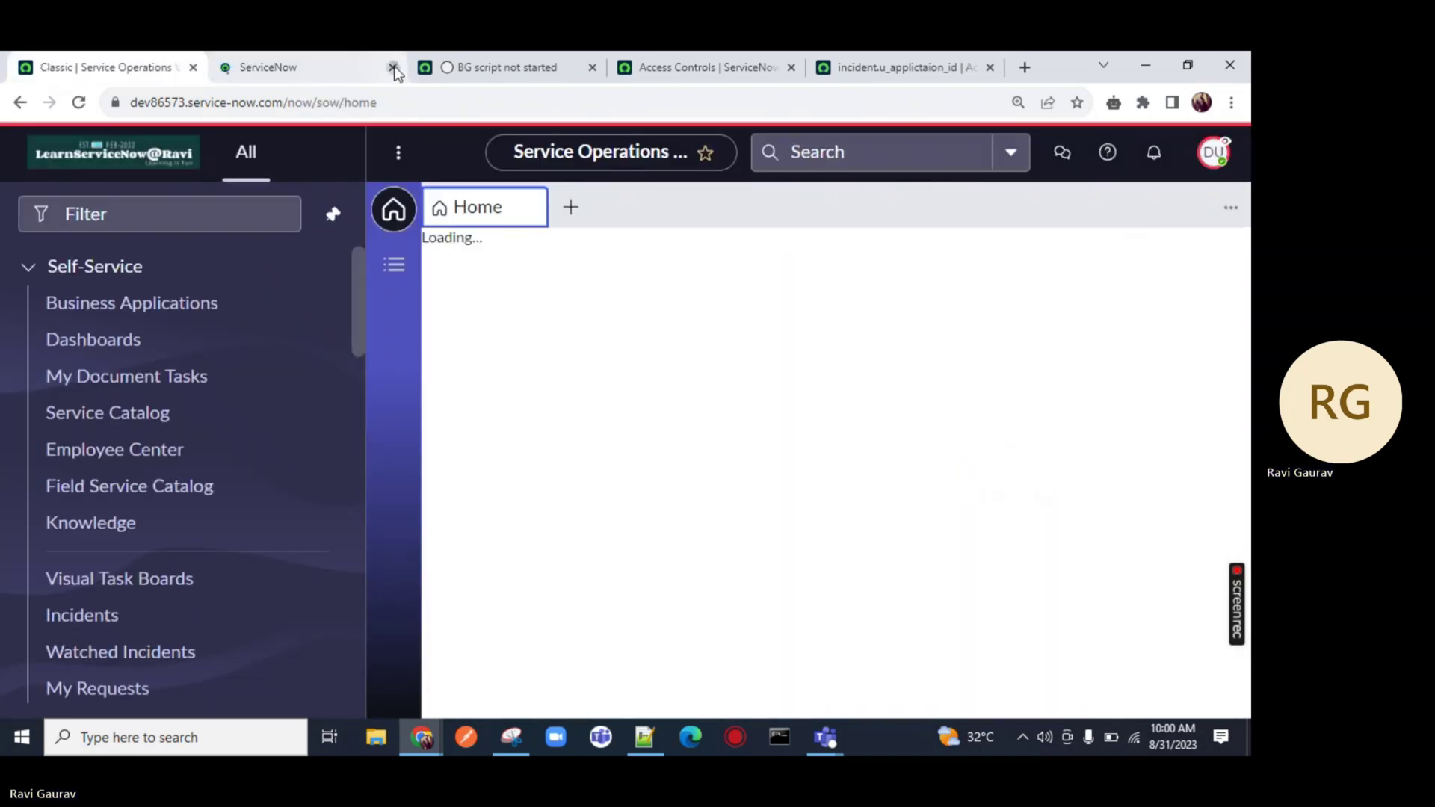
Open incident INC8410003 in a new tab from the Incidents > All list
left_click(393, 66)
type("inc")
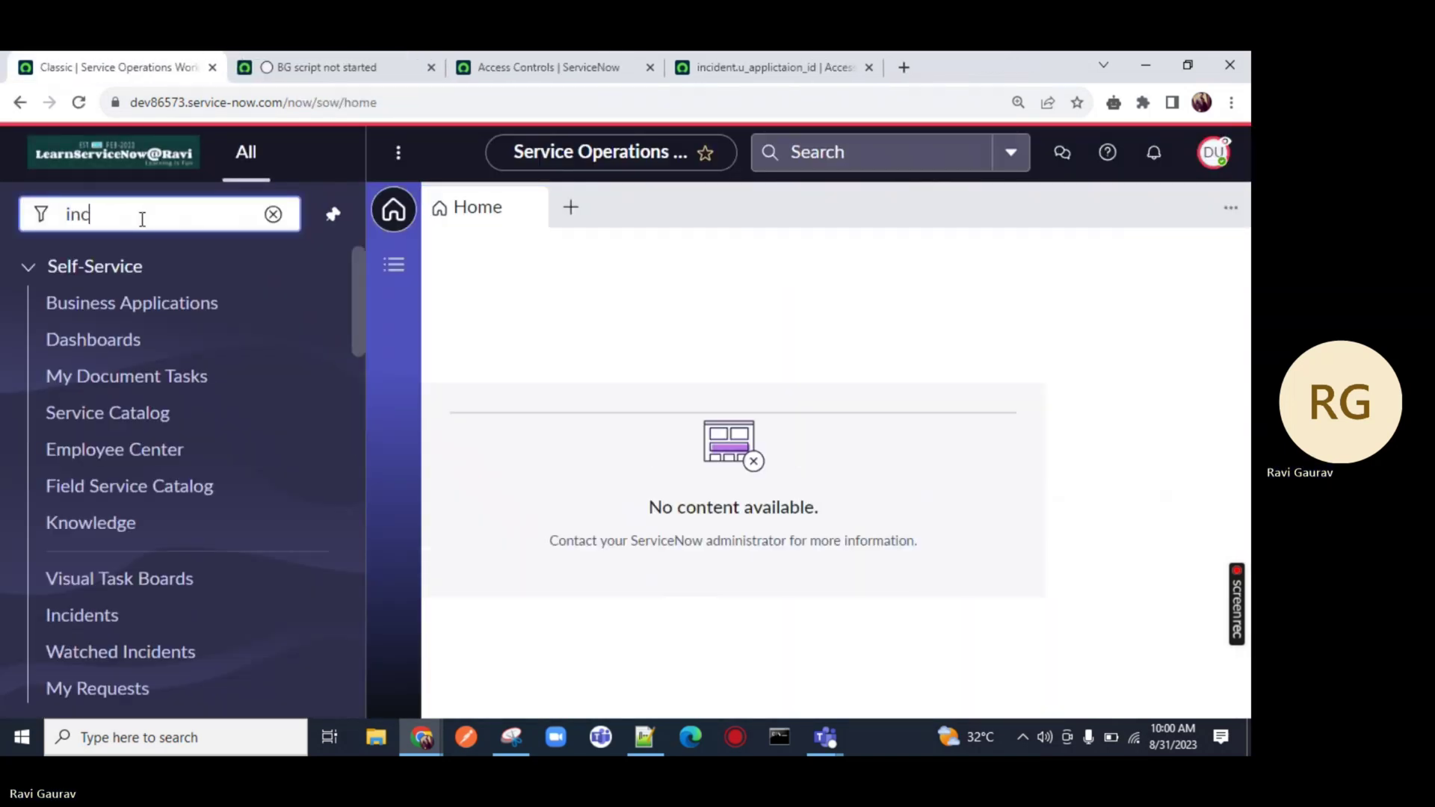
type("ide")
scroll(64, 419, "down", 5)
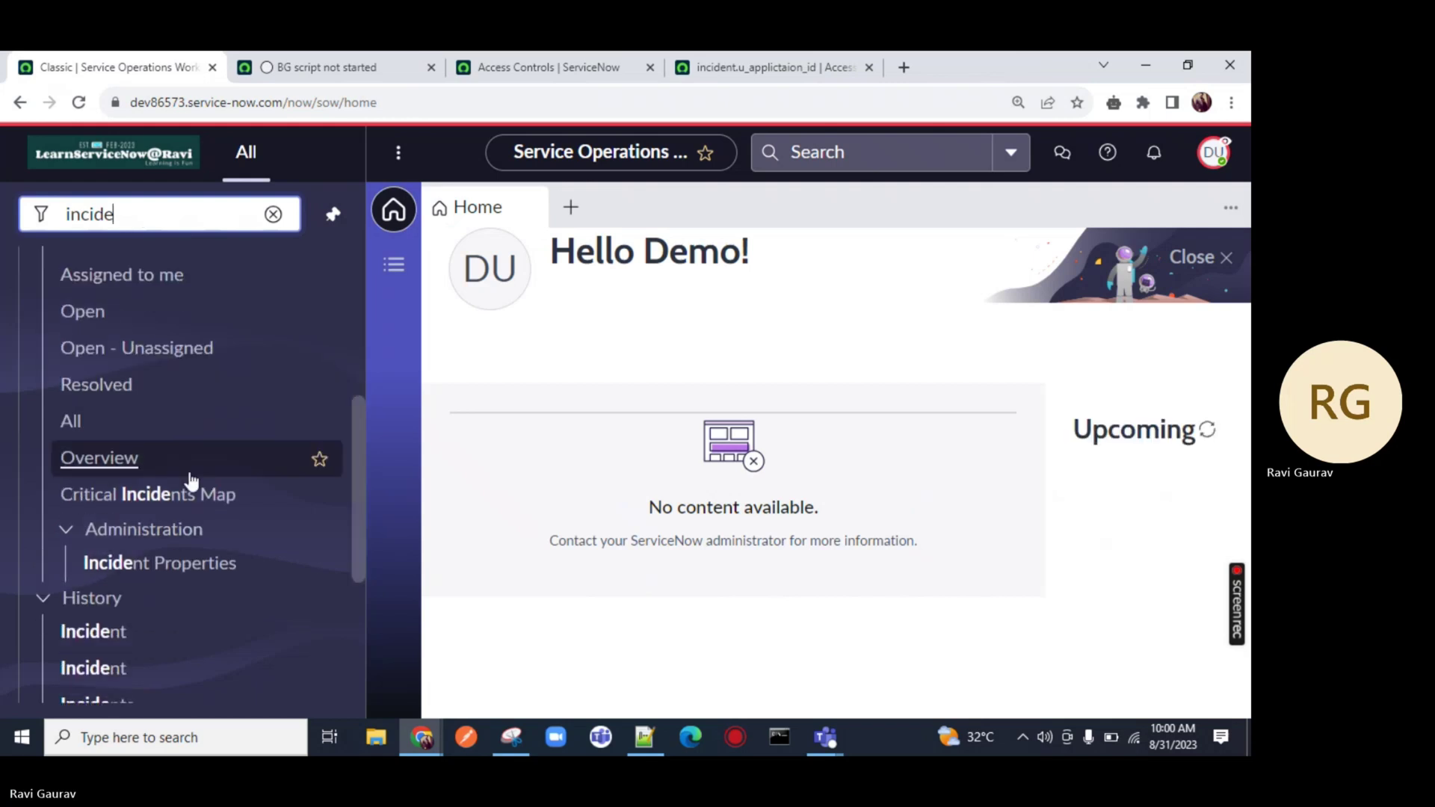
left_click(68, 422)
left_click(243, 66)
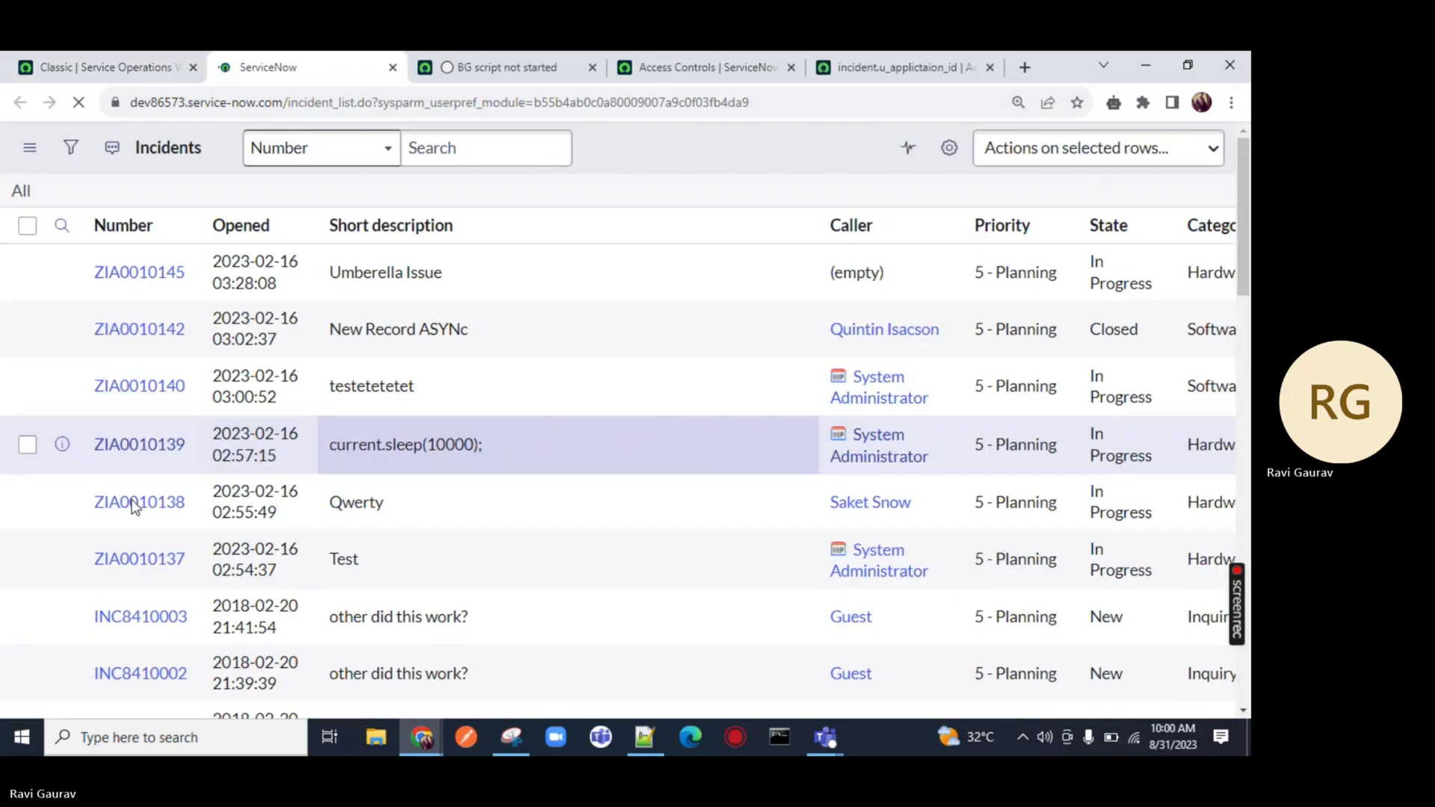
middle_click(122, 618)
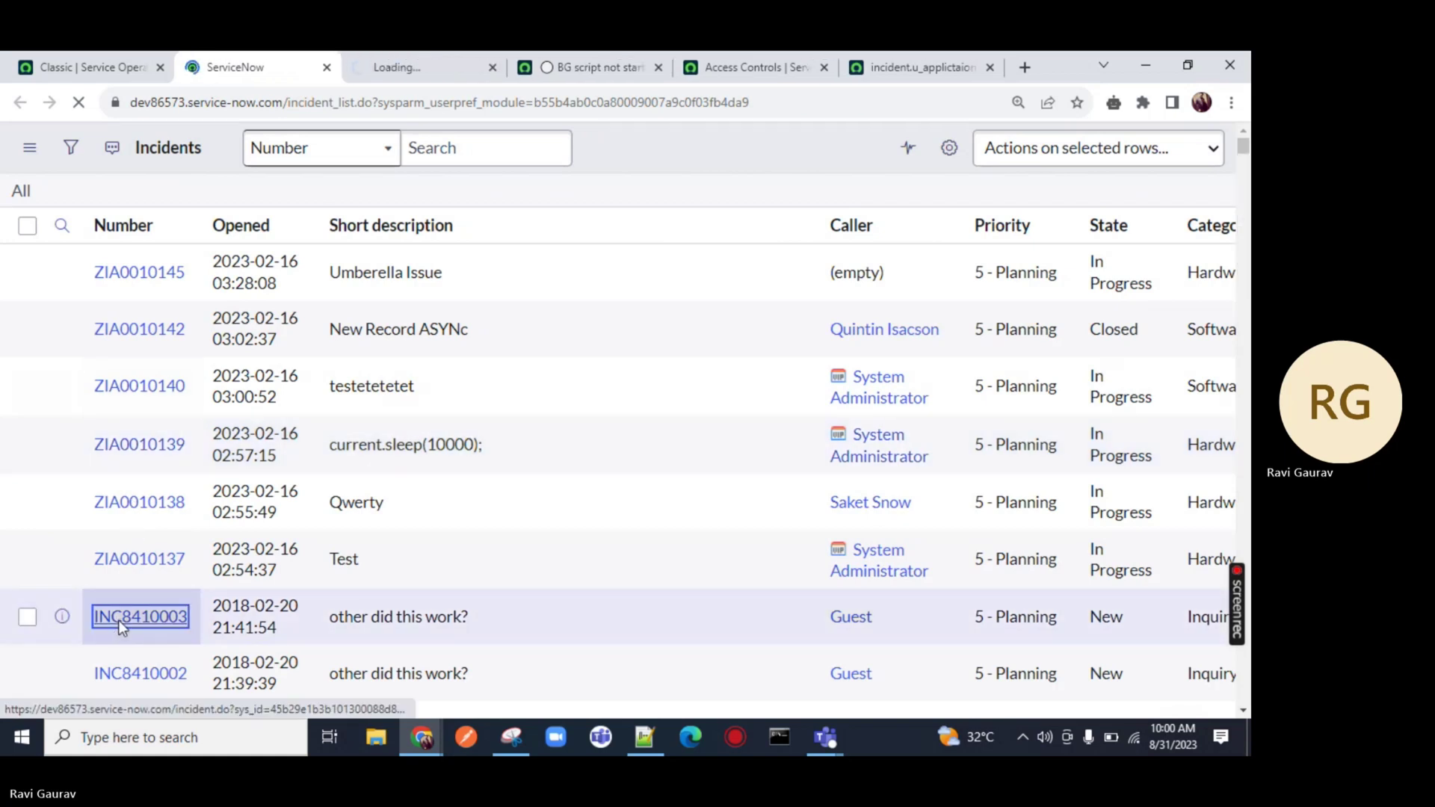
left_click(424, 68)
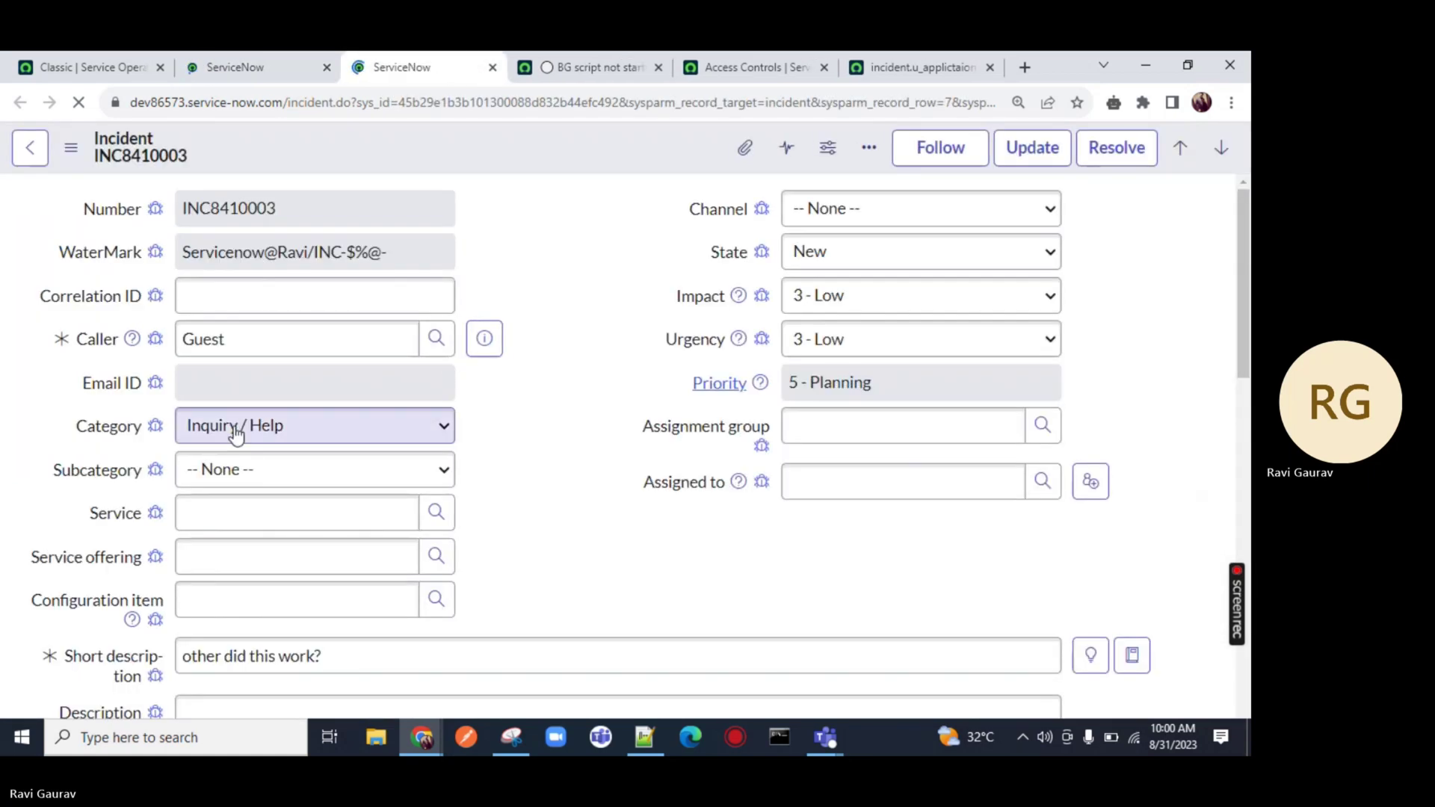
Debug the Email ID field, confirming read is true and write is now false
left_click(155, 384)
left_click_drag(457, 437, 244, 436)
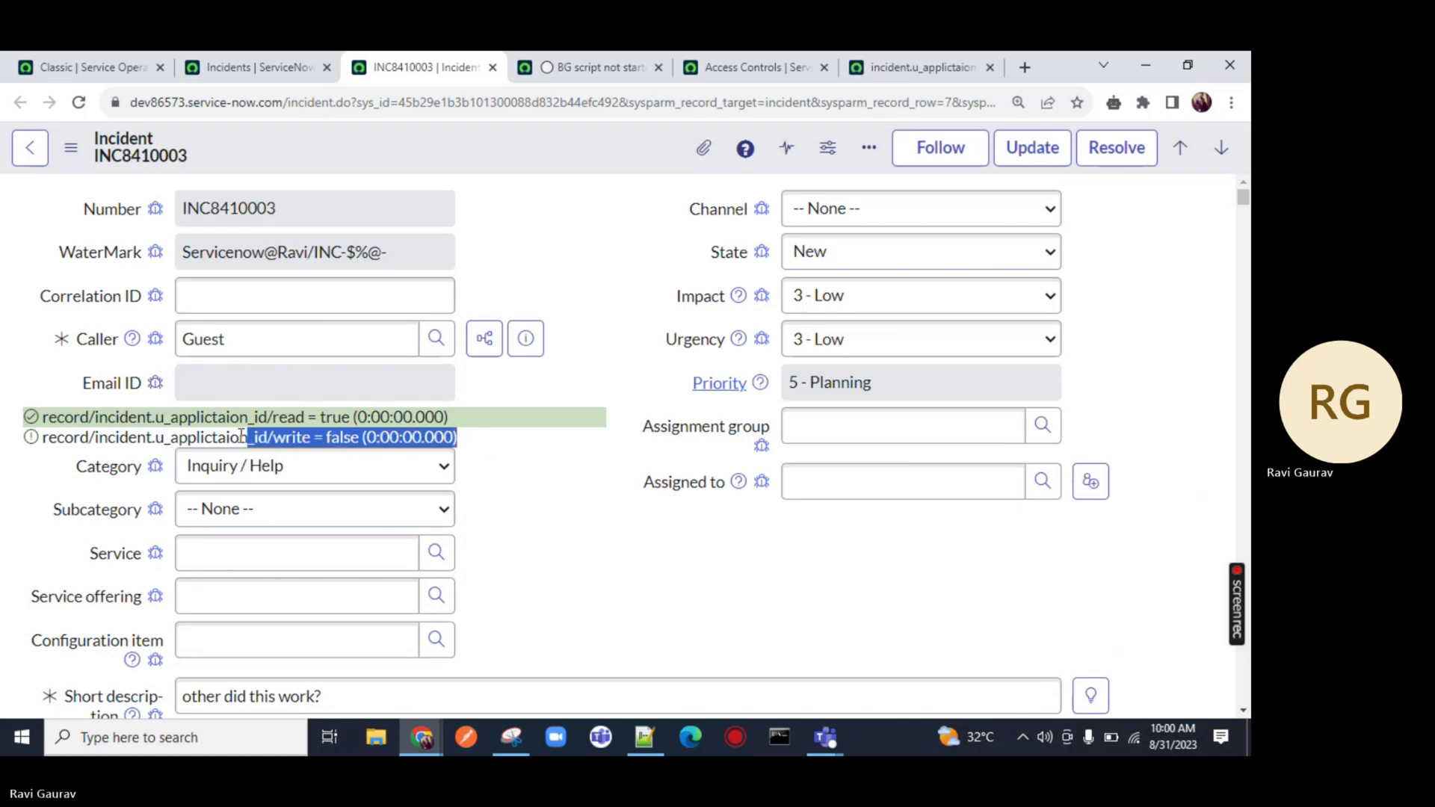
left_click(69, 59)
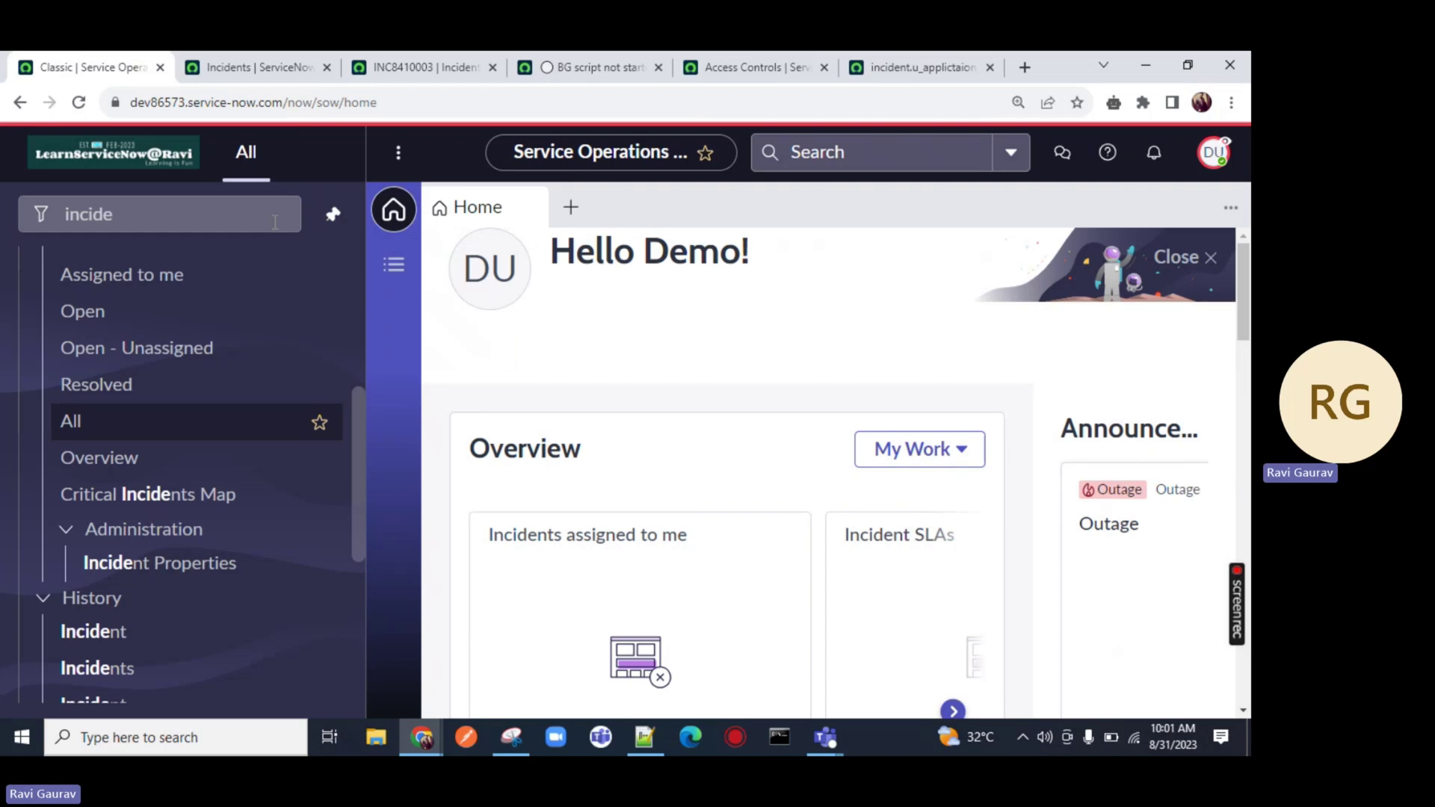
left_click(306, 67)
left_click(419, 66)
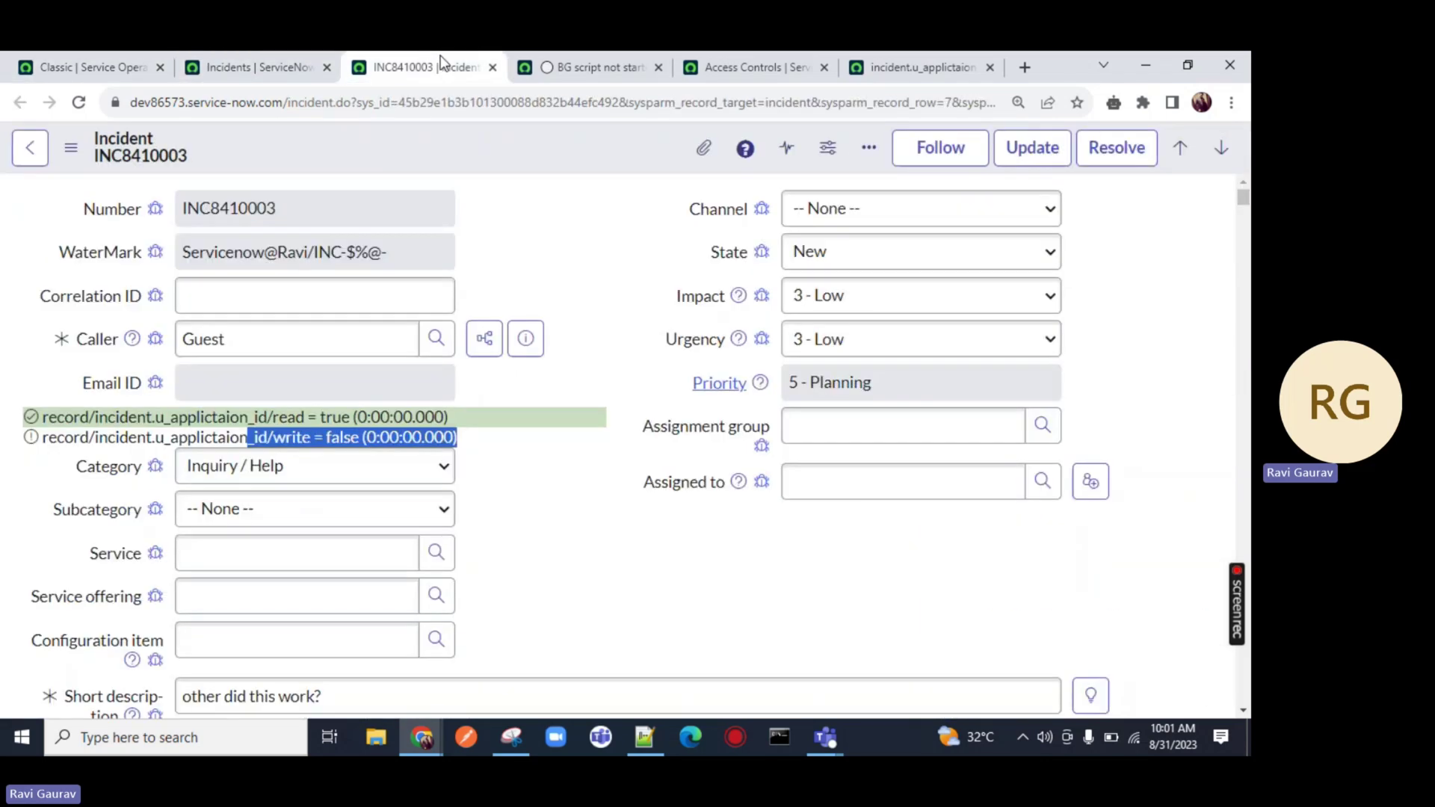
left_click(579, 64)
Show the Email ID write ACL script with its answer=true line highlighted, then bring up the Teams meeting
left_click(737, 63)
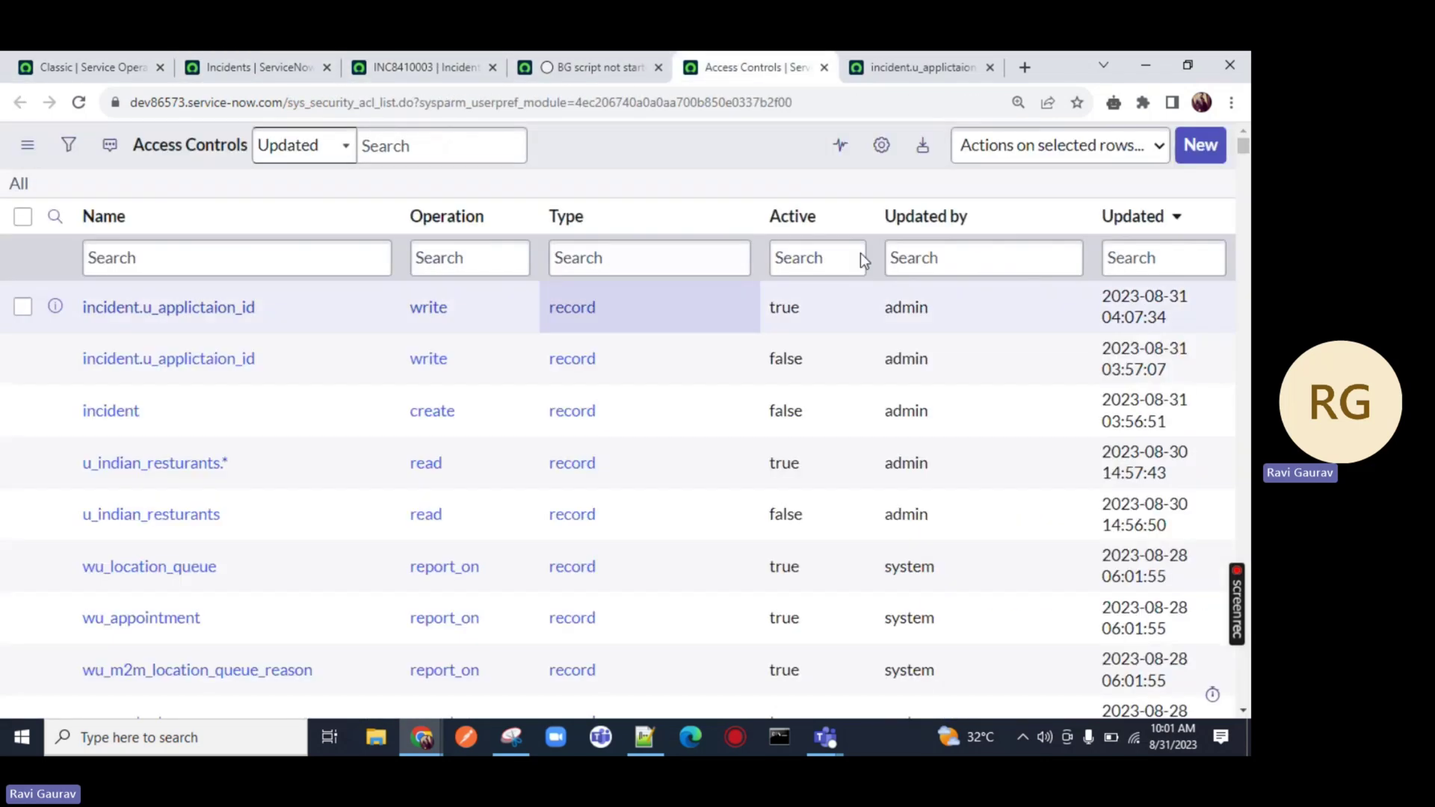
left_click(920, 67)
scroll(524, 374, "down", 2)
left_click(423, 391)
key("ctrl+a")
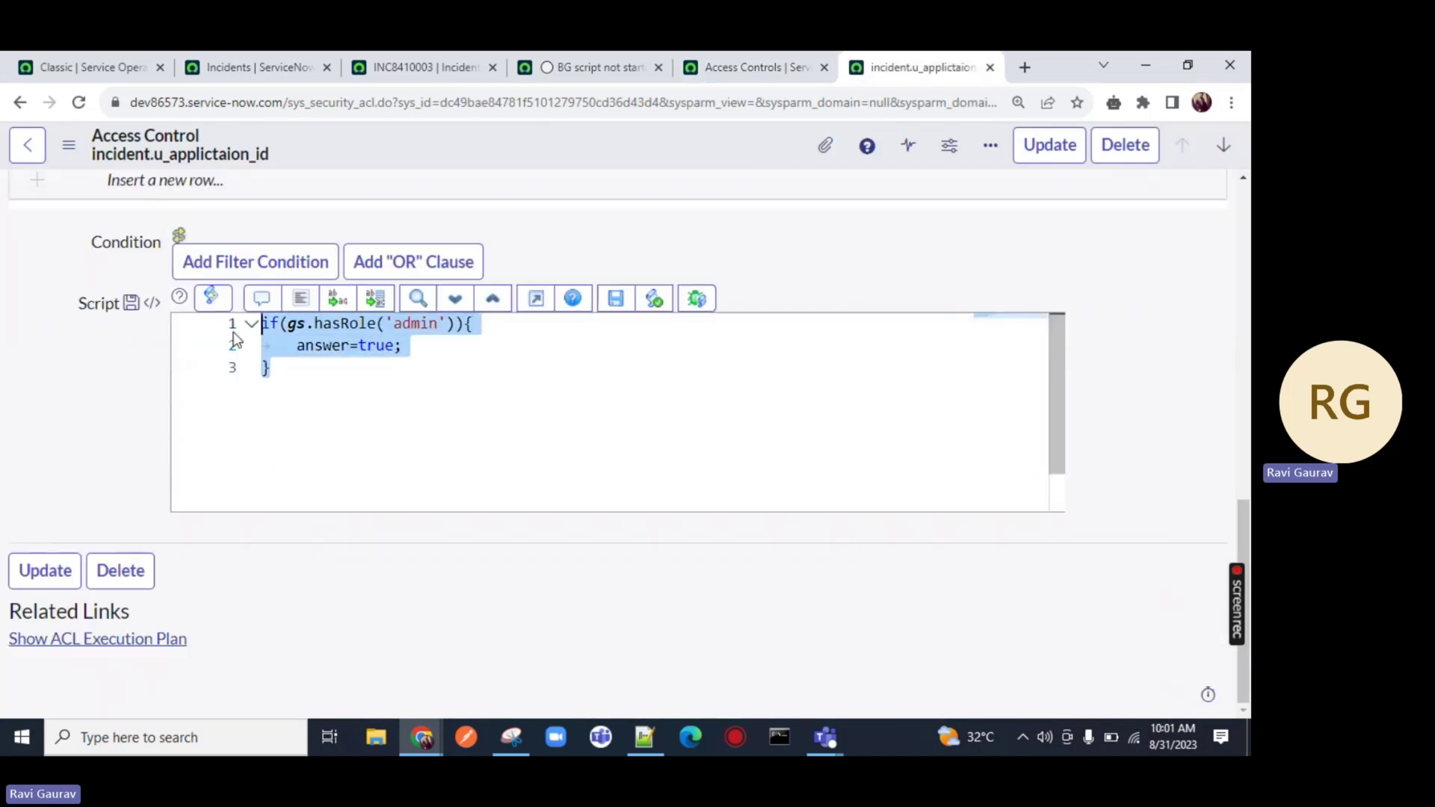
left_click(340, 383)
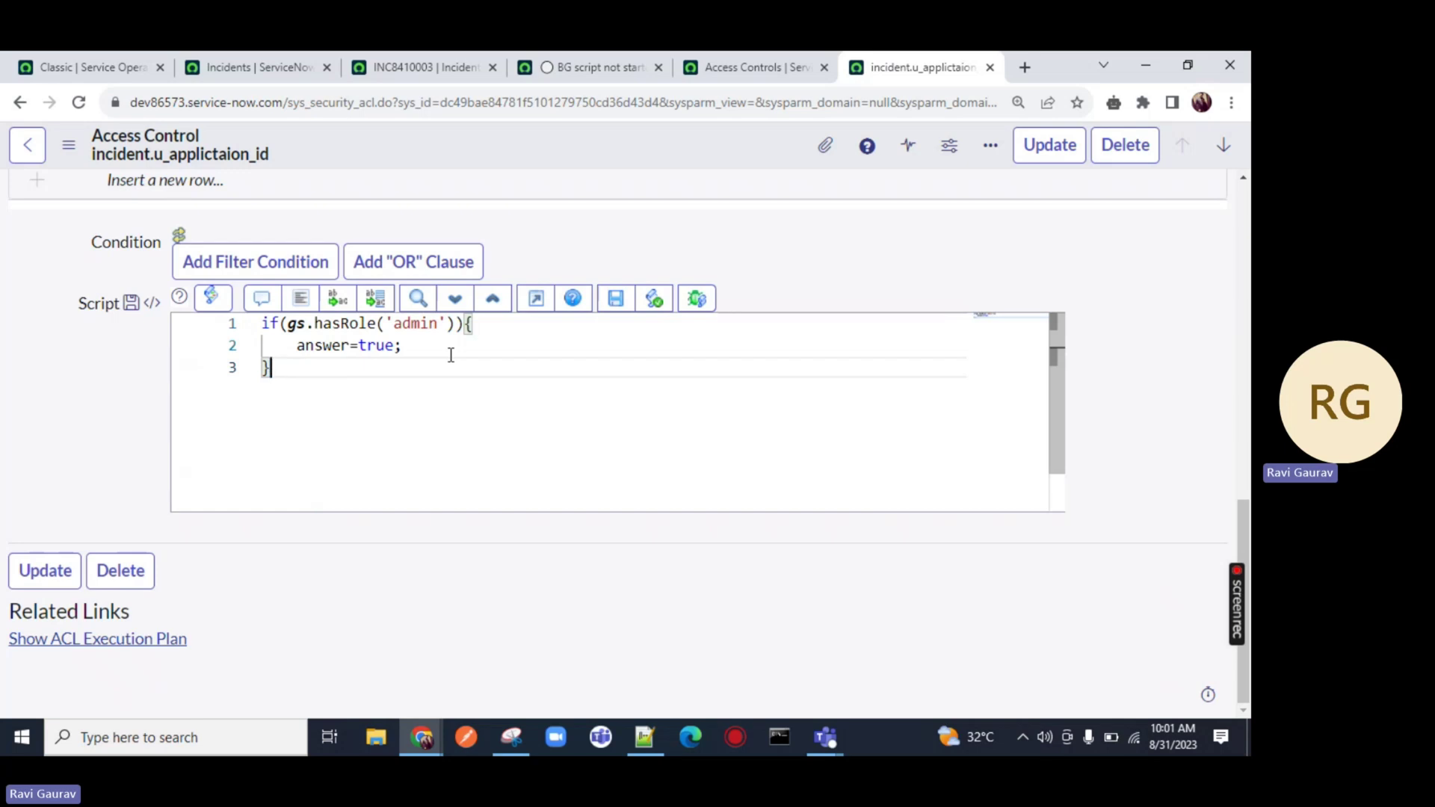
left_click_drag(449, 348, 241, 338)
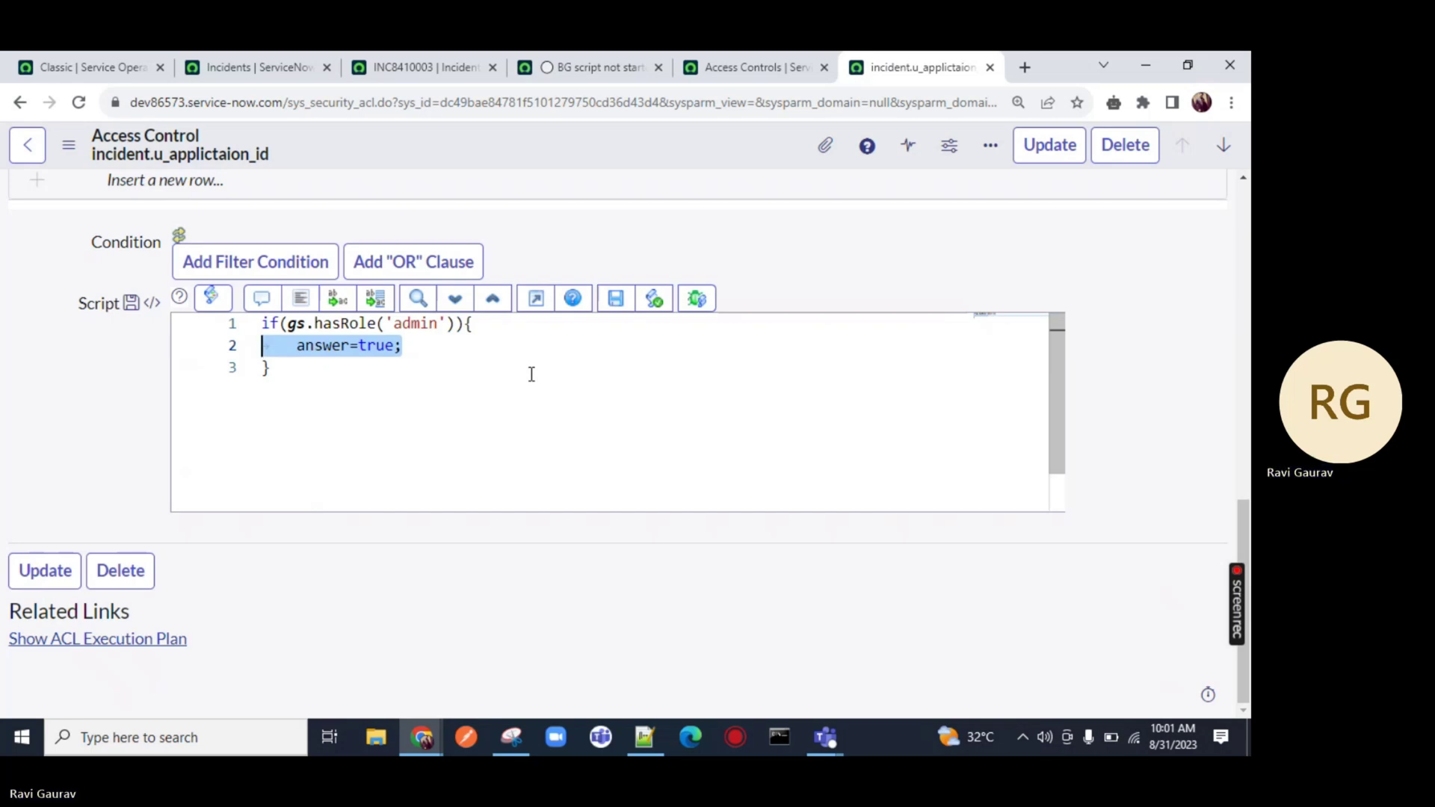
left_click(825, 738)
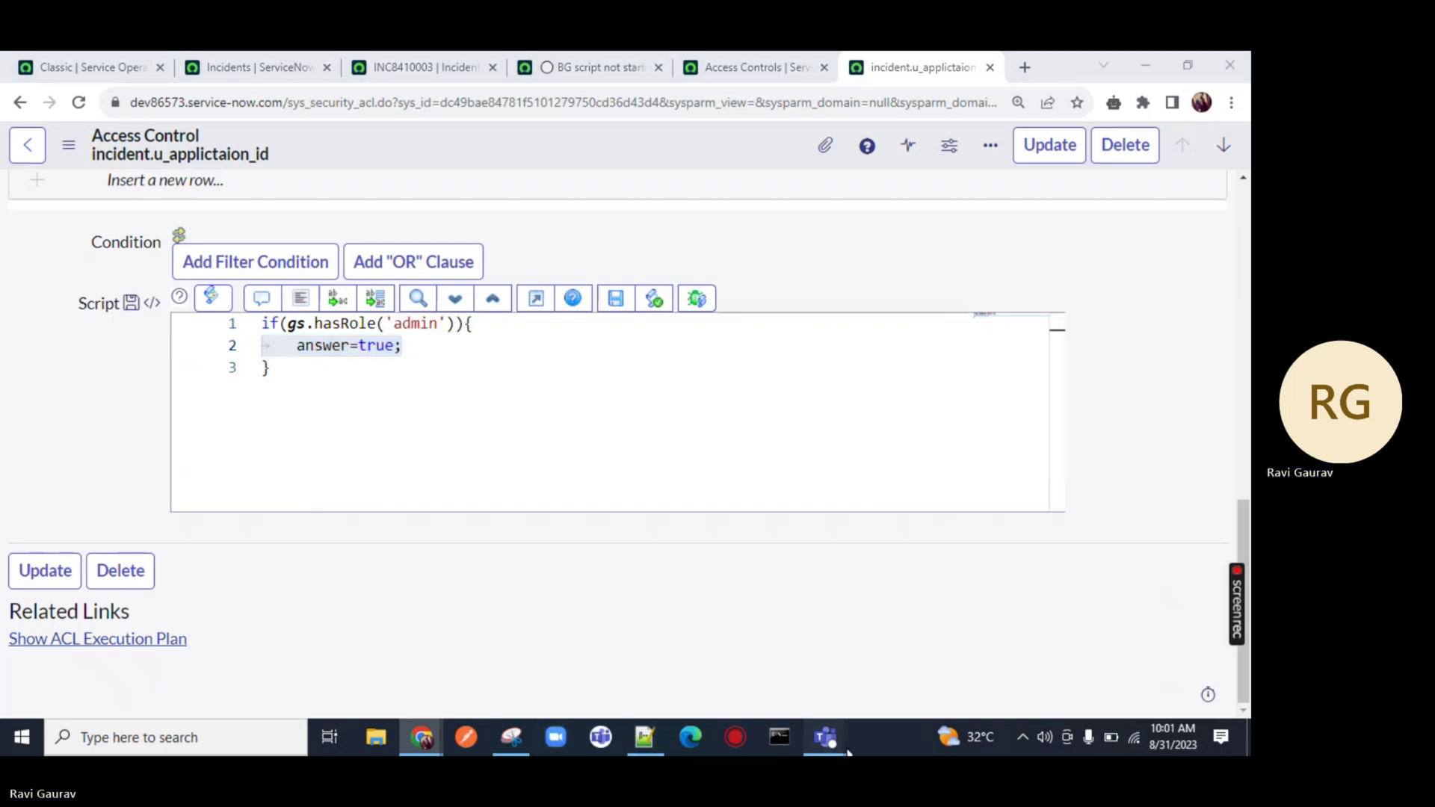
left_click(863, 664)
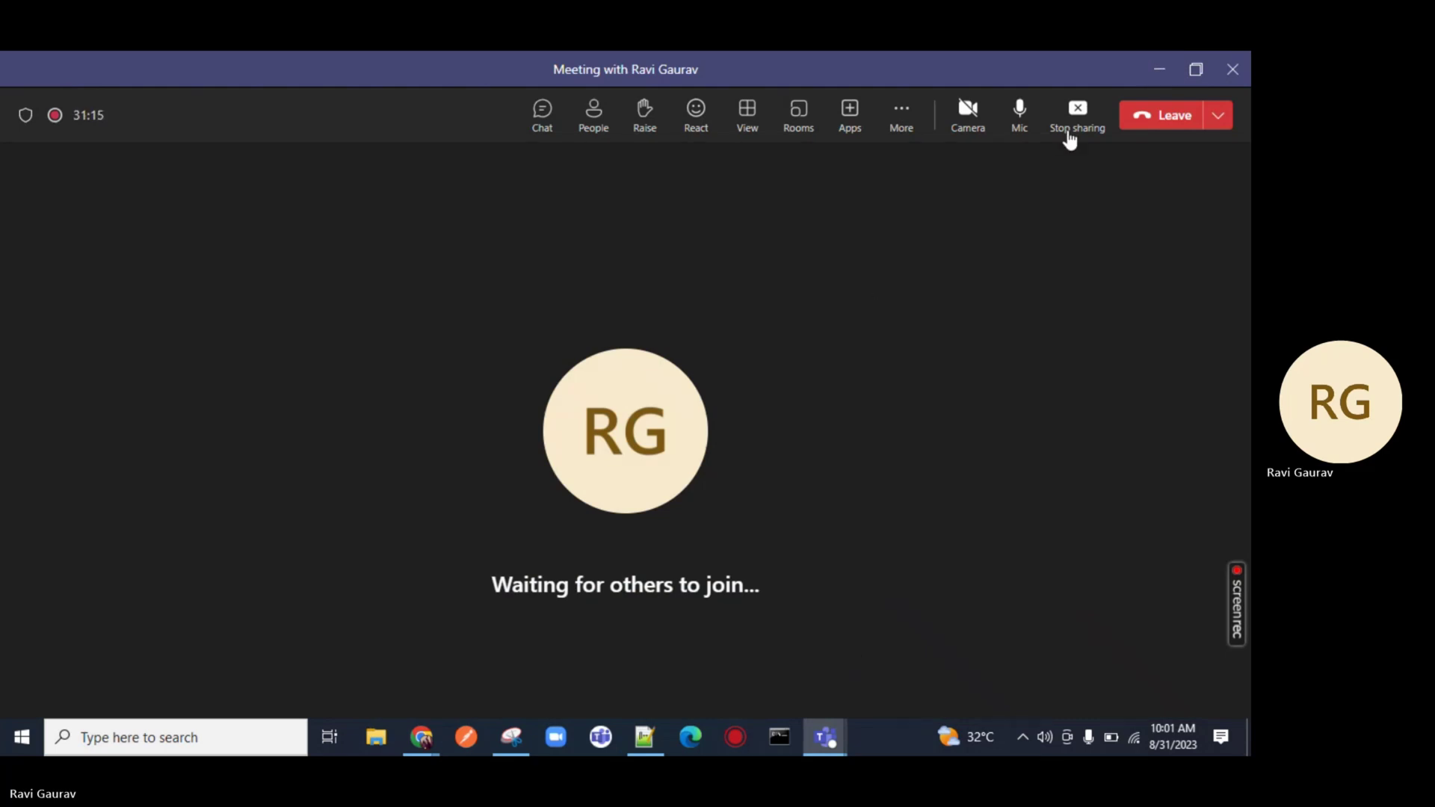